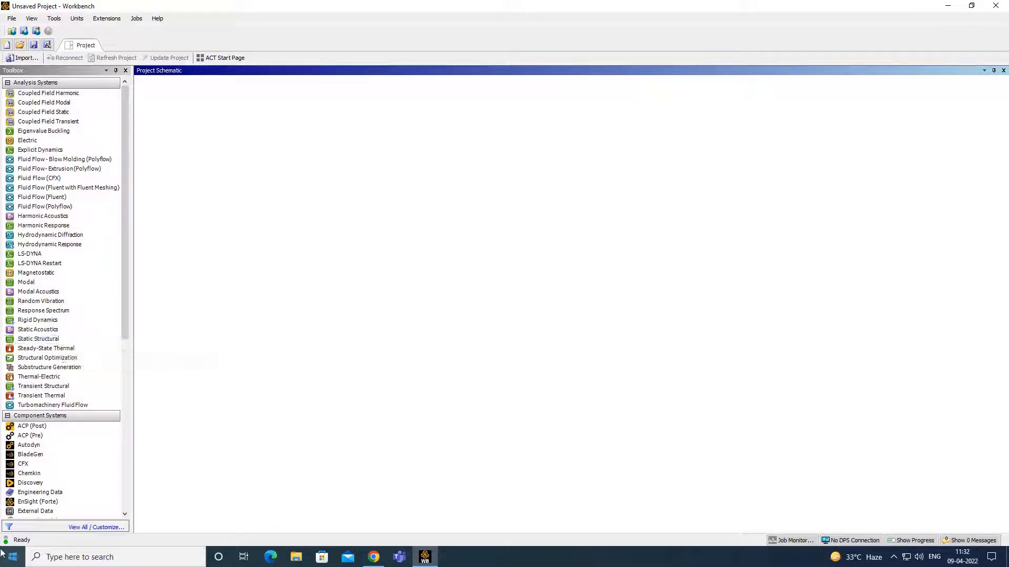
- Switch to metric units and save the project as 'Thermal and Static analysis of composite plate' in Desktop\ANSYS
click(77, 18)
click(94, 41)
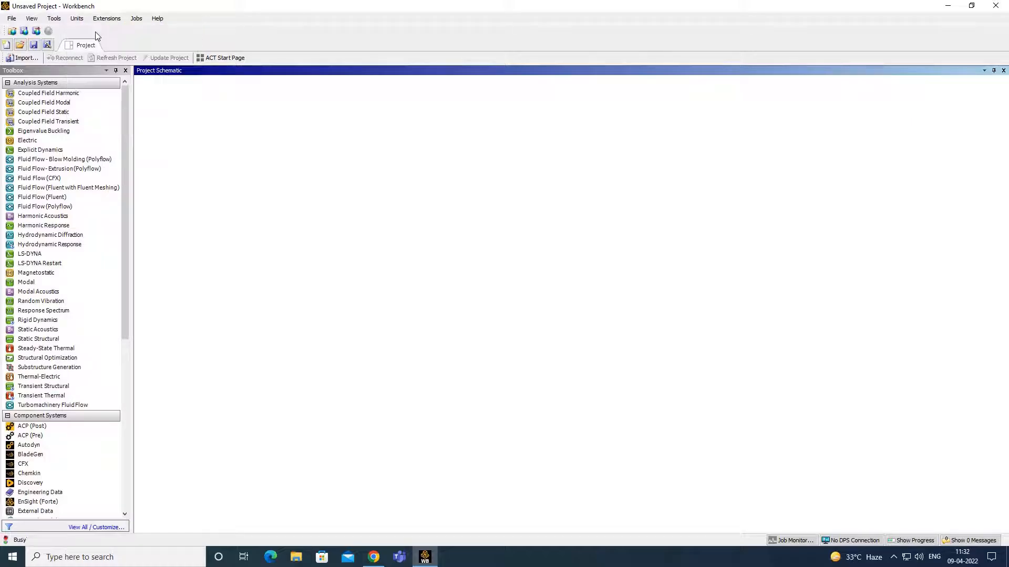
click(11, 19)
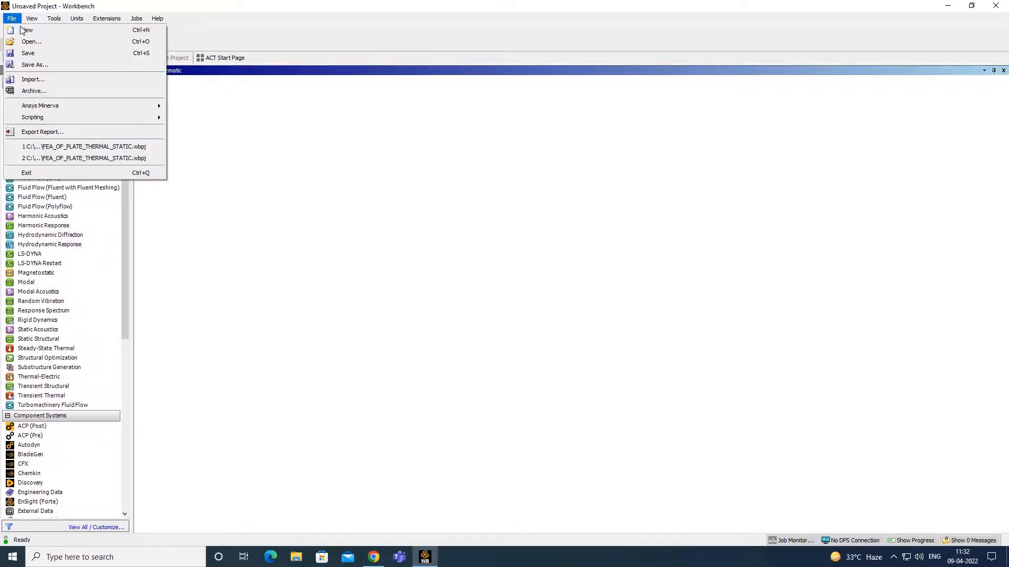
click(55, 64)
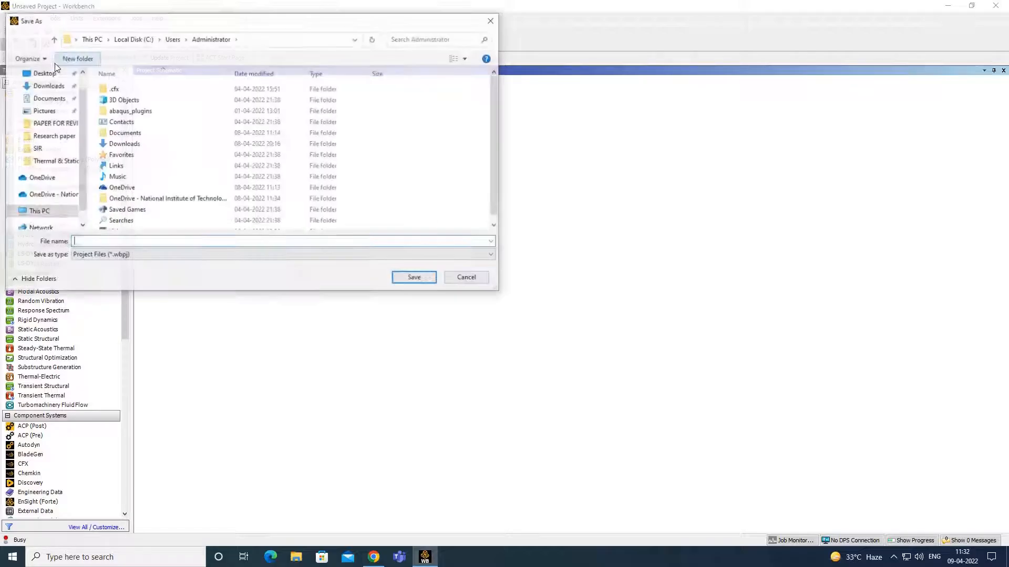
click(43, 74)
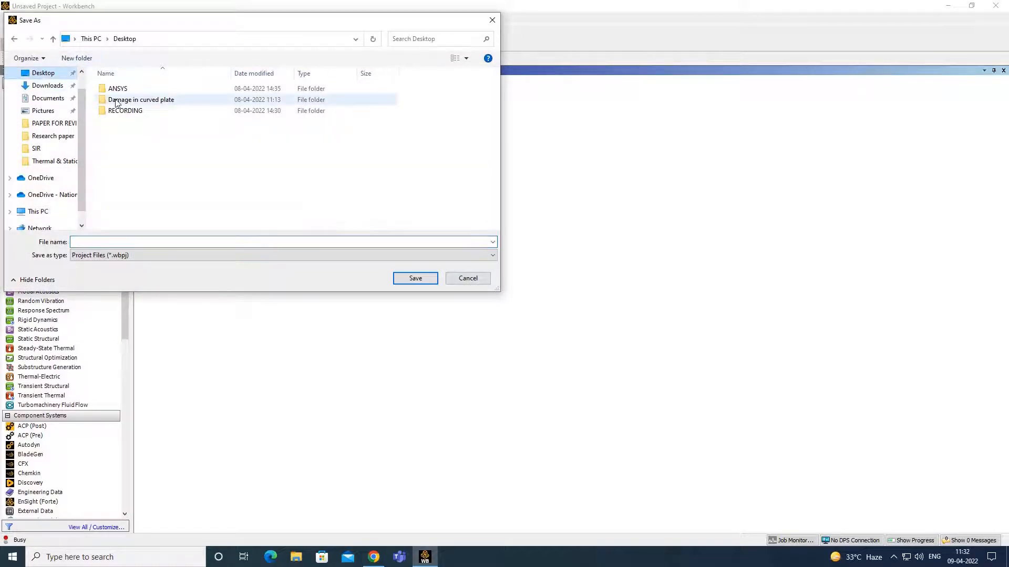
double_click(152, 89)
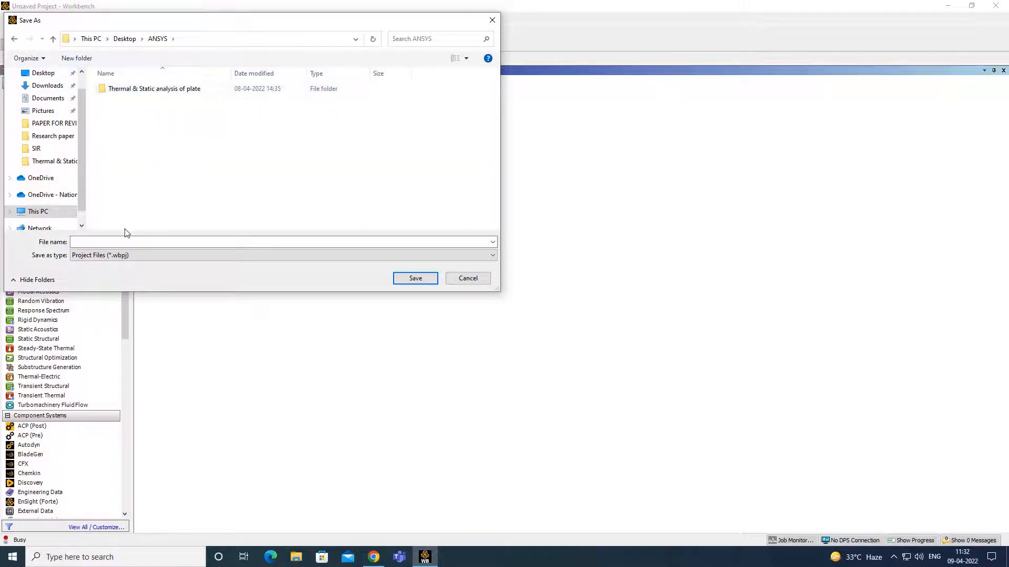
click(134, 242)
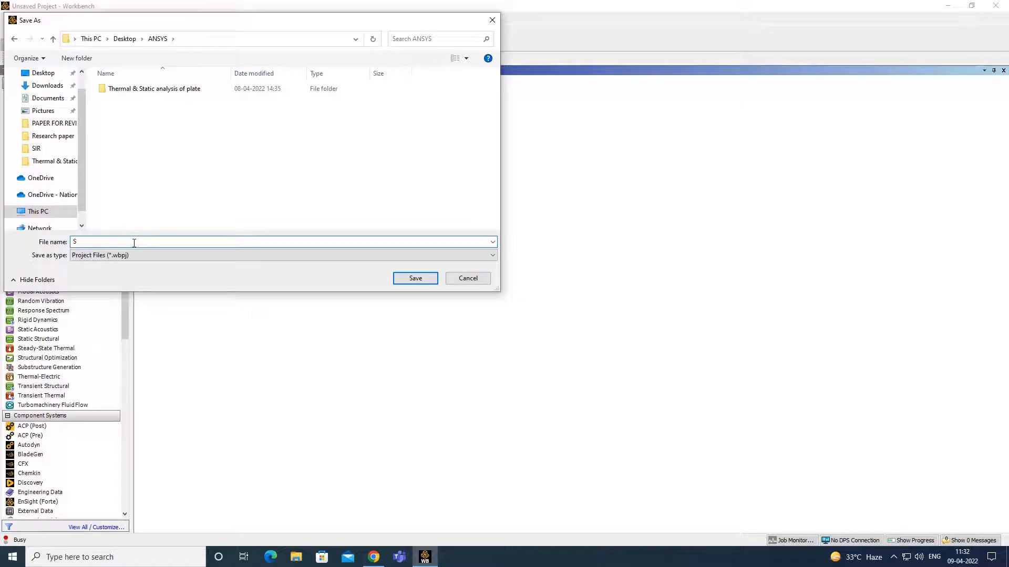
key(BackSpace)
text(Ther)
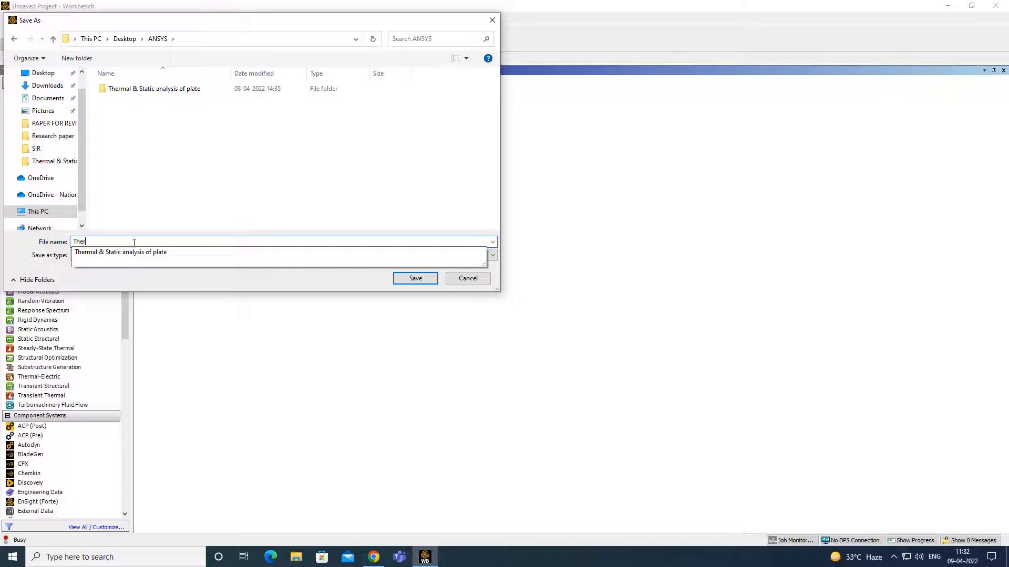
text(mal andb)
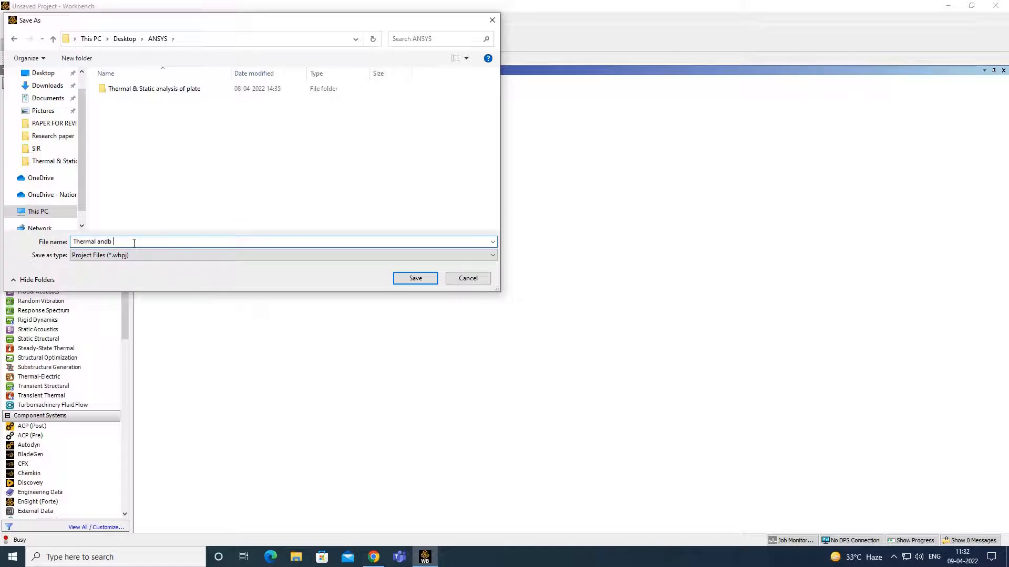
key(BackSpace)
text(nalysis of composite plate)
click(415, 278)
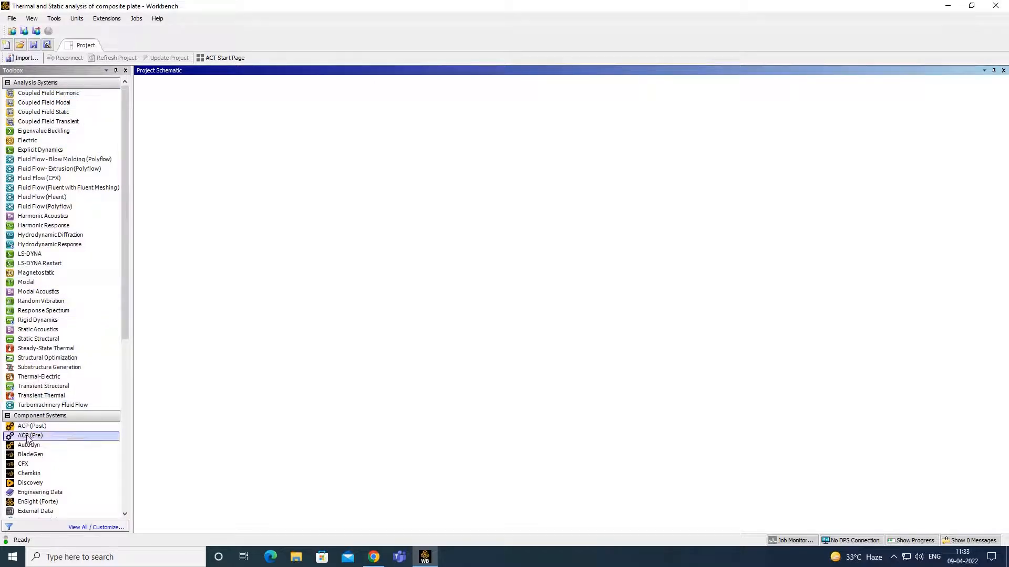
- Place ACP (Pre) system A on the Project Schematic, keeping its default name
drag(30, 438, 201, 116)
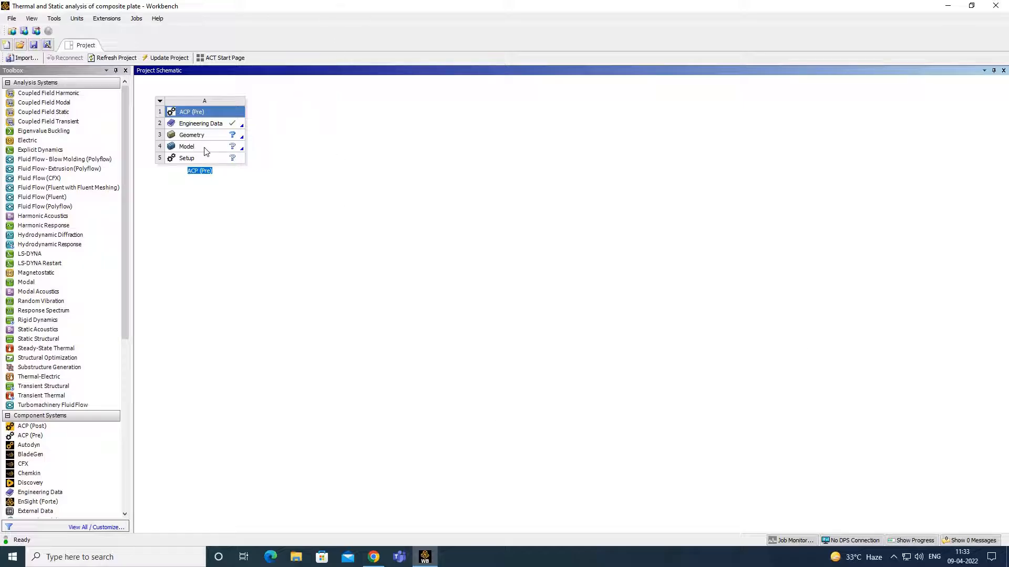
click(287, 155)
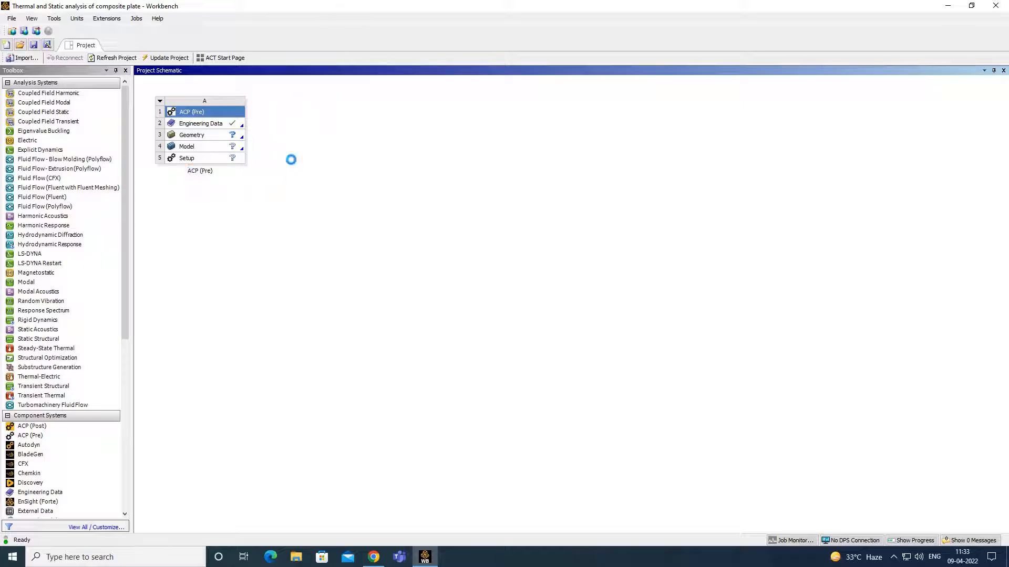
- Open the ACP system's Engineering Data and browse to the Composite Materials library
double_click(221, 125)
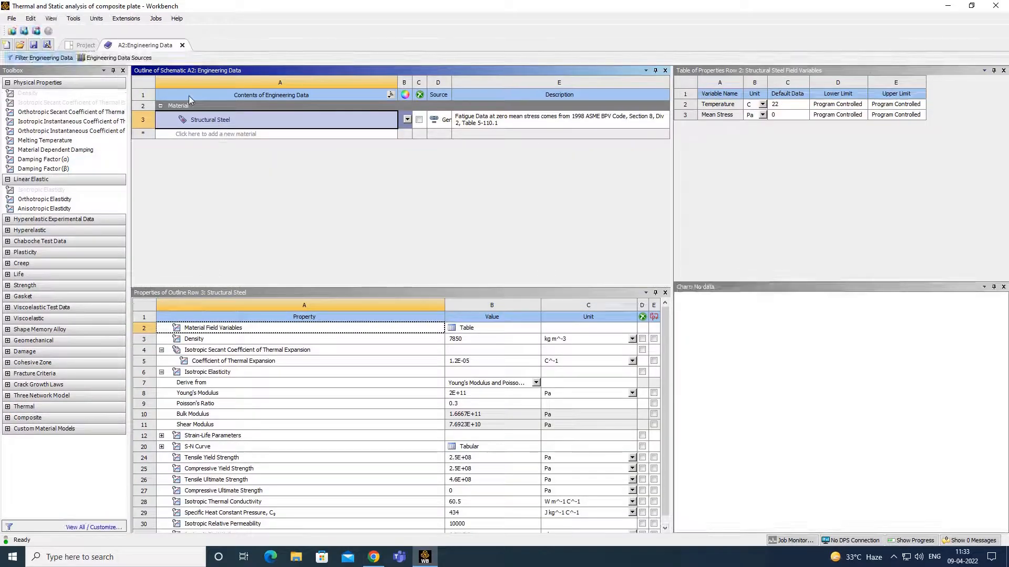
click(105, 61)
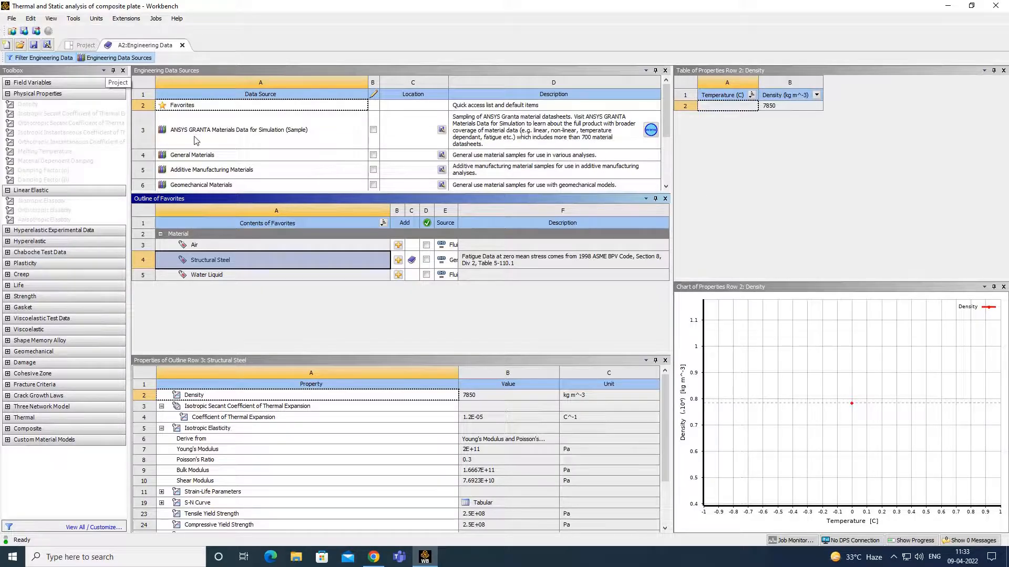
scroll(227, 165, down, 3)
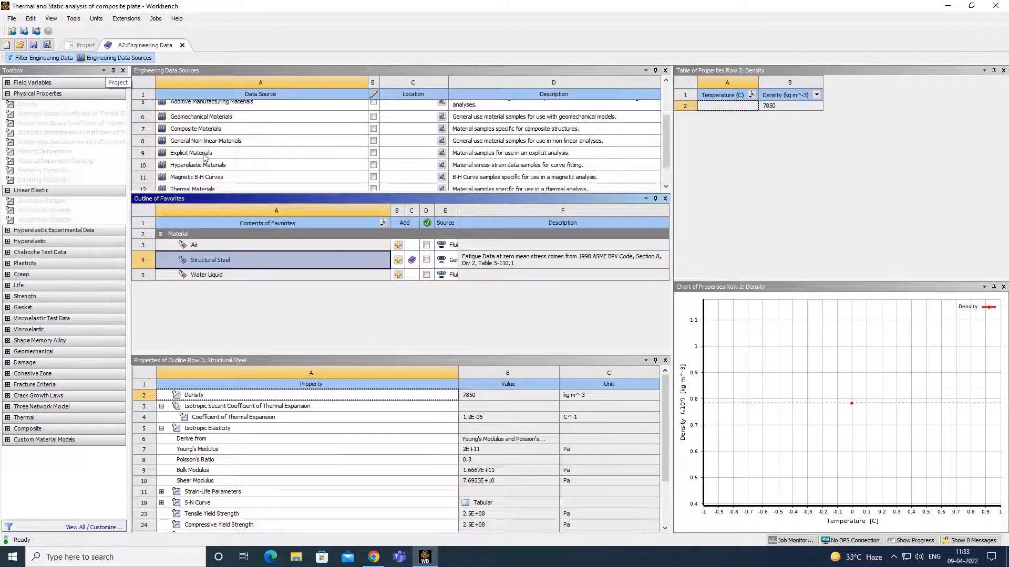
scroll(203, 160, down, 1)
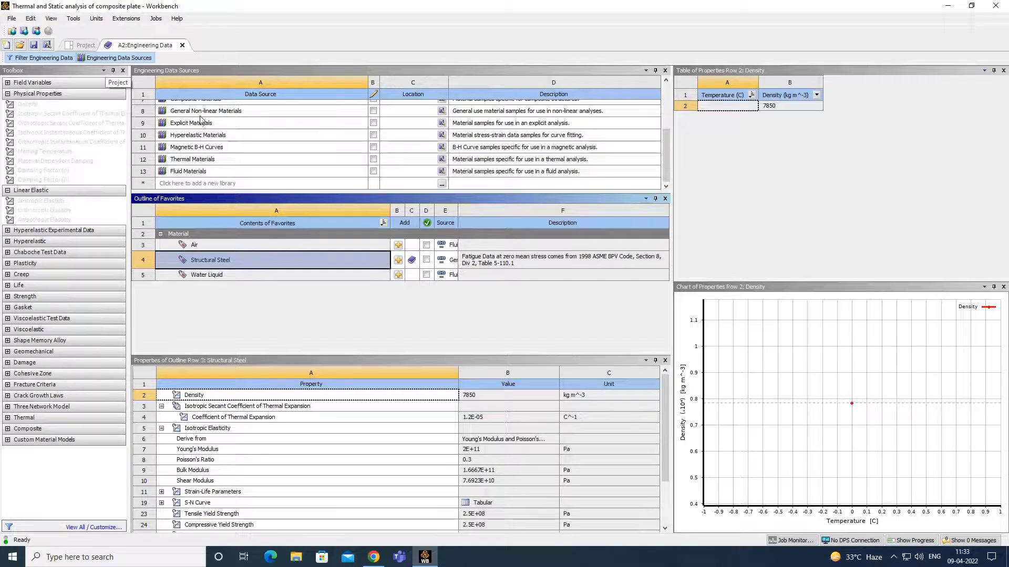
scroll(203, 136, up, 1)
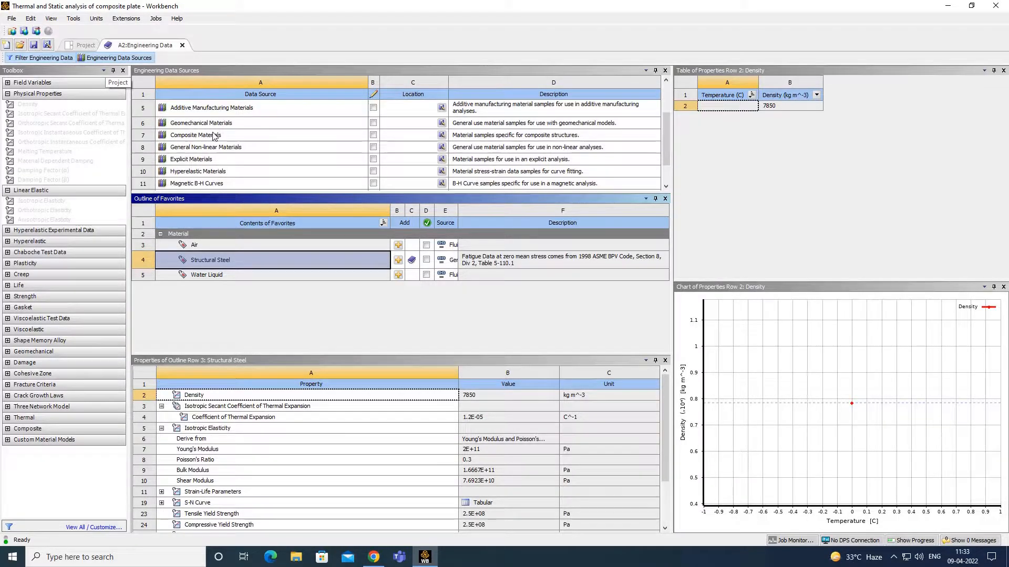
click(192, 136)
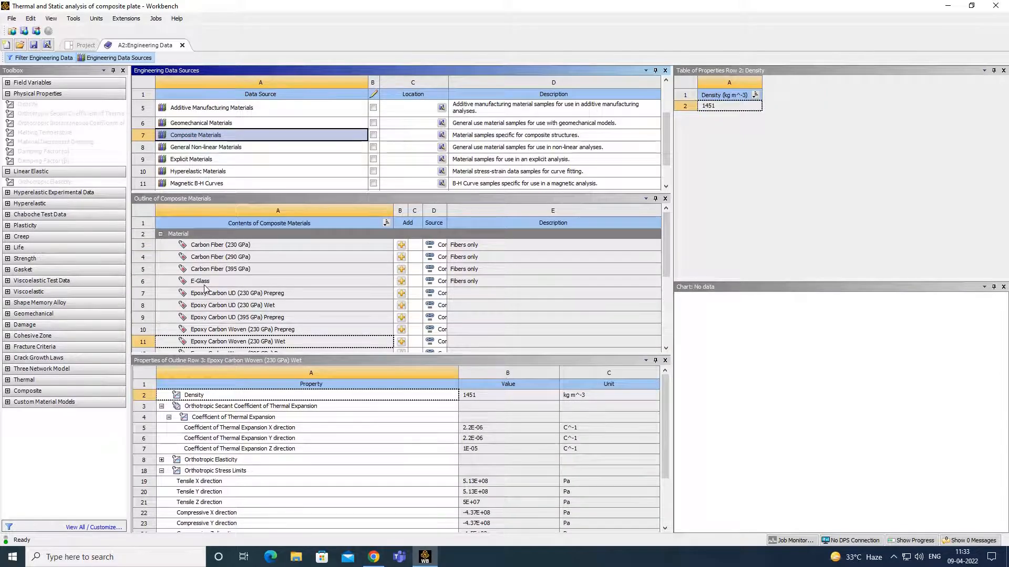
- Add E-Glass and Resin Epoxy to the project materials and return to the Project
click(401, 280)
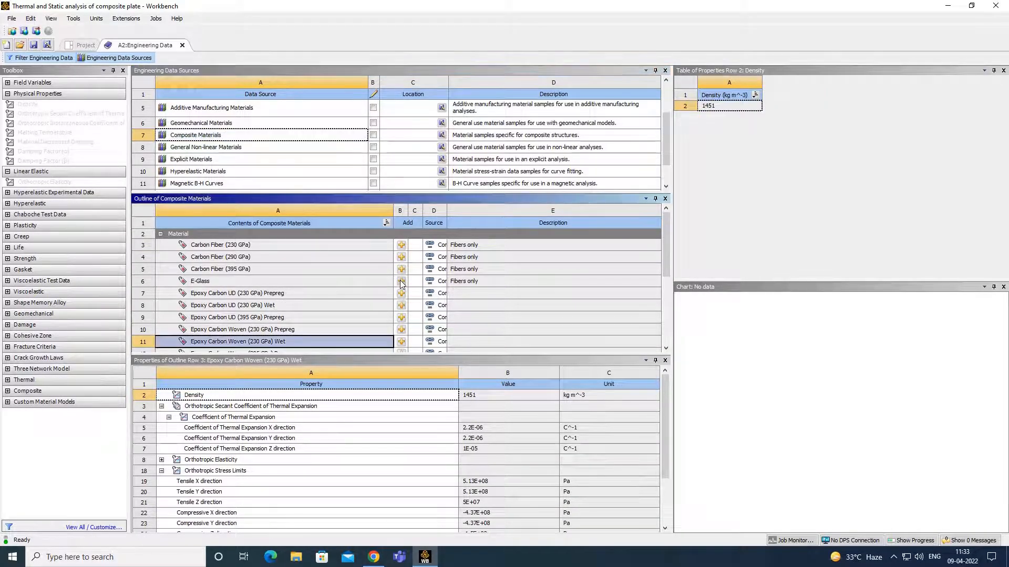
scroll(356, 286, down, 3)
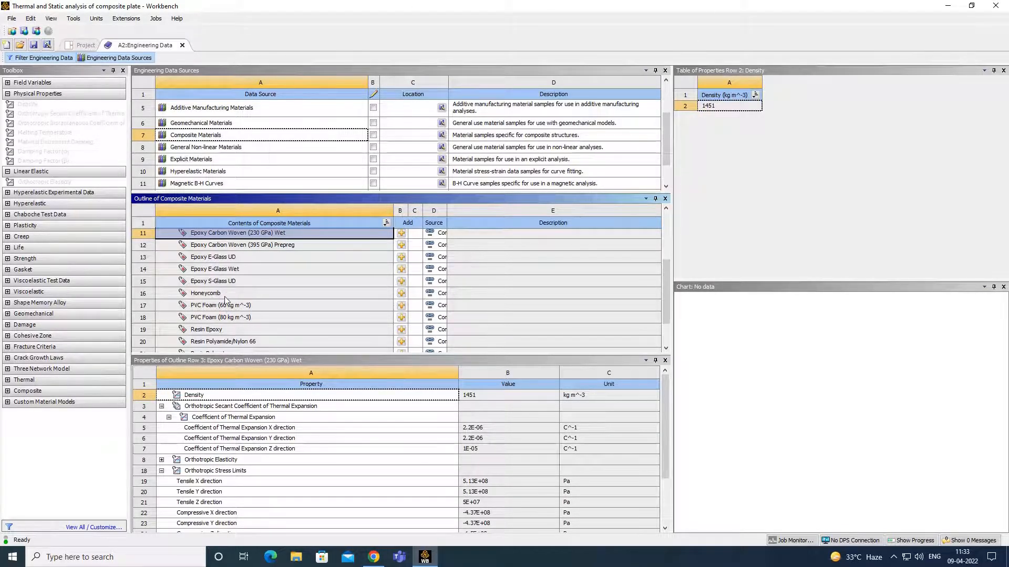
scroll(231, 300, down, 2)
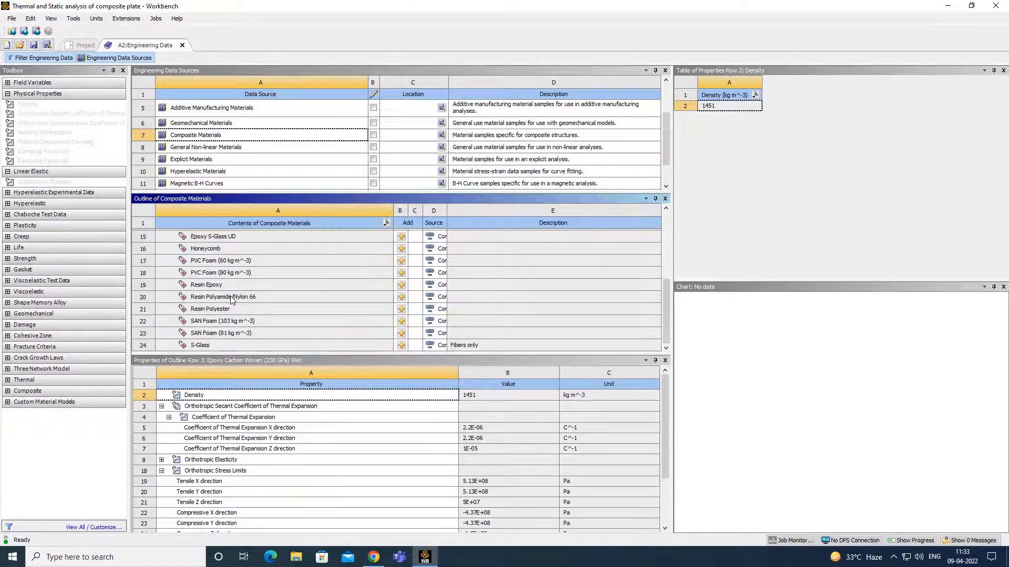
click(402, 286)
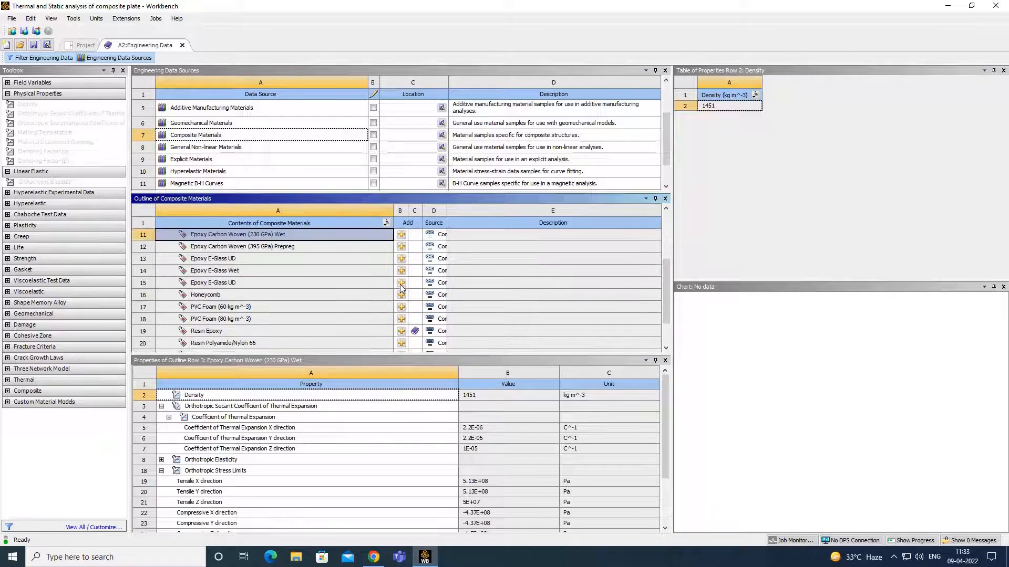
click(86, 45)
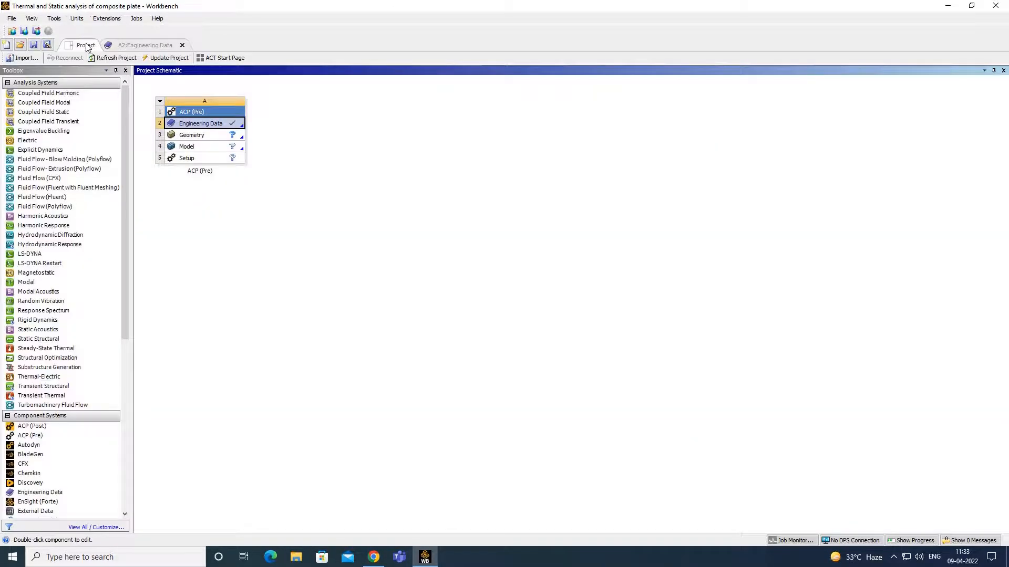
- Close the SpaceClaim window launched from the Geometry cell without creating geometry
double_click(225, 138)
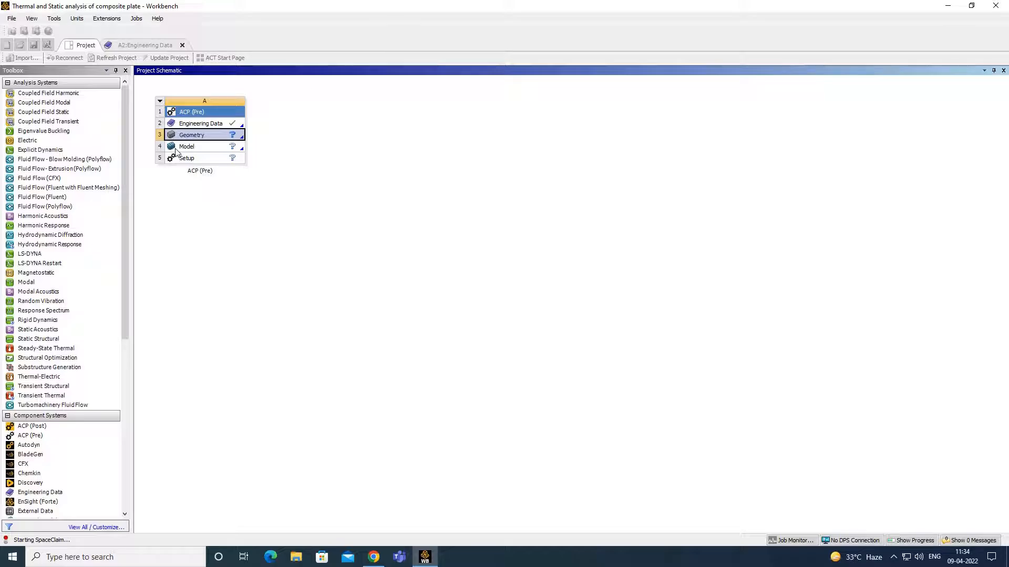
right_click(223, 135)
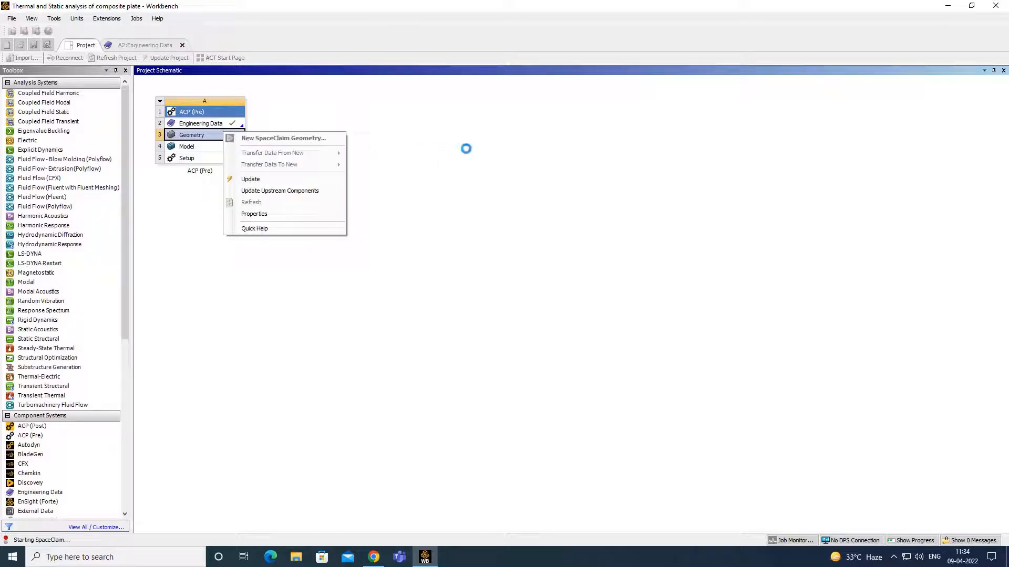
click(466, 149)
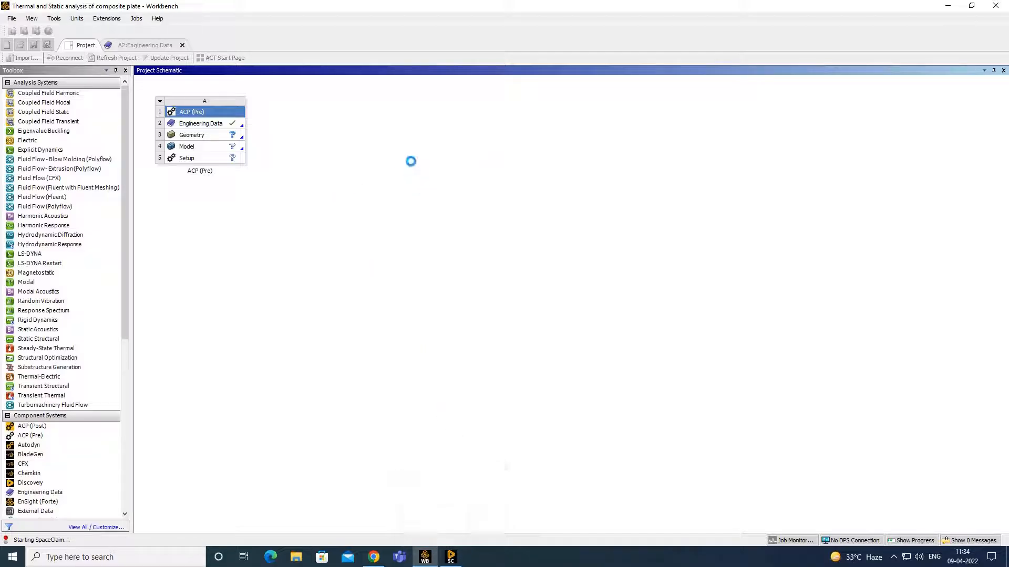
click(451, 557)
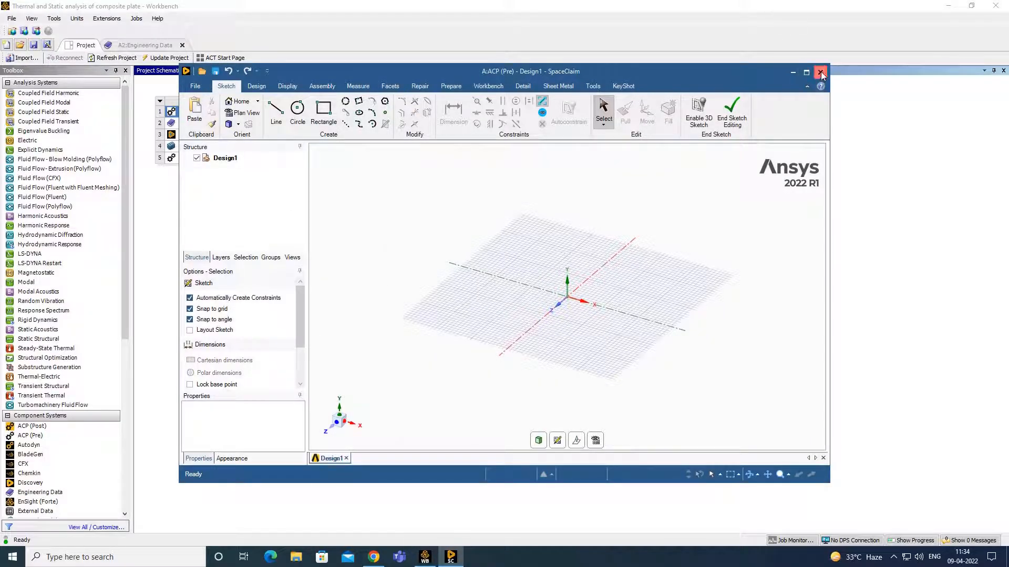
click(821, 73)
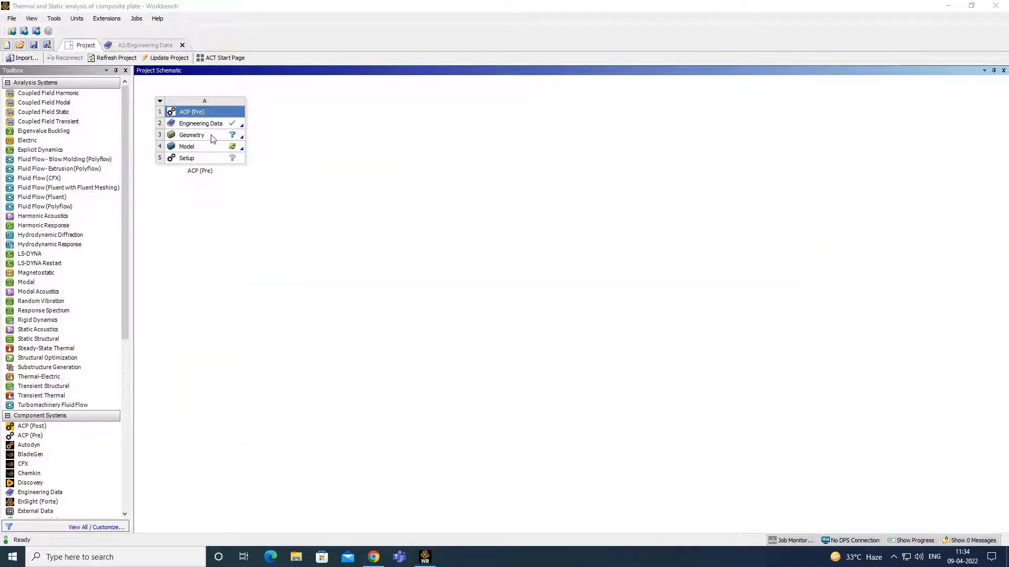
- Create a new DesignModeler geometry for the ACP system's Geometry cell
right_click(213, 138)
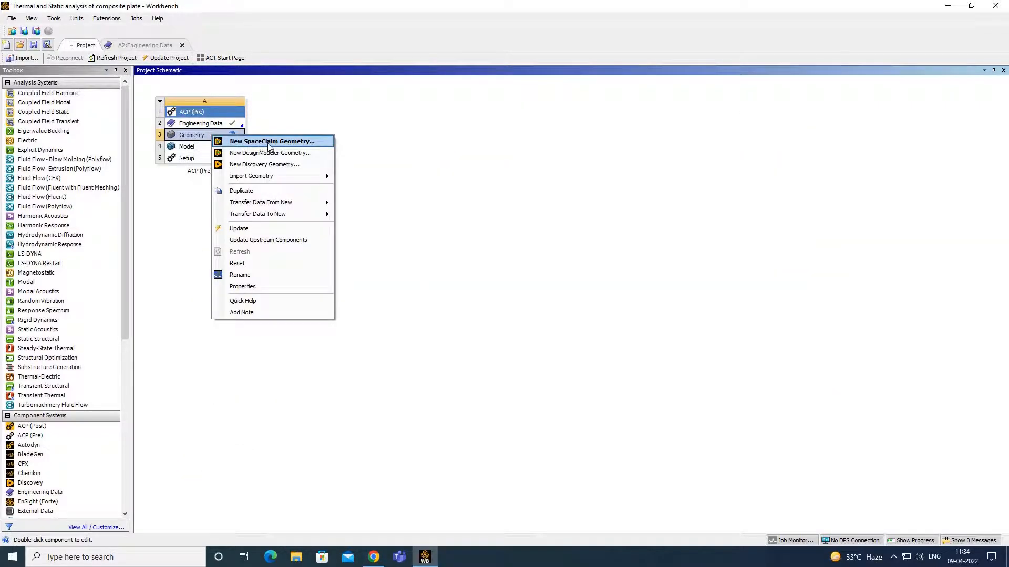
click(301, 153)
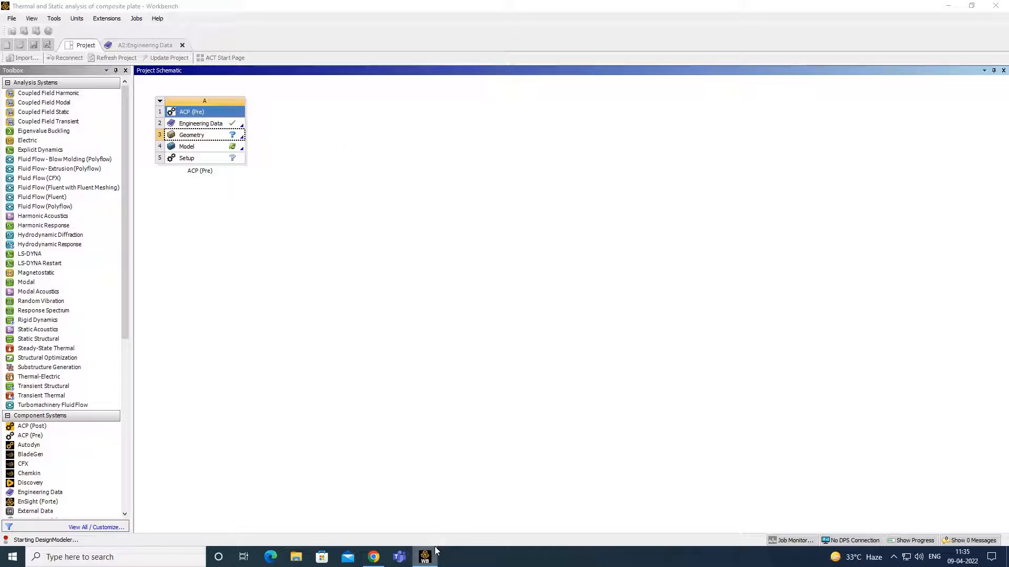
mouse_move(430, 552)
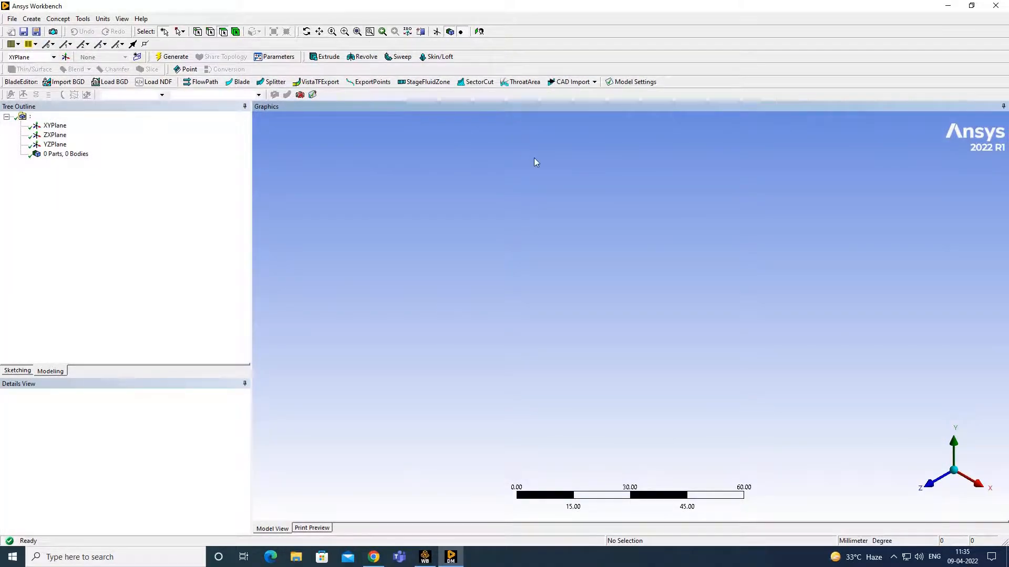
- Set the length unit to meters, look straight at the XYPlane, and bring up the Sketching tools
click(103, 19)
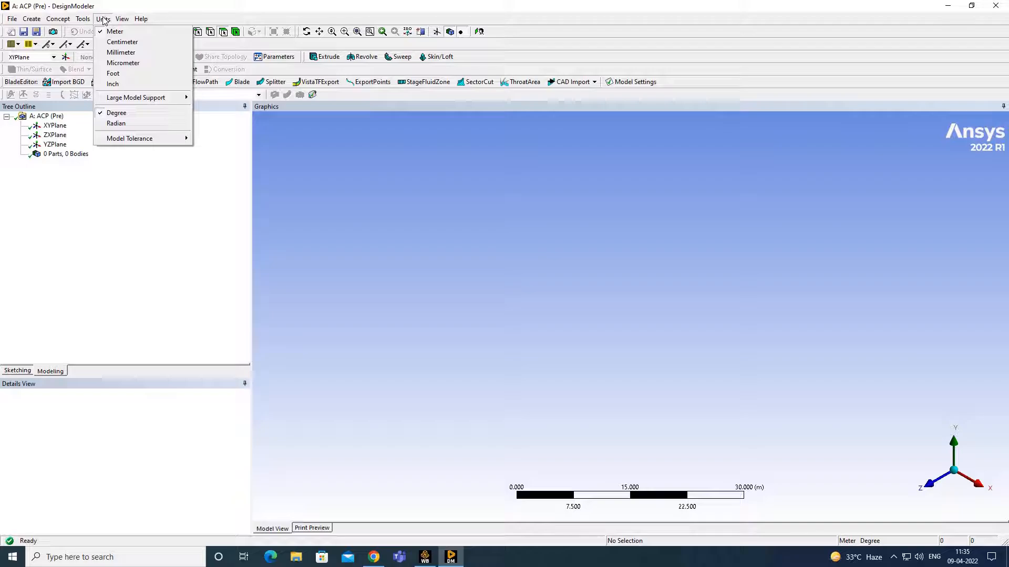
click(126, 33)
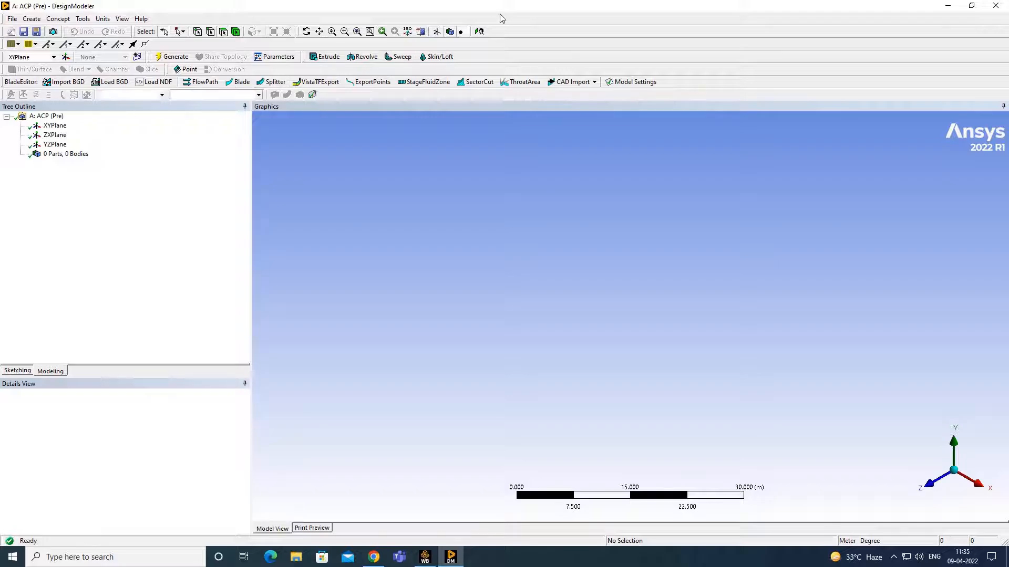
click(55, 126)
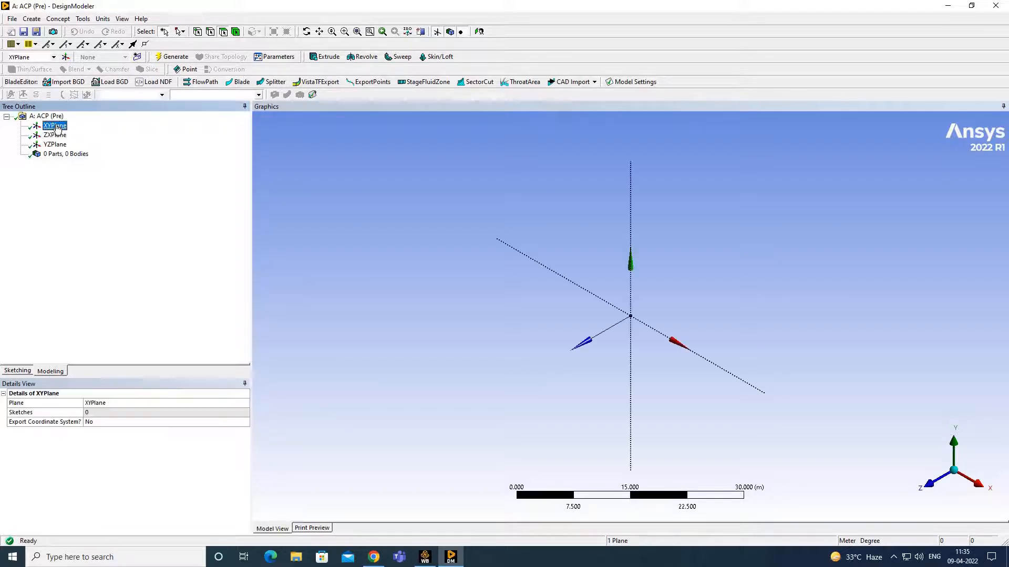
click(480, 32)
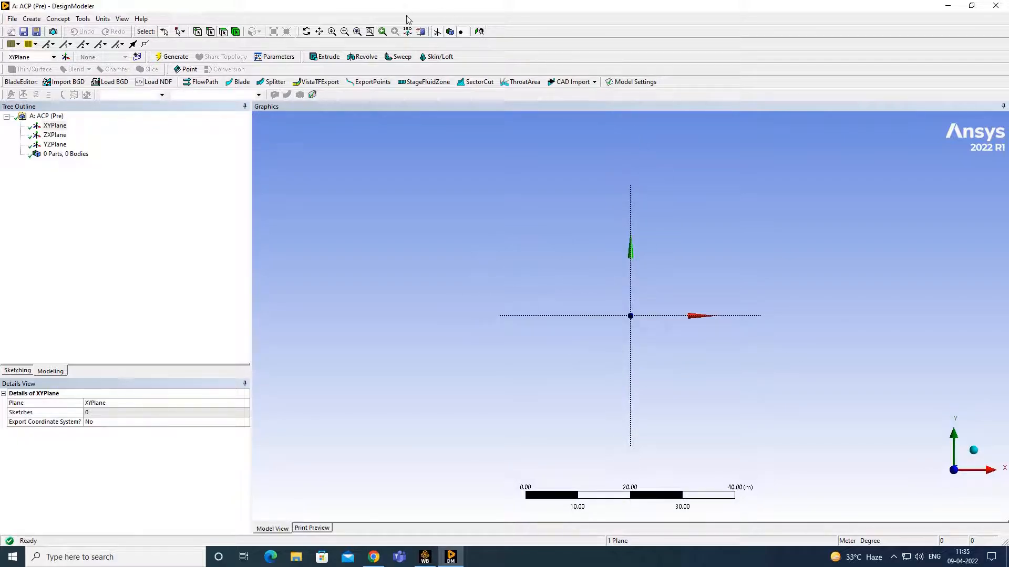
click(19, 370)
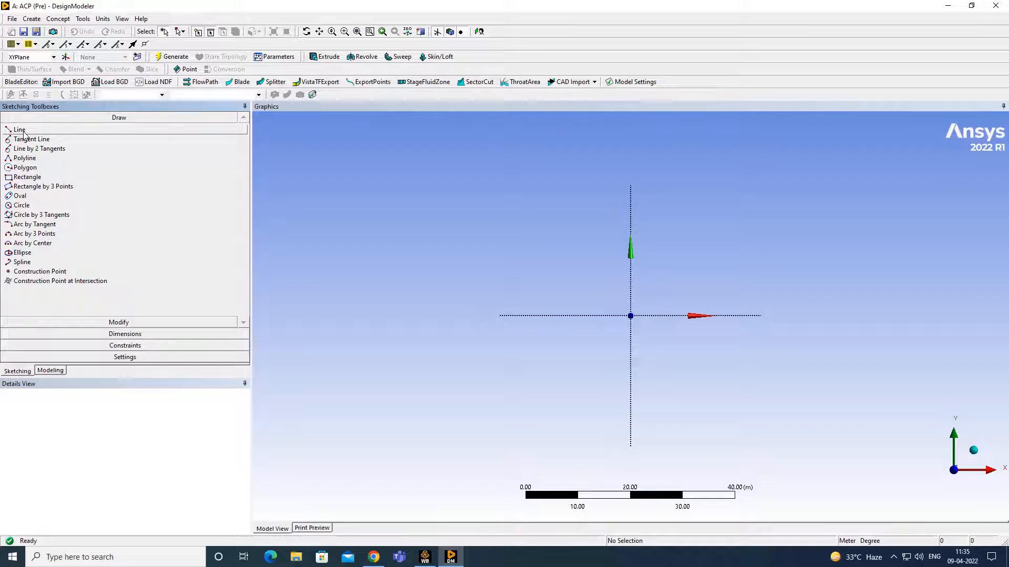
- Draw a rectangle from the origin and set its horizontal dimension H1 to 0.3 m
click(31, 178)
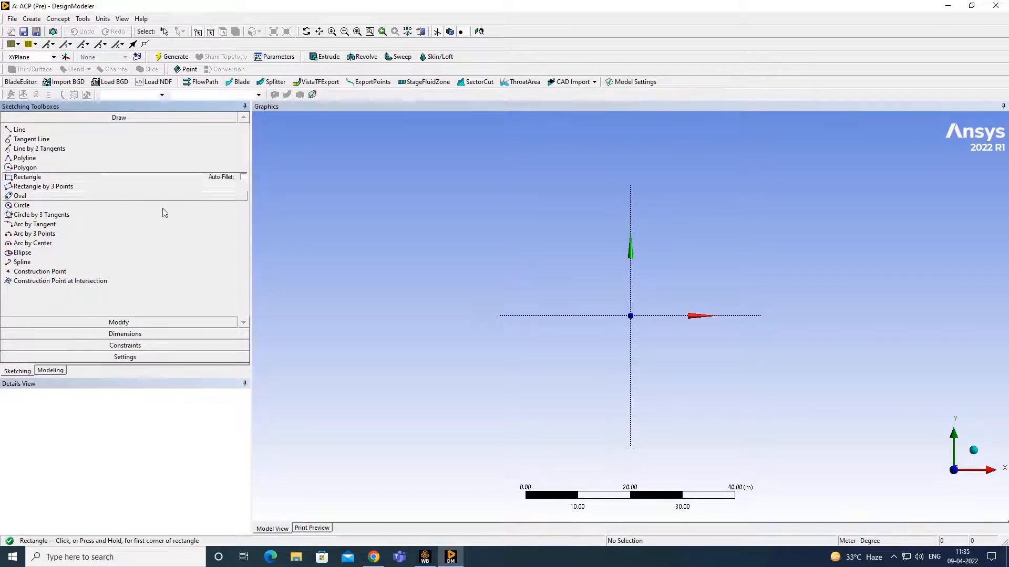
click(631, 315)
click(736, 221)
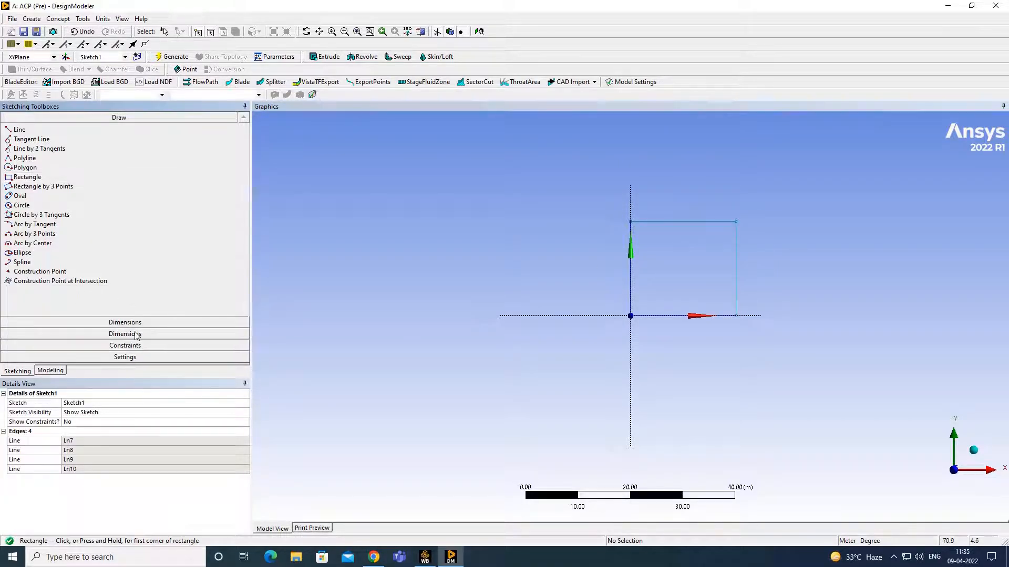
click(126, 334)
click(51, 164)
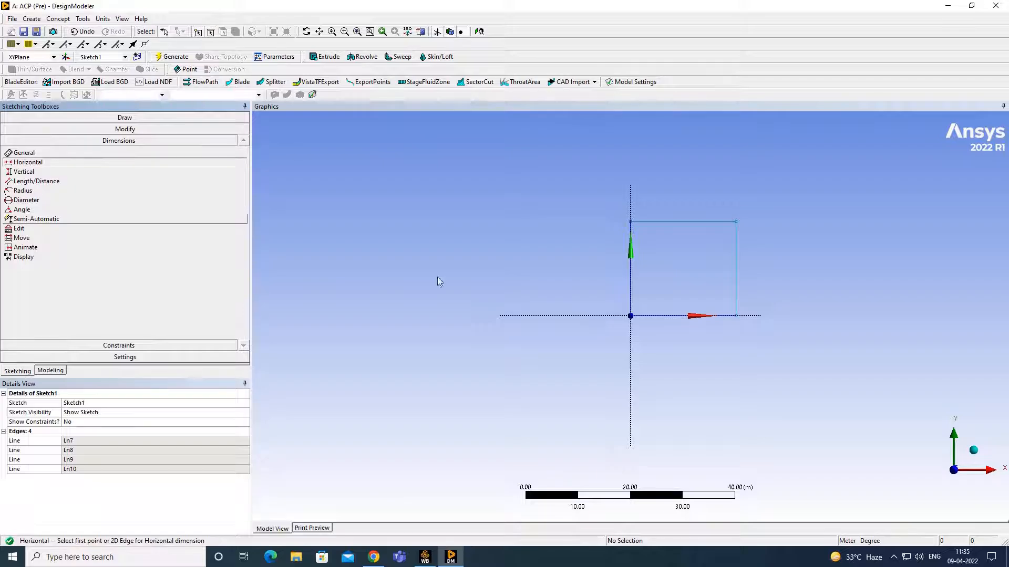
click(631, 284)
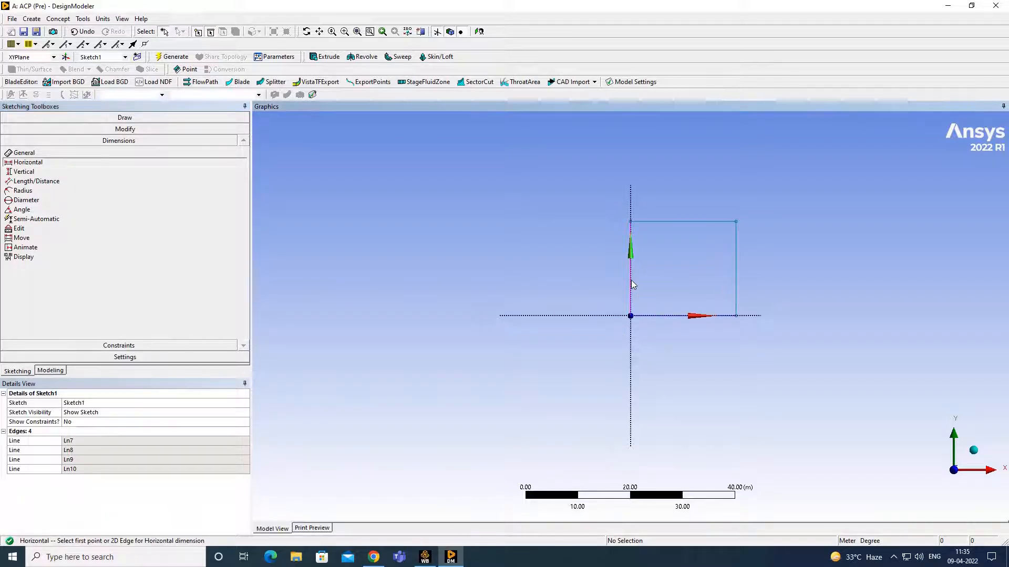
click(735, 281)
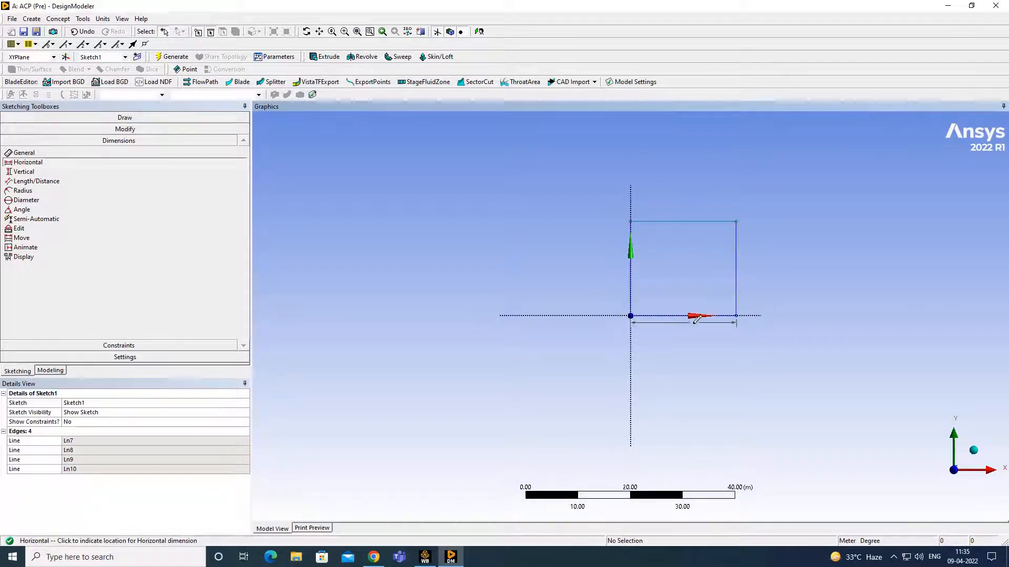
click(689, 317)
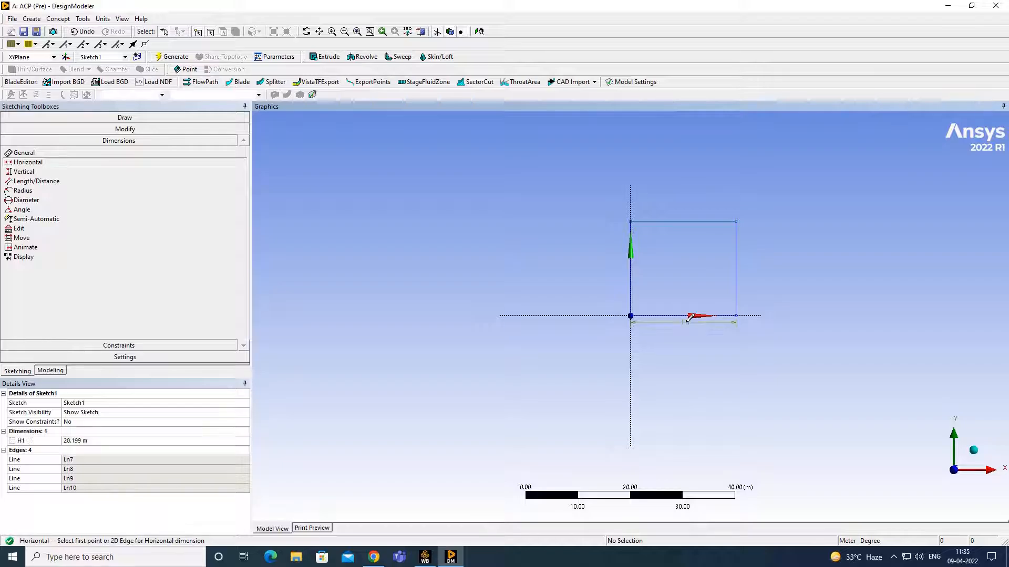
click(77, 443)
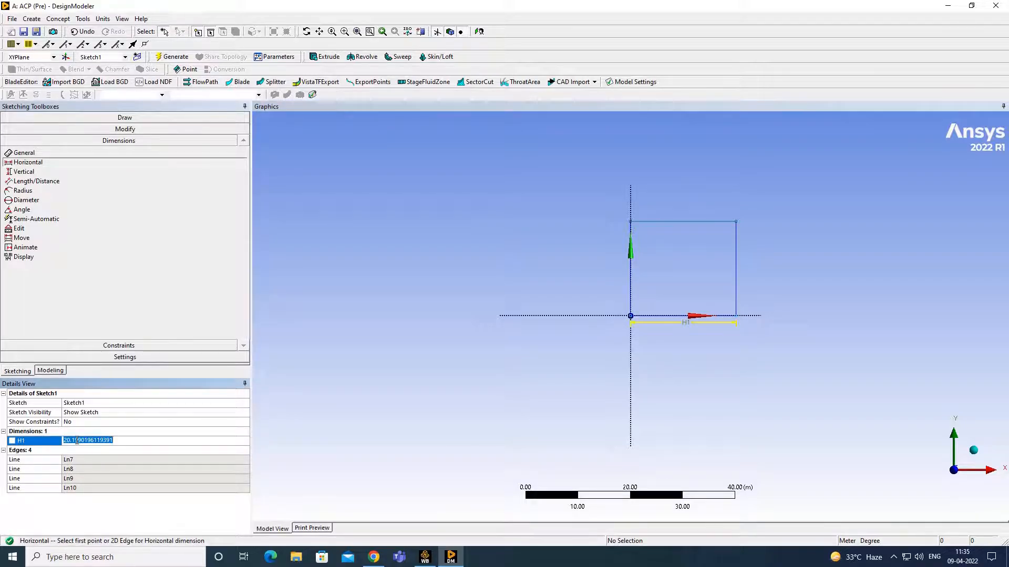
text(0.3)
key(Return)
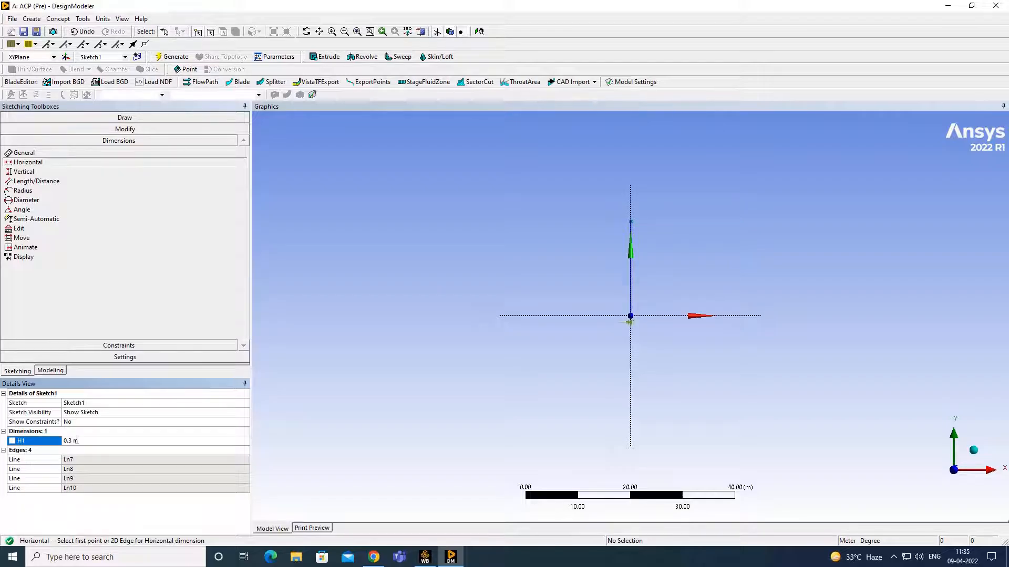
- Add vertical dimension V2 to the rectangle and set it to 0.3 m
scroll(638, 349, up, 5)
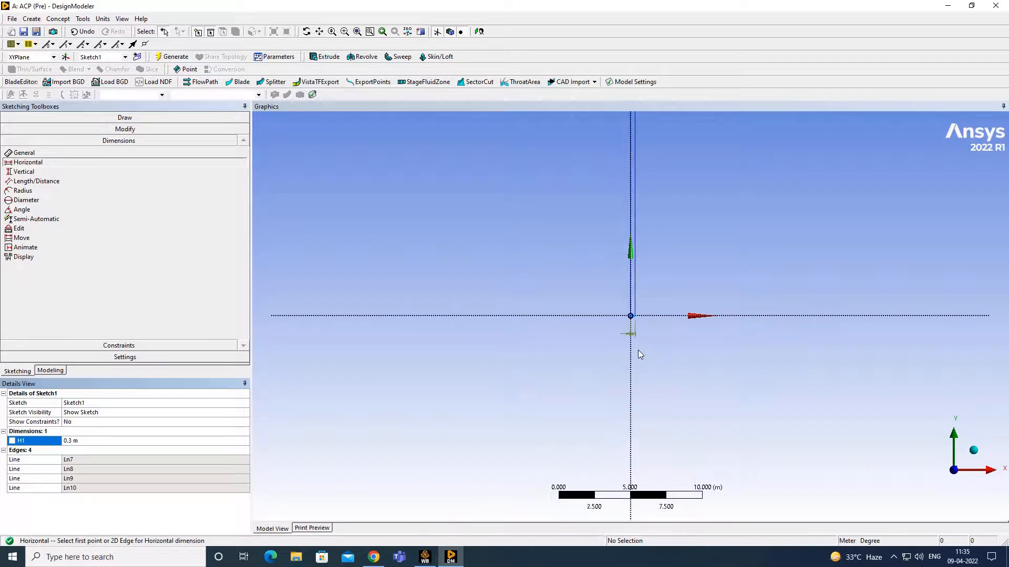
scroll(638, 352, up, 8)
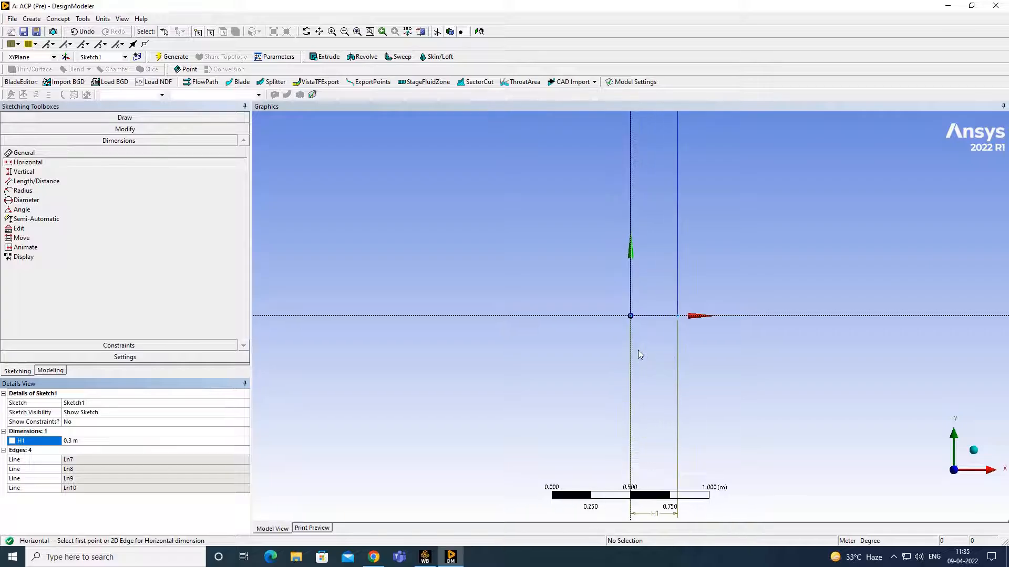
scroll(638, 351, down, 7)
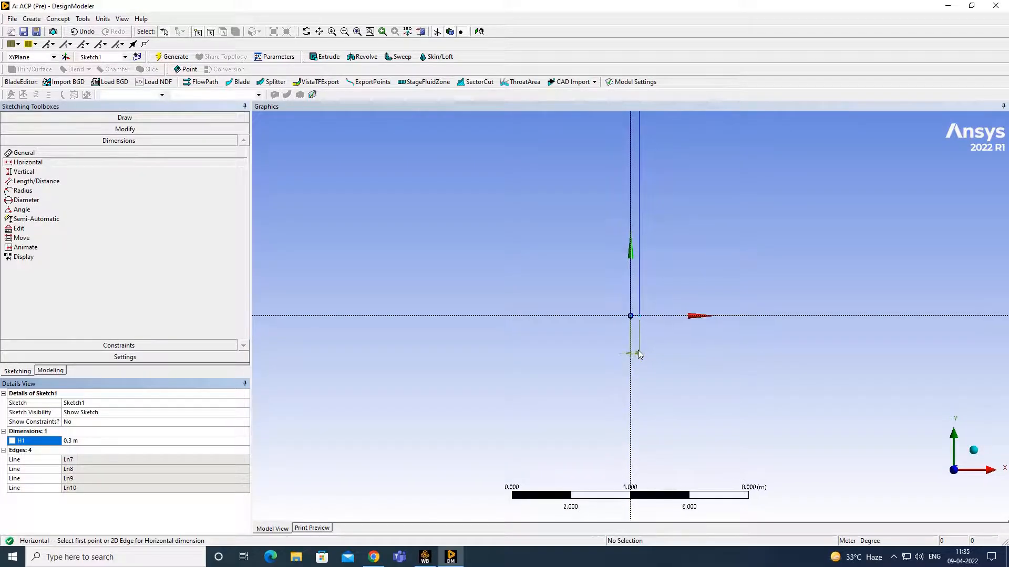
click(319, 32)
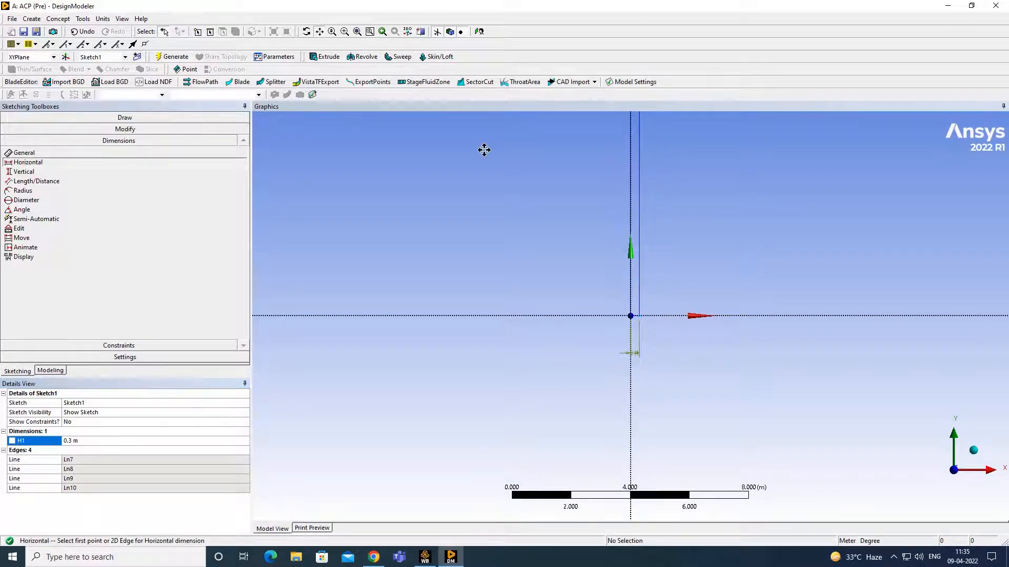
drag(482, 149, 433, 351)
scroll(432, 351, down, 6)
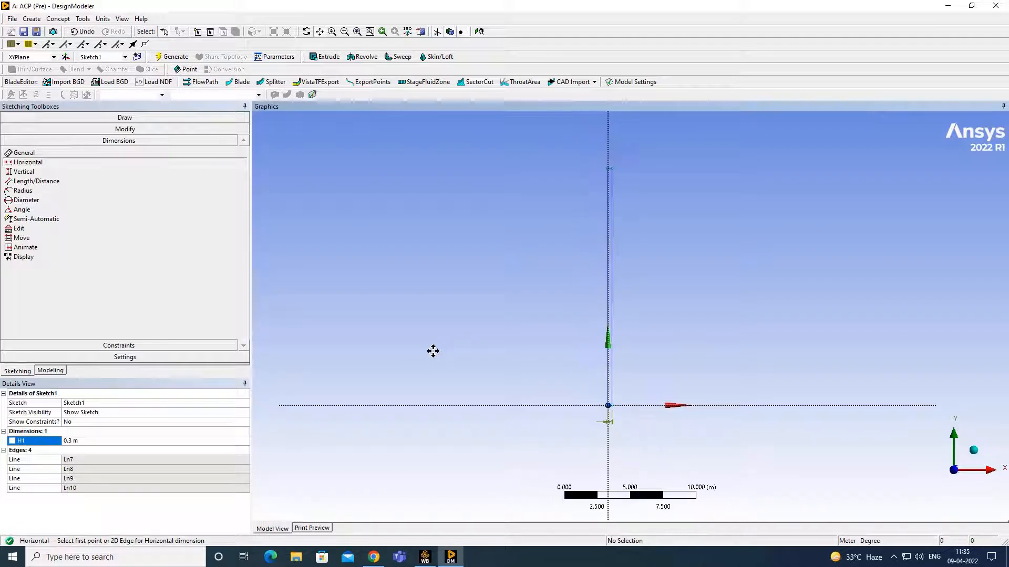
scroll(433, 351, up, 1)
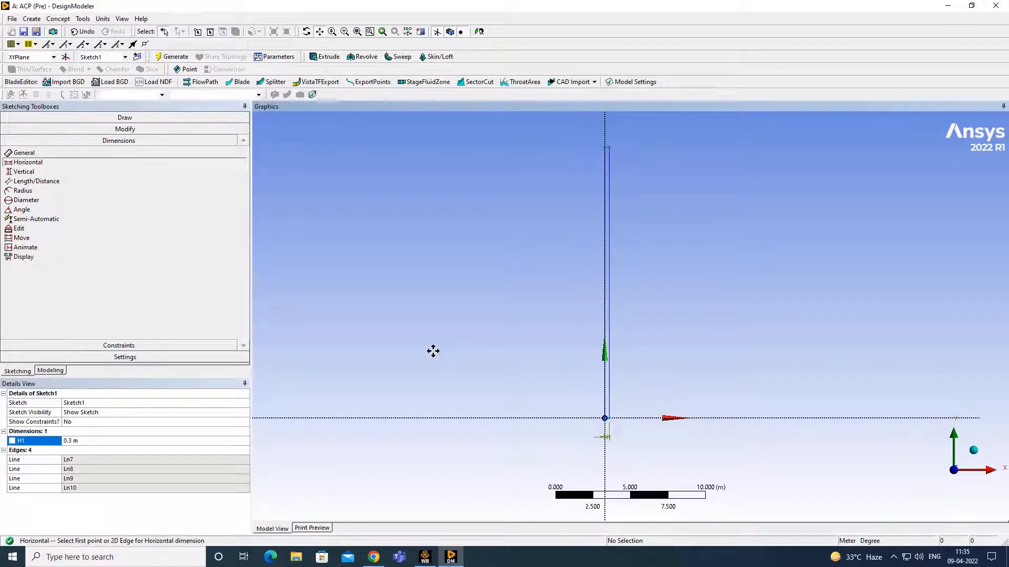
click(36, 173)
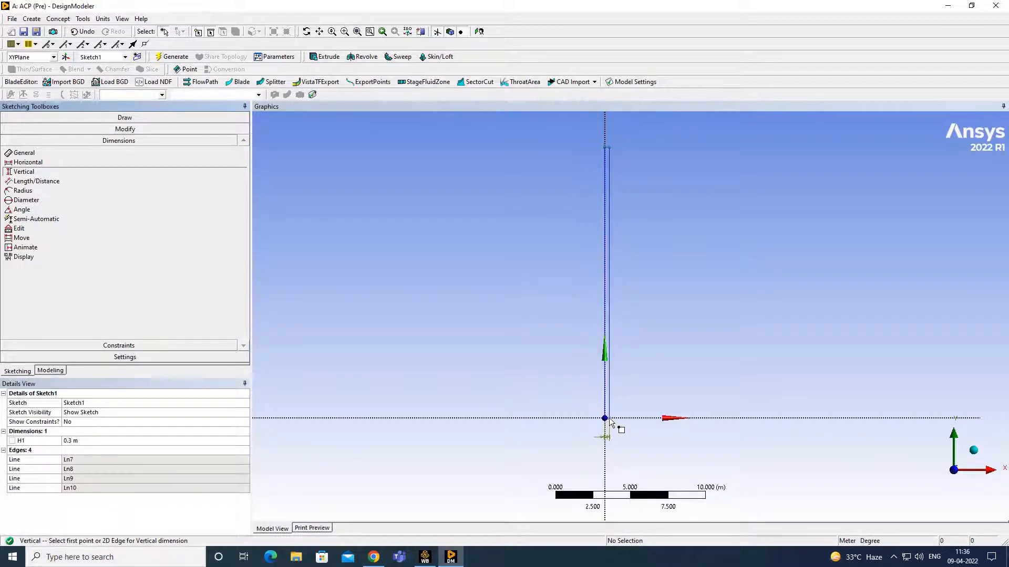
click(606, 419)
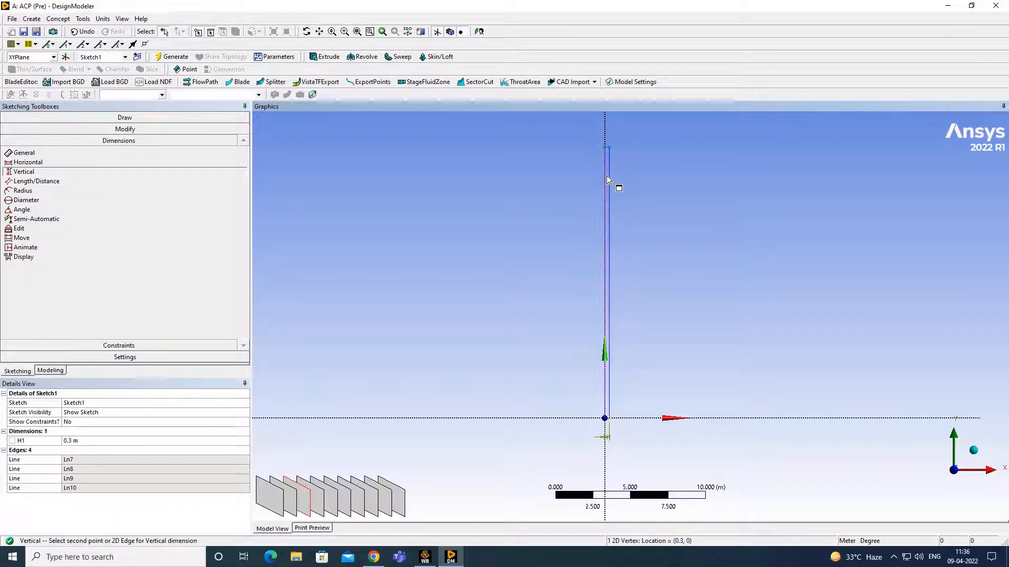
click(608, 150)
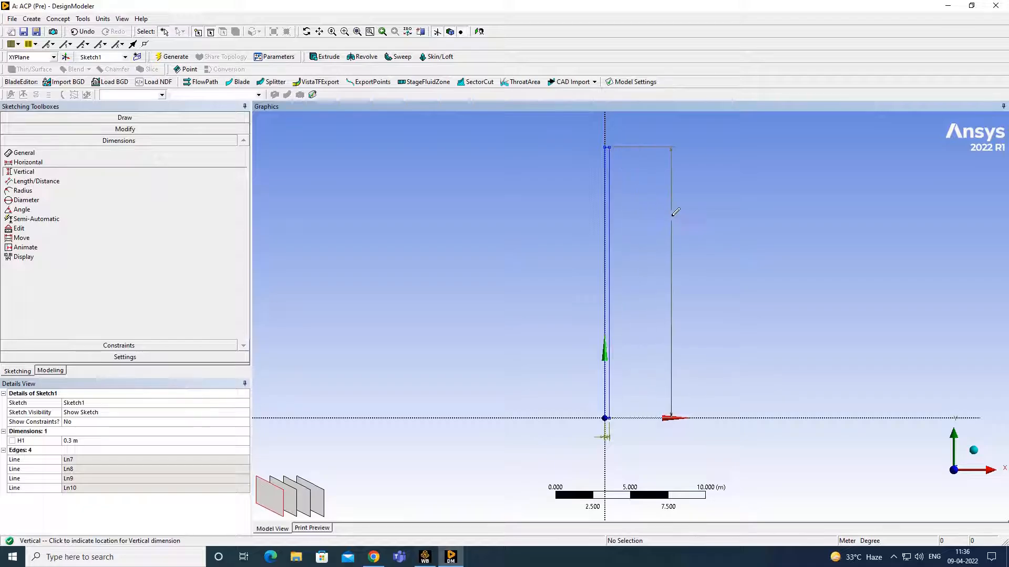
click(613, 276)
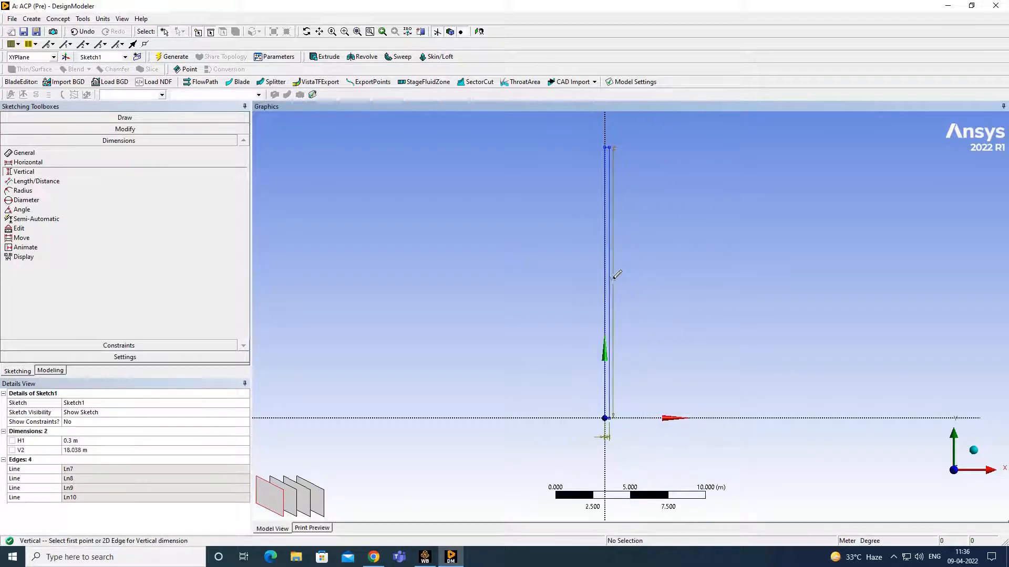
click(85, 451)
text(0)
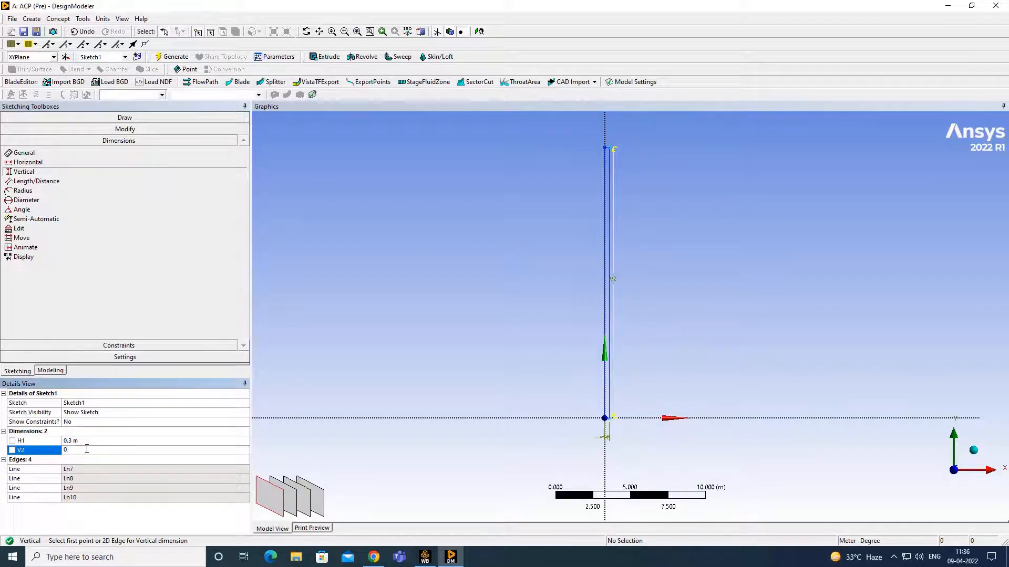
text(.3)
key(Return)
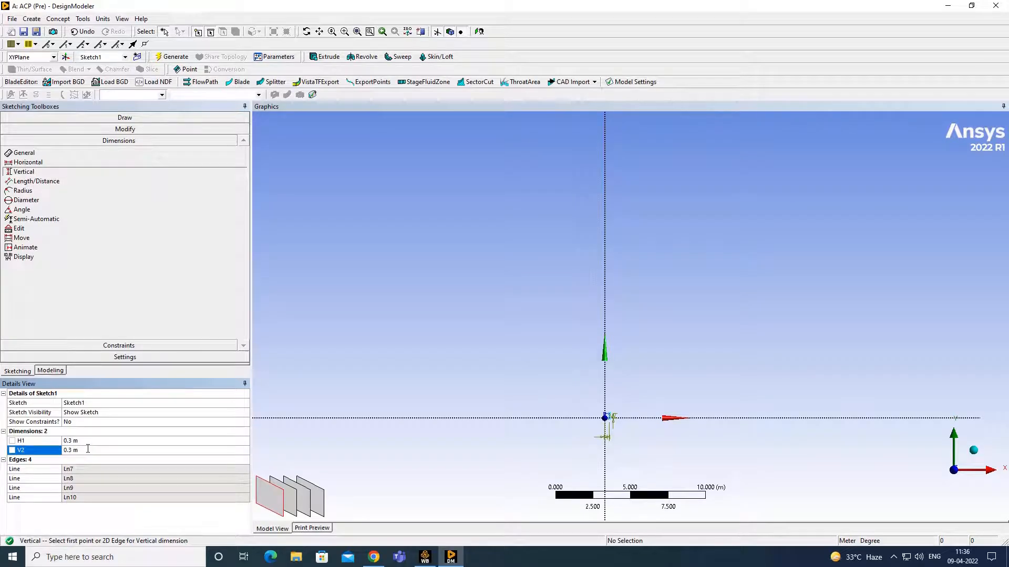
- Pan and zoom to centre the 0.3 m square in the view
scroll(684, 416, up, 3)
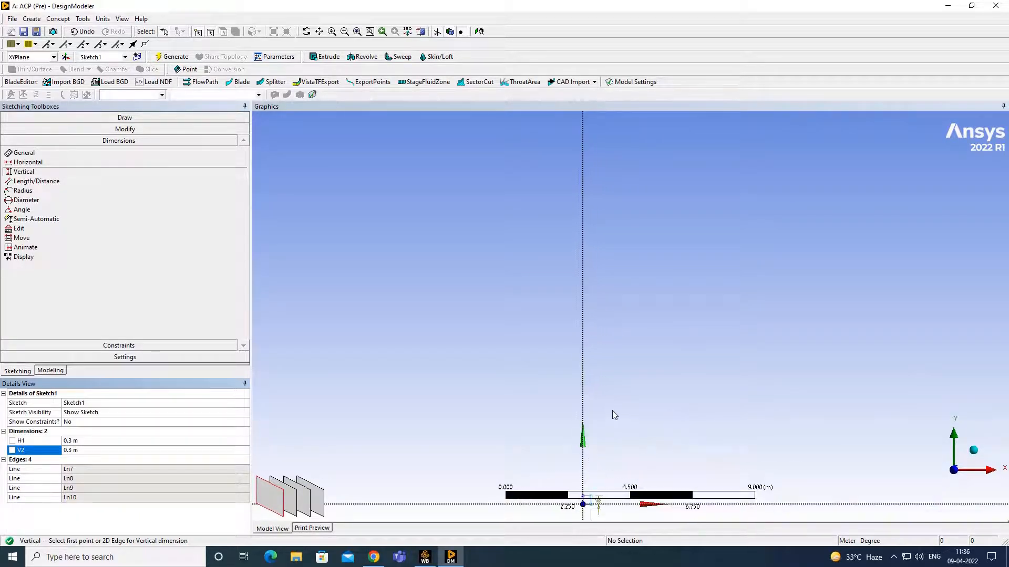
click(319, 31)
drag(534, 398, 534, 194)
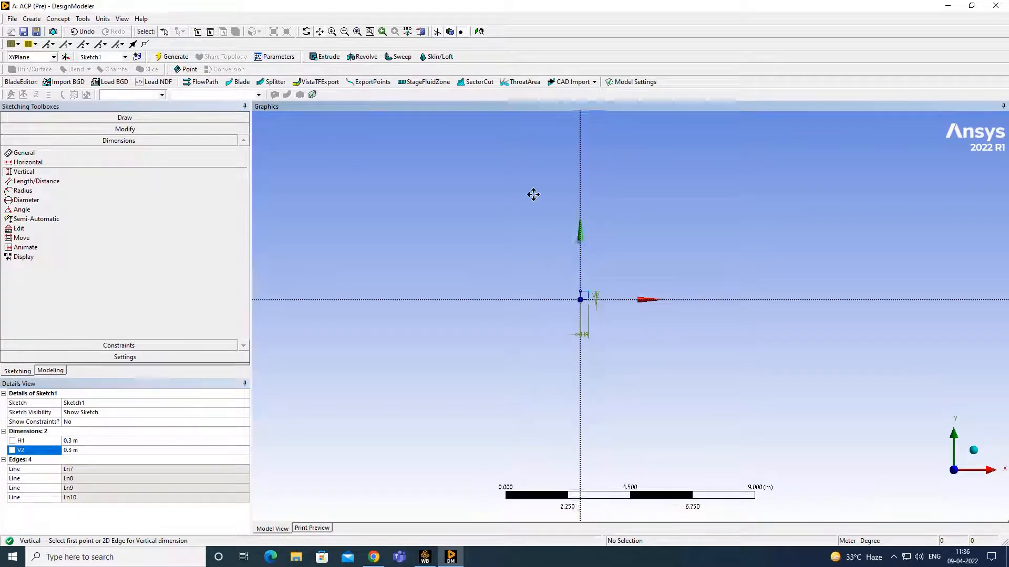
scroll(622, 361, up, 4)
mouse_move(421, 302)
mouse_down()
mouse_move(550, 338)
mouse_move(552, 428)
mouse_up()
scroll(700, 337, up, 1)
scroll(700, 338, up, 1)
scroll(636, 376, up, 2)
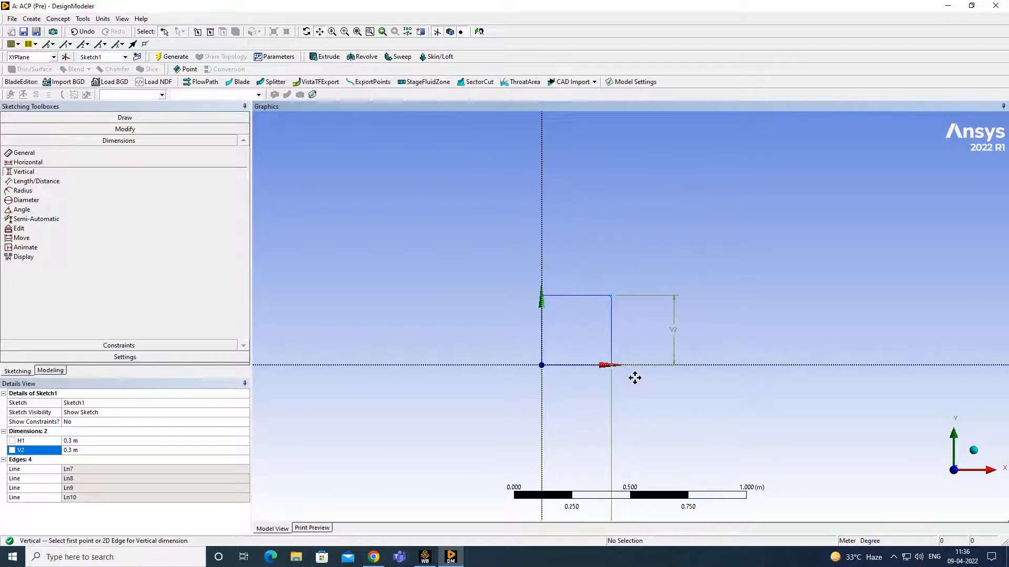
drag(621, 359, 701, 315)
scroll(701, 318, up, 2)
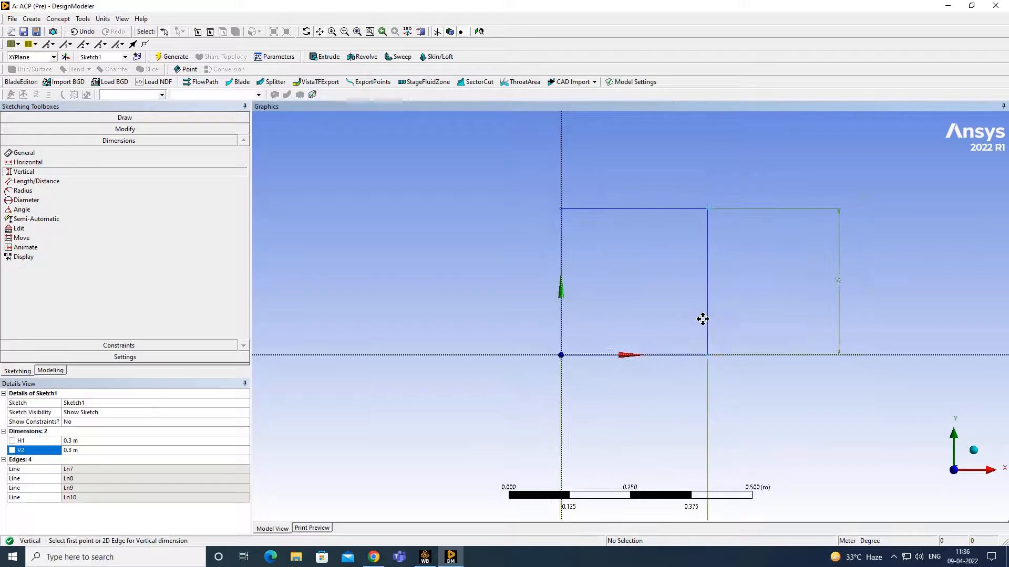
scroll(702, 319, up, 1)
scroll(702, 319, up, 1)
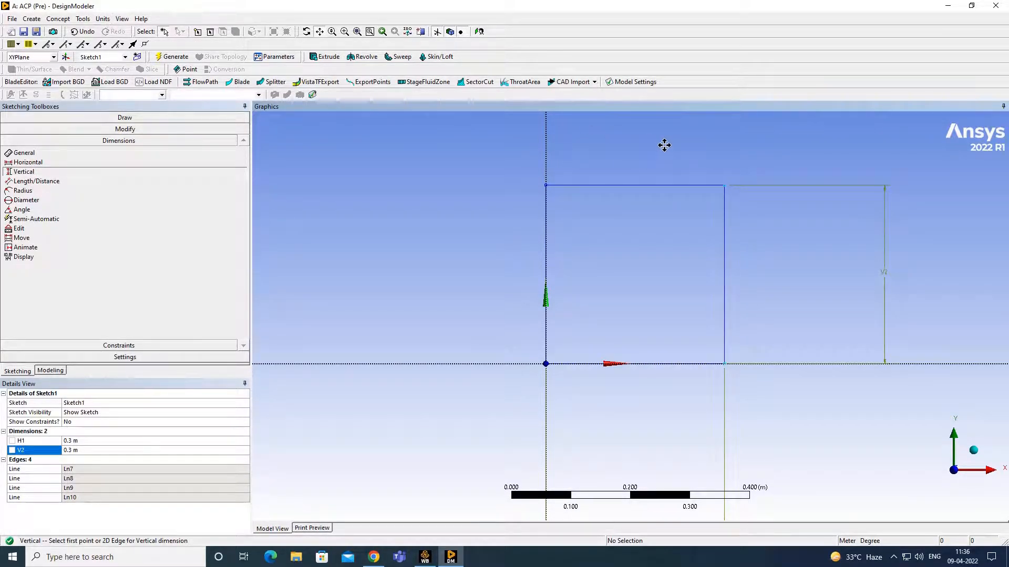
- Generate a surface body from Sketch1 using Surfaces From Sketches
click(54, 20)
click(99, 95)
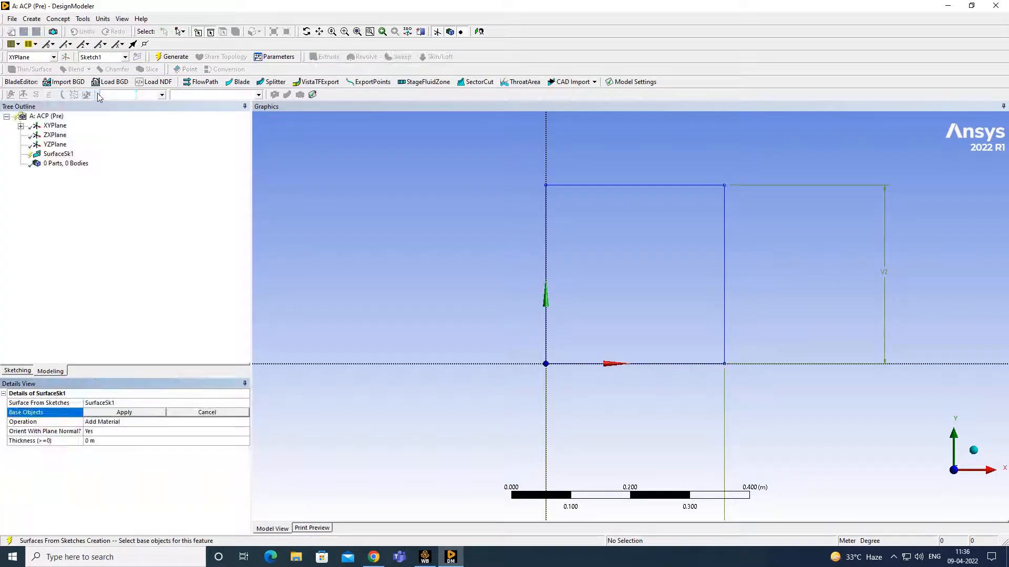
click(21, 126)
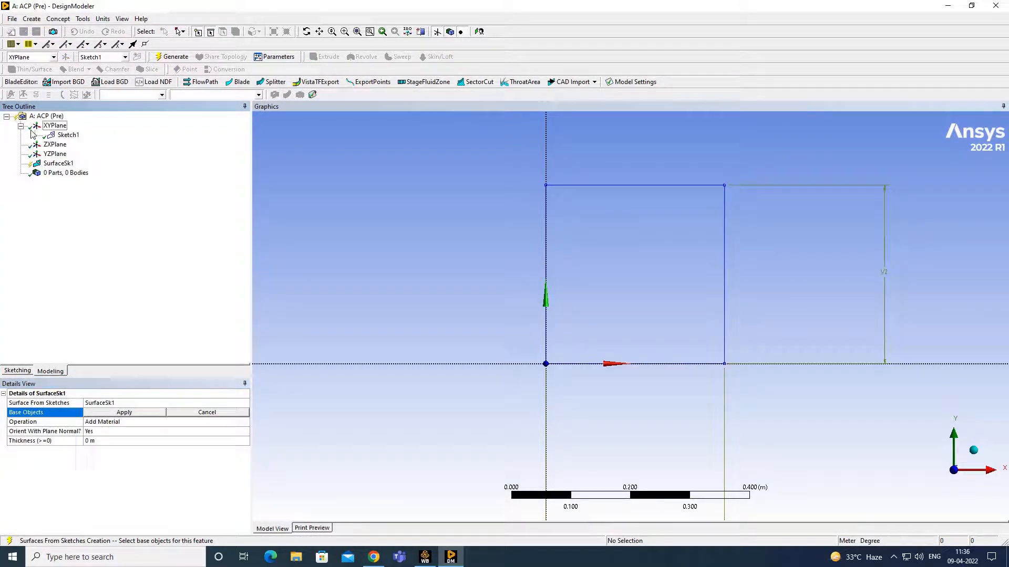
click(67, 135)
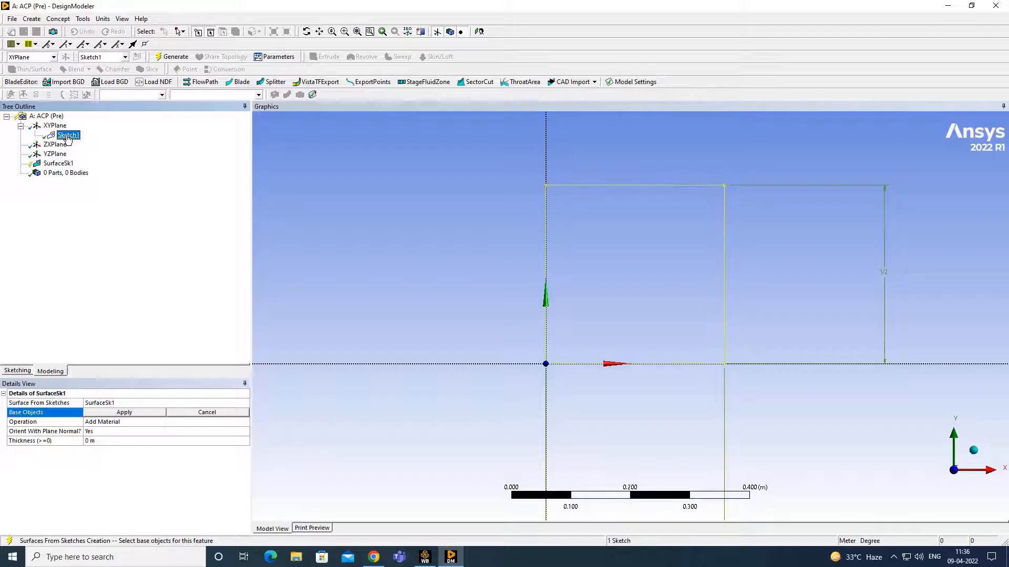
click(129, 413)
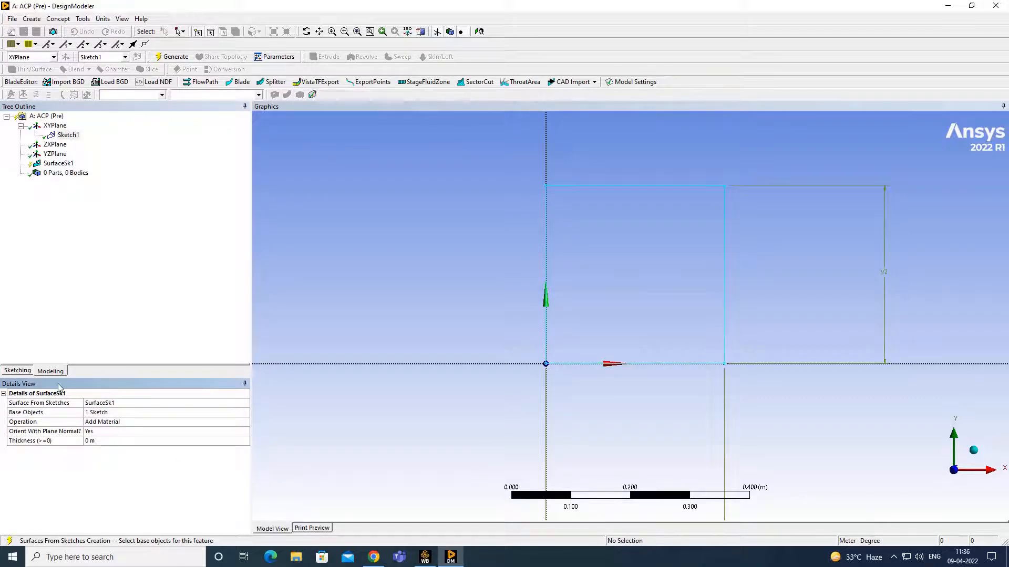
click(172, 57)
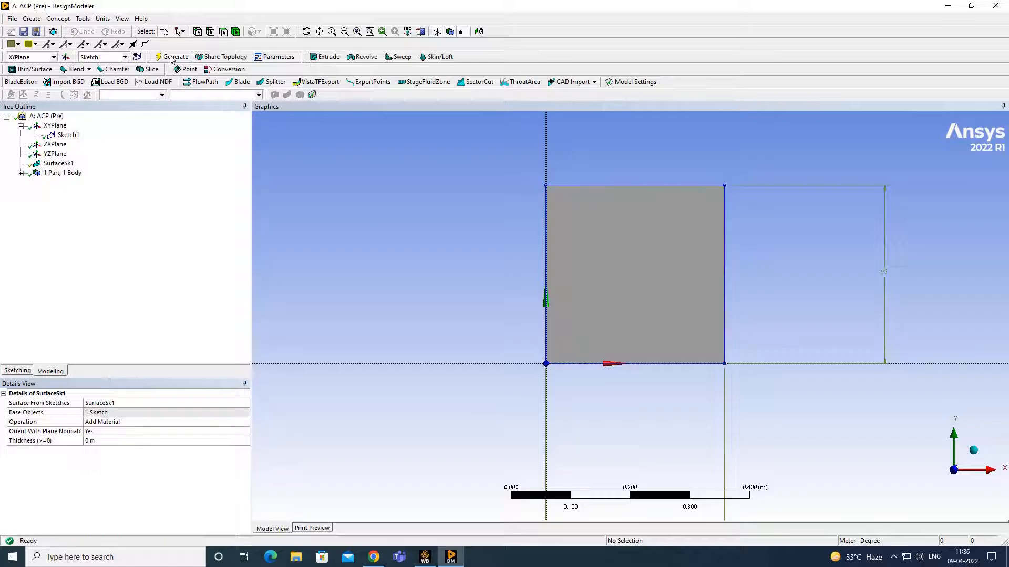
- View the plate obliquely, then close DesignModeler
middle_drag(806, 195, 590, 287)
scroll(591, 286, down, 3)
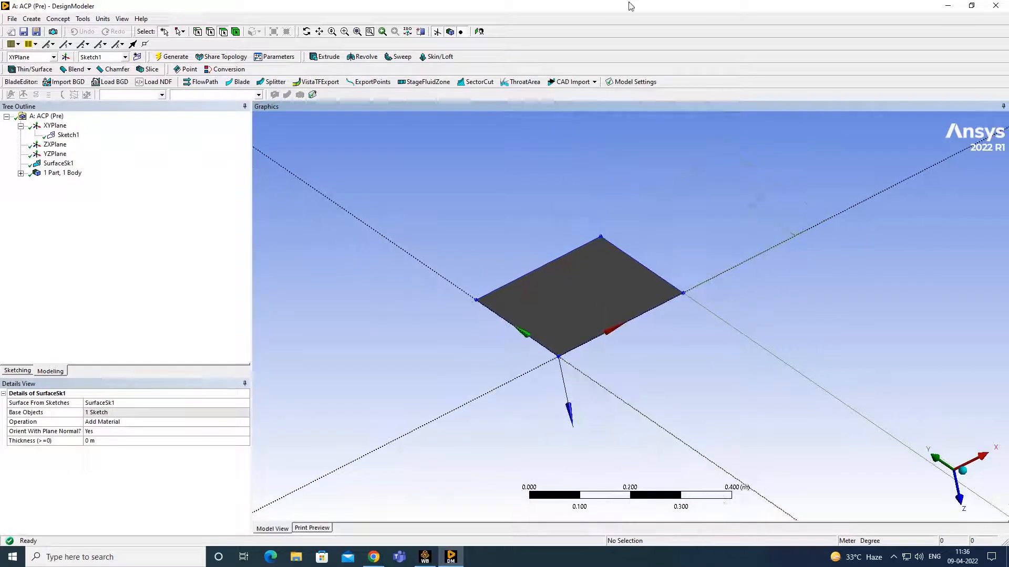
click(989, 5)
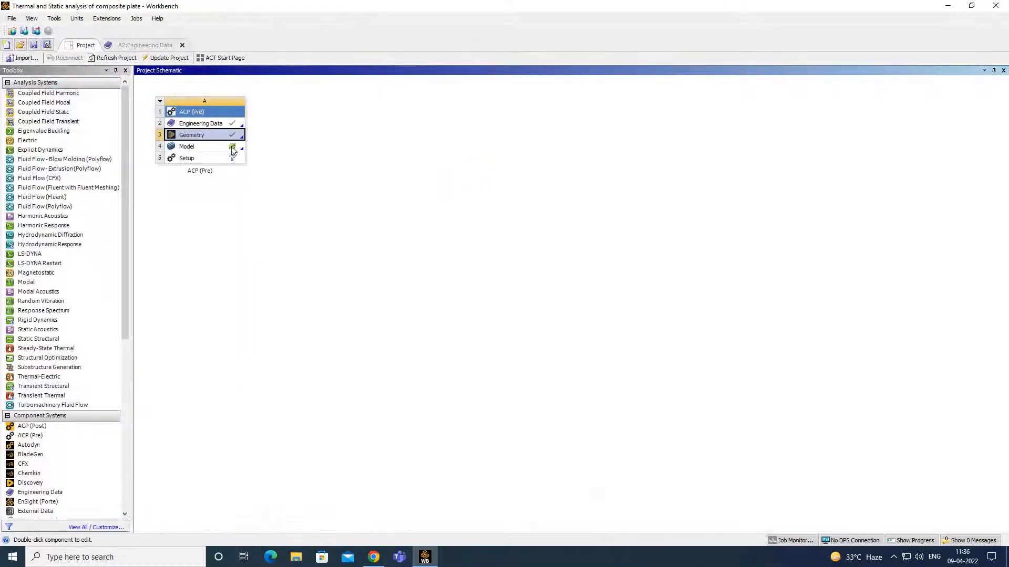
- Launch Mechanical by editing the ACP (Pre) Model cell A4
right_click(210, 151)
click(242, 156)
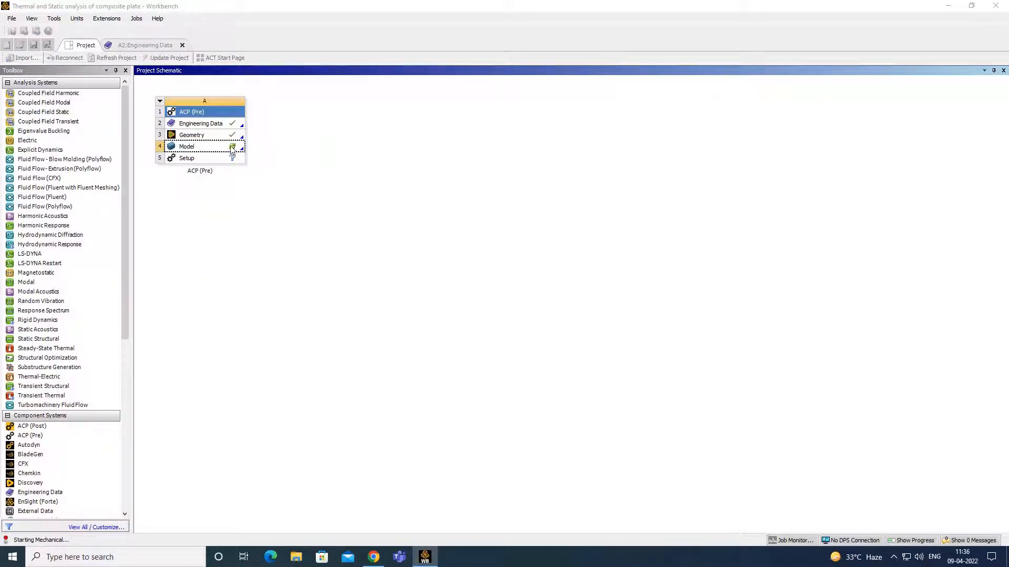
right_click(231, 150)
click(489, 188)
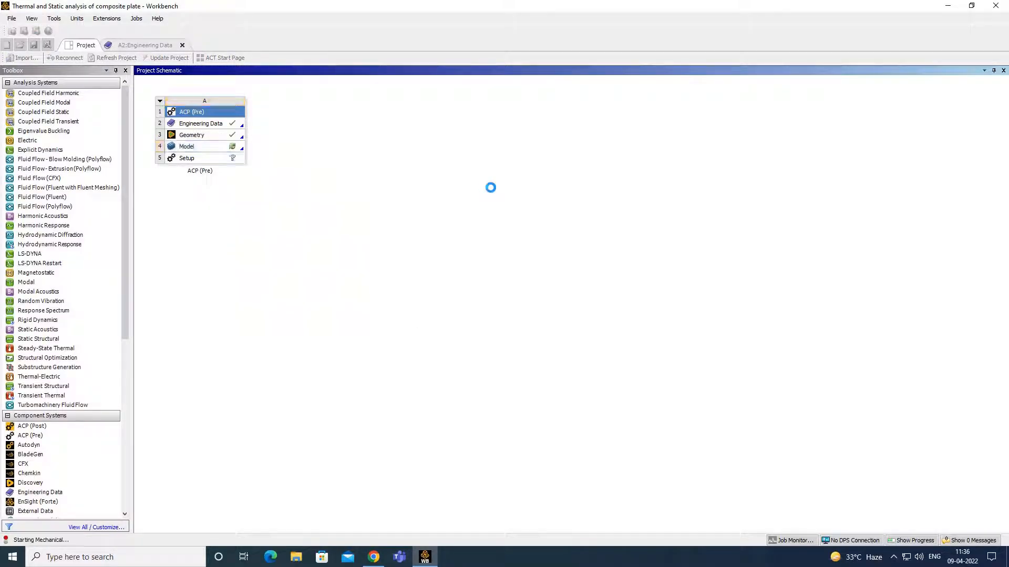
click(894, 558)
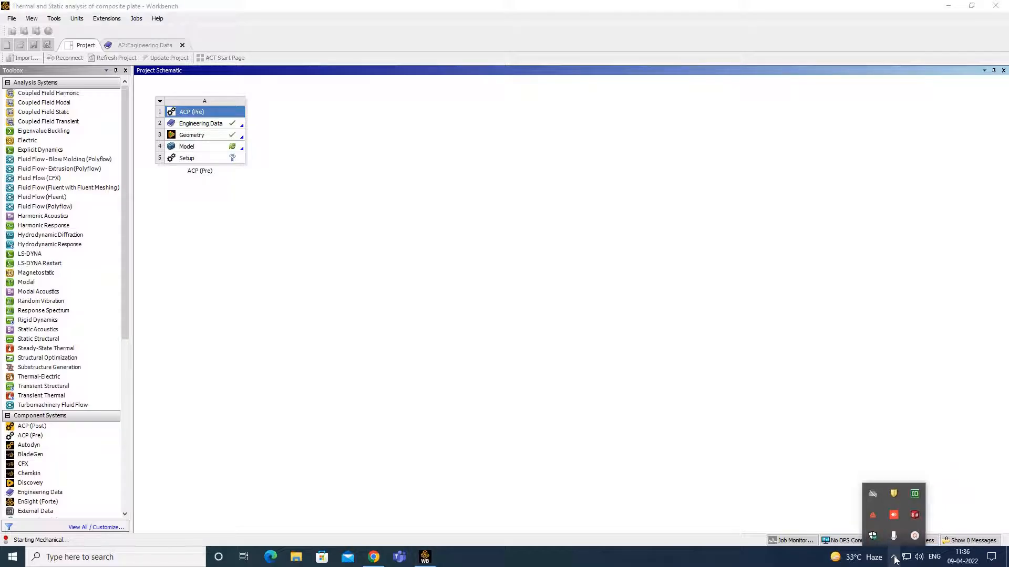
click(915, 536)
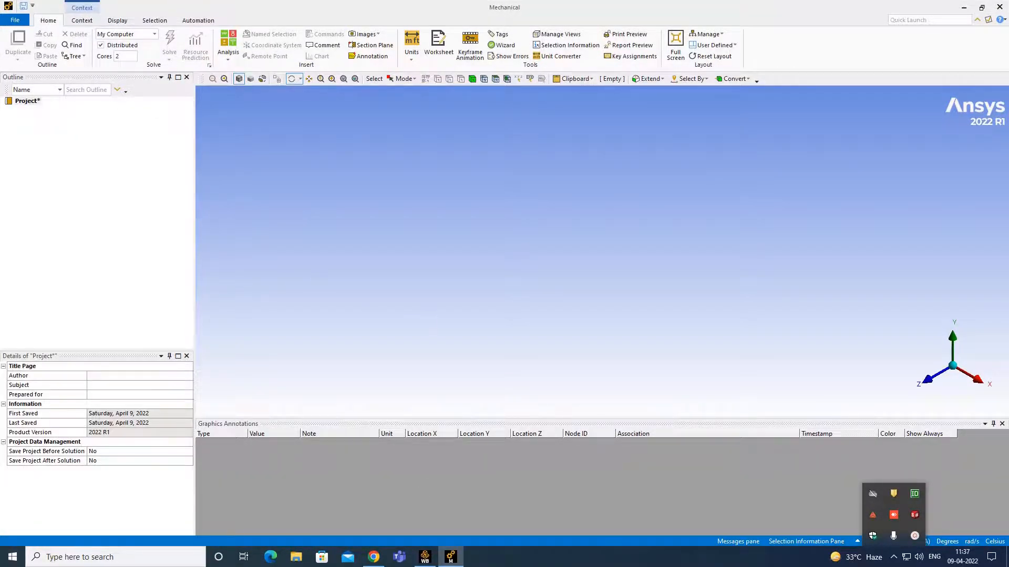
- Set the Surface Body's thickness to 0.005 m in its Details
click(758, 557)
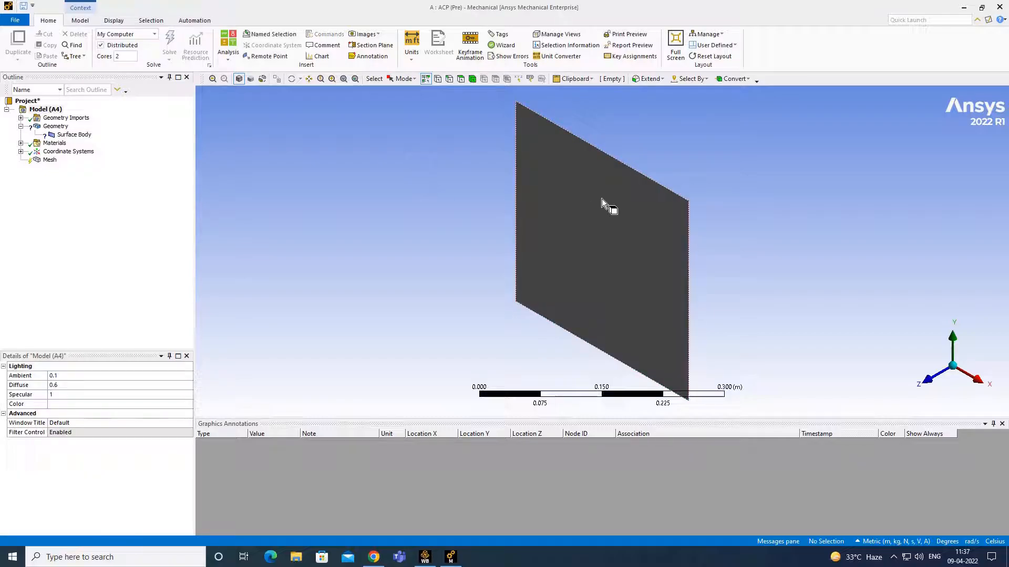
click(74, 135)
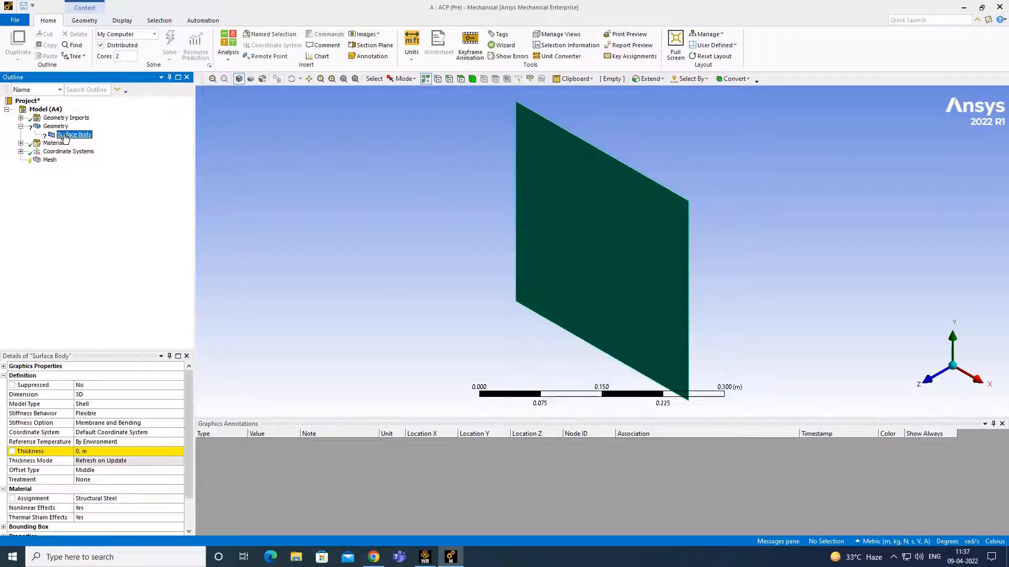
click(113, 452)
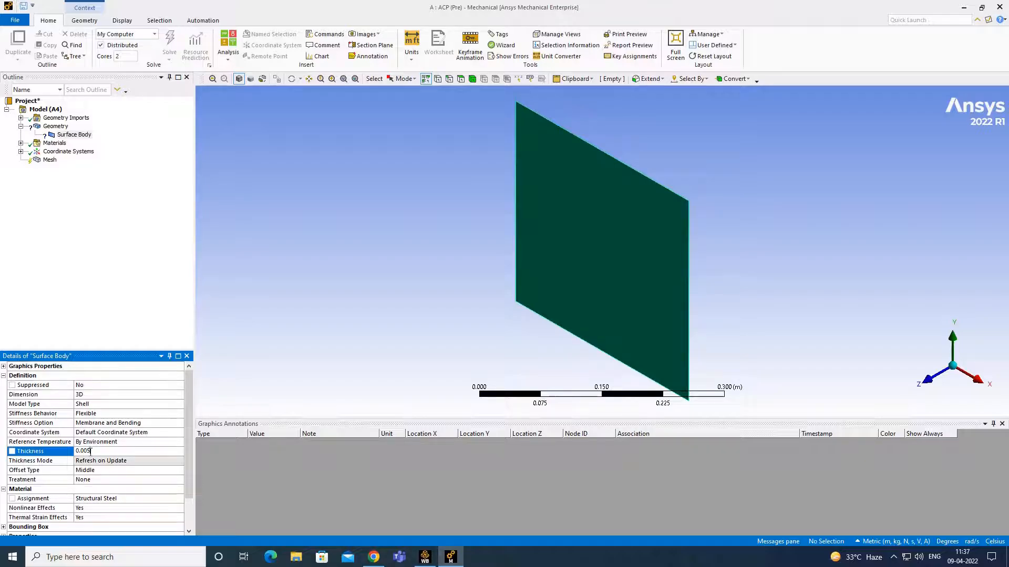
key(Return)
- Select the plate body under body-selection mode, viewing it obliquely
click(50, 160)
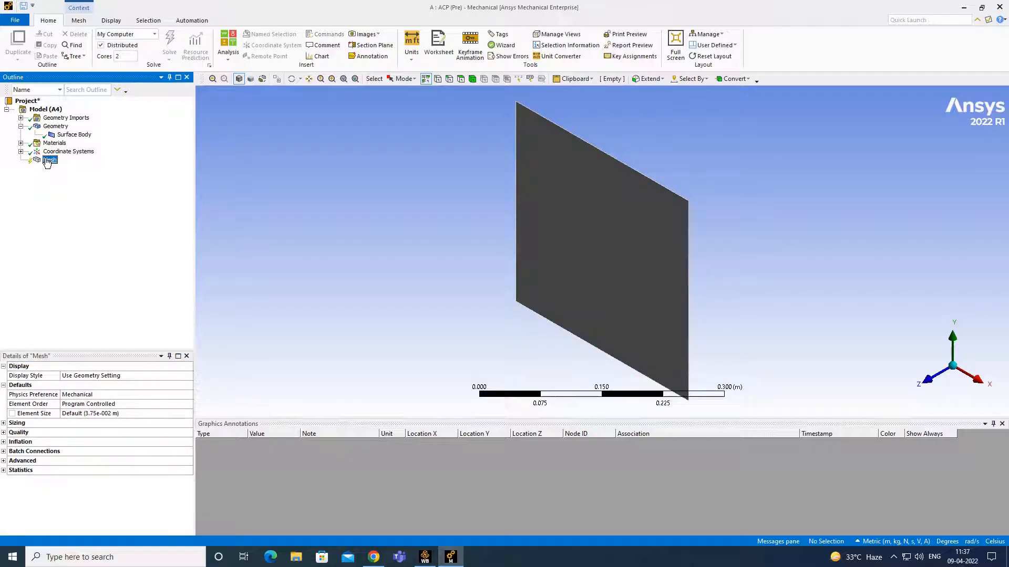
click(472, 79)
click(604, 186)
middle_drag(604, 186, 532, 256)
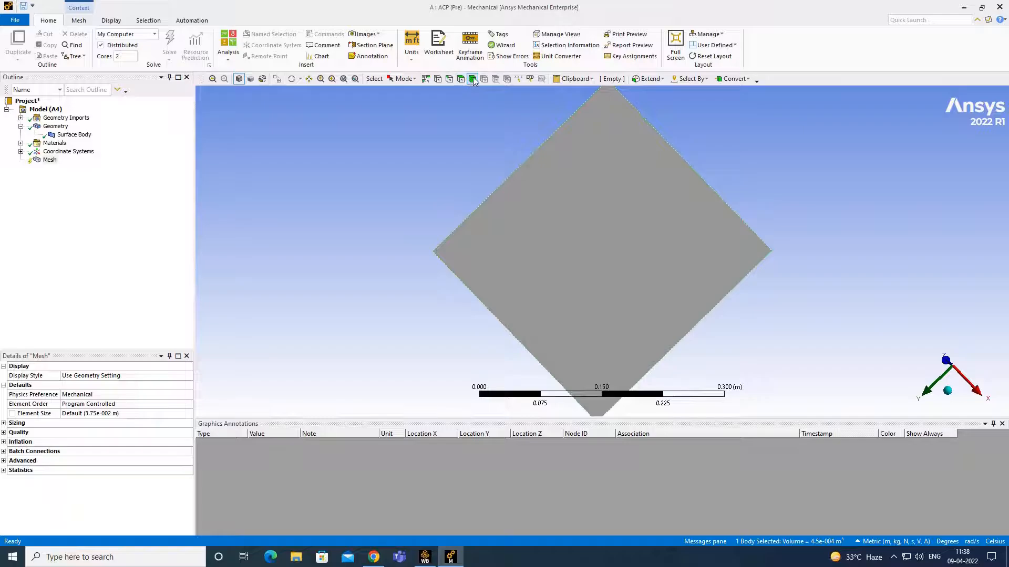
middle_drag(520, 139, 673, 227)
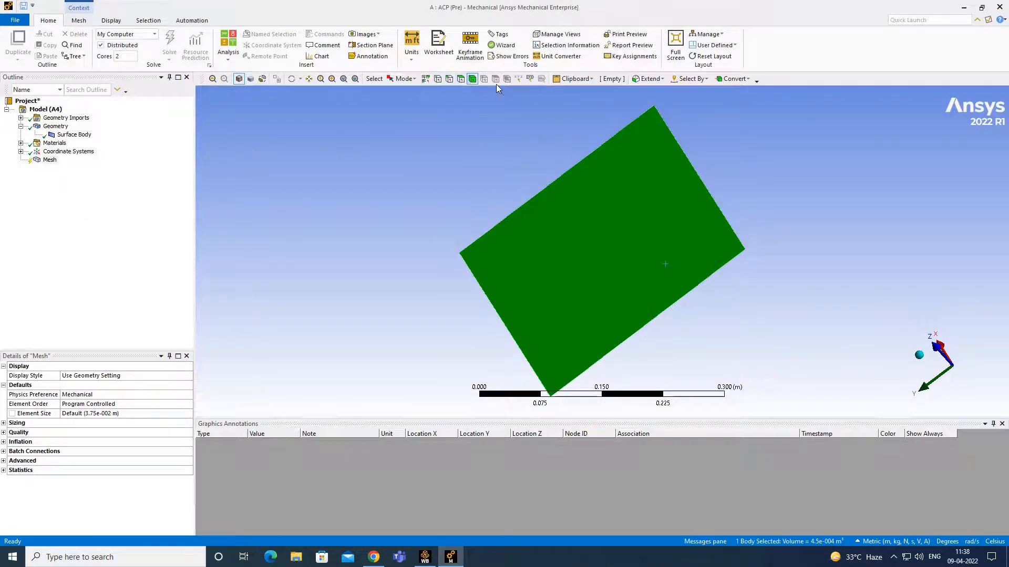
click(552, 142)
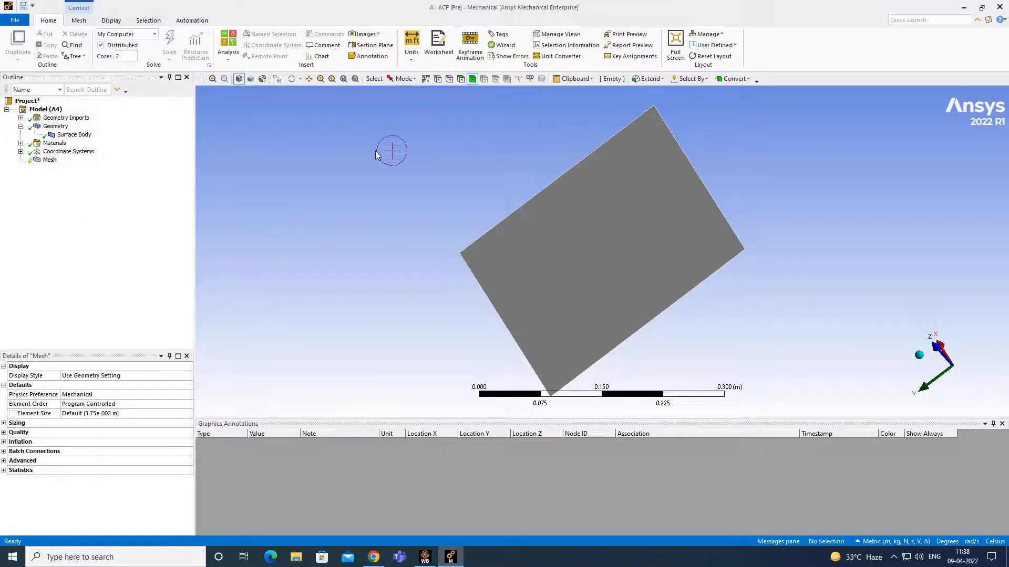
click(498, 307)
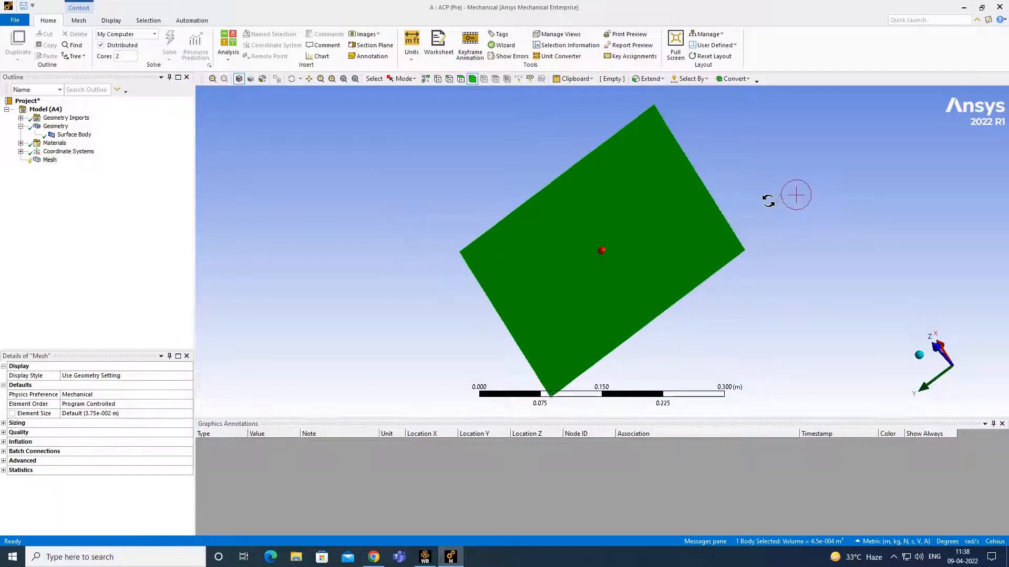
drag(769, 200, 450, 265)
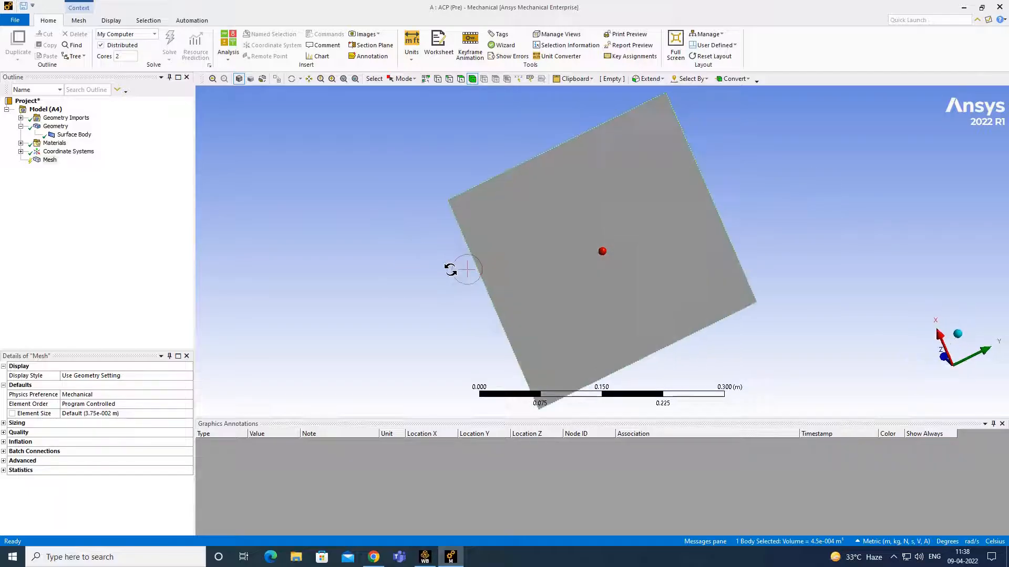
- Insert a Body Sizing on the plate with 0.01 m element size
right_click(51, 161)
mouse_move(101, 167)
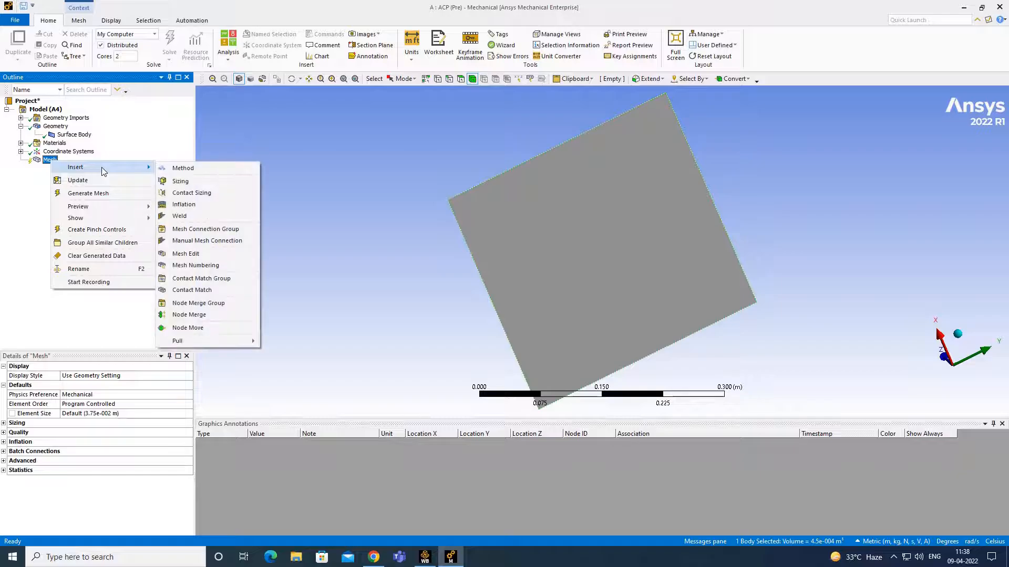
click(200, 181)
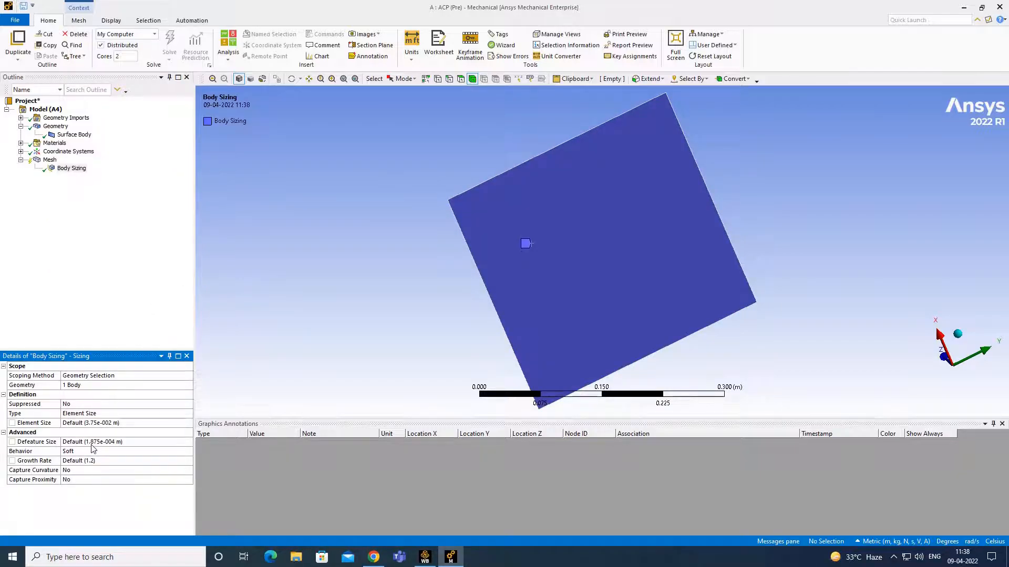
click(107, 424)
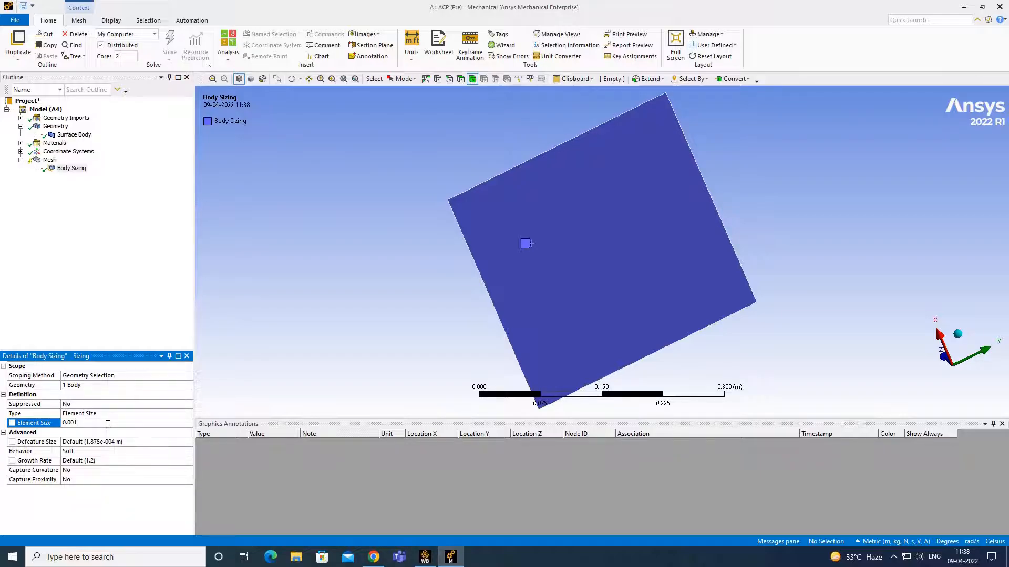
key(Return)
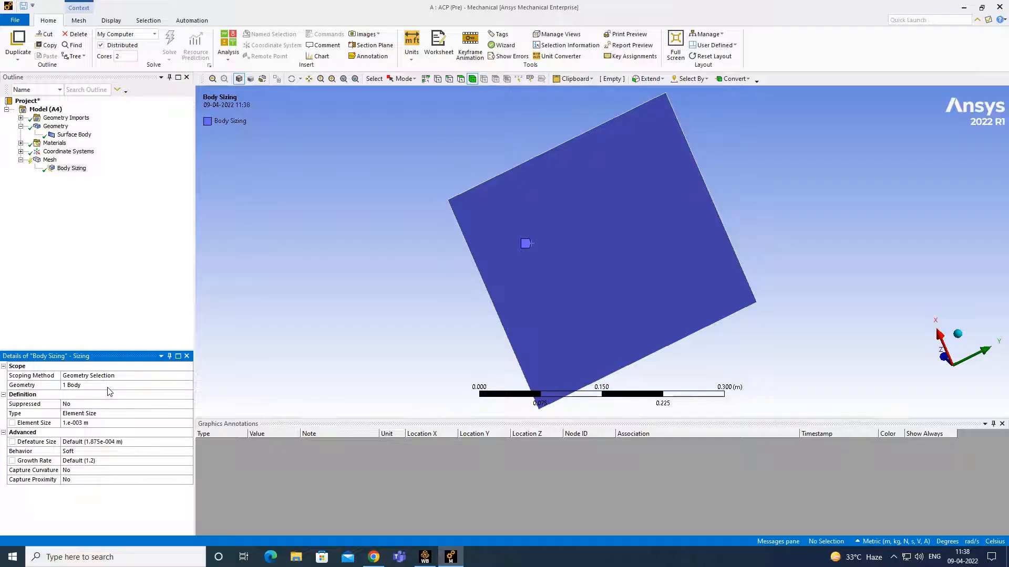
click(98, 423)
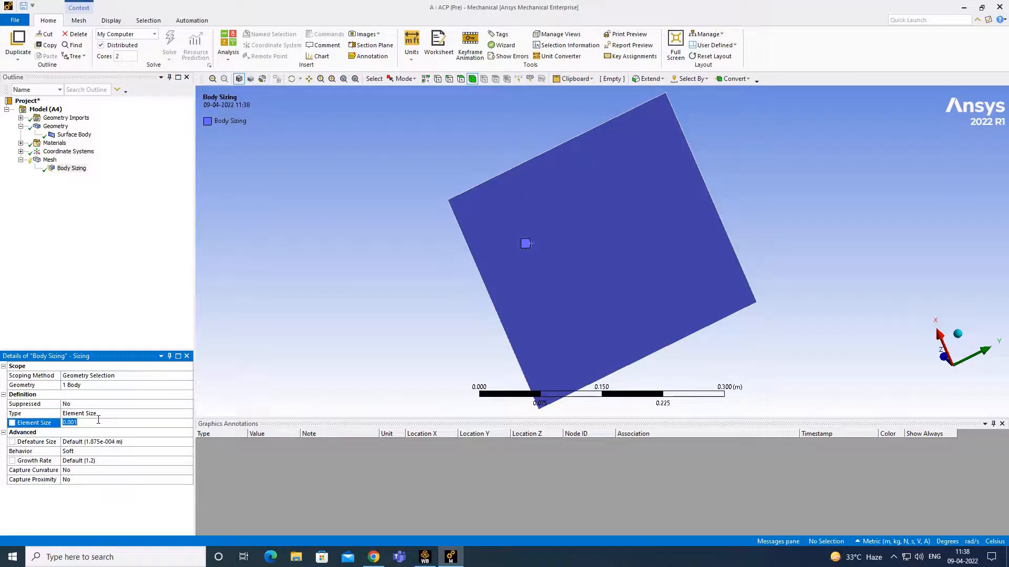
text(0.01)
key(Return)
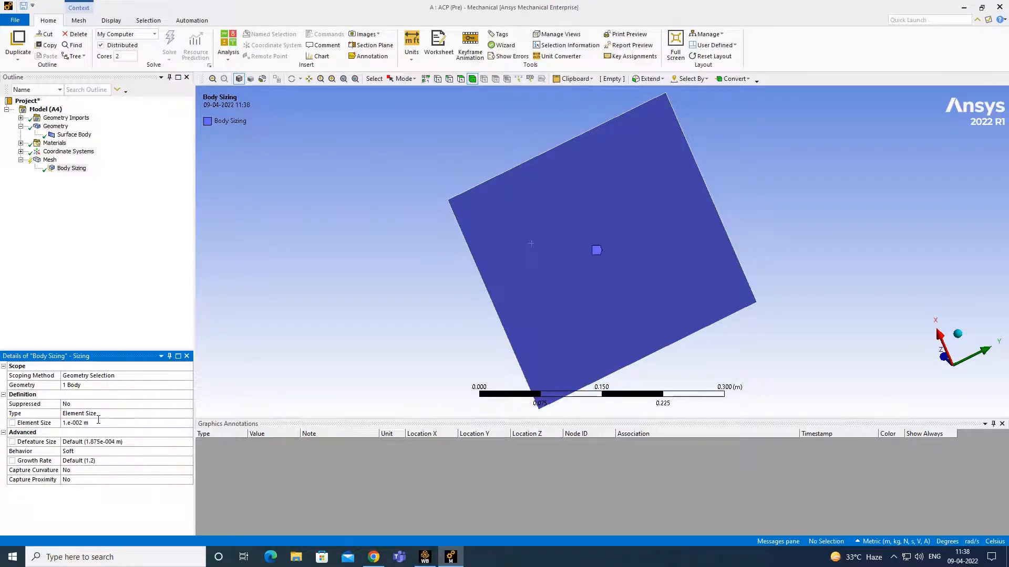
- Generate the plate mesh
click(50, 160)
right_click(50, 160)
click(93, 190)
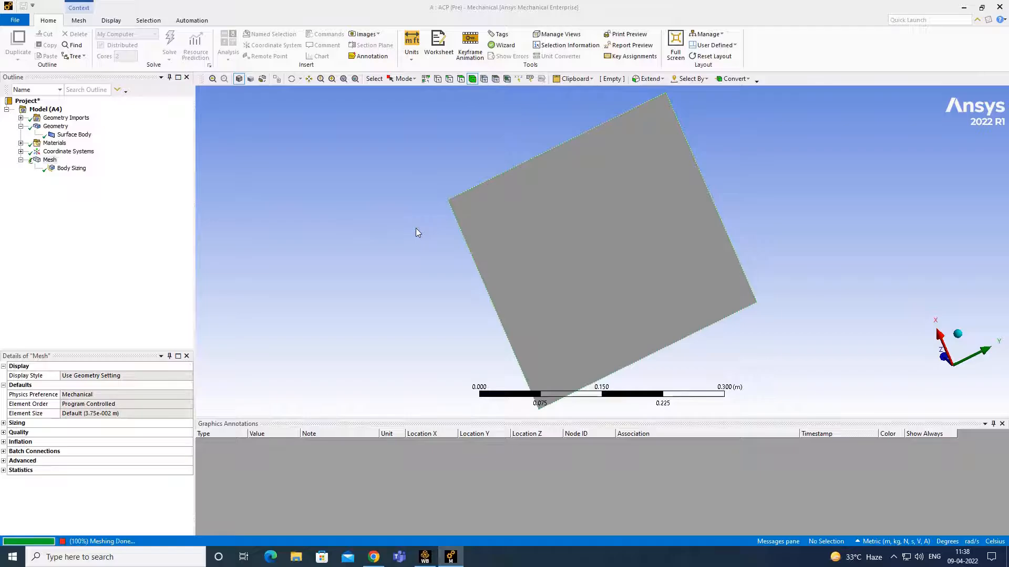
- Orbit and zoom the view to inspect the meshed plate face-on and along its edge
middle_drag(460, 198, 533, 275)
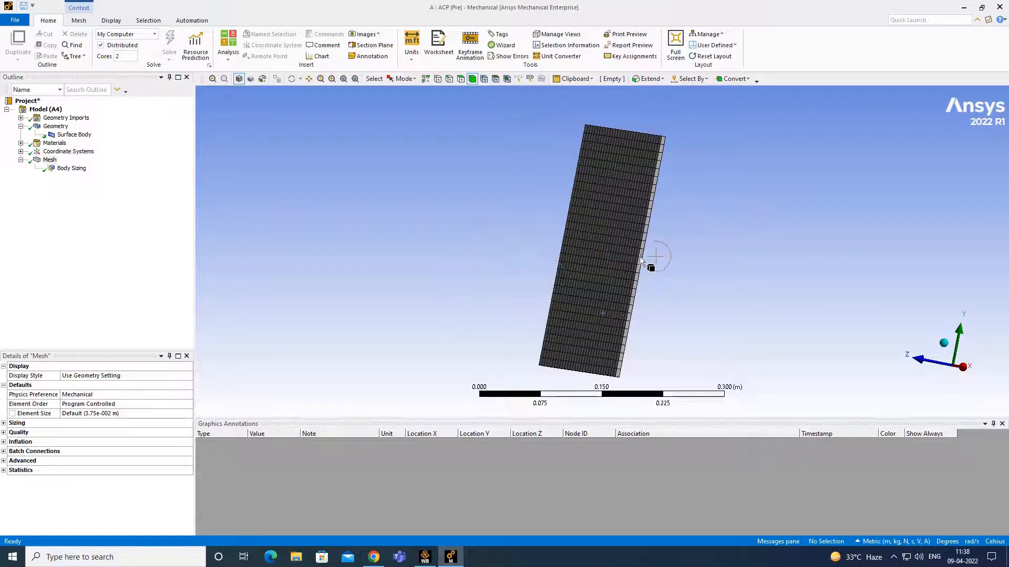
middle_drag(638, 257, 454, 286)
scroll(635, 244, up, 5)
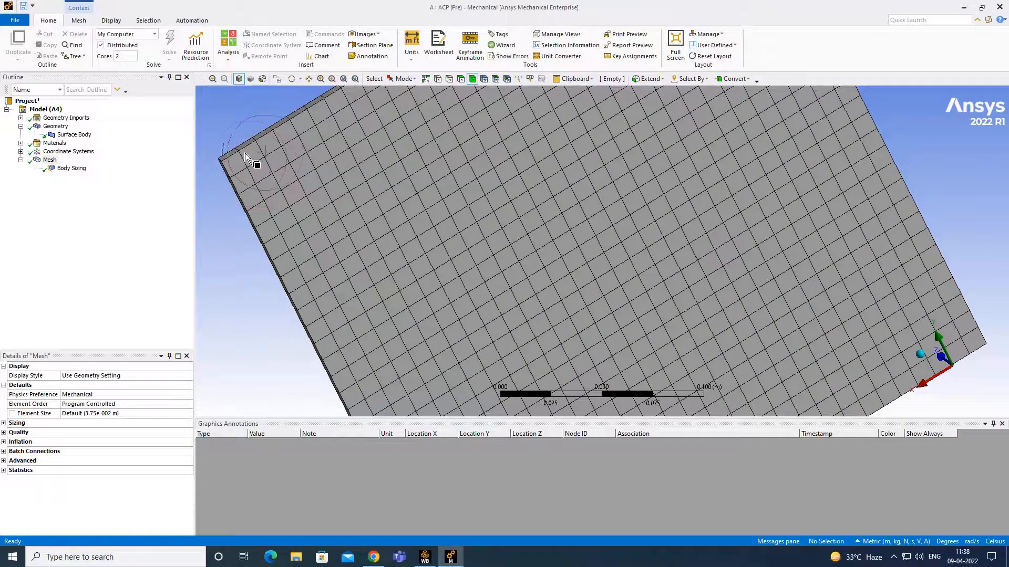
middle_drag(268, 156, 448, 231)
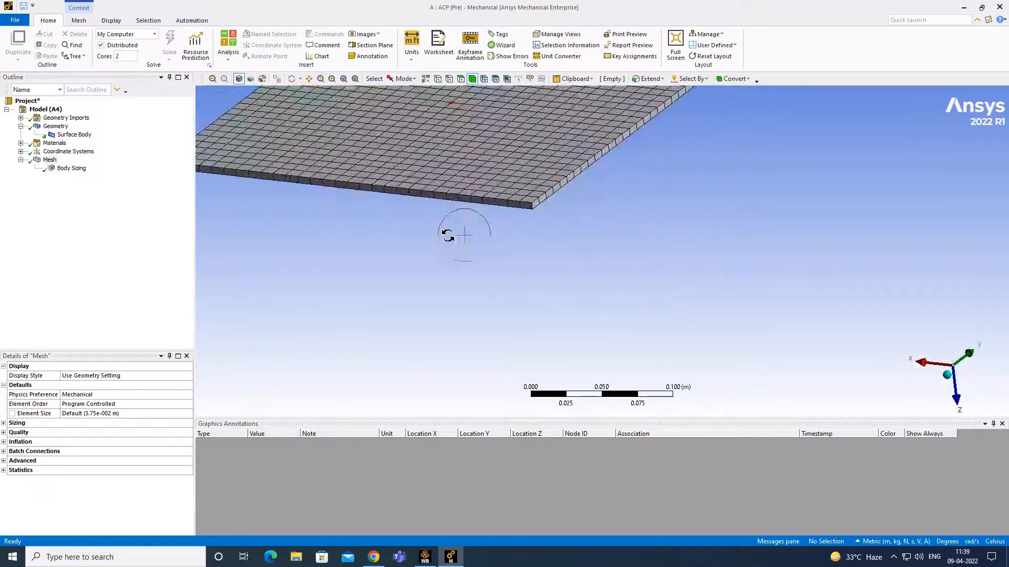
- Set the surface body thickness to 0.005 and update the mesh
click(73, 135)
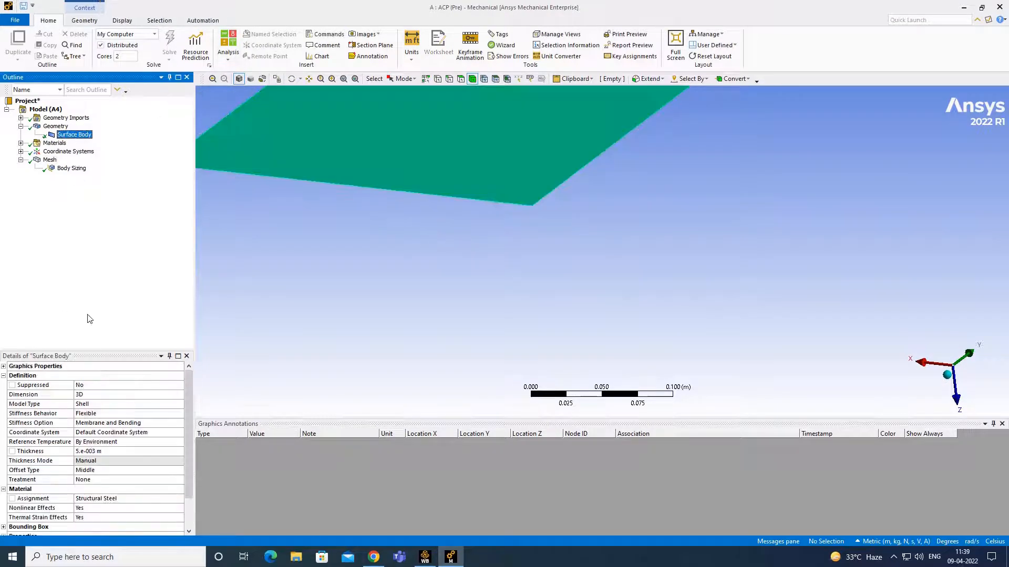
click(103, 452)
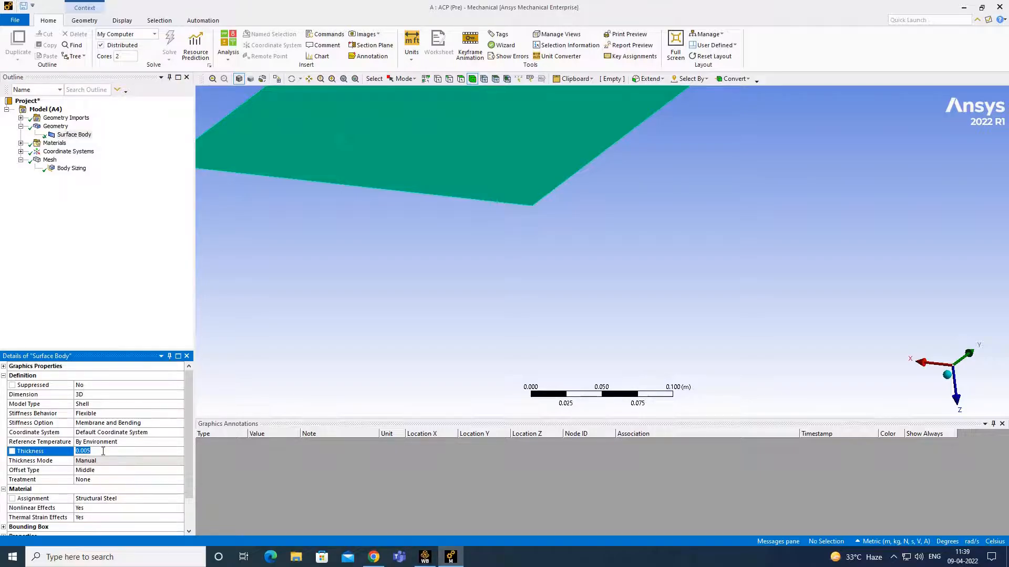
text(0.005)
key(Return)
right_click(49, 160)
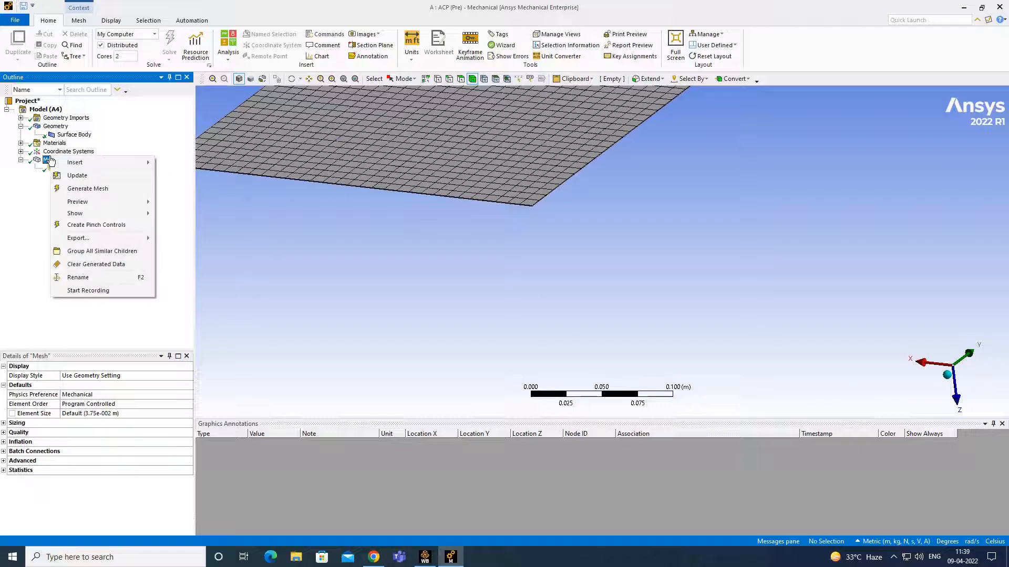
click(84, 176)
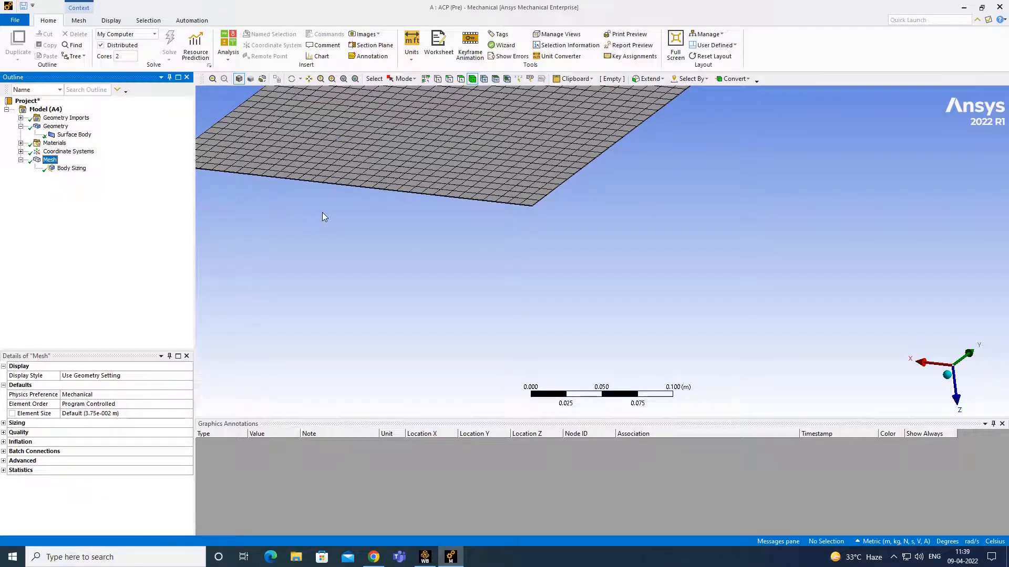
- Review the surface body, Body Sizing control and regenerated mesh from a rotated view
click(84, 136)
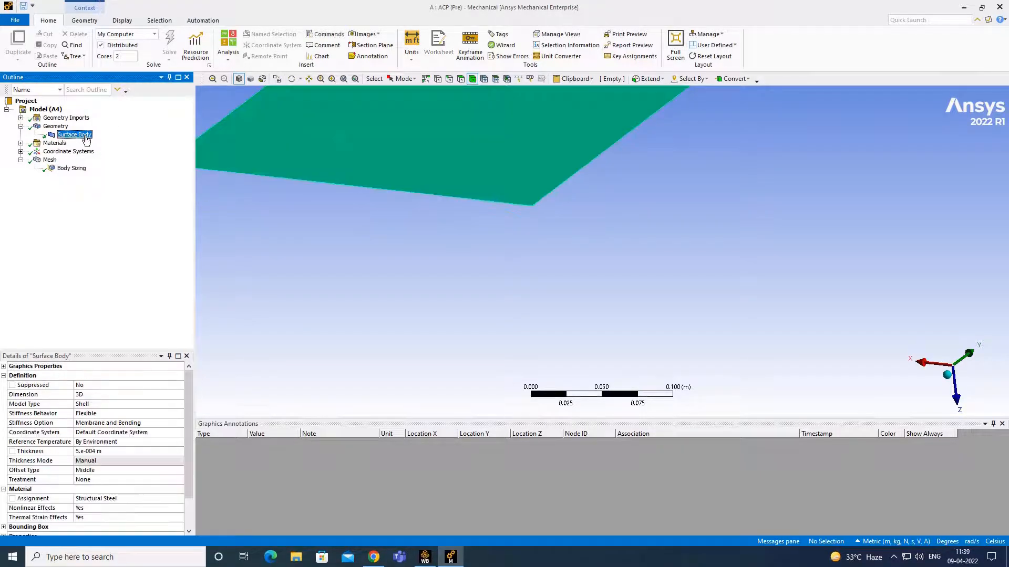
scroll(480, 207, down, 5)
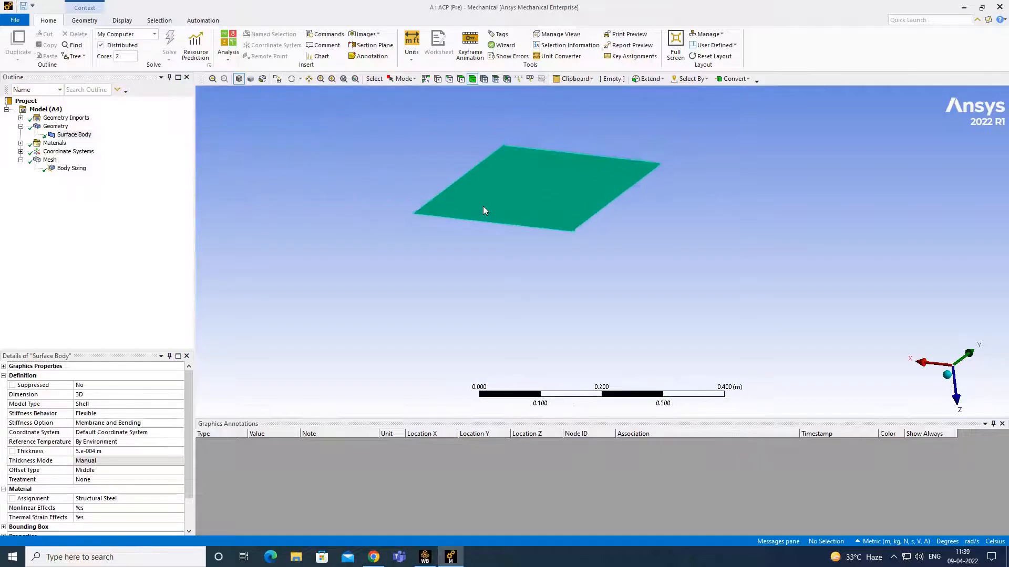
middle_drag(483, 206, 560, 227)
scroll(560, 233, up, 3)
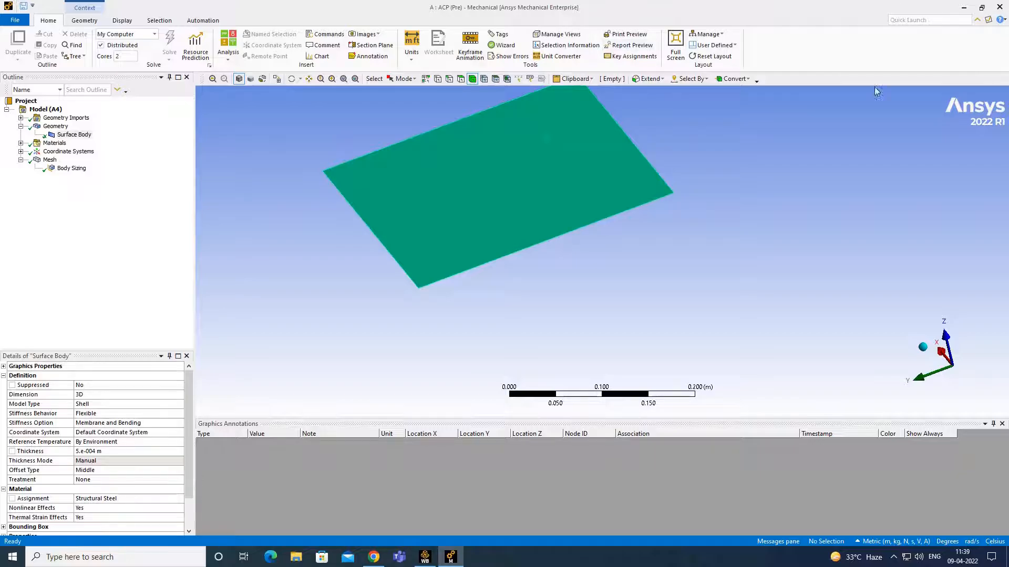
click(77, 169)
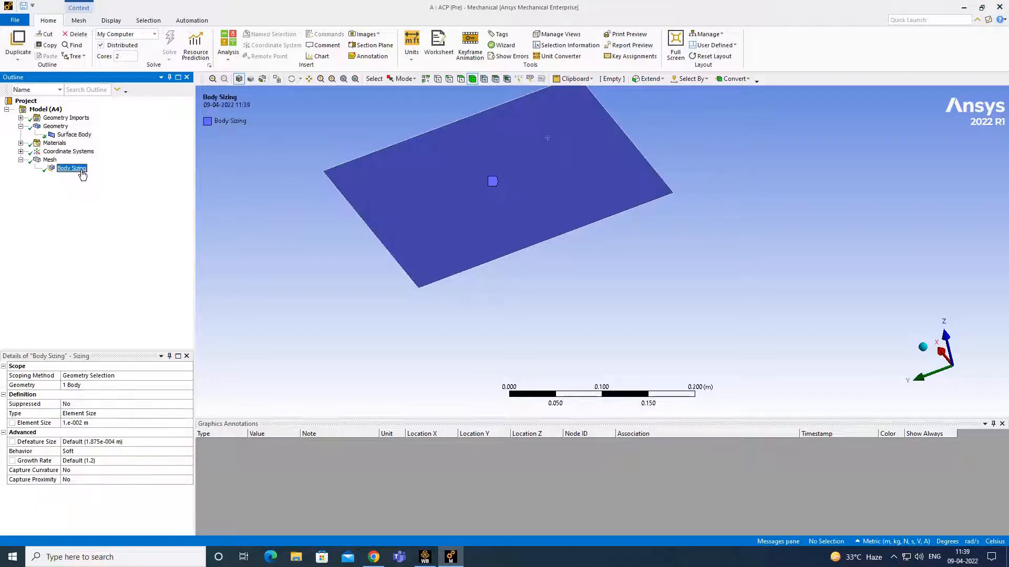
click(50, 160)
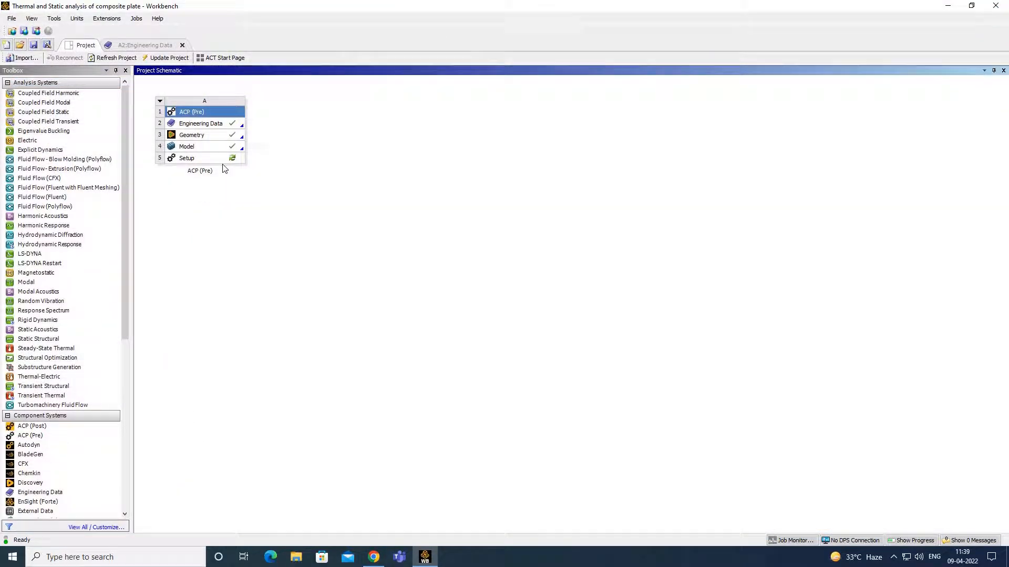
- Launch ACP (Pre) Setup for editing after cancelling the Run ACP Script file dialog
click(211, 158)
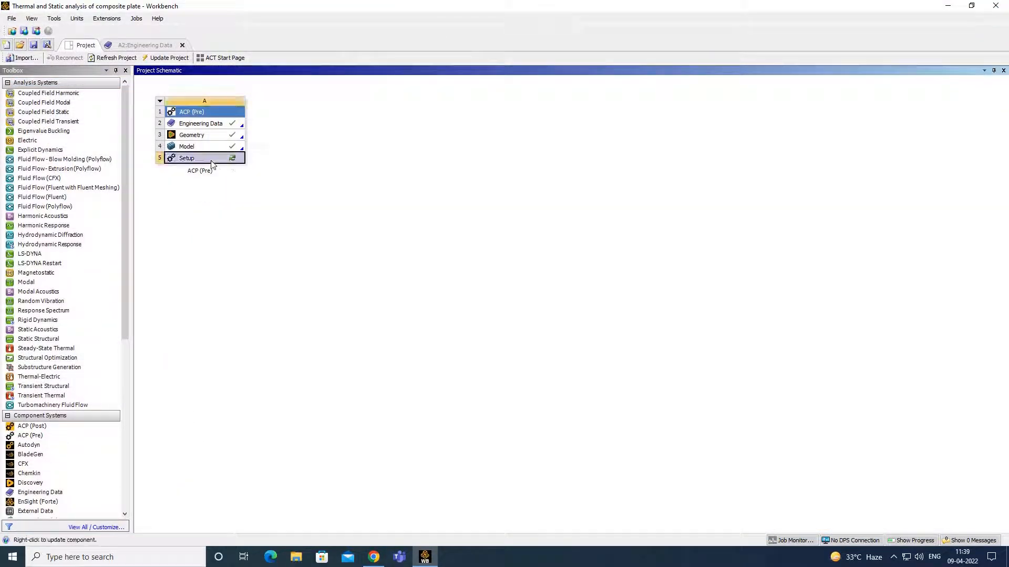
right_click(210, 158)
click(259, 179)
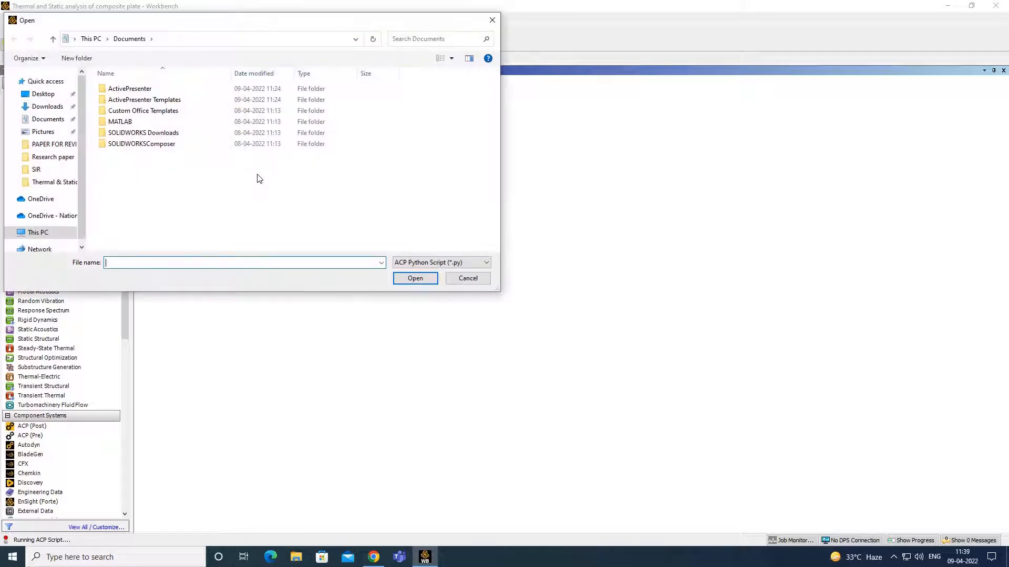
click(491, 21)
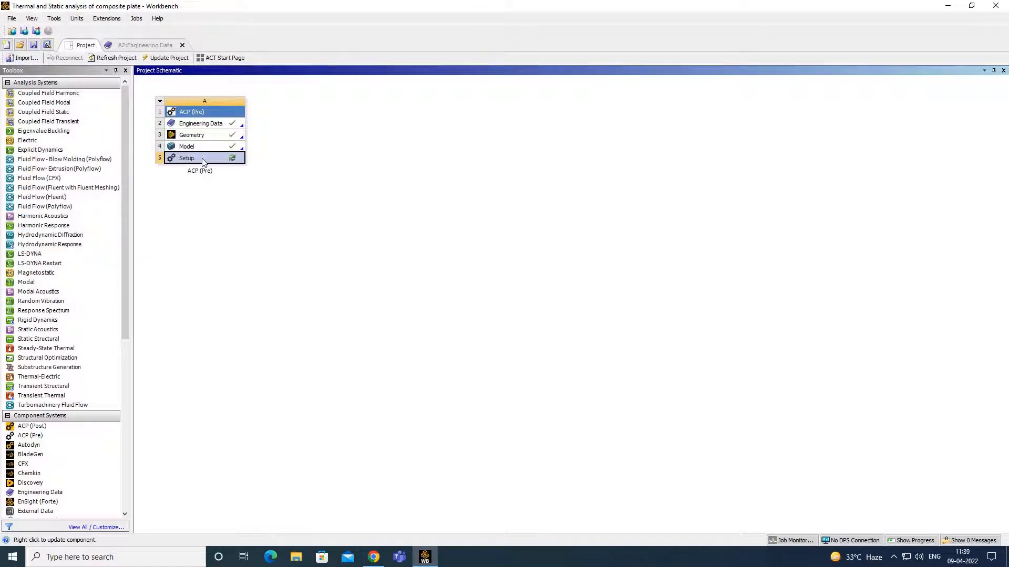
right_click(204, 161)
click(228, 168)
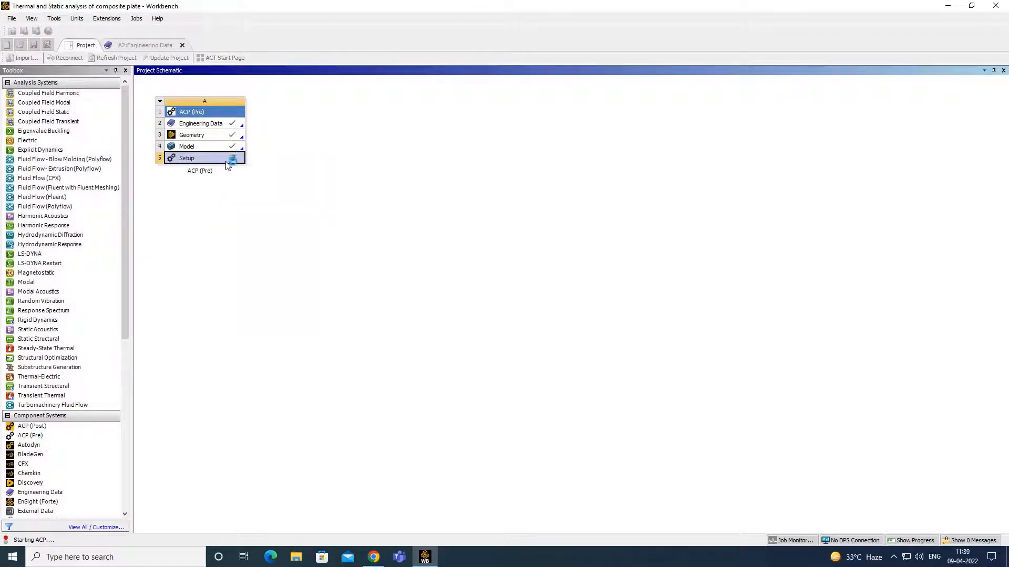
right_click(230, 160)
click(430, 194)
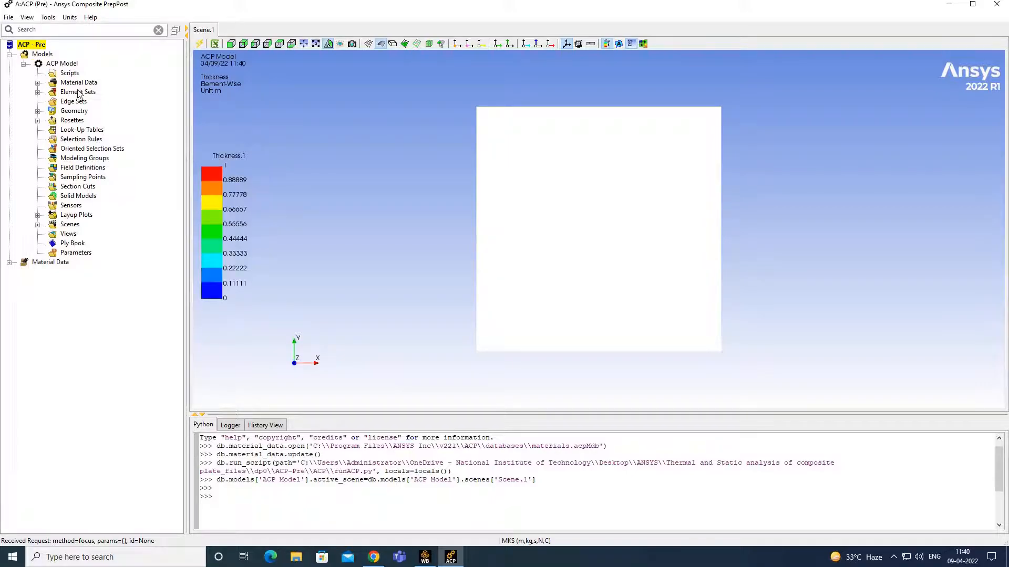
- Expand Material Data > Materials and start a new fabric from the Fabrics group
click(38, 83)
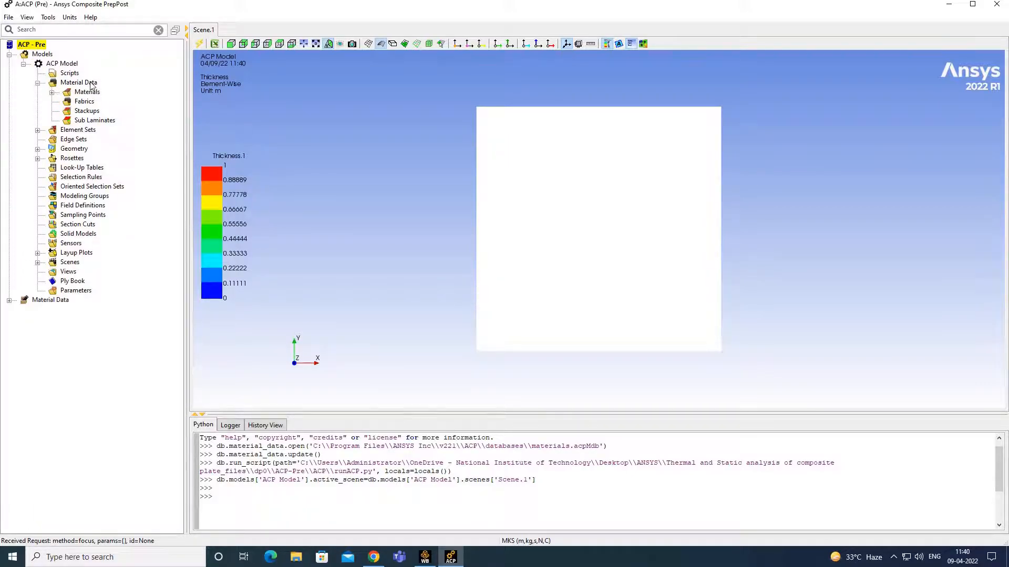
click(53, 93)
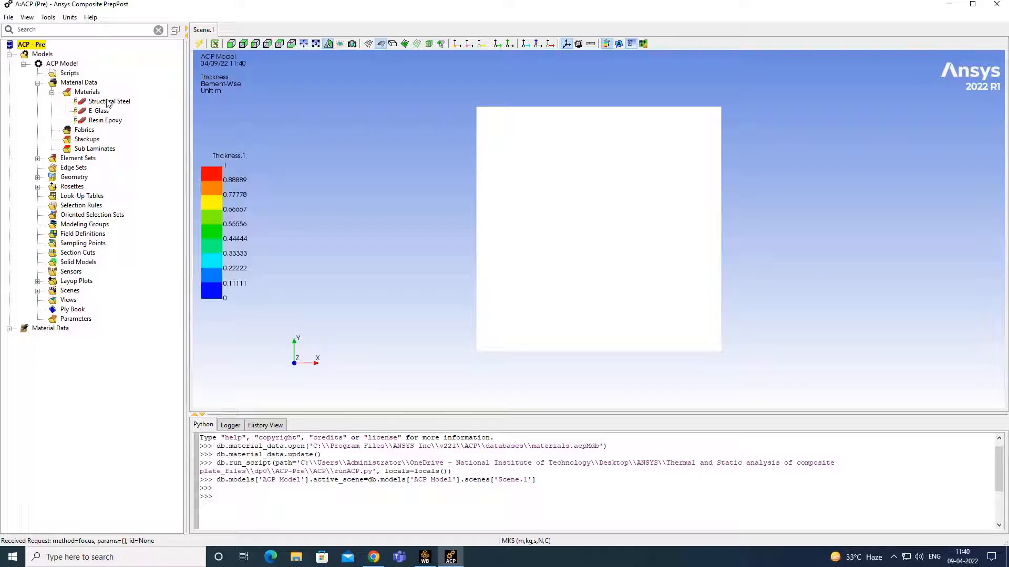
click(80, 131)
right_click(78, 131)
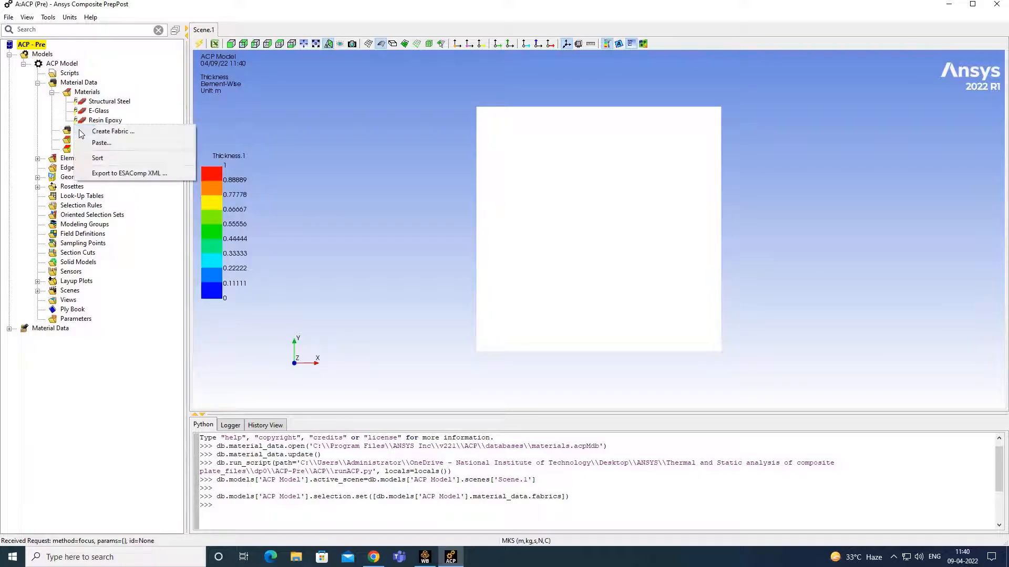
click(111, 132)
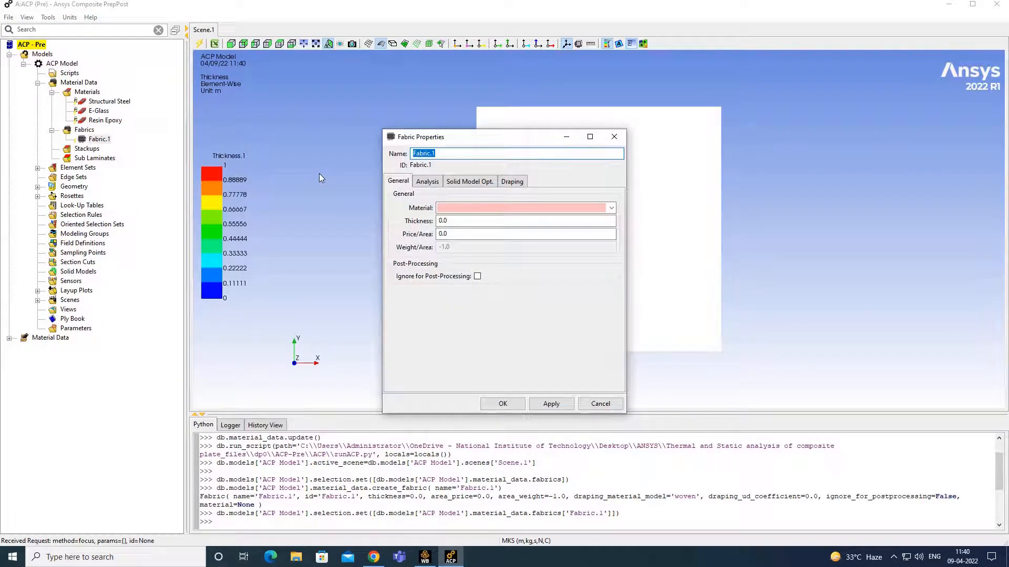
- Cancel the fabric dialog, leaving Fabric.1 unset, and switch model units to MPA
click(502, 208)
click(502, 219)
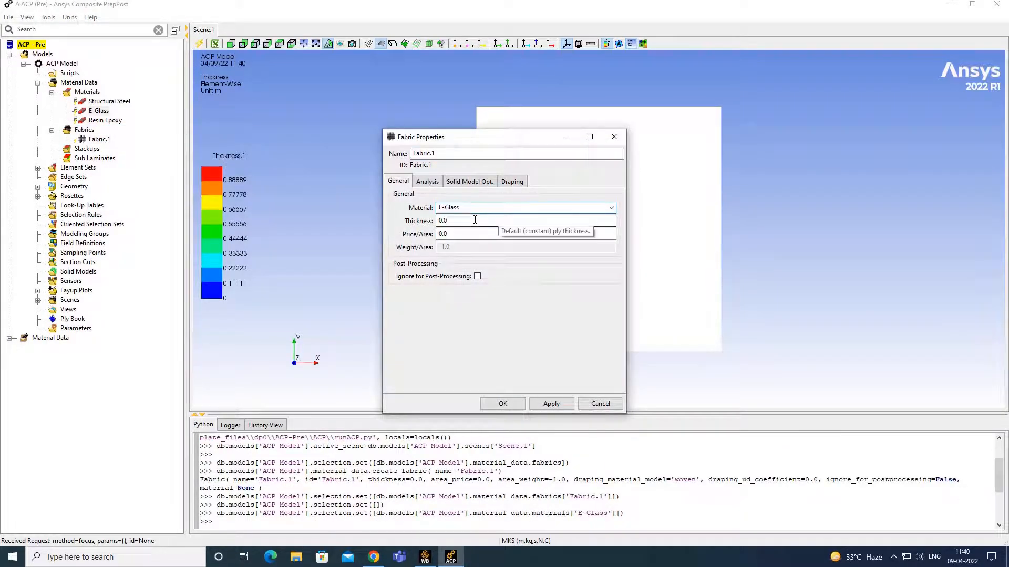
drag(475, 221, 429, 221)
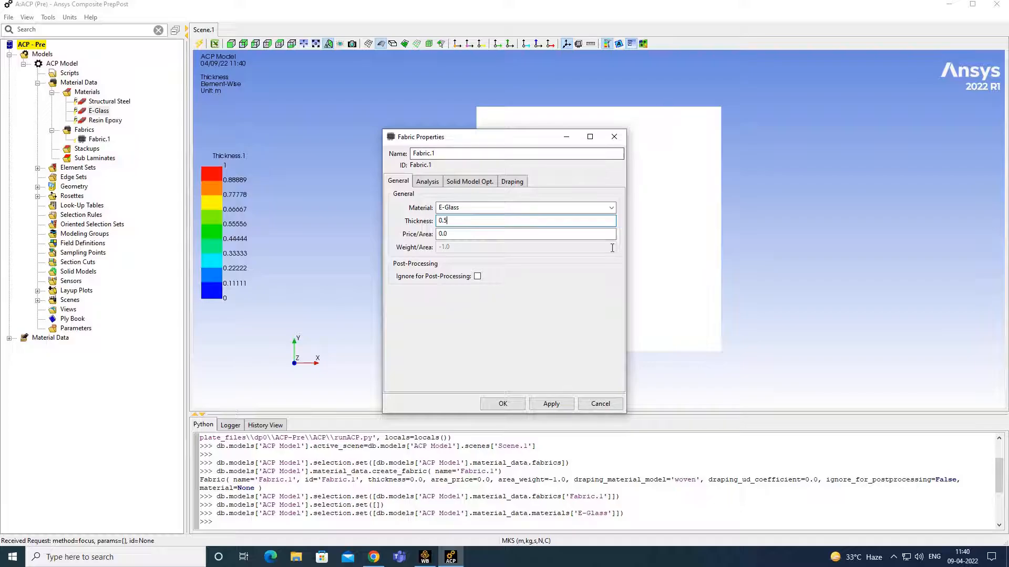
click(601, 404)
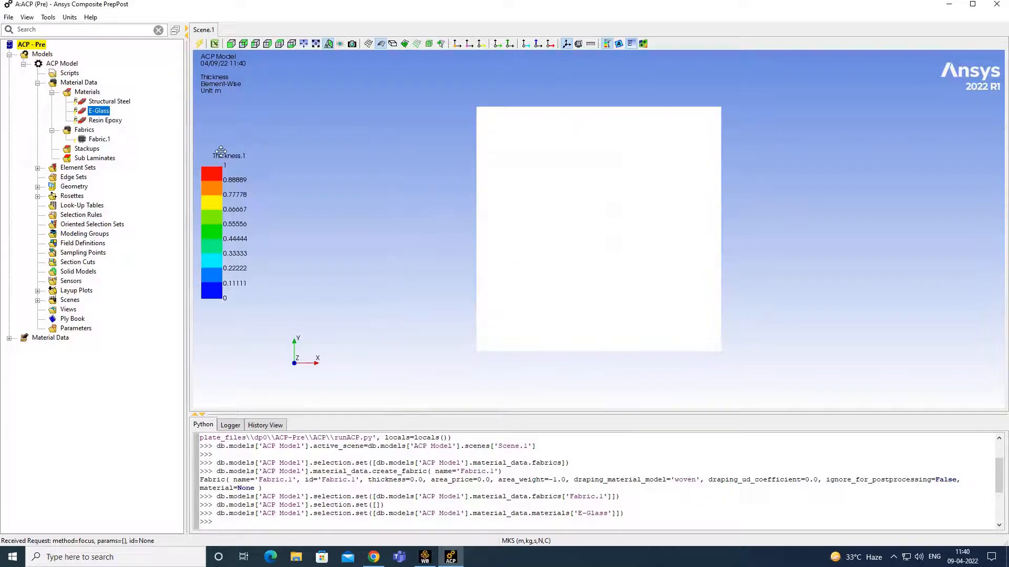
click(69, 17)
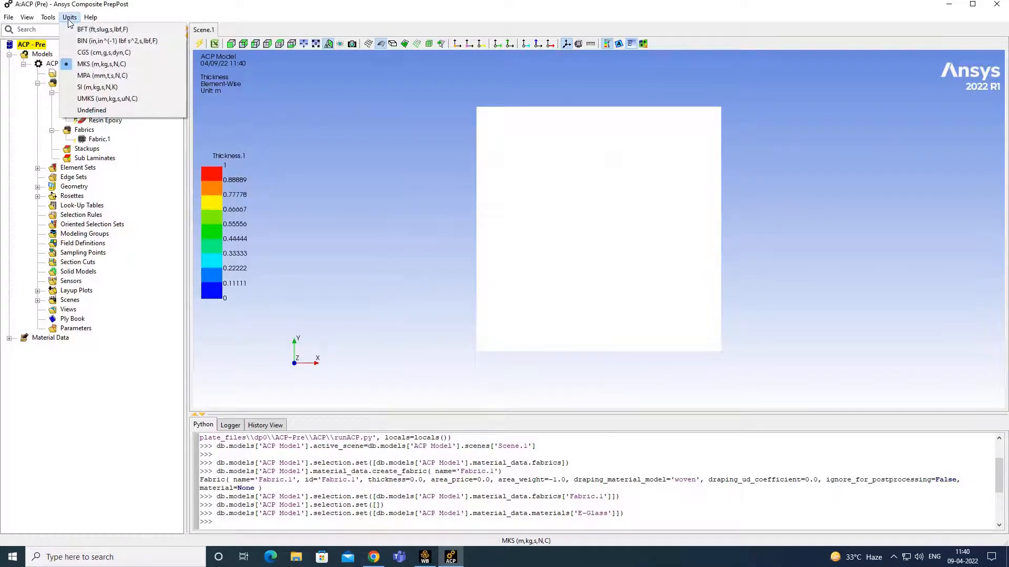
click(121, 76)
- Create Fabric.2 with material E-Glass and 0.5 mm thickness
click(38, 83)
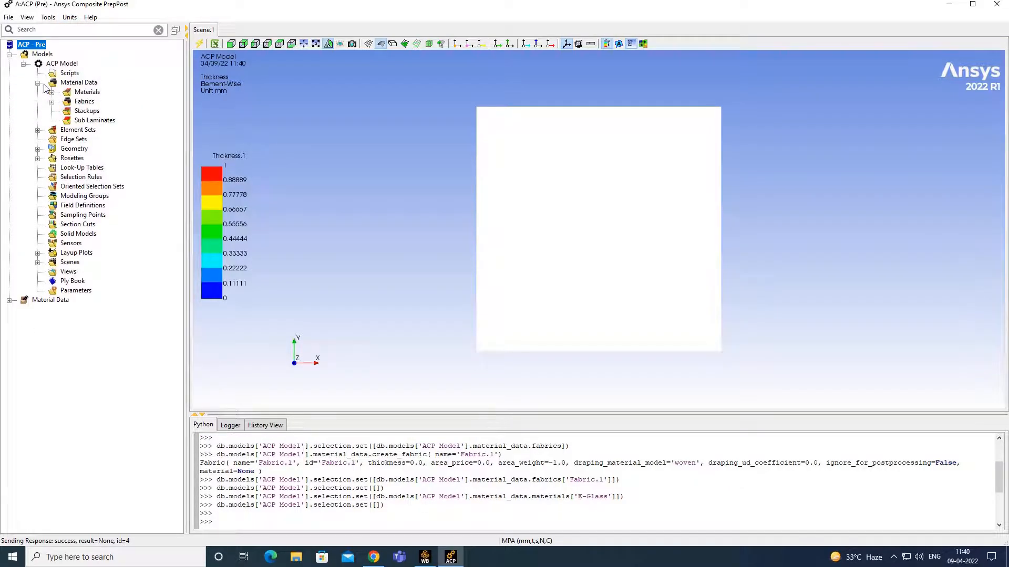
click(53, 93)
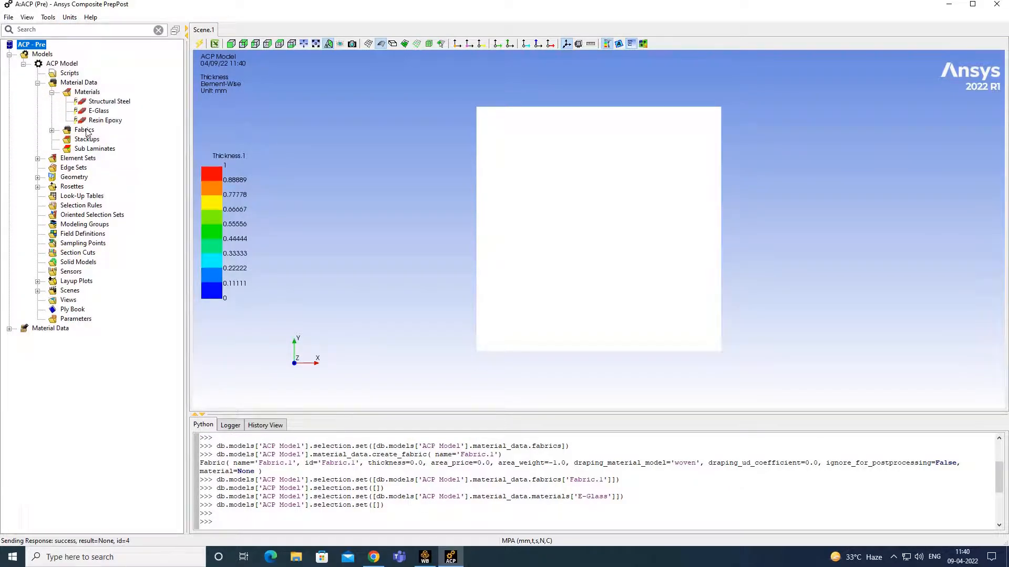
right_click(81, 128)
click(119, 129)
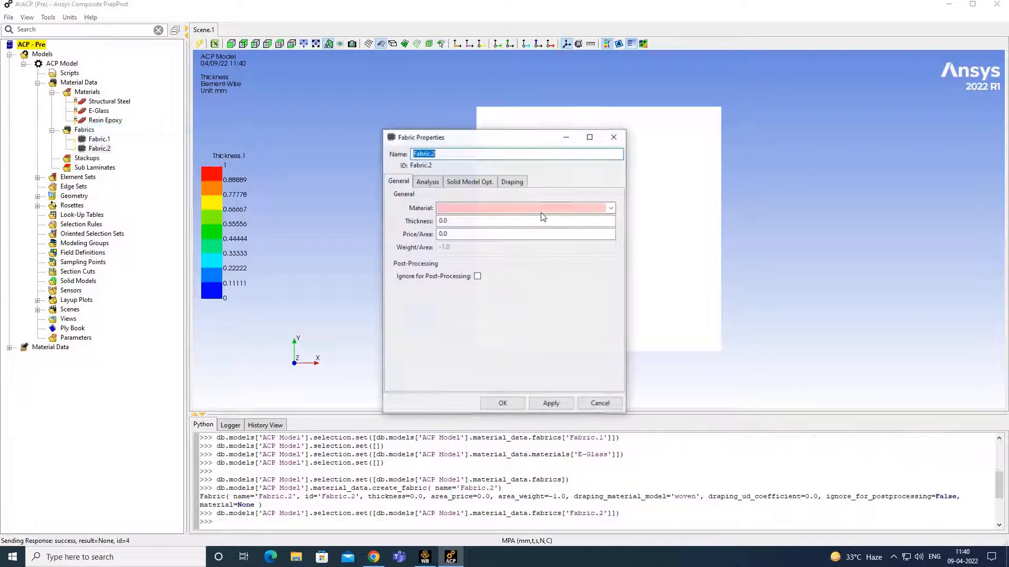
click(611, 208)
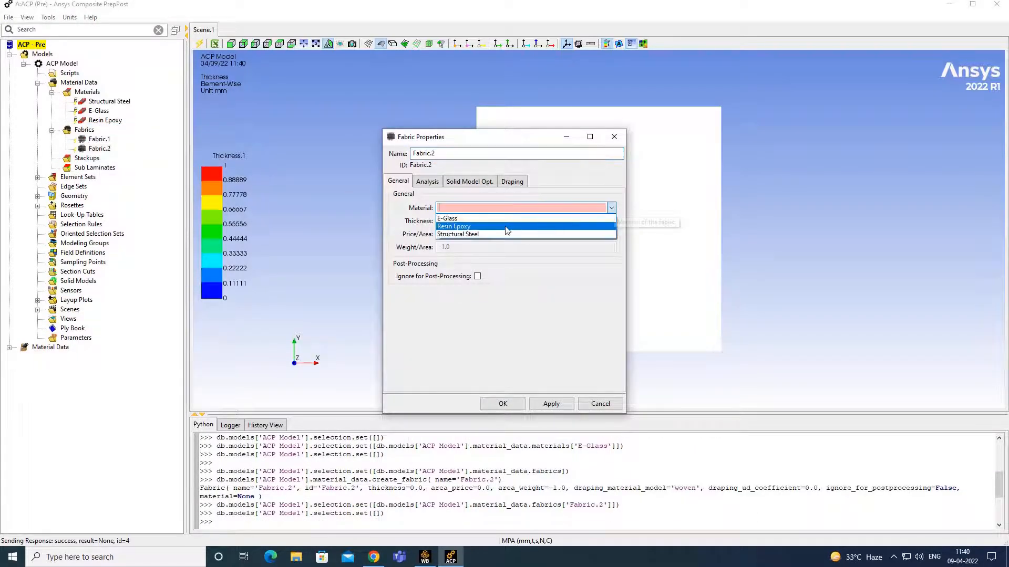
click(497, 219)
click(441, 220)
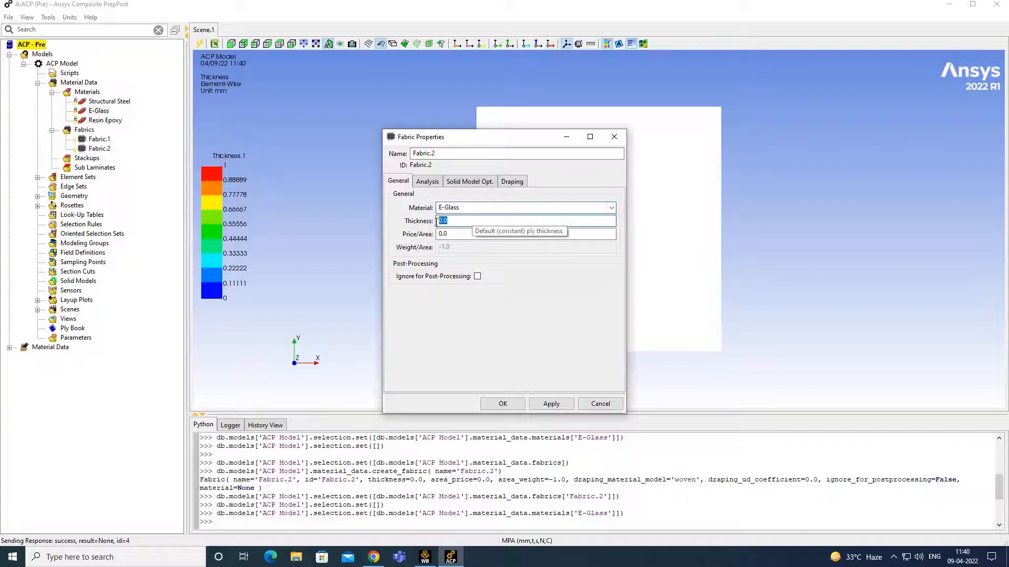
text(0.5)
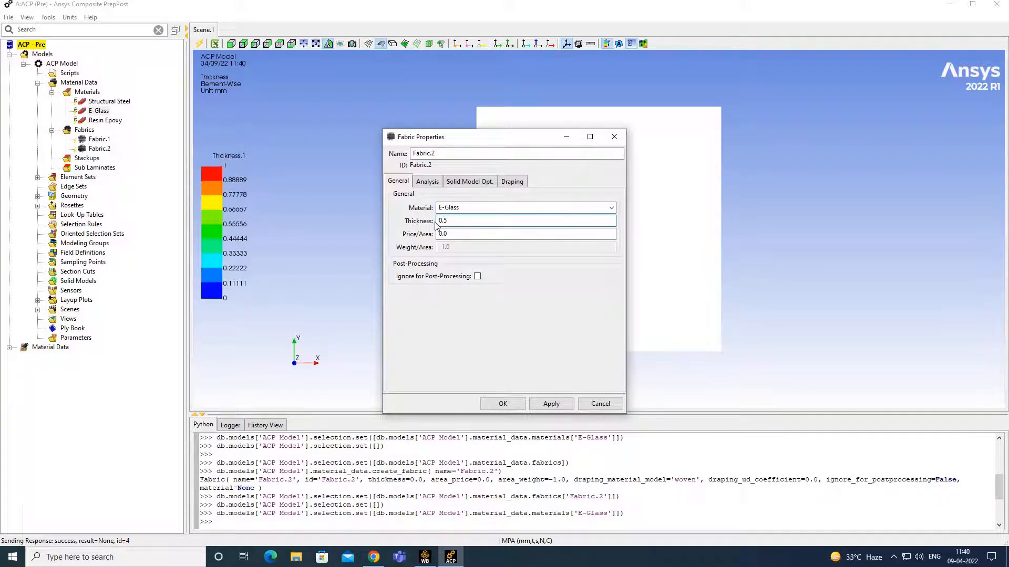
click(513, 404)
- Delete the unused Fabric.1 and select the All_Elements element set
right_click(102, 139)
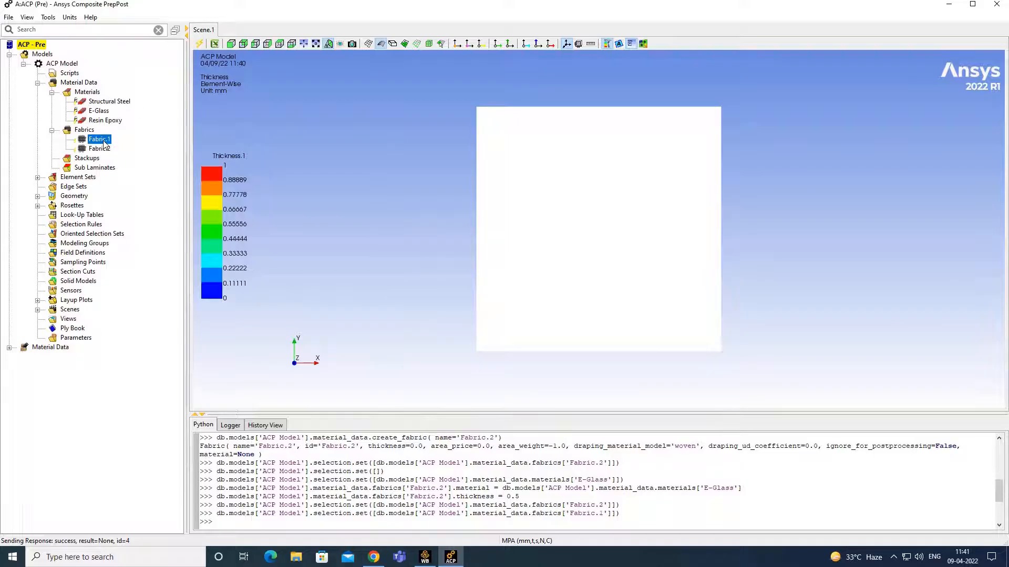
click(129, 192)
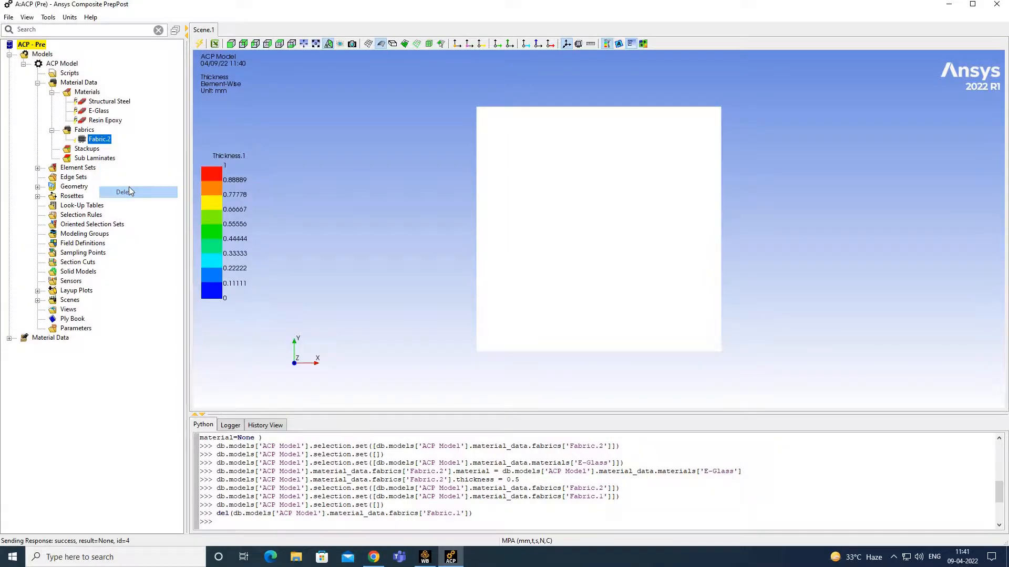
click(38, 169)
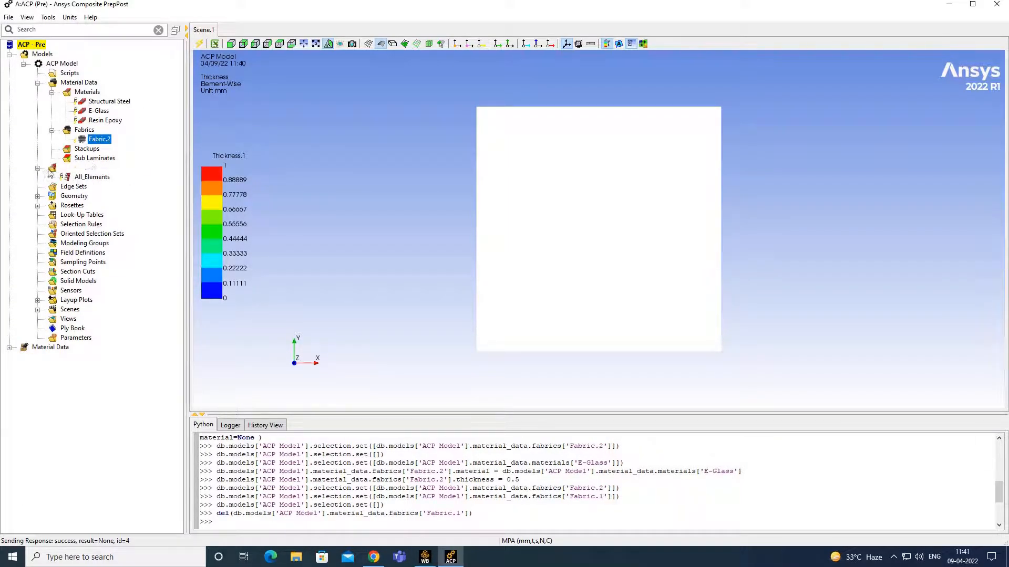
click(92, 178)
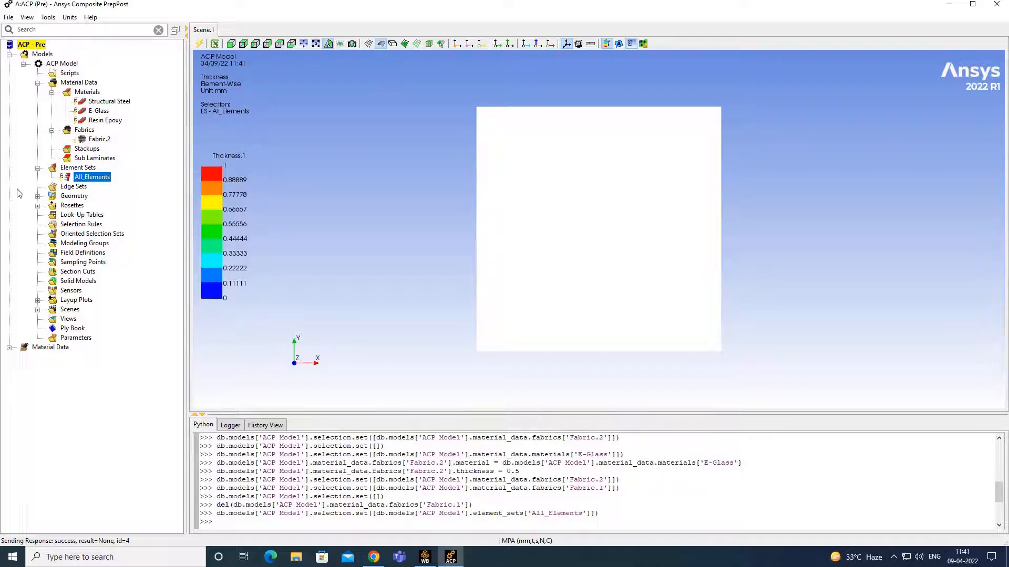
- Create Rosette.1 with its origin picked at the plate centre (154.9994, 155.0006, 0)
click(38, 206)
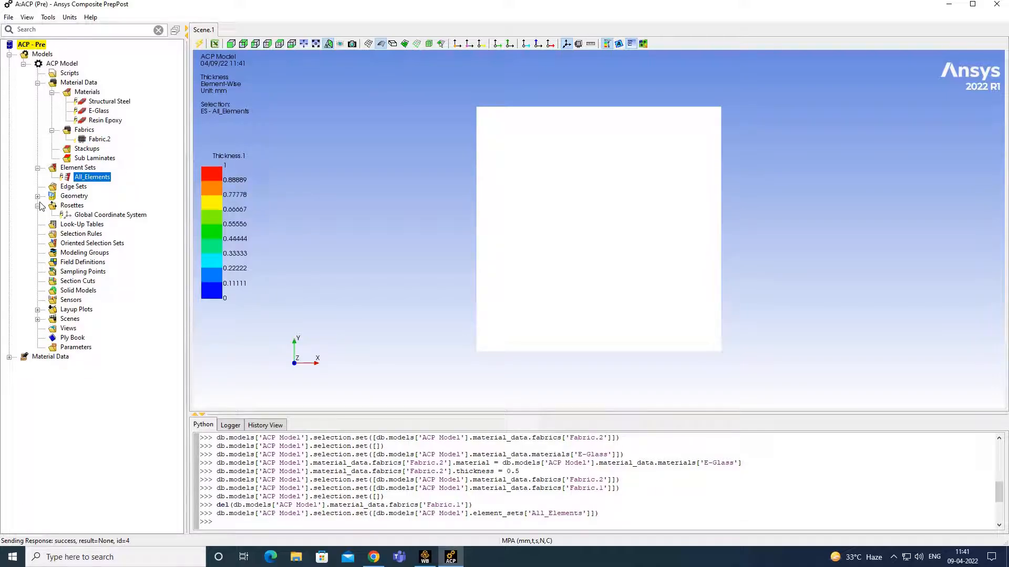
right_click(83, 206)
click(112, 206)
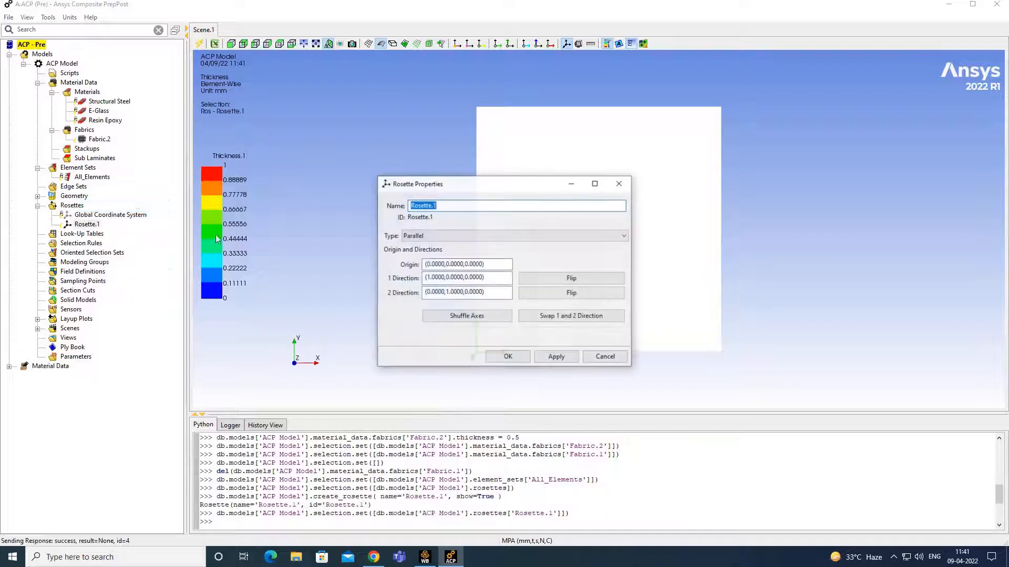
drag(488, 187, 282, 227)
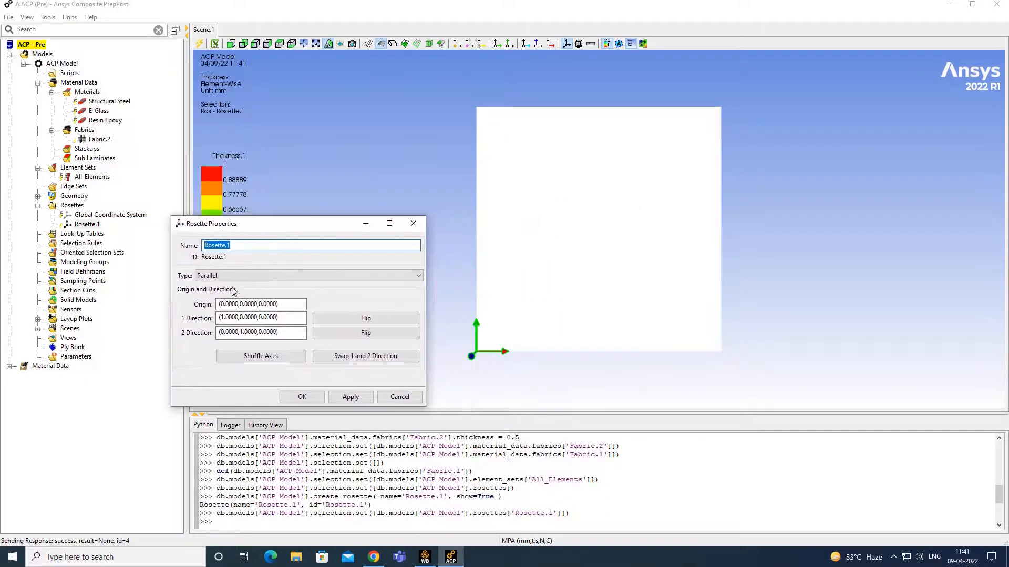
click(293, 305)
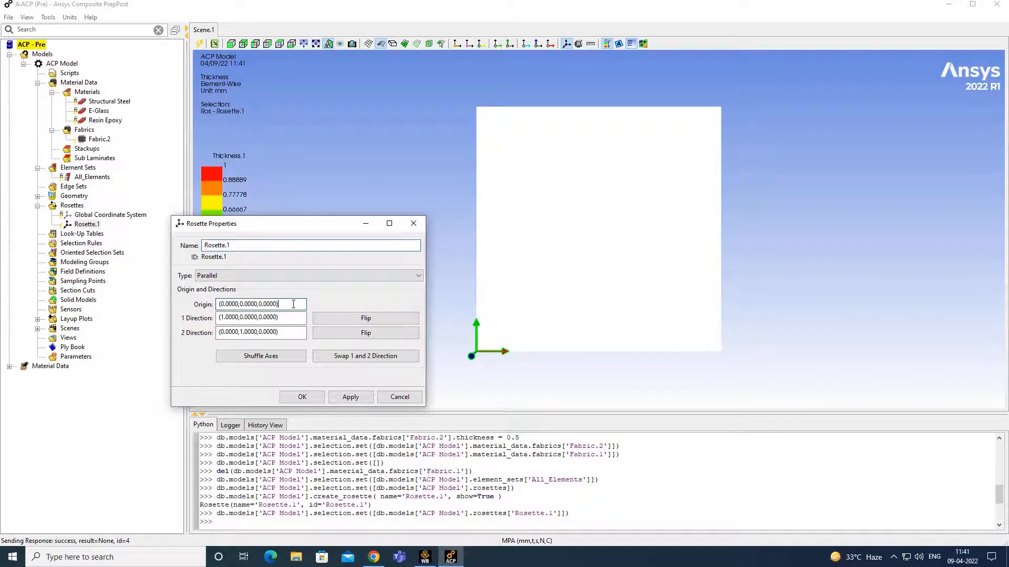
click(602, 225)
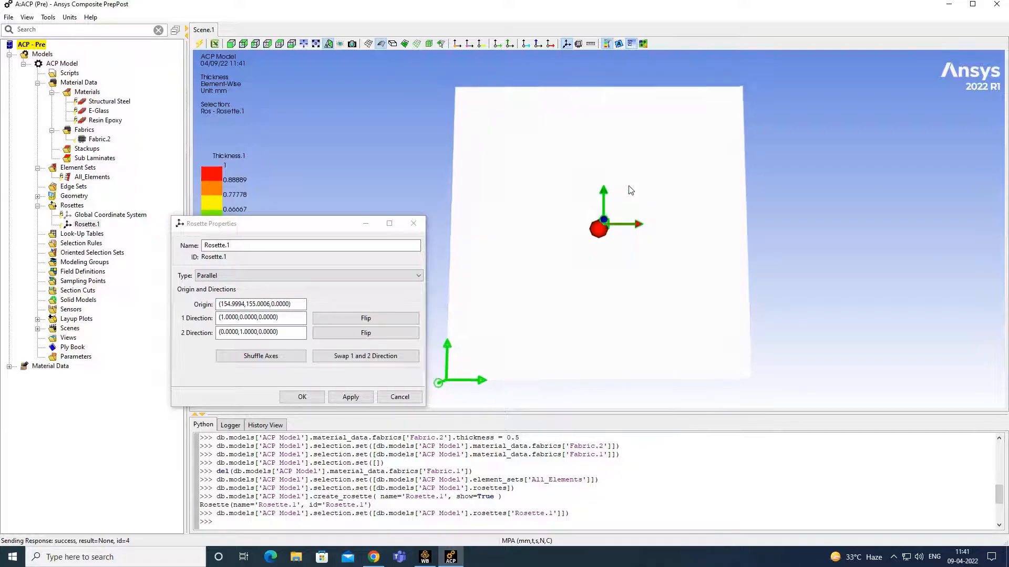
middle_drag(631, 209, 685, 168)
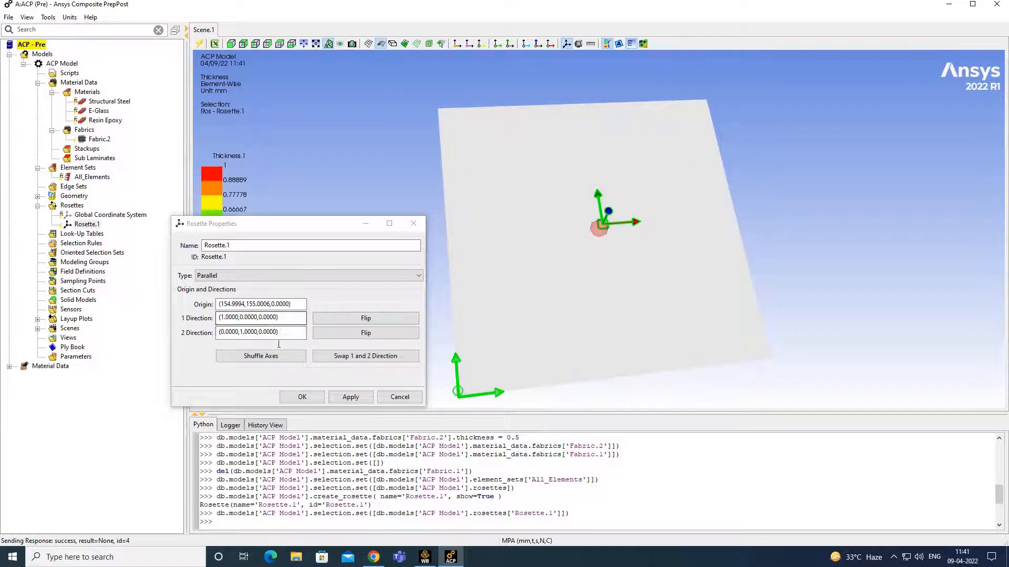
click(302, 398)
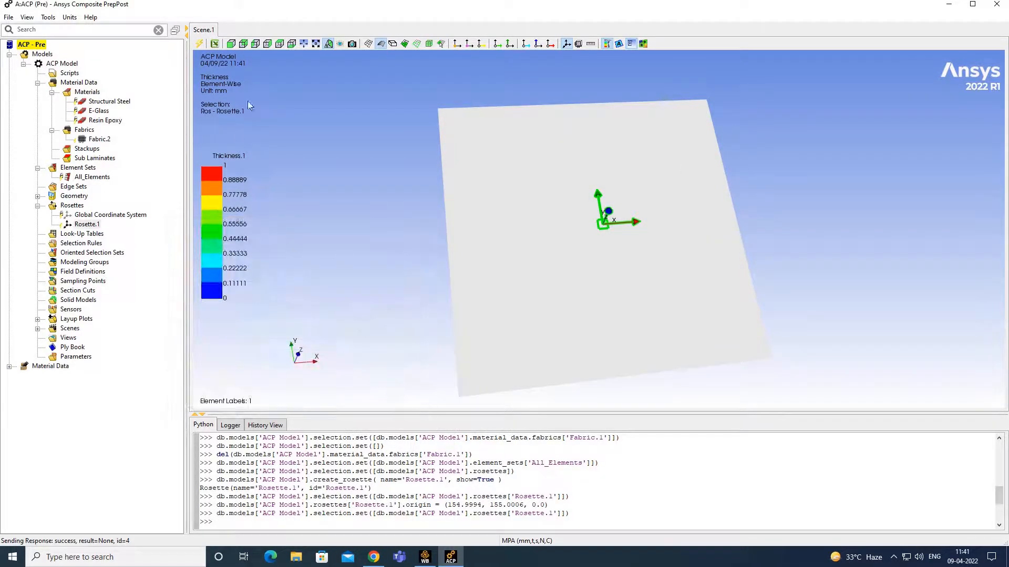
click(86, 254)
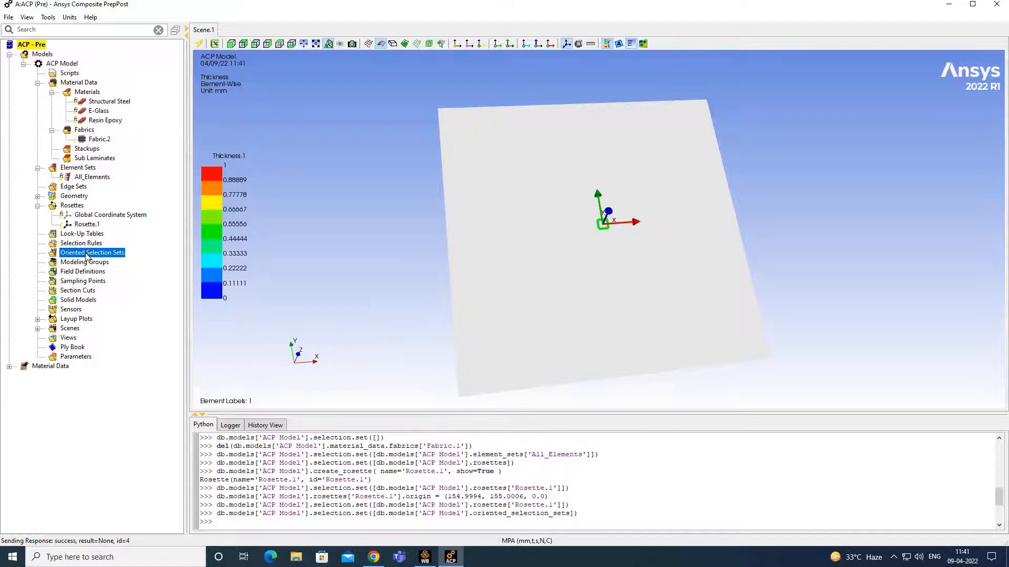
- Create OrientedSelectionSet.1 on All_Elements at point (140.0012, 149.9985, 0), direction +Z, using Rosette.1
right_click(87, 255)
click(131, 253)
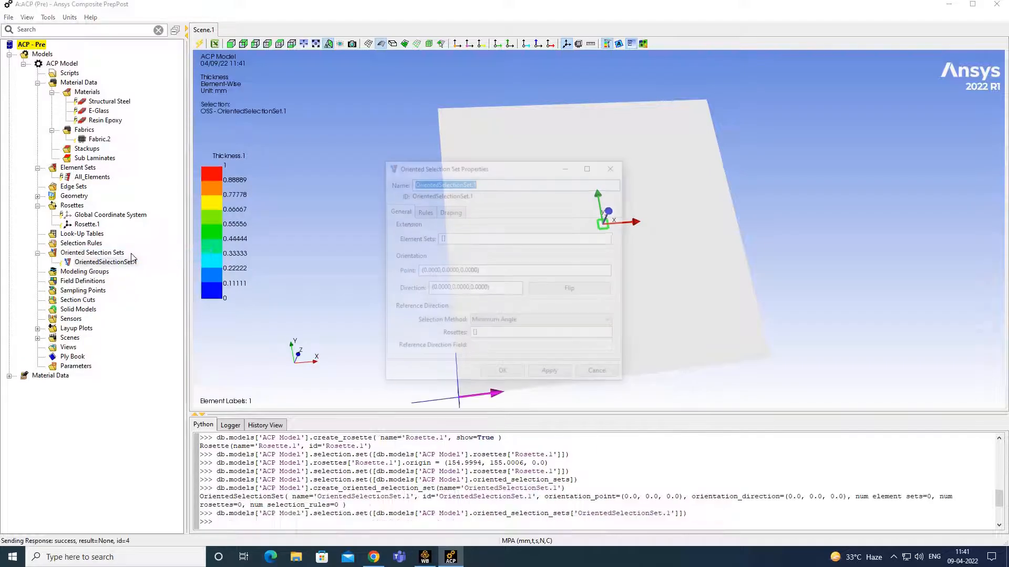
drag(518, 174, 298, 257)
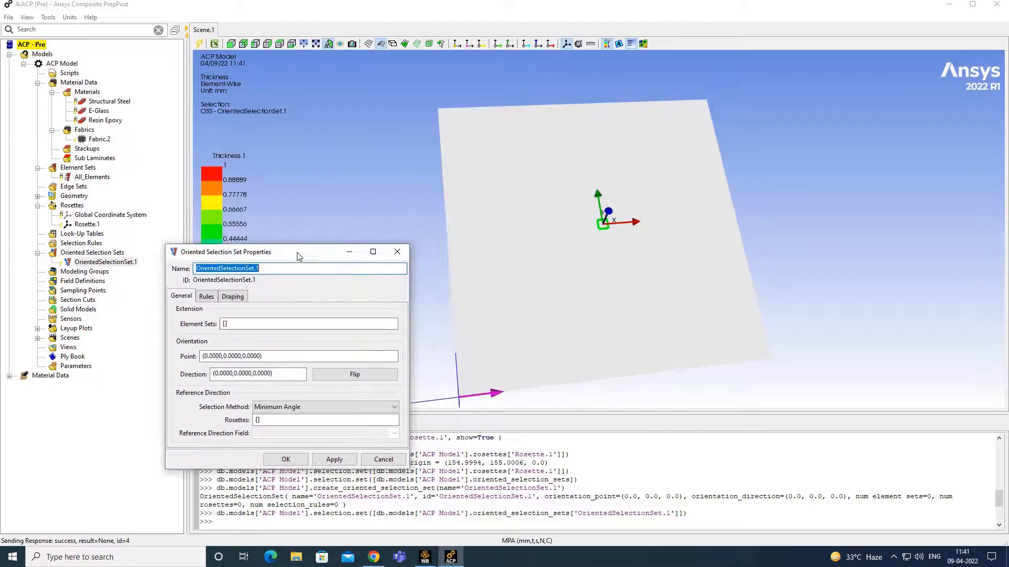
click(238, 323)
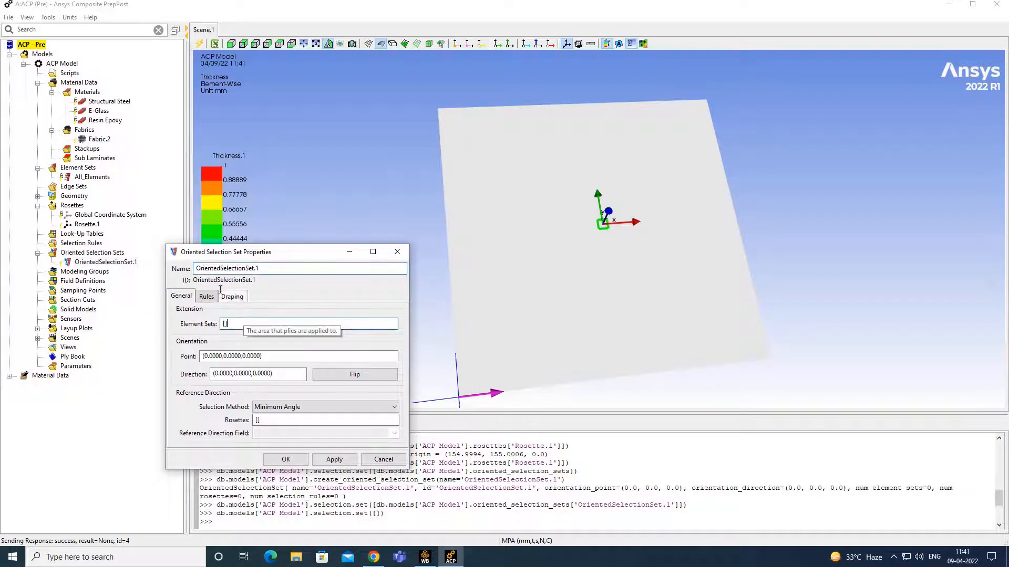
click(92, 177)
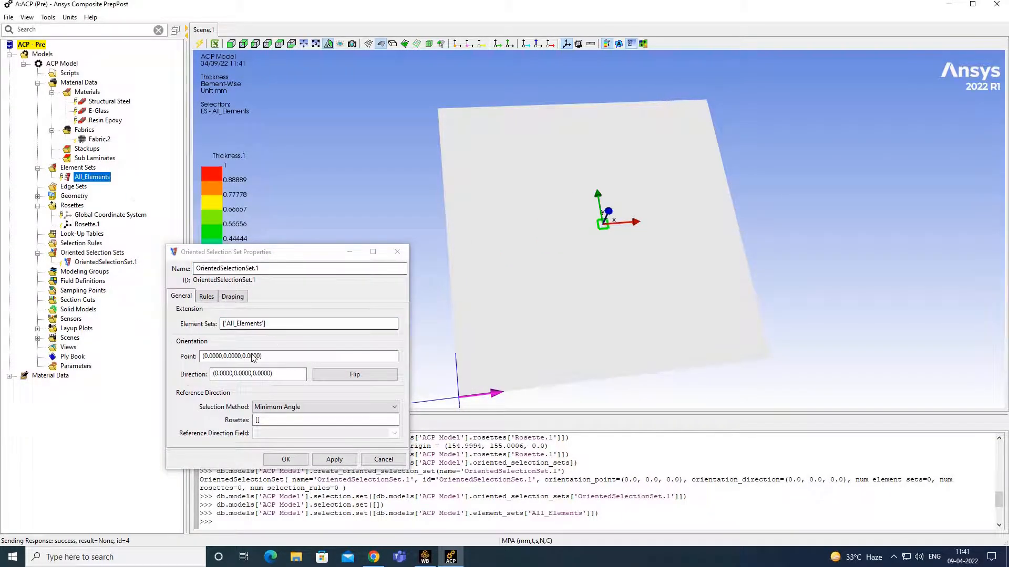
click(286, 357)
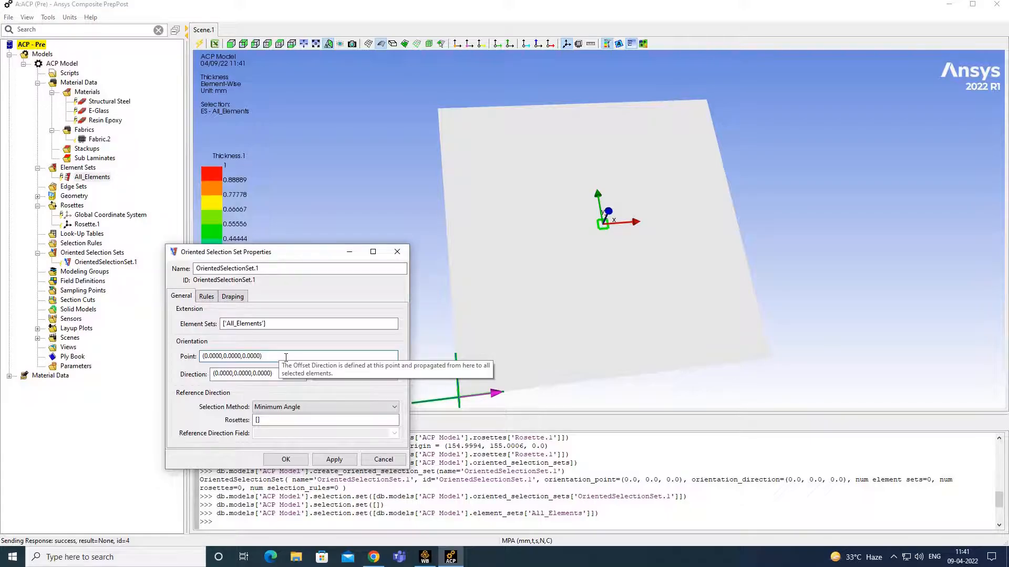
click(588, 228)
middle_drag(748, 199, 670, 235)
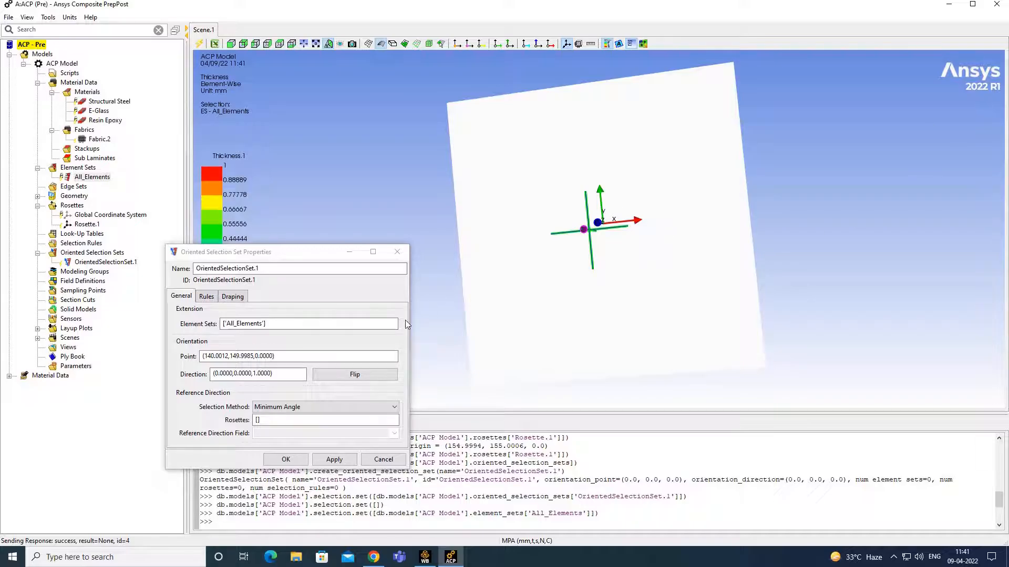
click(325, 420)
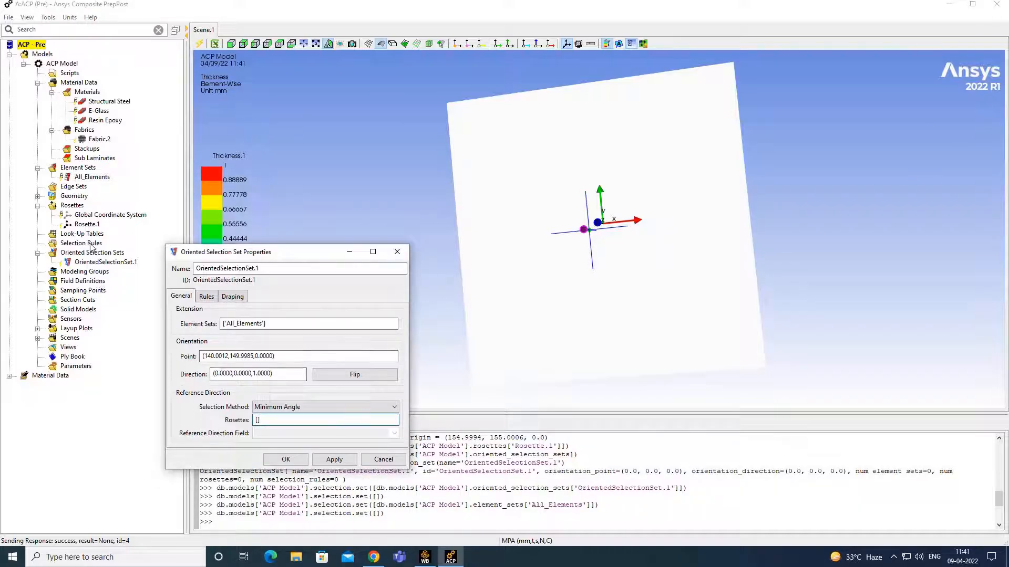
click(88, 225)
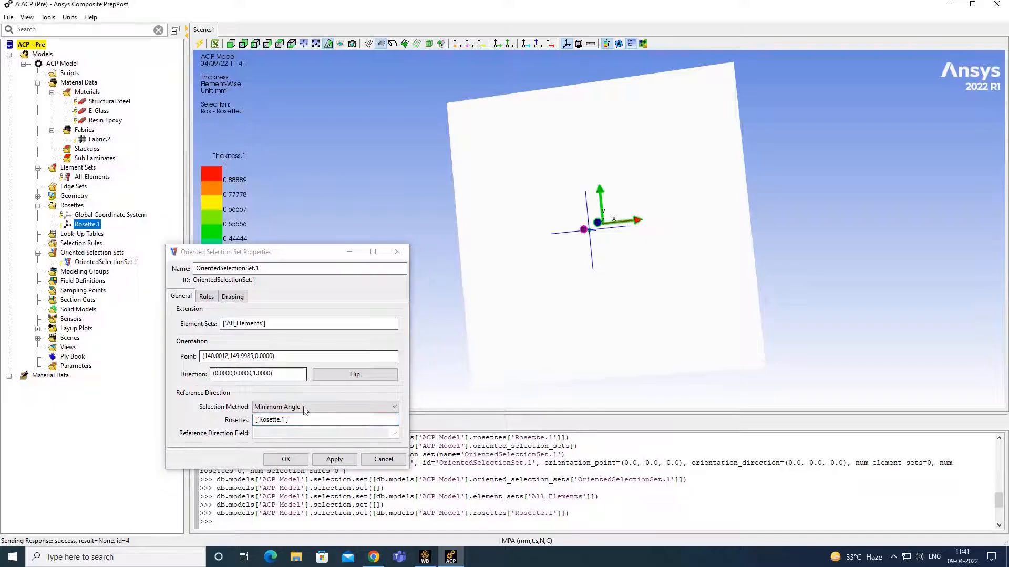
click(286, 460)
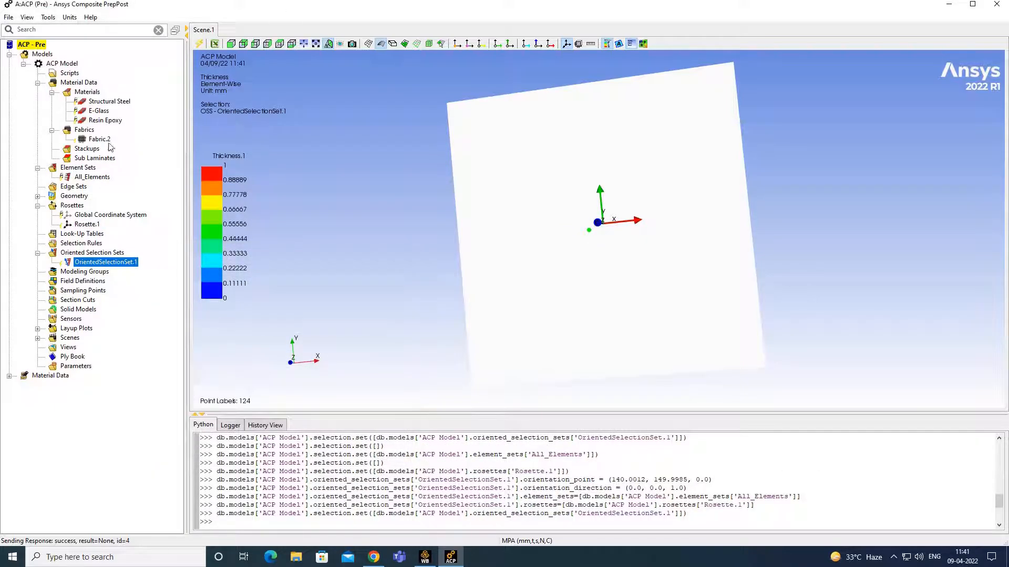
right_click(74, 273)
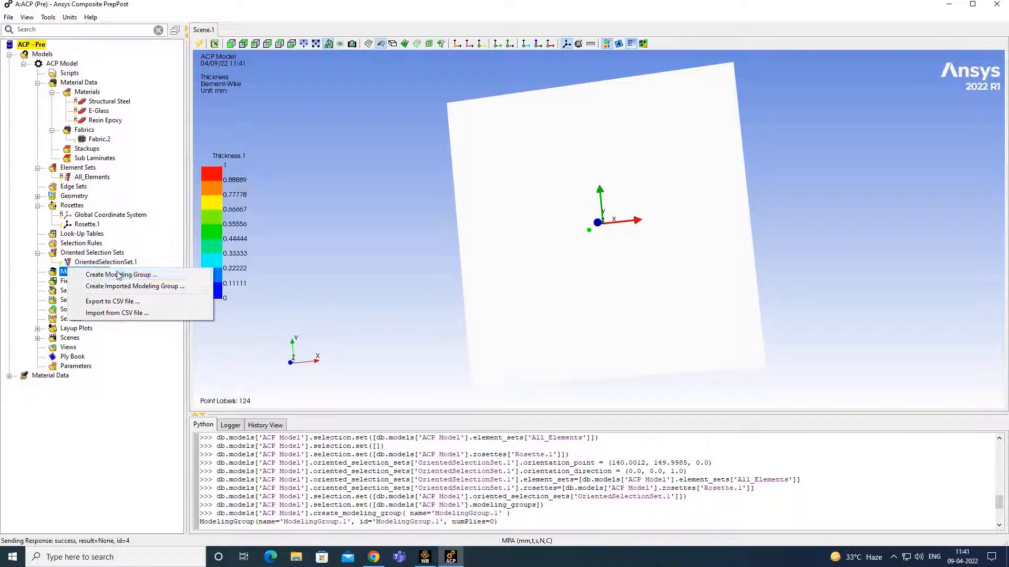
- Create ModelingGroup.1 with its default name and add a ply to it
click(107, 275)
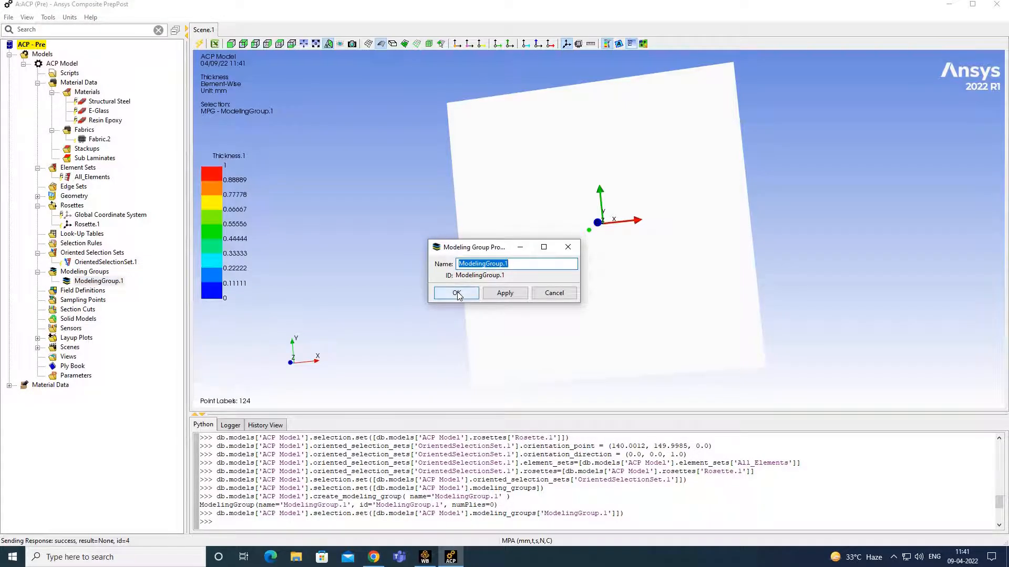
click(456, 292)
right_click(116, 284)
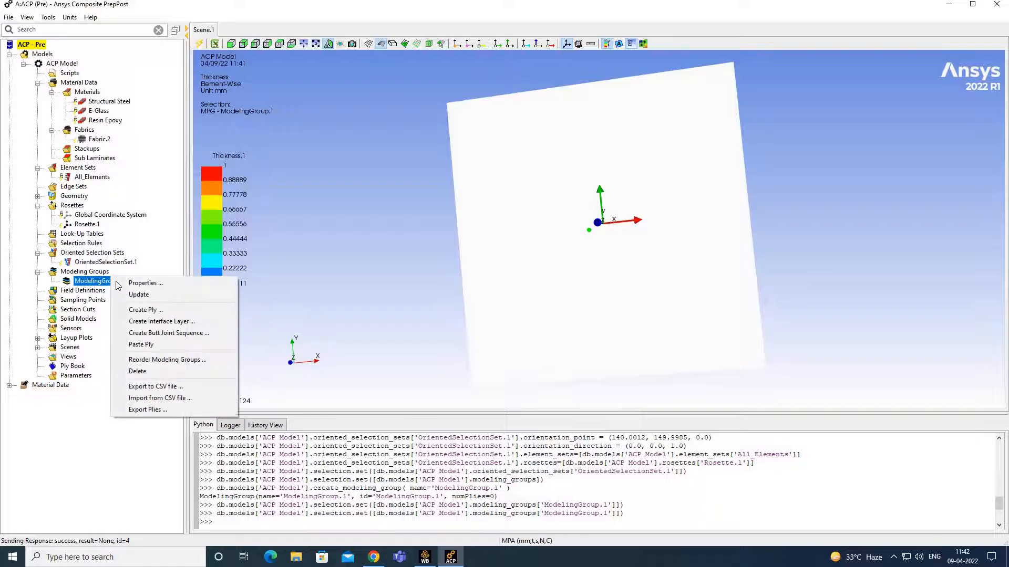
click(151, 312)
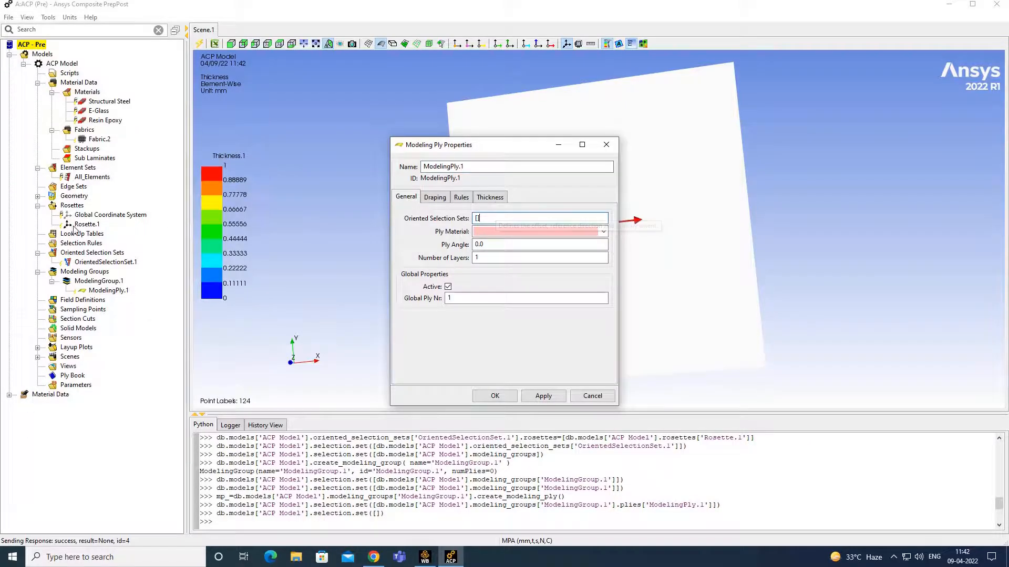
- Configure ModelingPly.1 with OrientedSelectionSet.1, Fabric.2 and a 45° ply angle
click(108, 262)
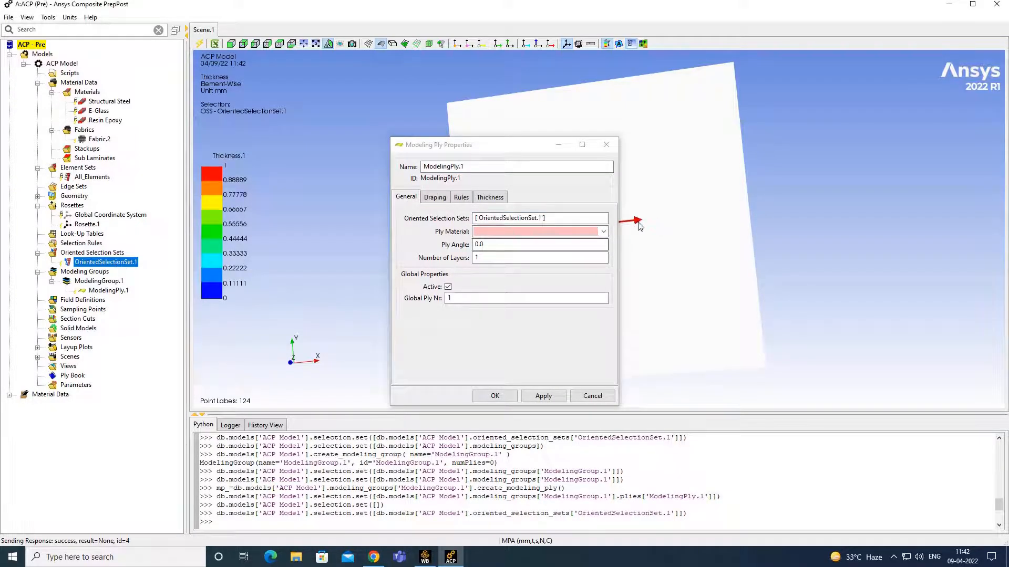
click(604, 232)
click(525, 240)
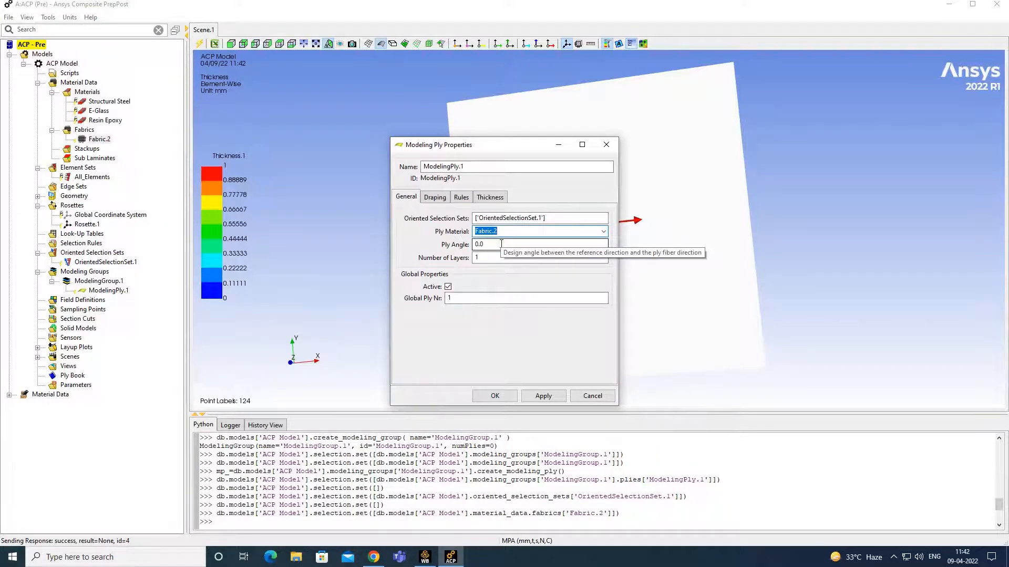
key(Tab)
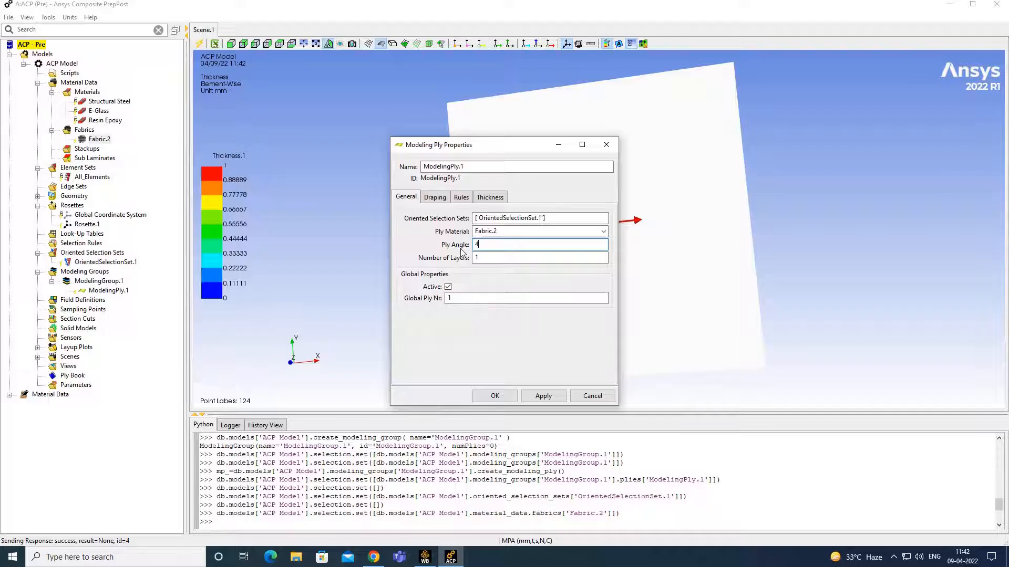
click(495, 396)
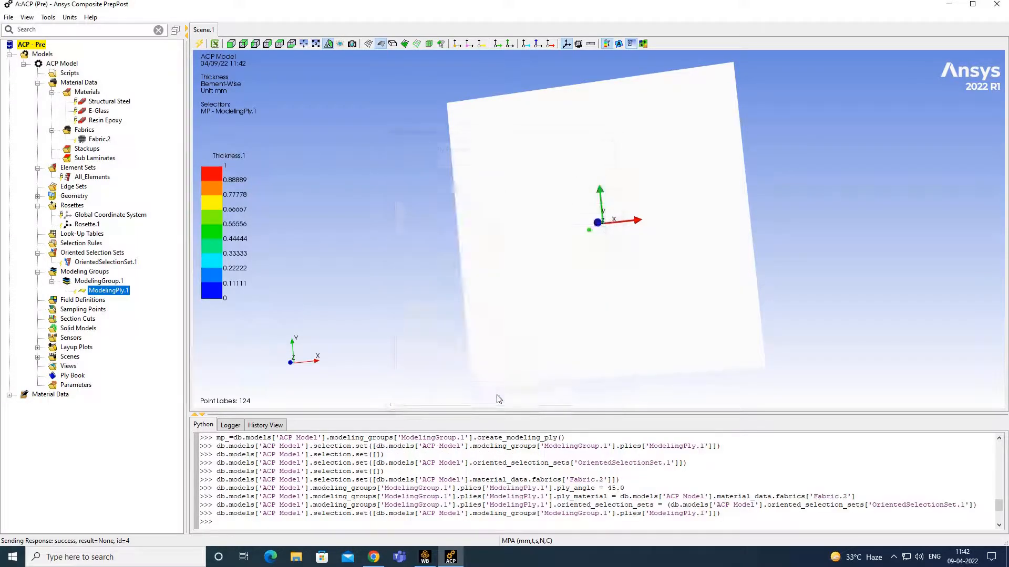
right_click(105, 281)
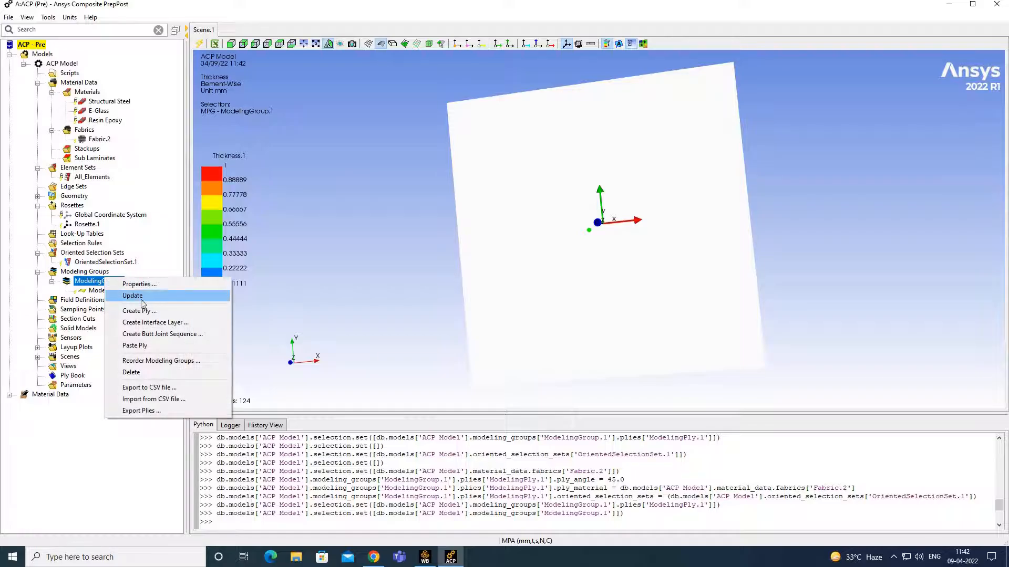
click(146, 311)
- Configure ModelingPly.2 with OrientedSelectionSet.1, Fabric.2 and a -45° ply angle
click(507, 217)
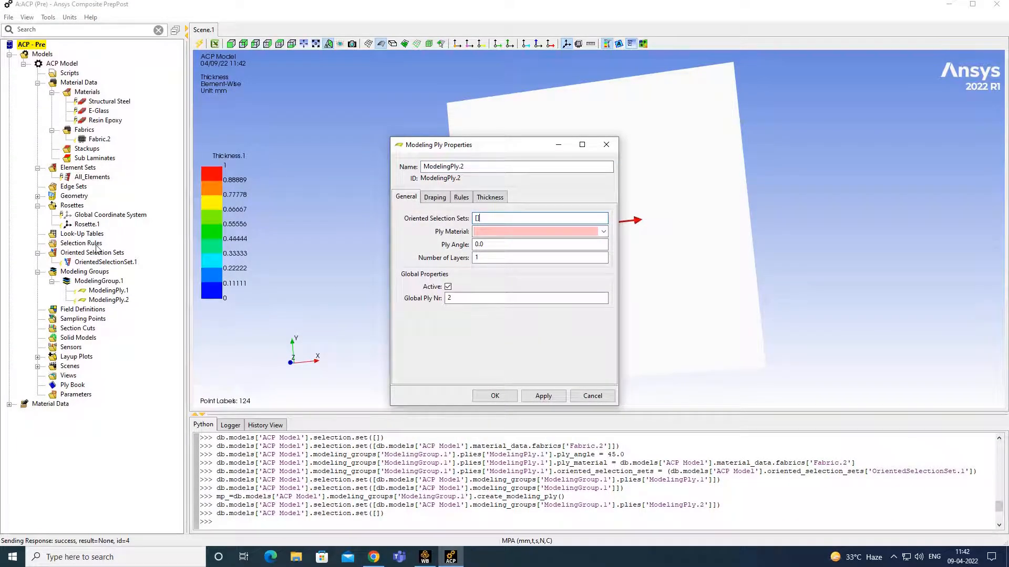
click(113, 262)
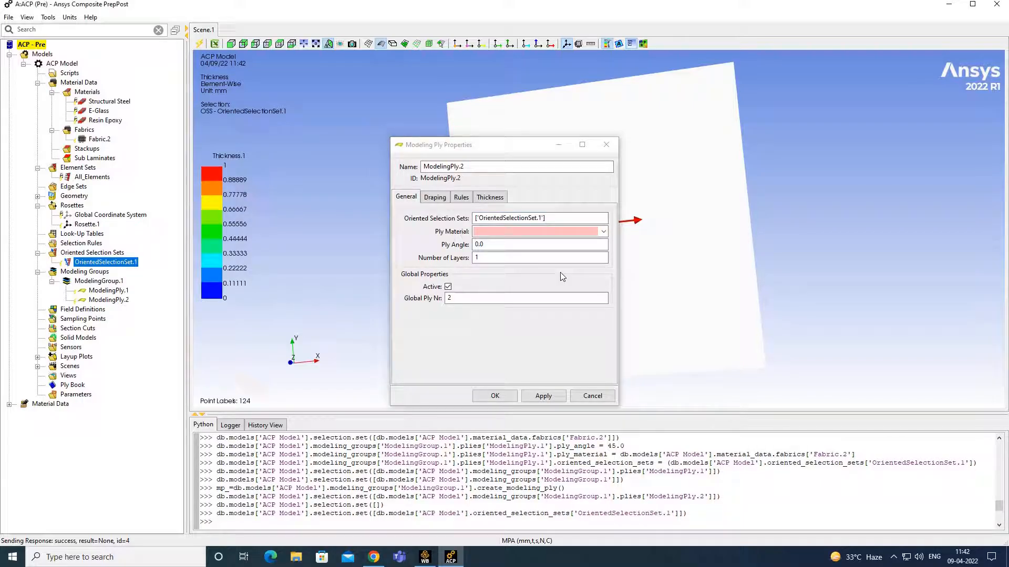
click(602, 232)
click(551, 244)
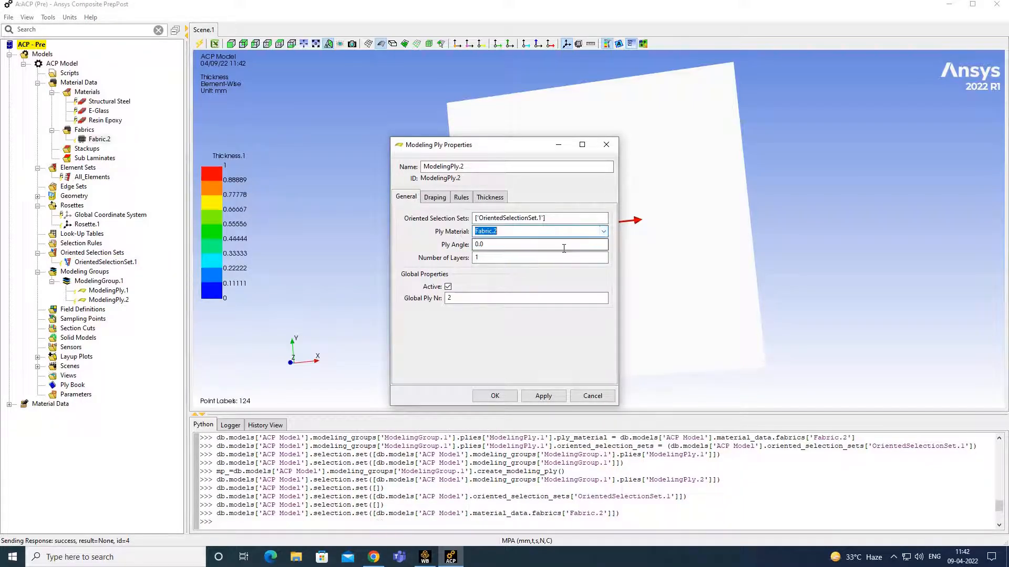
drag(503, 246, 474, 246)
key(BackSpace)
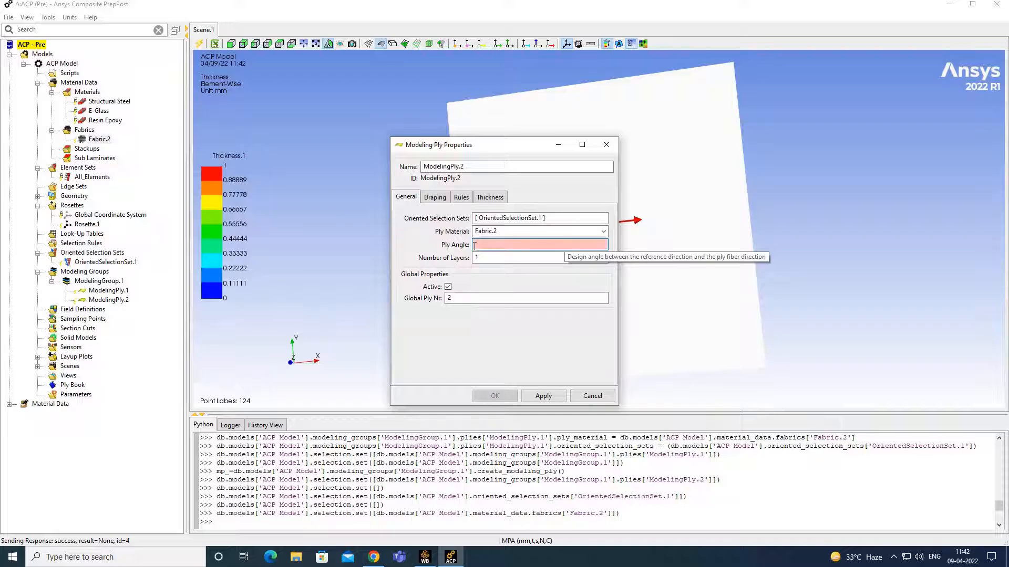
text(-45)
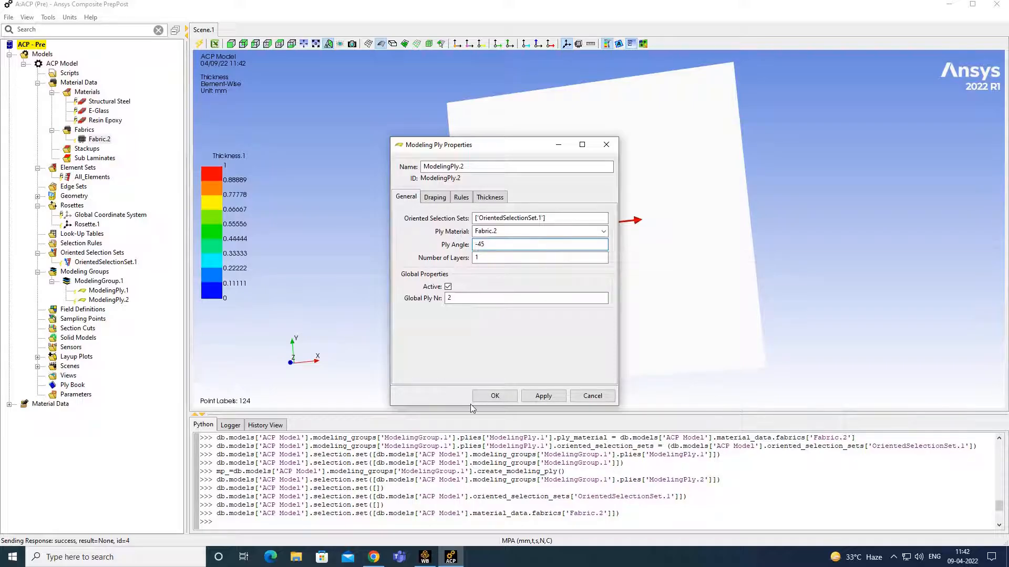
click(495, 395)
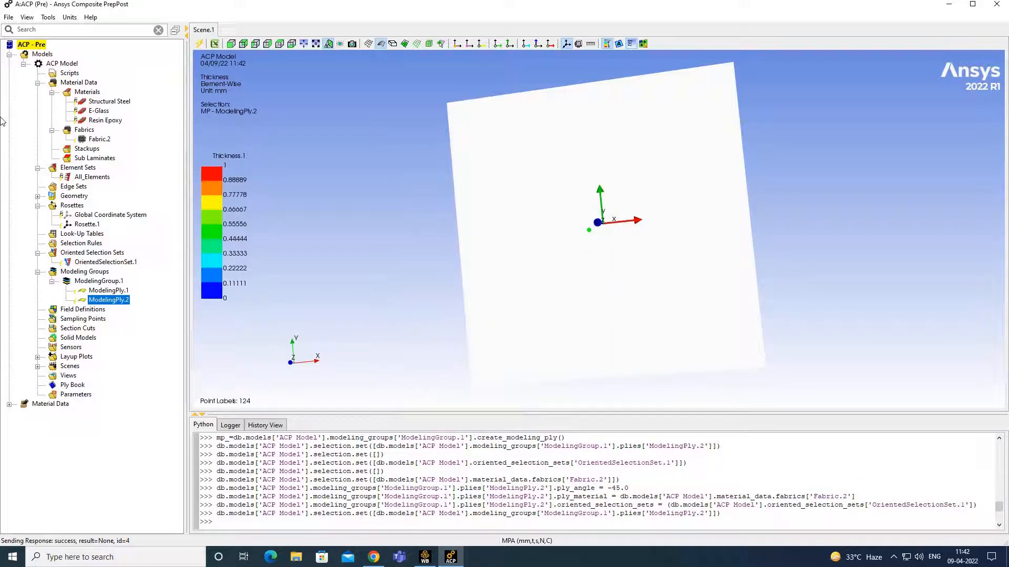
- Copy ModelingPly.1 and ModelingPly.2 and paste them after ModelingPly.2
click(117, 293)
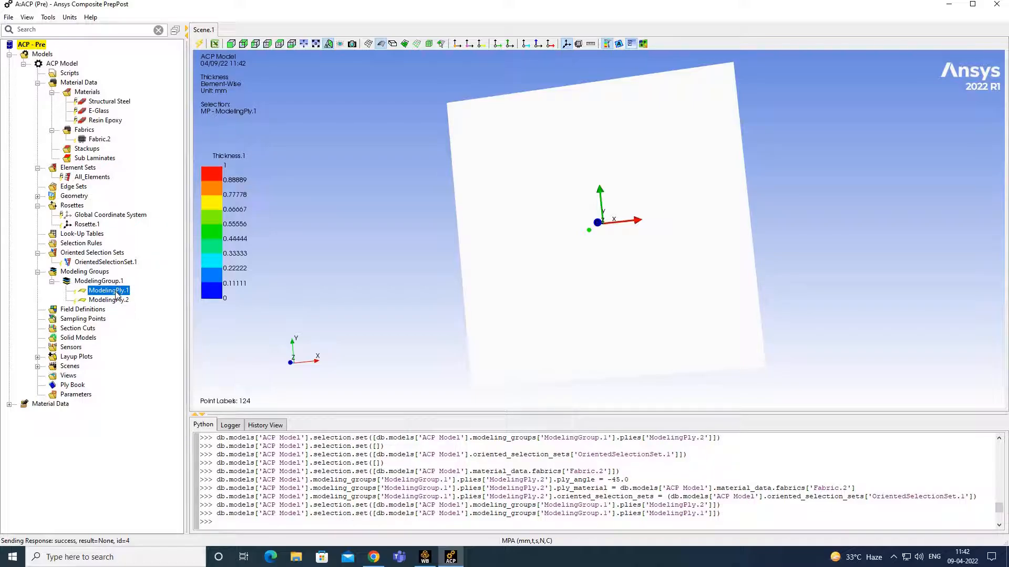
ctrl+click(120, 301)
right_click(115, 293)
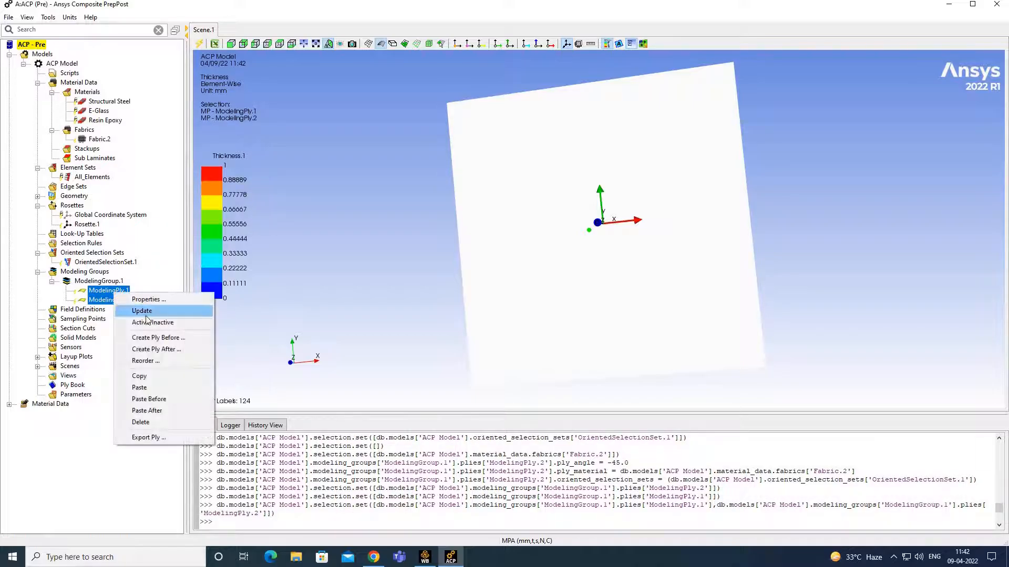
click(147, 376)
click(113, 301)
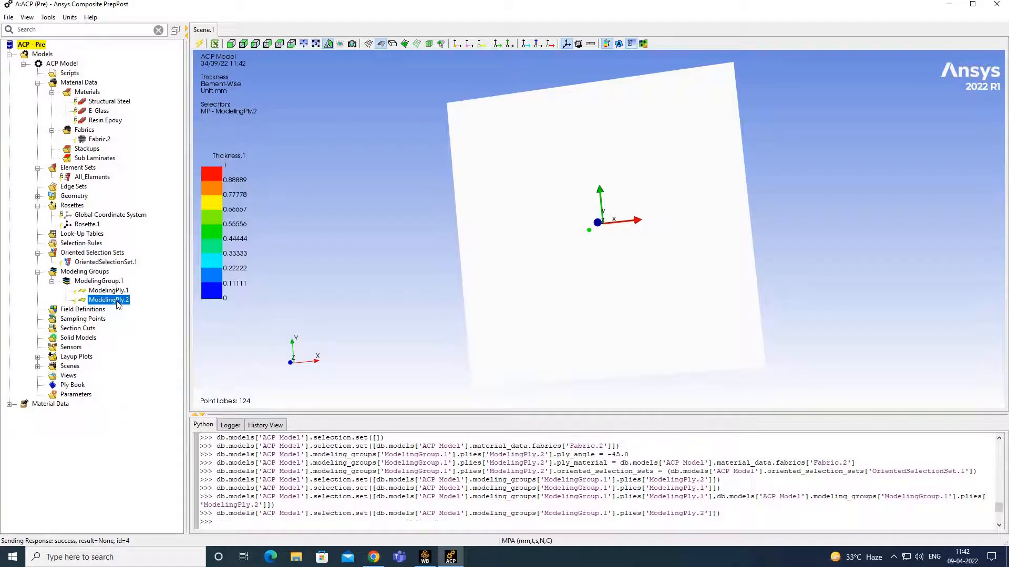
right_click(113, 301)
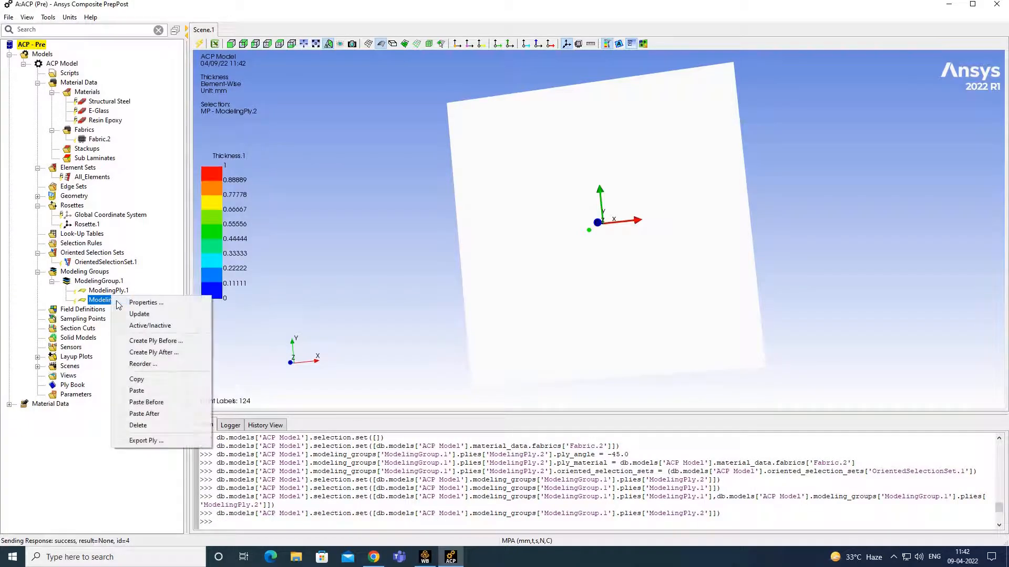
click(146, 390)
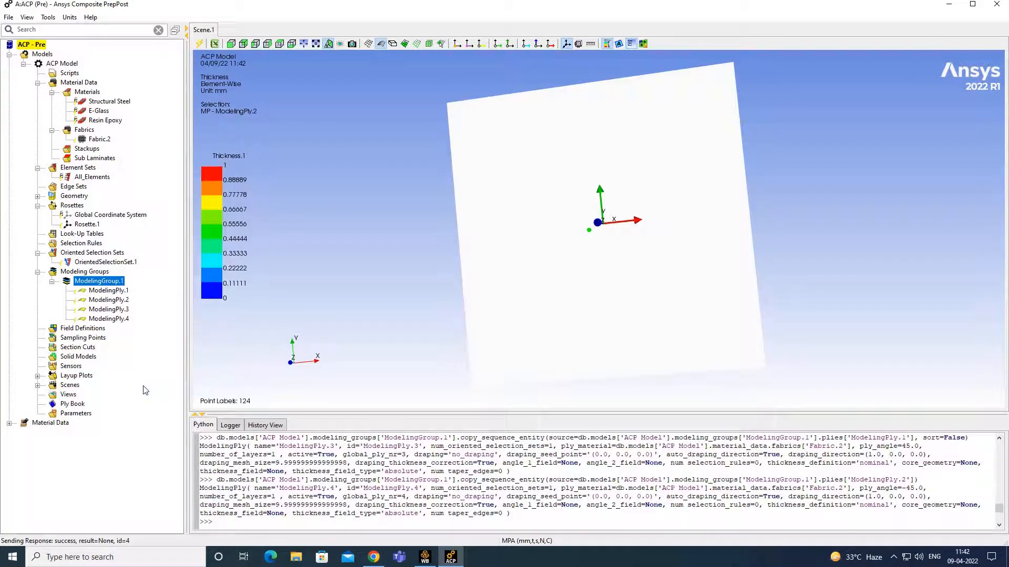
- Check the pasted ModelingPly.3 (45°) and ModelingPly.4 (-45°) settings
double_click(117, 310)
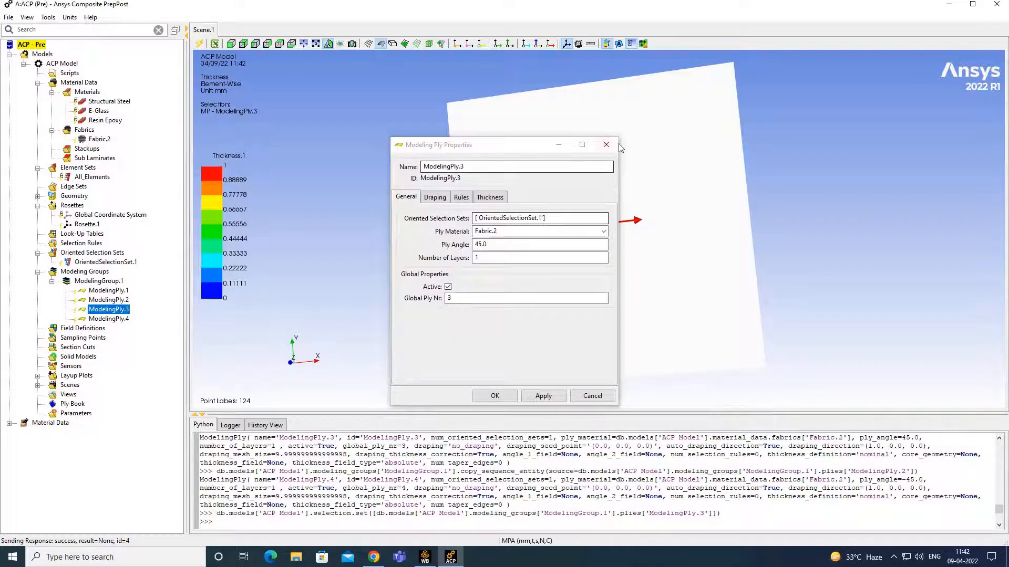
click(605, 145)
double_click(109, 319)
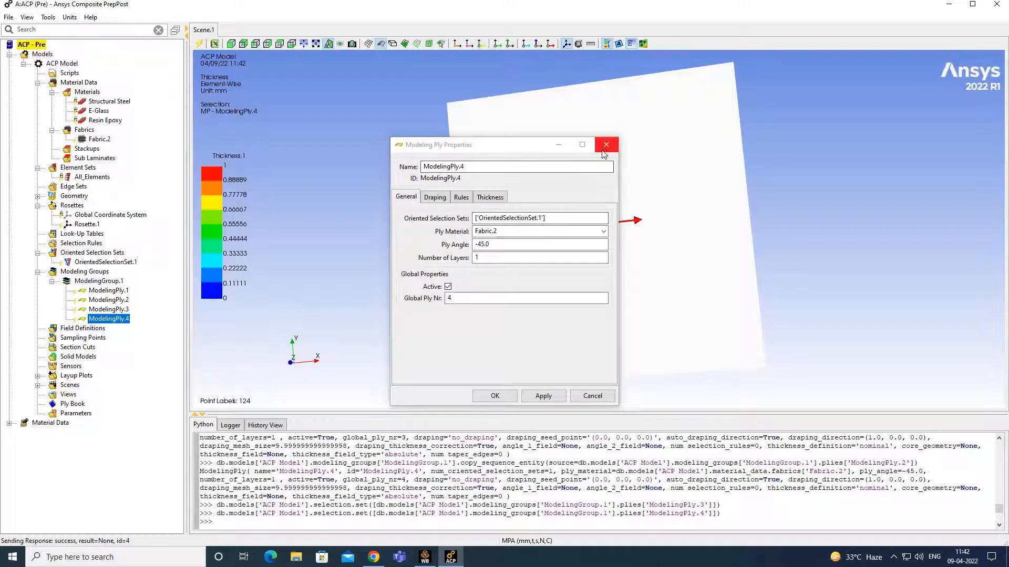
click(606, 144)
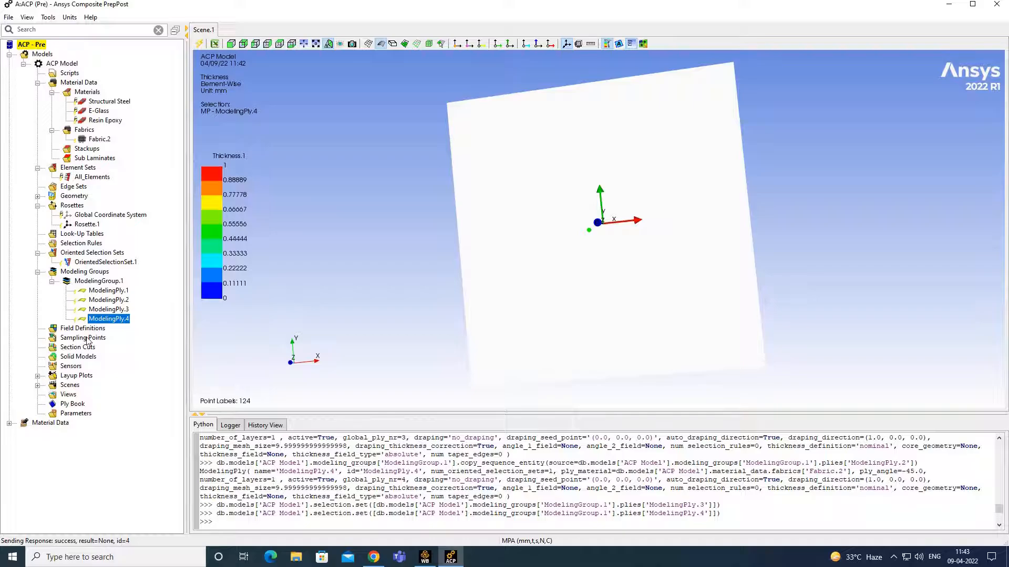
- Create SolidModel.1 from All_Elements with Resin Epoxy drop-off material and no cut-off material
right_click(77, 357)
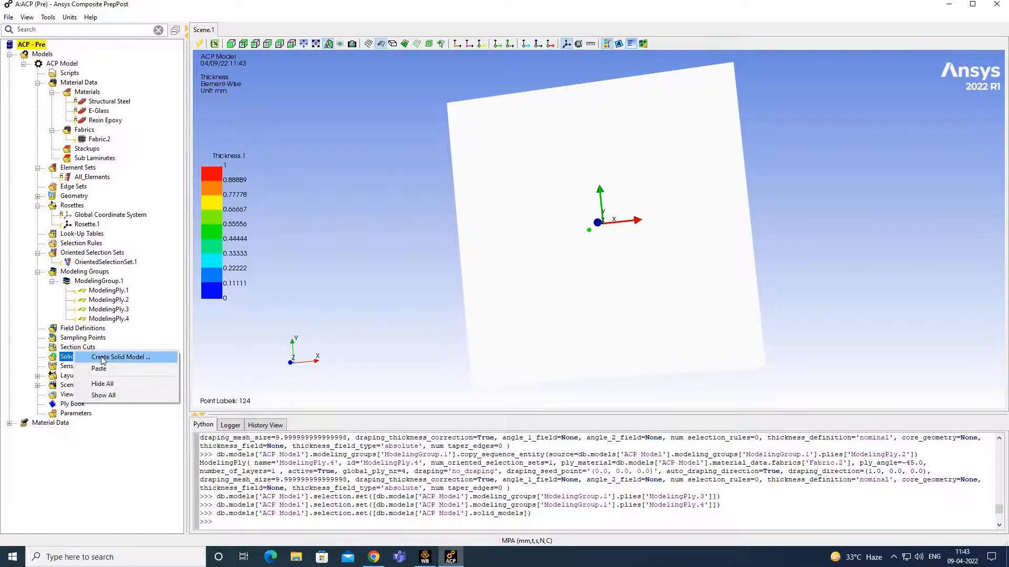
click(101, 360)
click(470, 225)
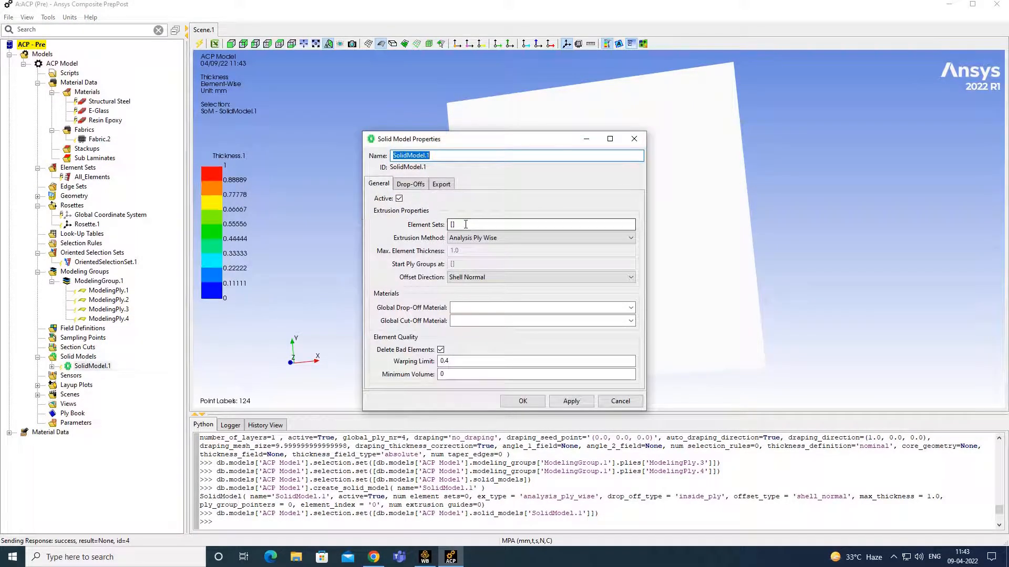
click(93, 177)
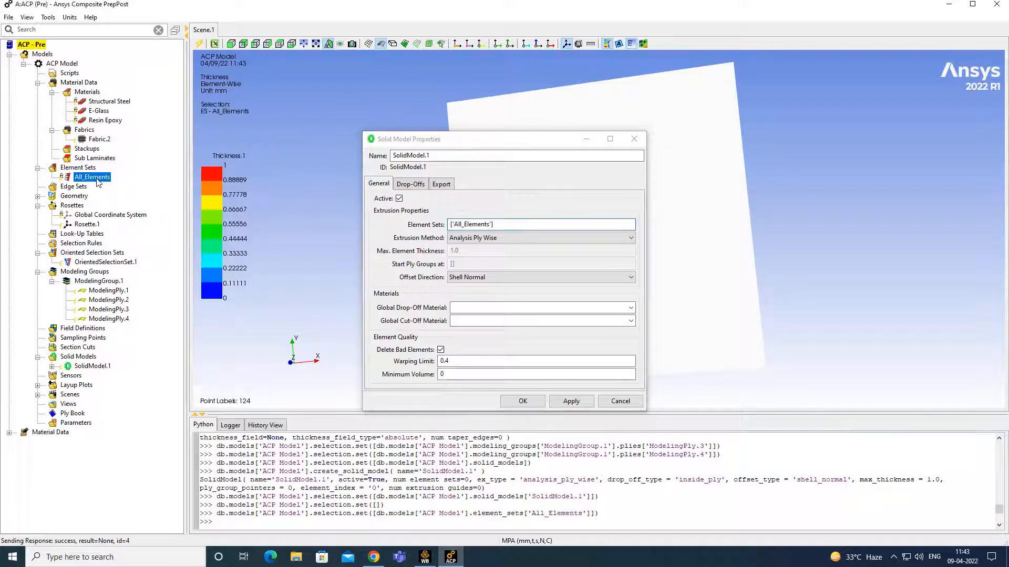
click(632, 308)
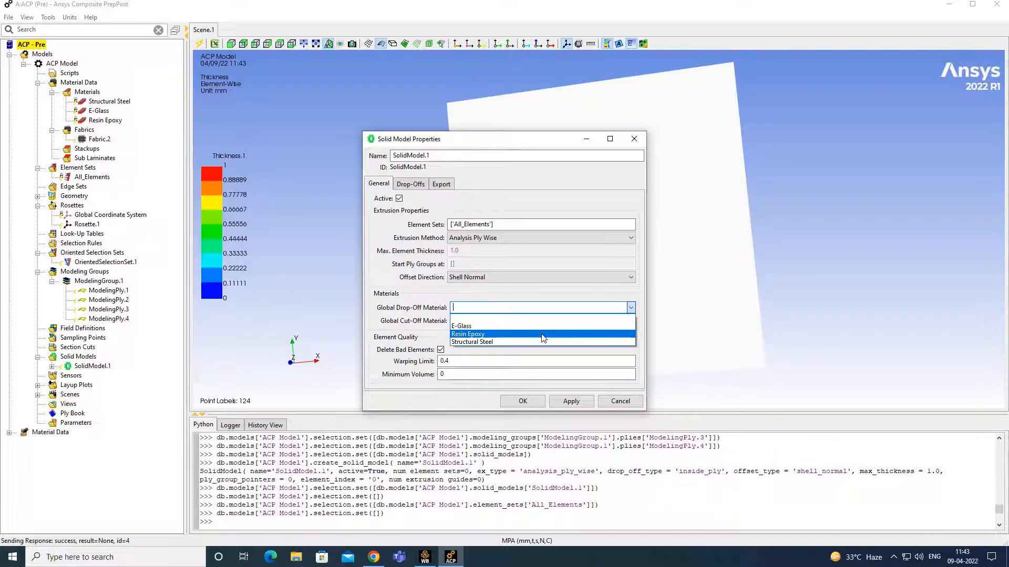
click(543, 335)
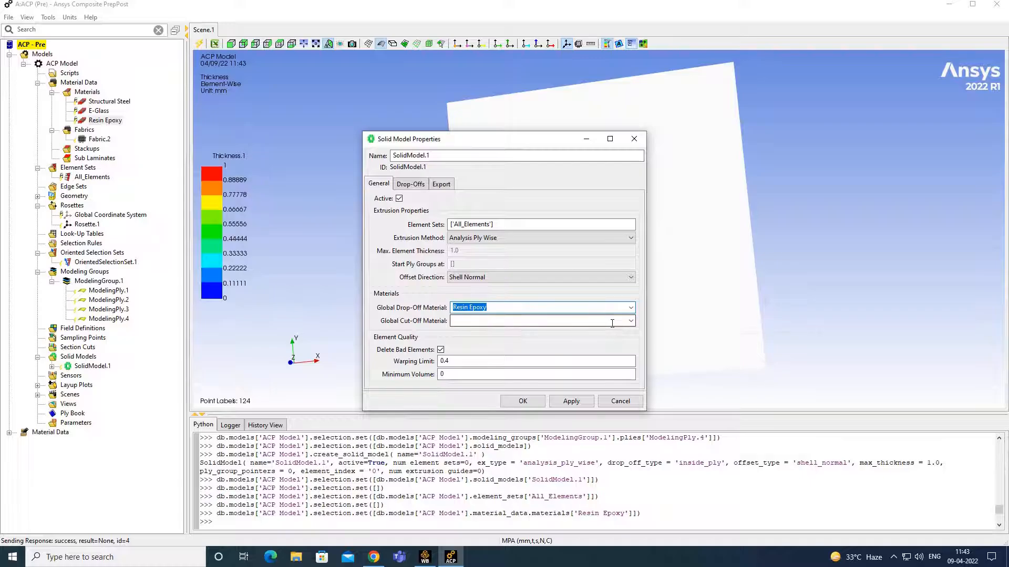
click(629, 325)
click(668, 308)
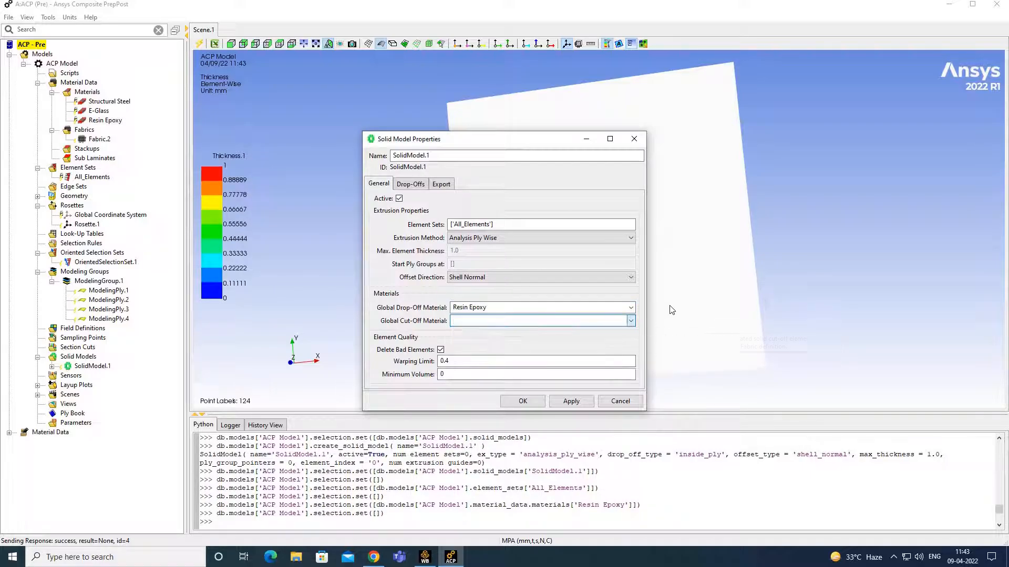
click(524, 401)
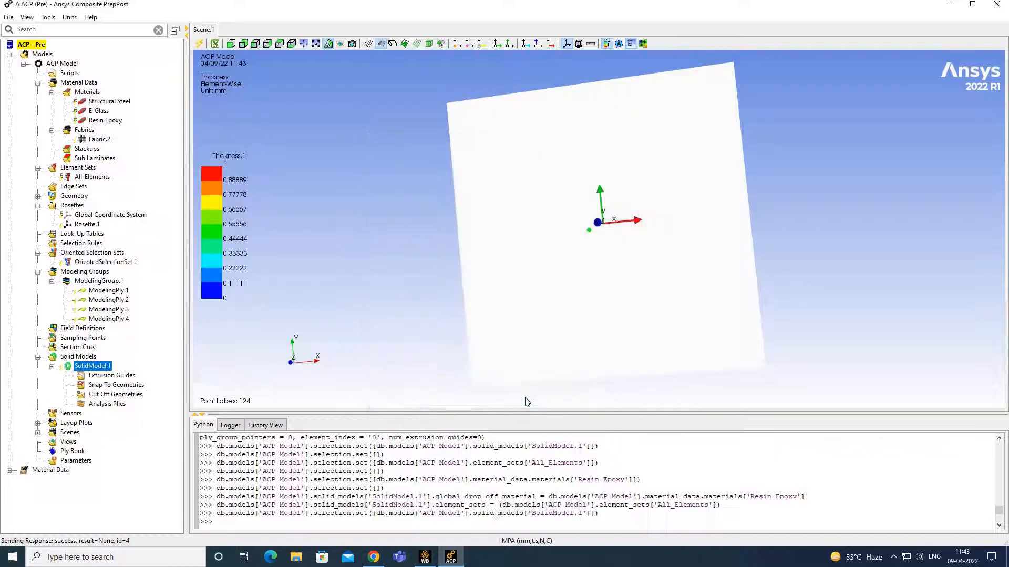
- Update the ACP model and orbit the plate to confirm its uniform 2 mm thickness
click(199, 43)
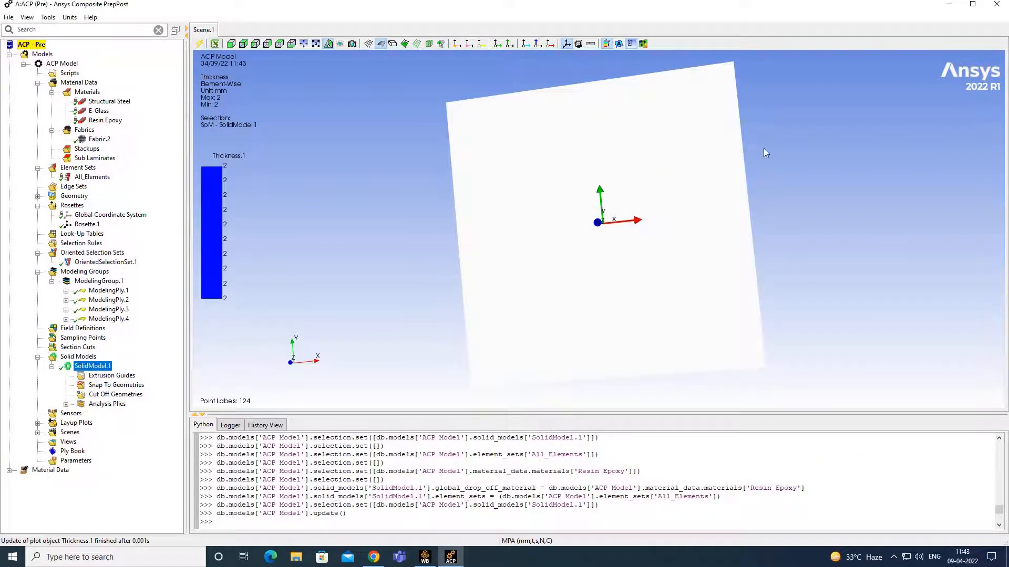
middle_drag(806, 157, 643, 221)
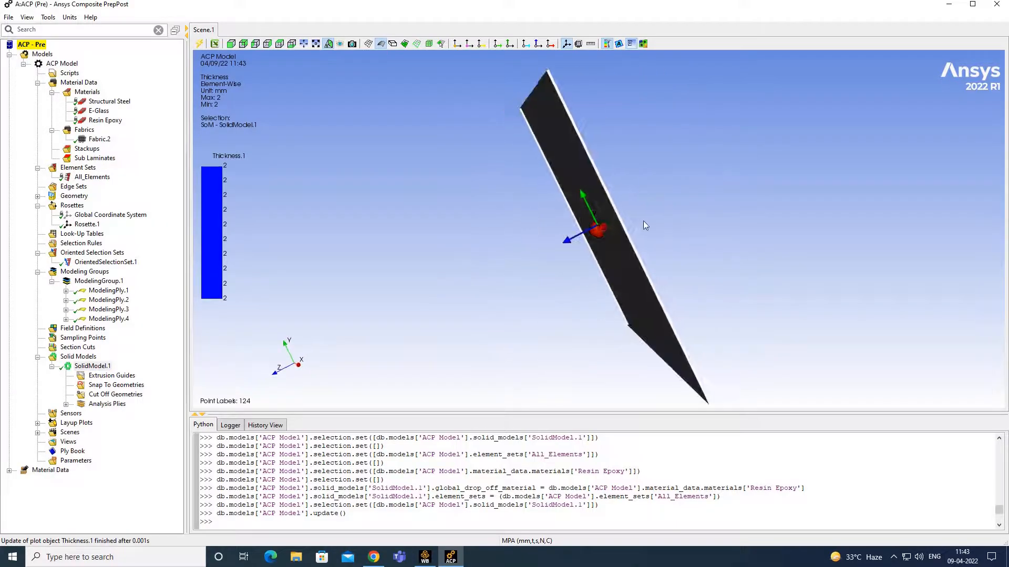
scroll(644, 220, up, 5)
scroll(644, 221, up, 5)
scroll(790, 150, down, 7)
middle_drag(790, 151, 457, 157)
scroll(698, 133, down, 5)
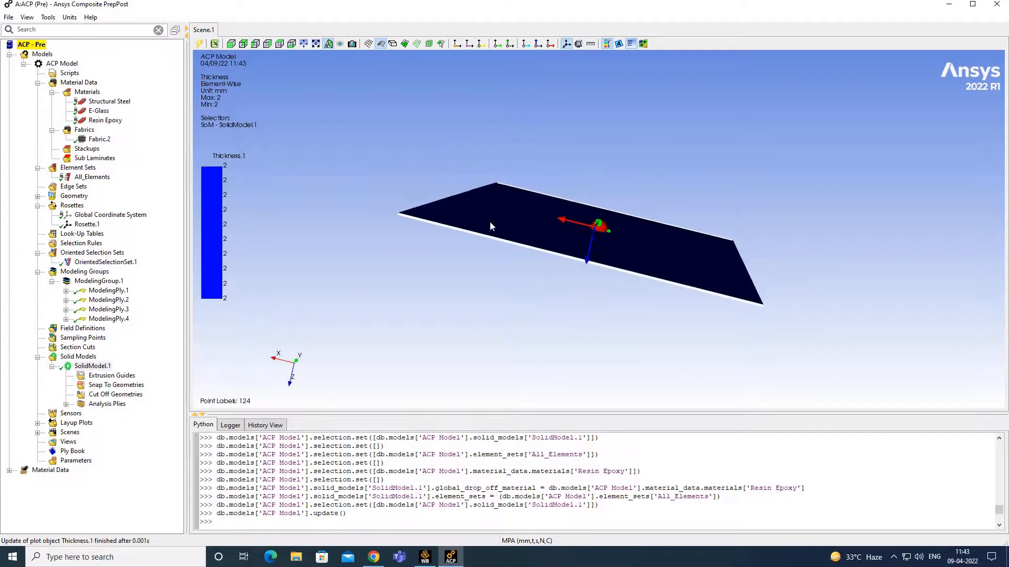
scroll(508, 232, up, 5)
scroll(507, 229, down, 5)
middle_drag(511, 227, 478, 252)
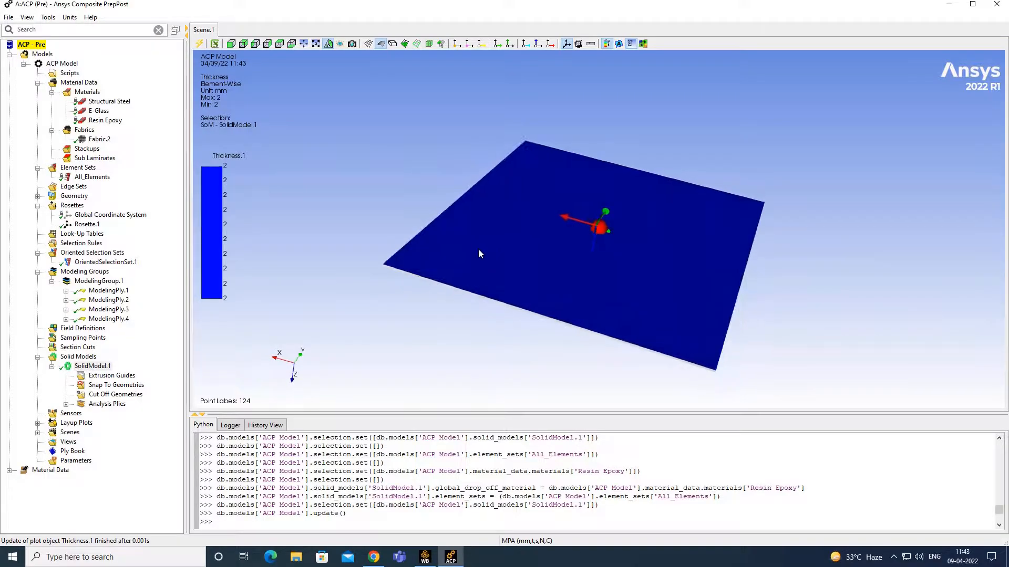
- Expand ModelingPly.1 down to analysis ply P1L1_ModelingPly.1 and select it
click(66, 291)
click(80, 300)
click(142, 310)
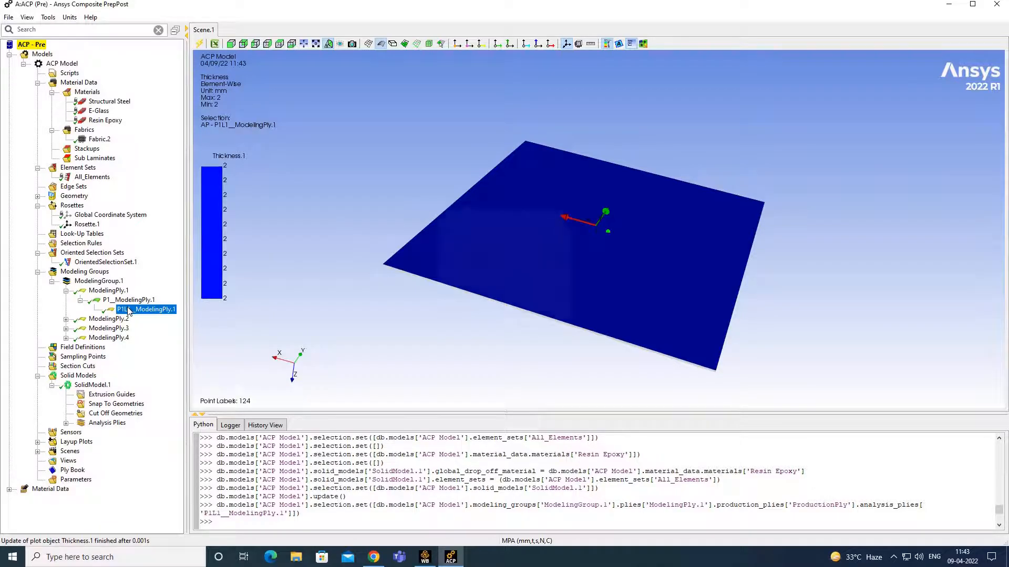
- Review the first analysis ply's properties, then display normals, orientations, reference and fibre directions
double_click(129, 311)
click(547, 328)
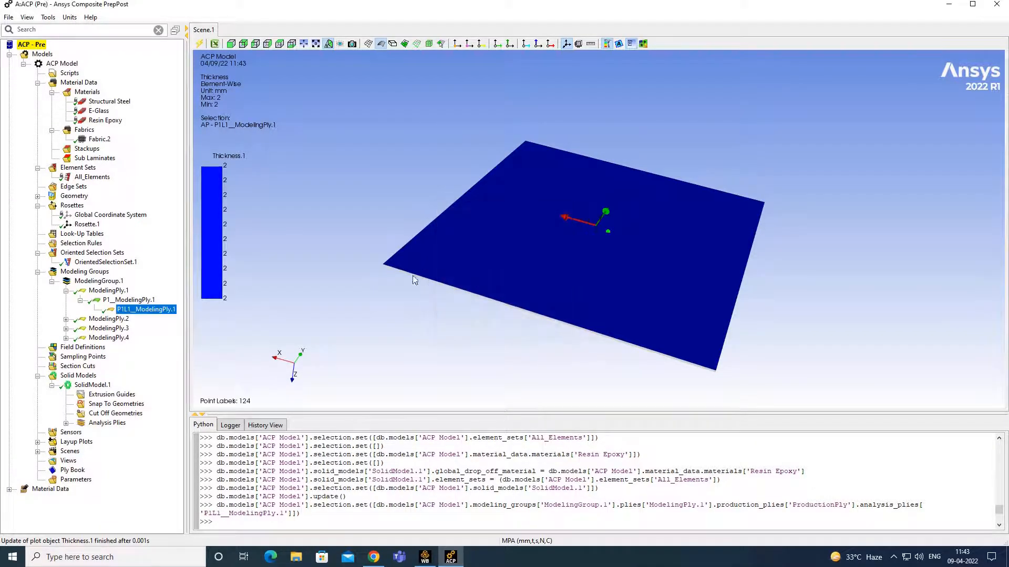
drag(415, 279, 453, 140)
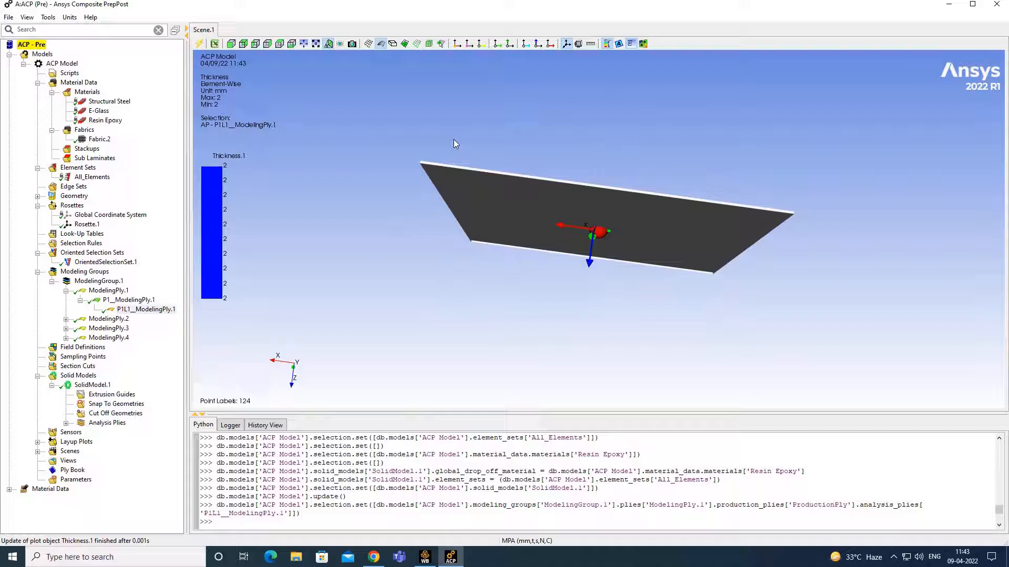
click(457, 44)
drag(603, 152, 458, 109)
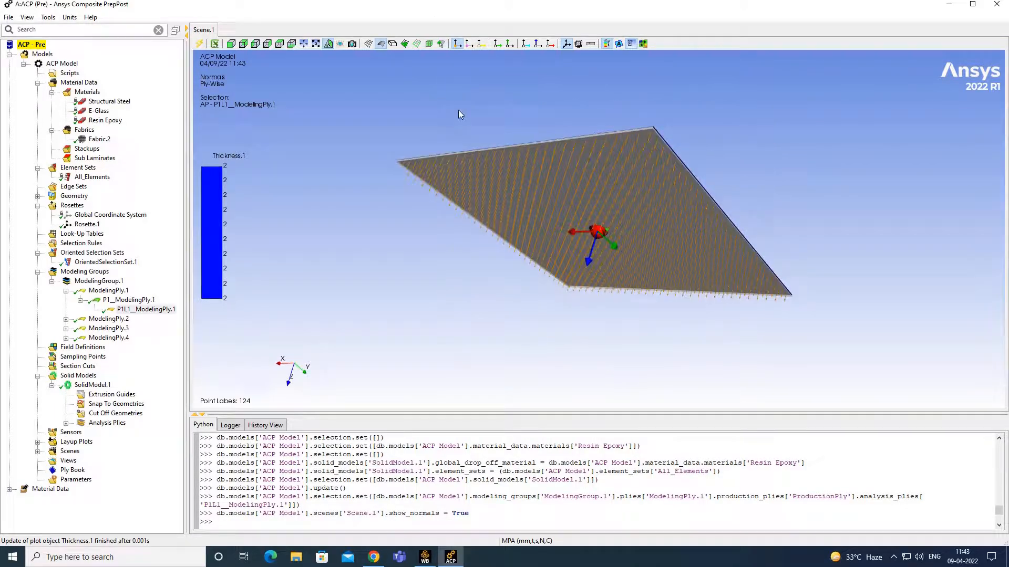
click(470, 45)
drag(607, 235, 662, 104)
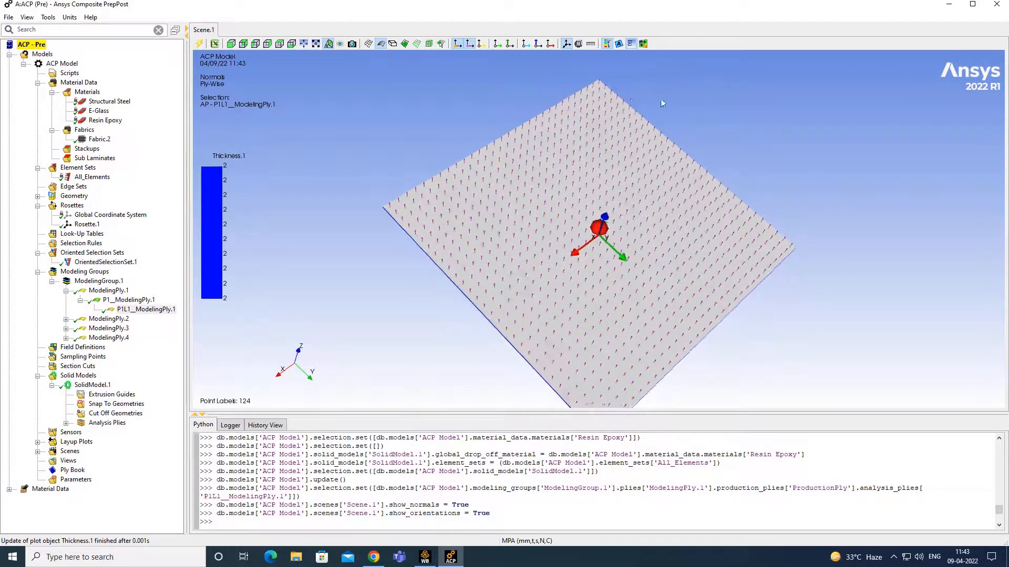
click(483, 45)
click(498, 44)
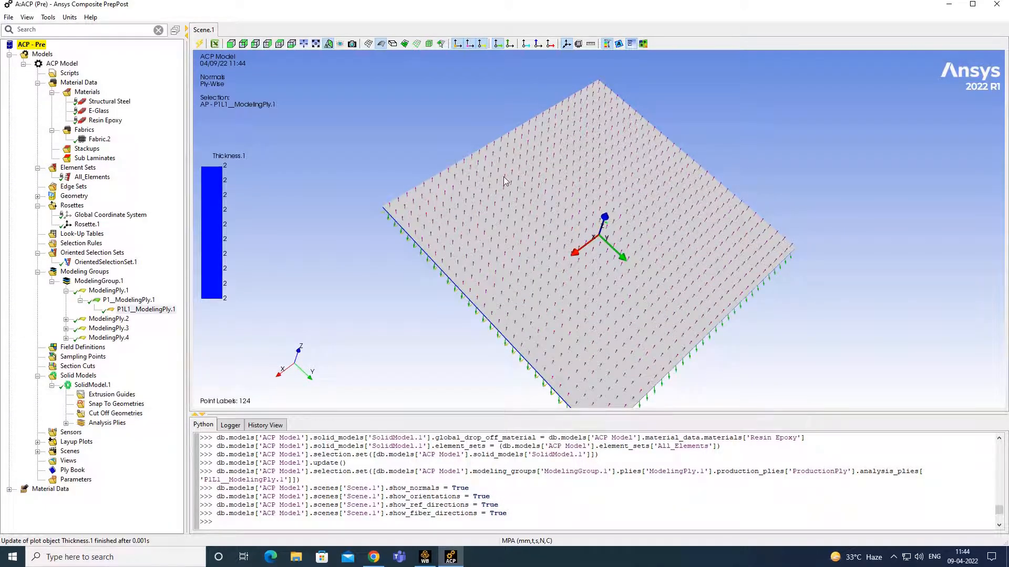
- Hide the reference directions and orbit the plate to inspect the fibre arrows
mouse_move(503, 177)
mouse_down()
mouse_move(348, 116)
mouse_move(691, 112)
mouse_move(655, 267)
mouse_move(698, 192)
mouse_move(793, 197)
mouse_move(757, 267)
mouse_move(809, 95)
mouse_move(765, 184)
mouse_up()
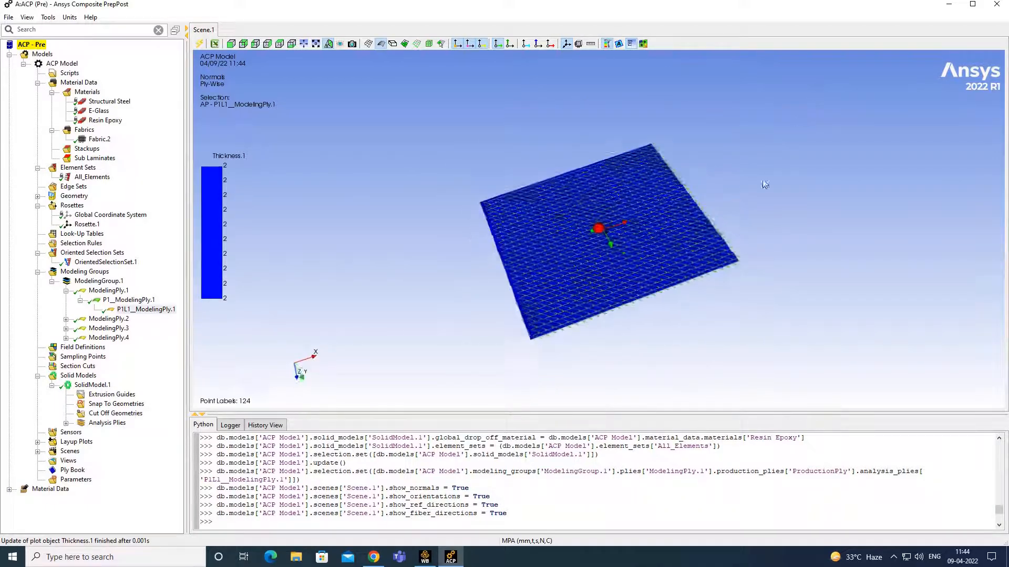
scroll(764, 185, up, 5)
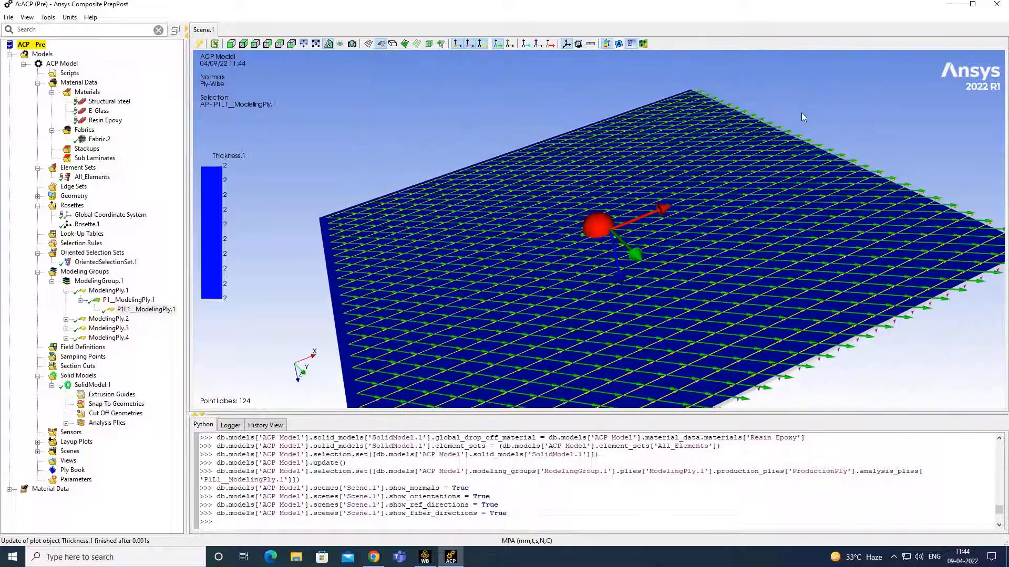
scroll(804, 115, up, 1)
click(482, 45)
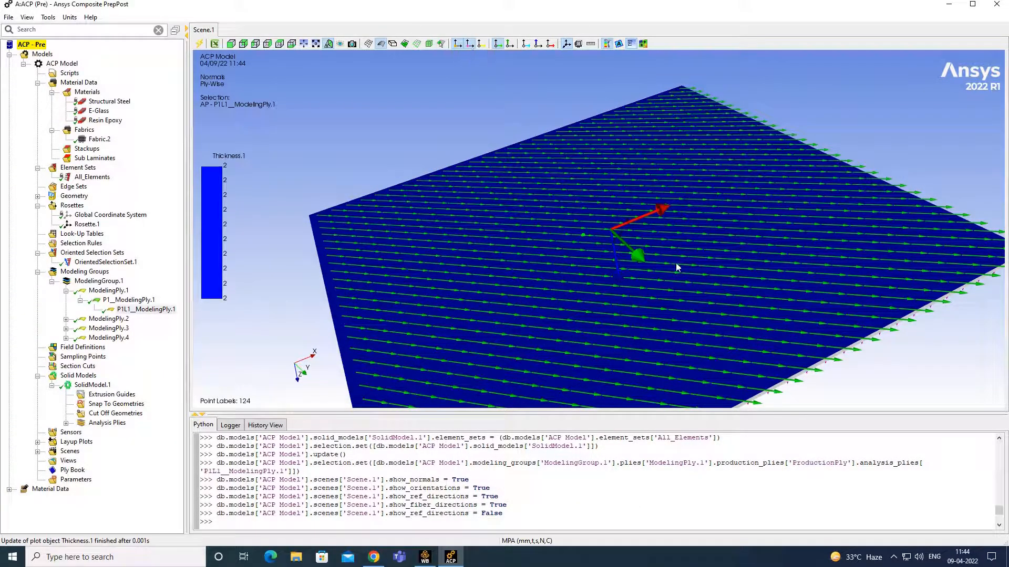
scroll(677, 268, up, 3)
scroll(676, 265, down, 3)
middle_drag(675, 201, 667, 234)
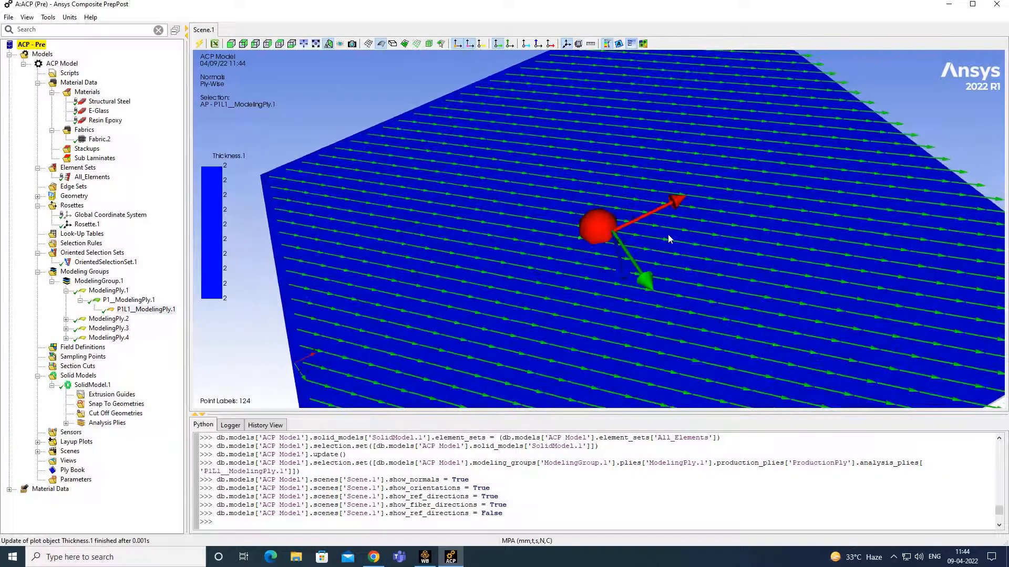
- Select analysis plies P1L1_ModelingPly.2, .3 and .4 in turn, then close ACP
click(66, 318)
click(80, 329)
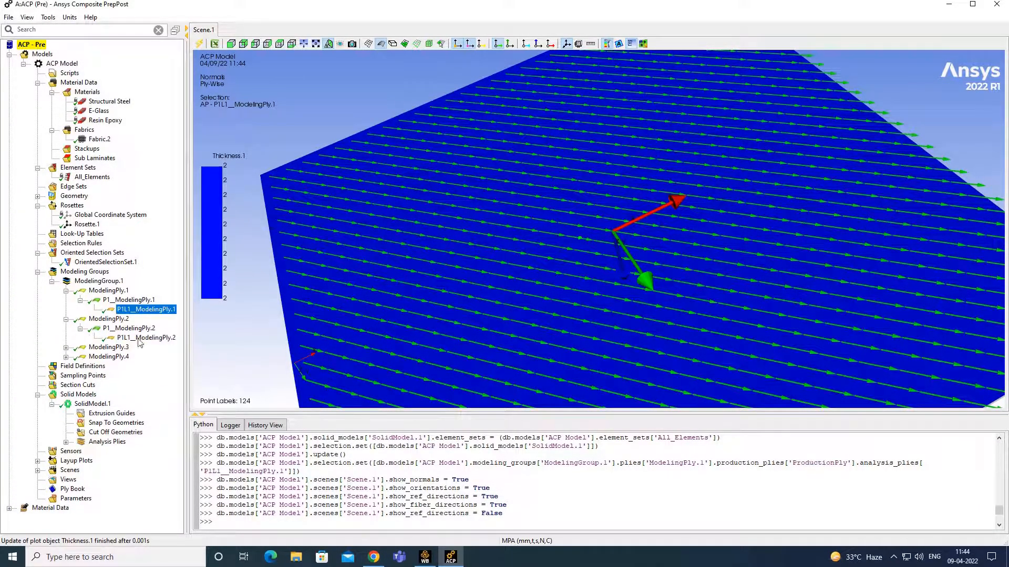
click(149, 339)
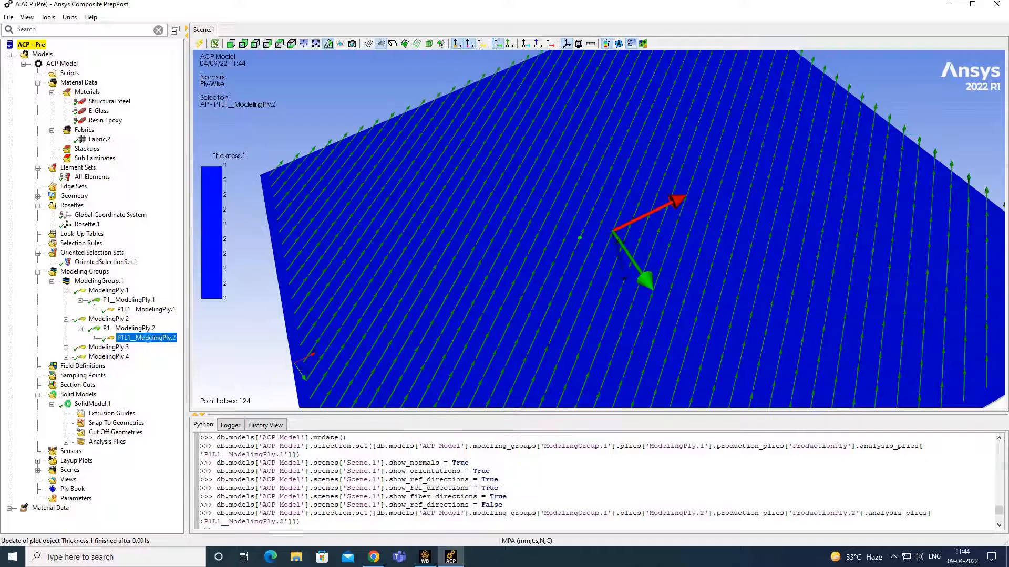
click(65, 348)
click(80, 357)
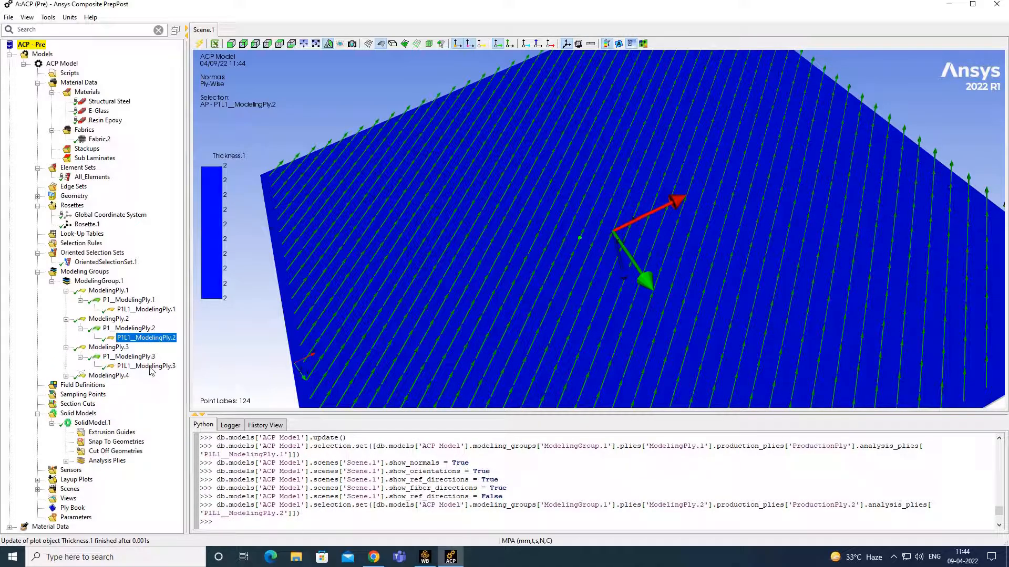
click(155, 368)
click(66, 376)
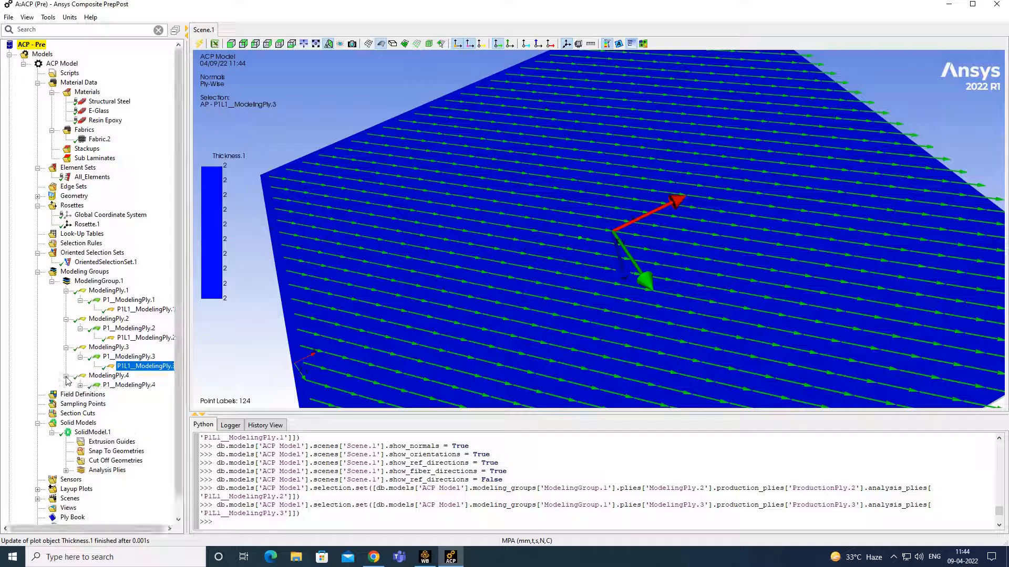
click(80, 385)
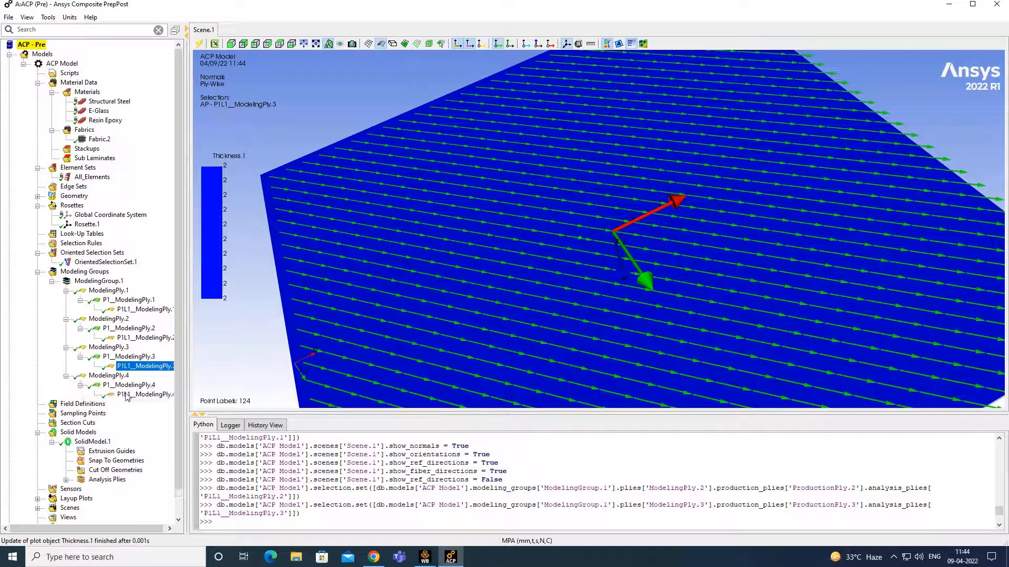
click(145, 394)
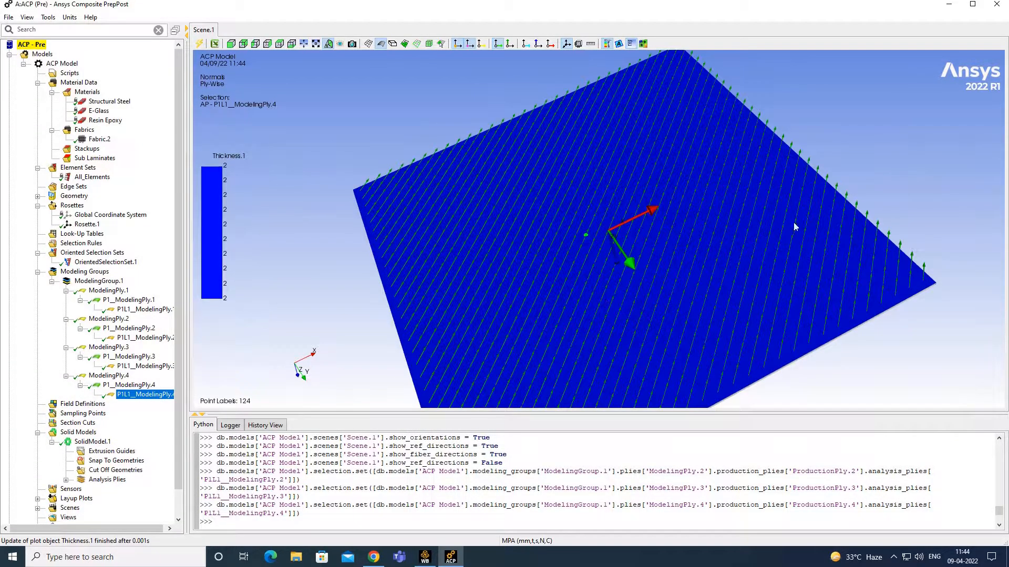
drag(606, 300, 512, 266)
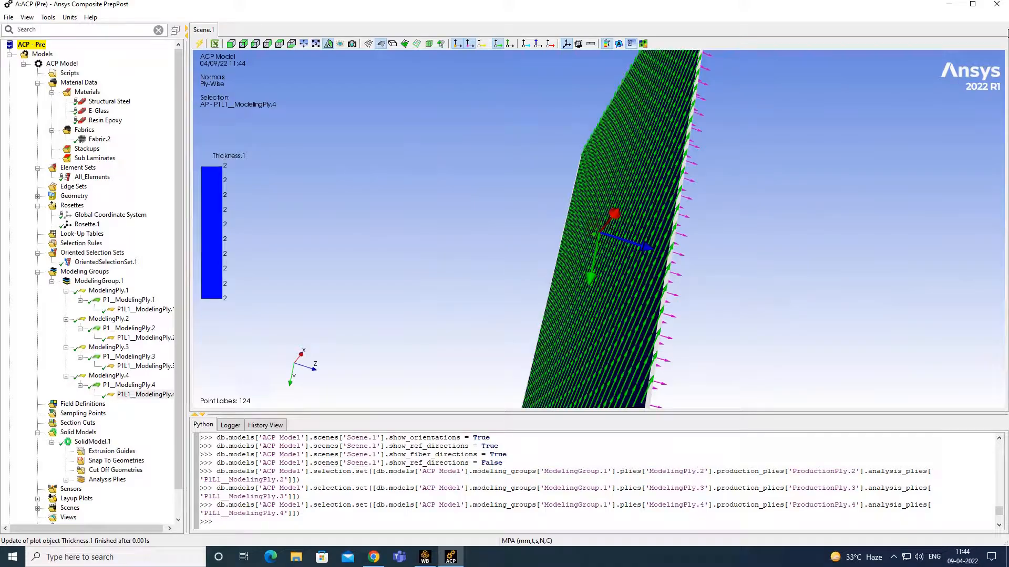
click(997, 4)
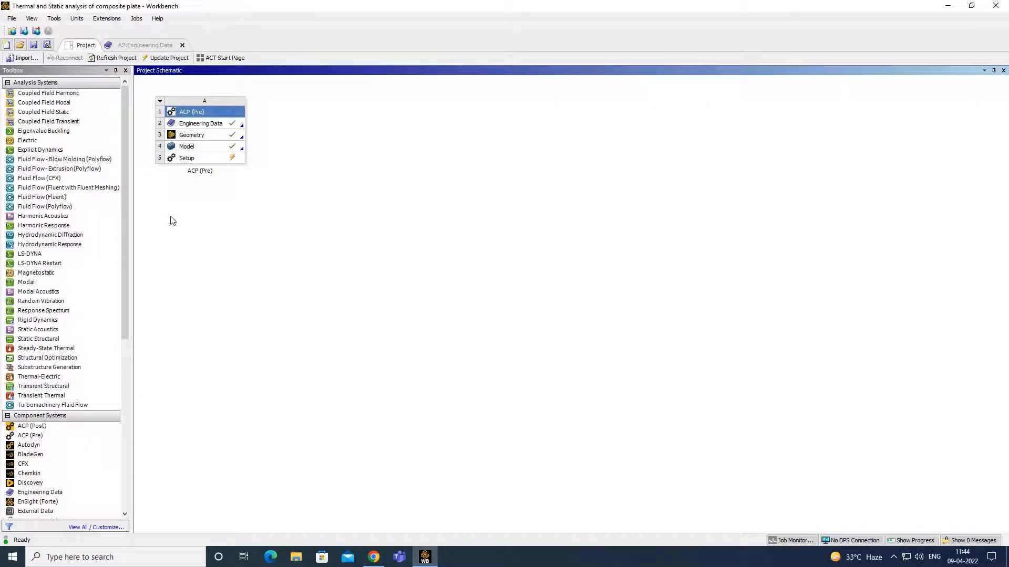
- Update the ACP Setup and add a Steady-State Thermal analysis to the project
right_click(206, 159)
click(233, 227)
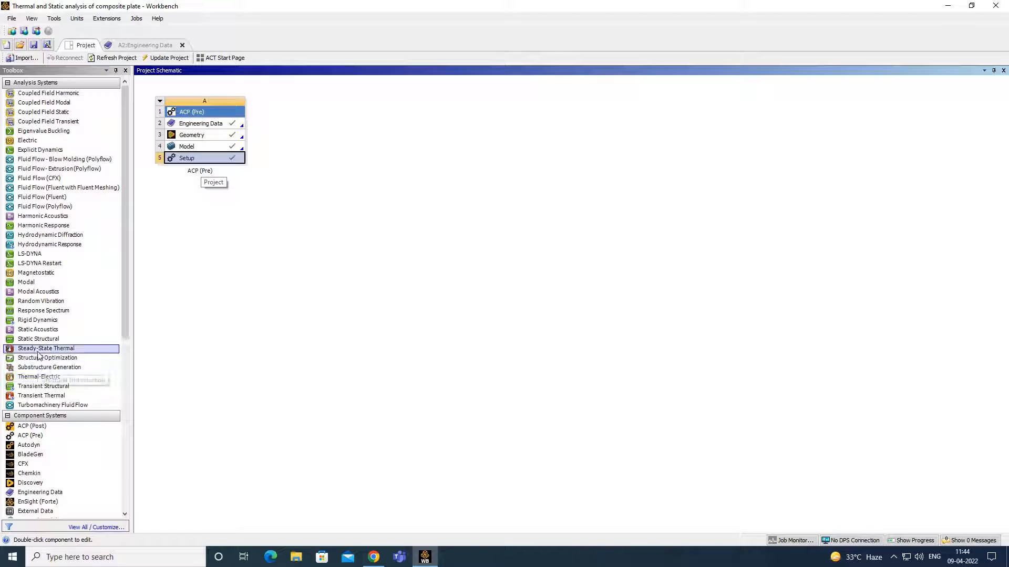
drag(43, 349, 288, 133)
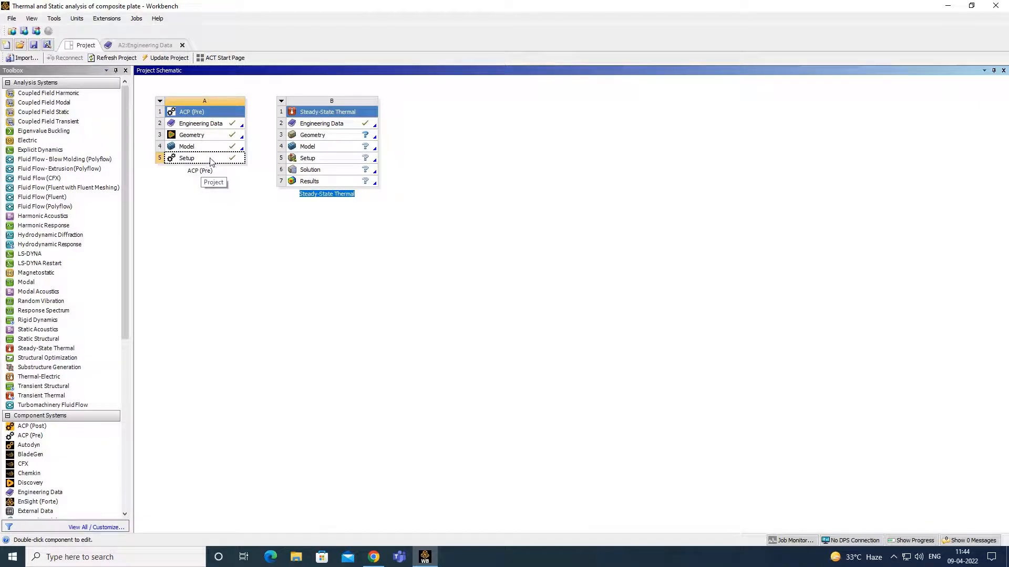
- Transfer solid composite data from ACP Setup (A5) into Model (B2) and launch Mechanical
drag(212, 161, 309, 149)
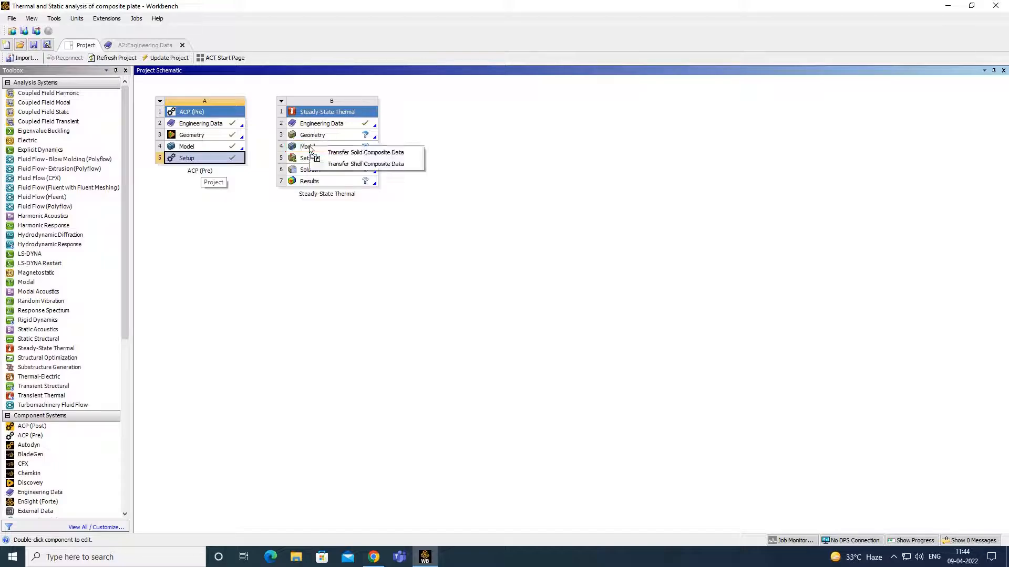
click(347, 153)
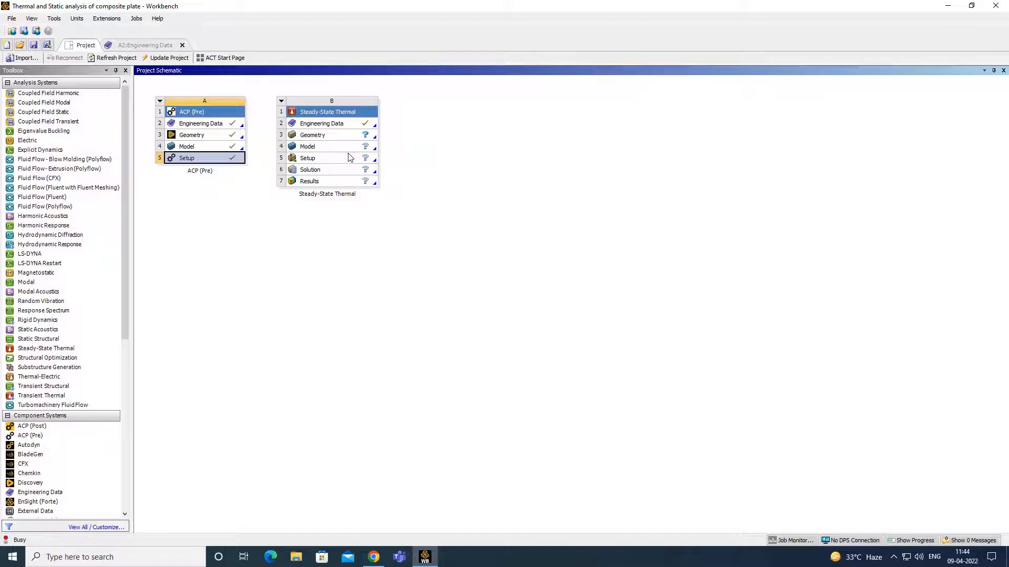
click(351, 125)
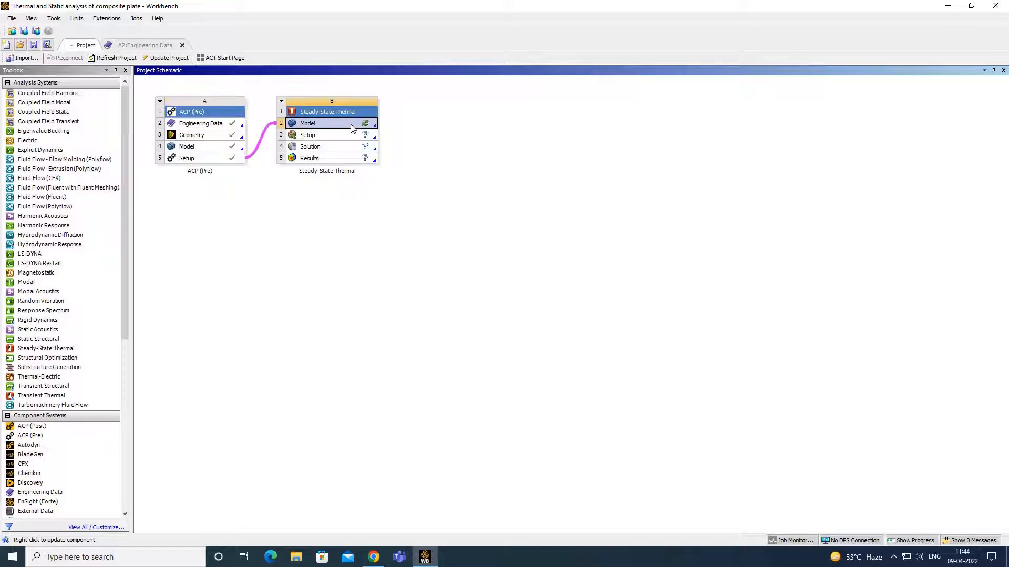
double_click(351, 126)
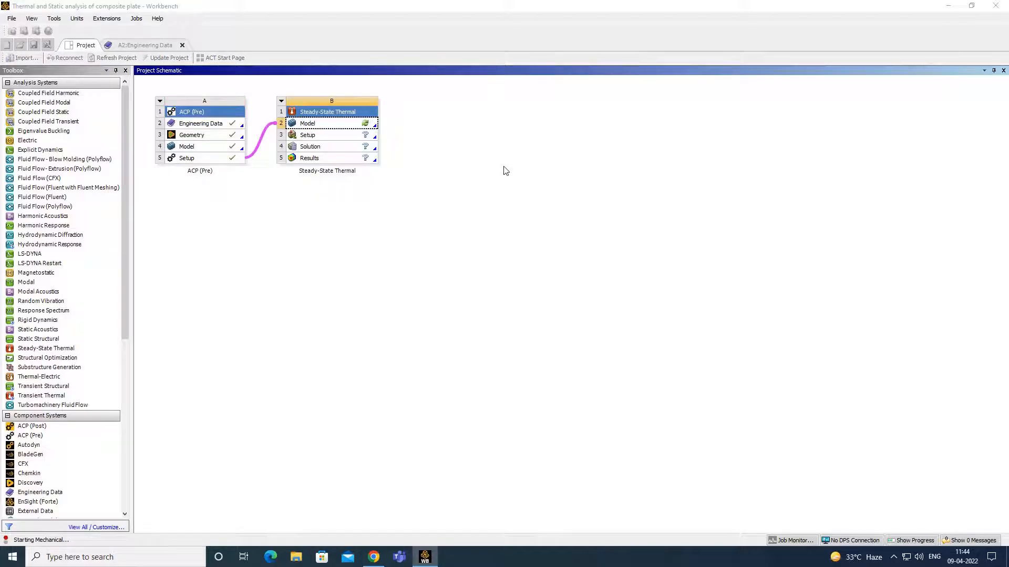
click(893, 557)
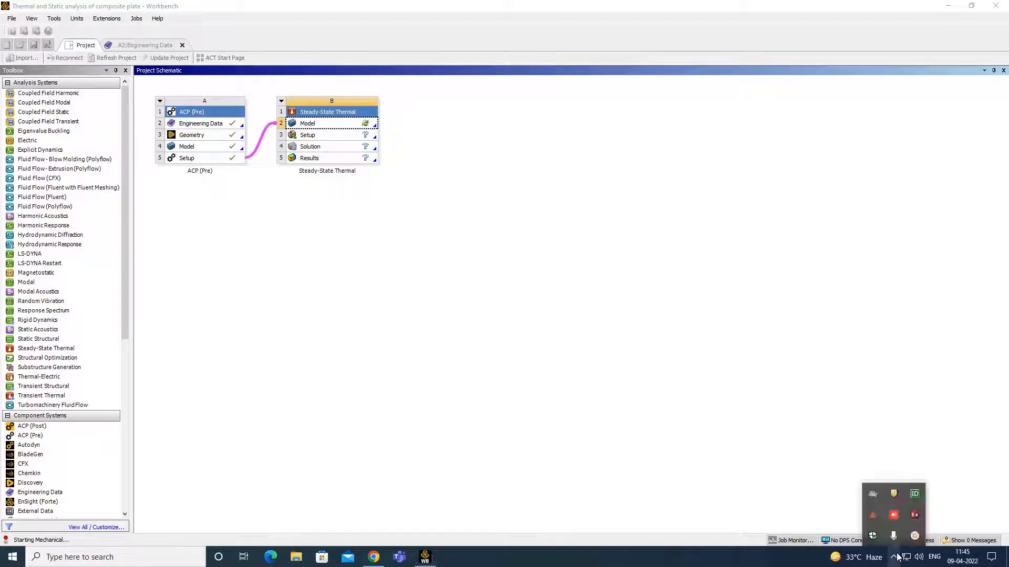
click(914, 537)
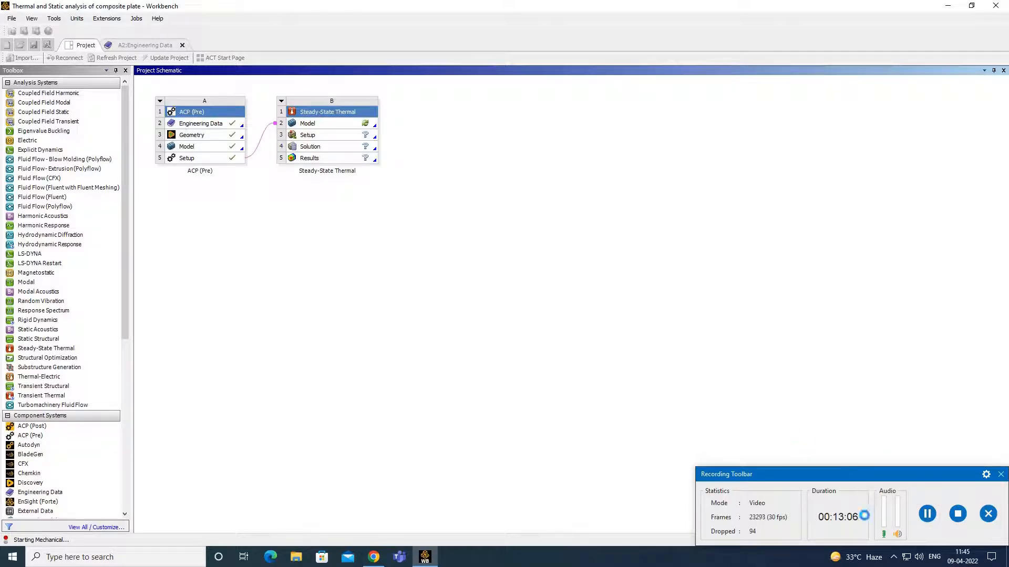
click(894, 557)
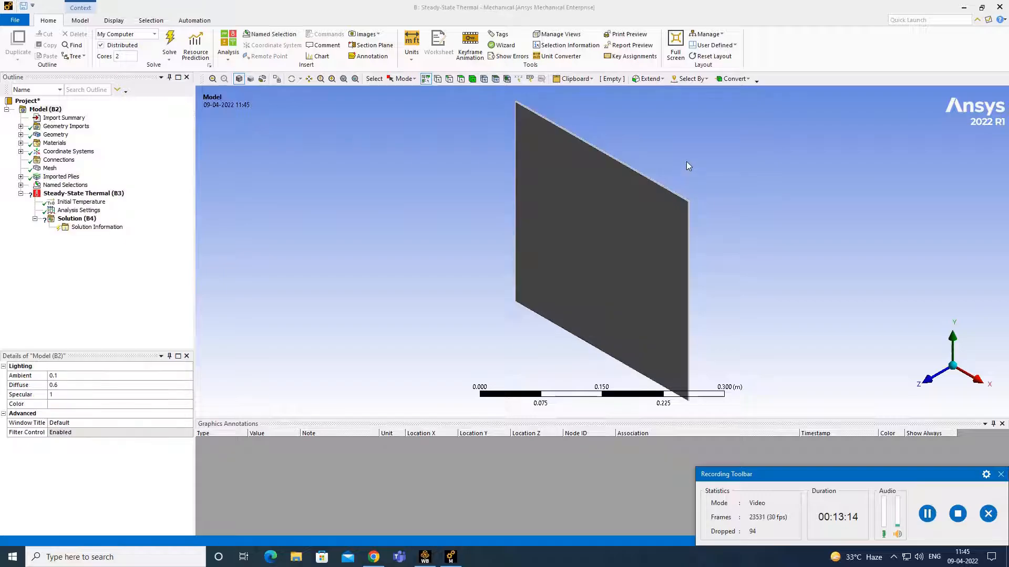
- Insert a Temperature load under the Steady-State Thermal analysis
middle_drag(707, 148, 578, 231)
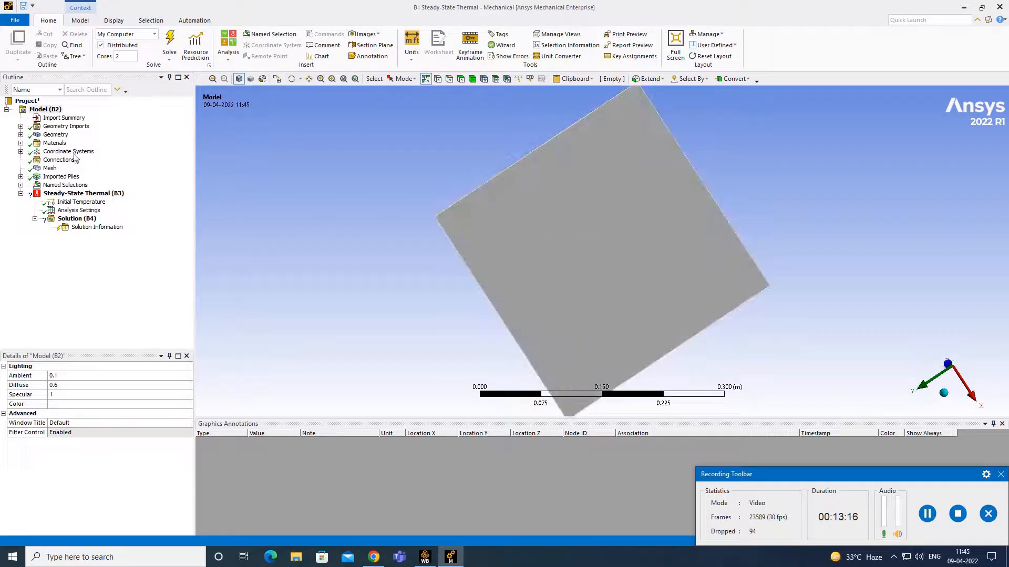
click(90, 196)
right_click(90, 195)
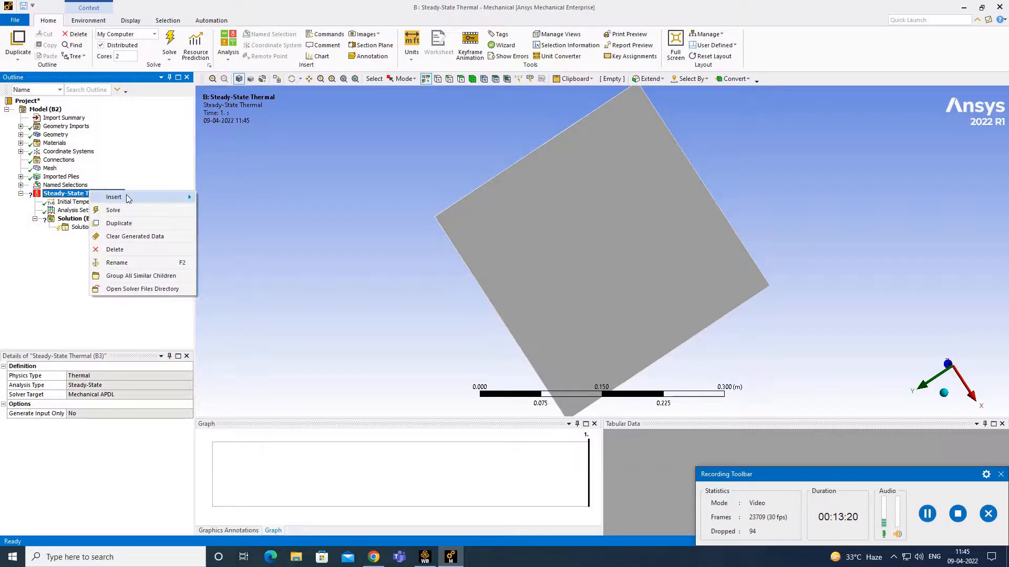
mouse_move(130, 199)
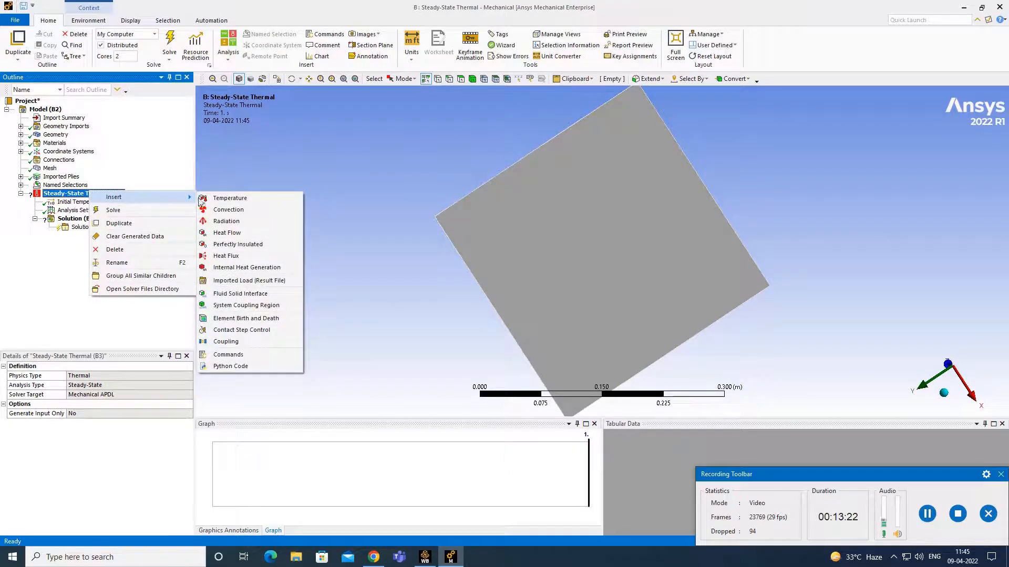
middle_drag(778, 180, 757, 200)
mouse_move(591, 172)
middle_down()
mouse_move(536, 207)
mouse_move(583, 166)
middle_up()
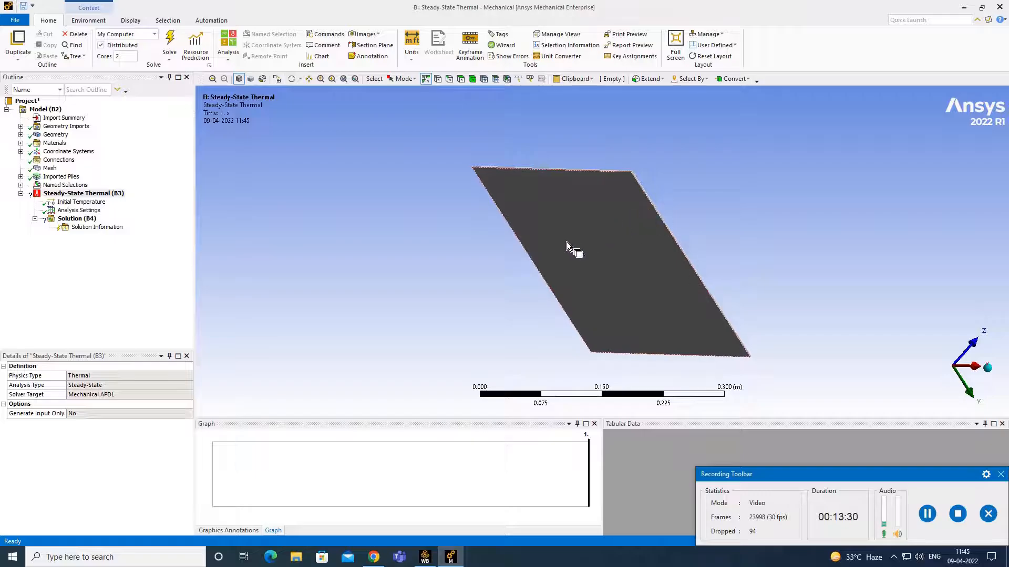
mouse_move(740, 194)
middle_down()
mouse_move(705, 225)
mouse_move(635, 257)
mouse_move(437, 265)
mouse_move(475, 221)
mouse_move(441, 238)
middle_up()
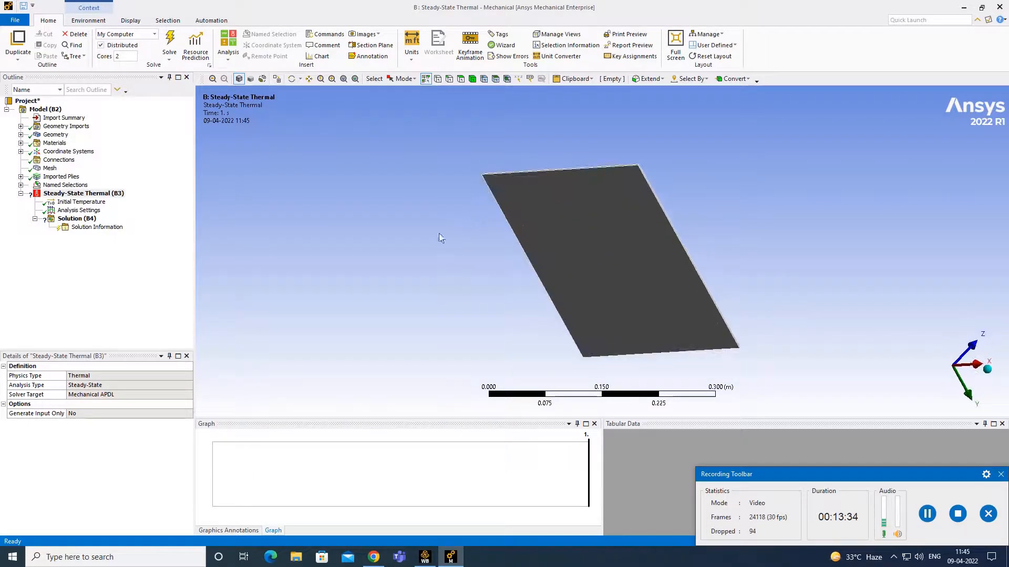
right_click(95, 195)
mouse_move(122, 201)
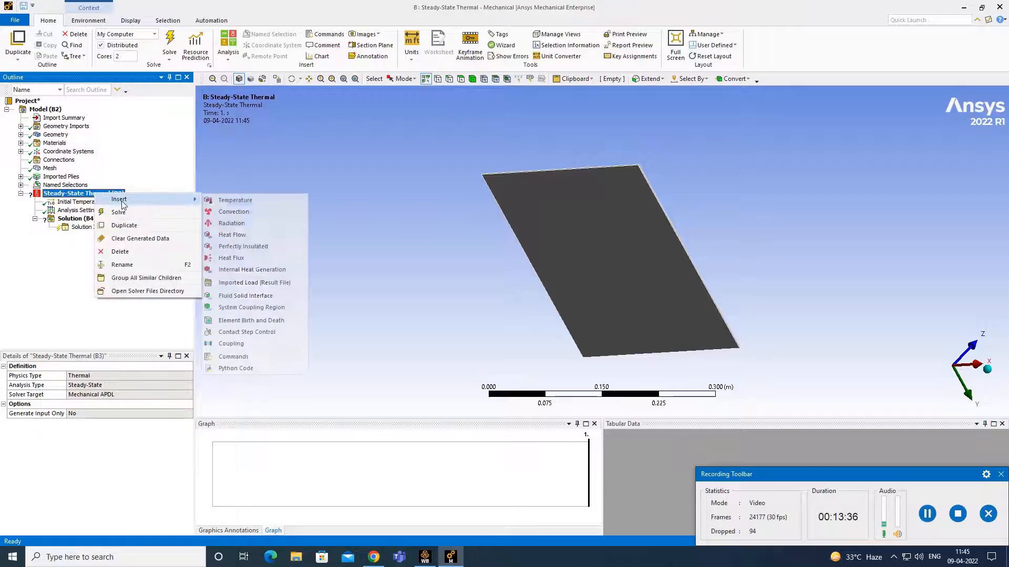
click(247, 199)
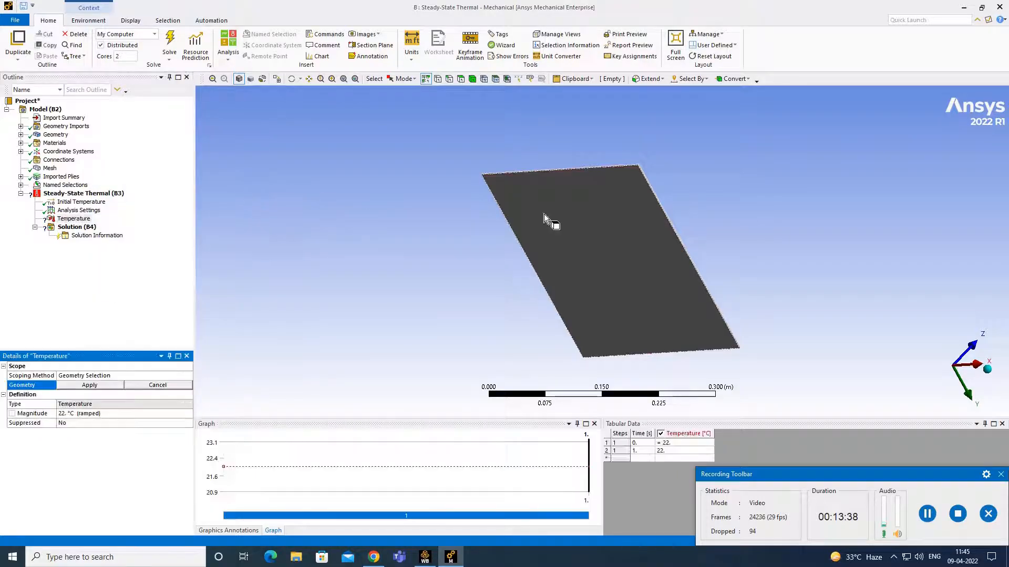
- Apply the temperature load to the plate face with a magnitude of 100 °C
click(604, 217)
middle_drag(604, 217, 636, 184)
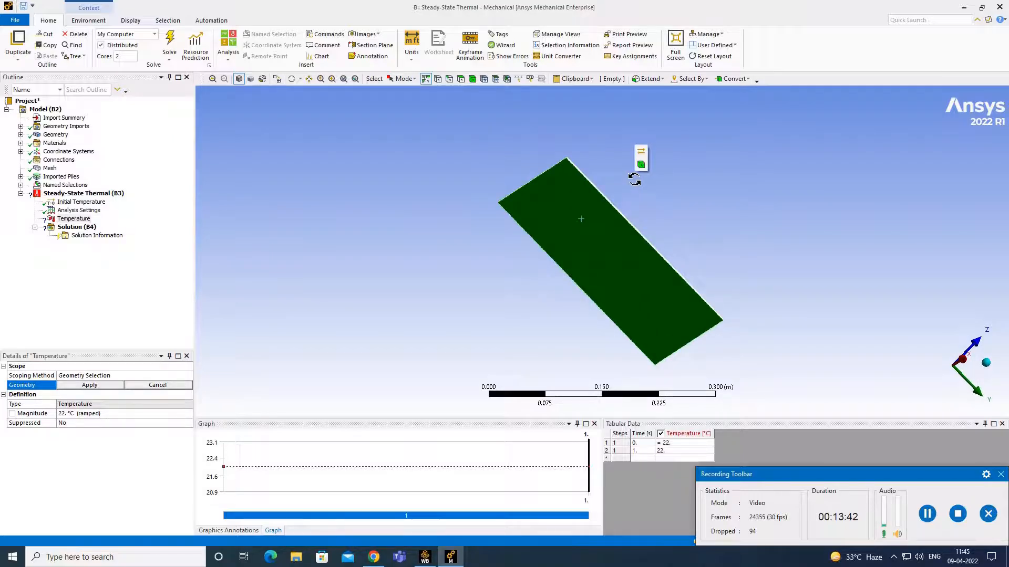
click(74, 388)
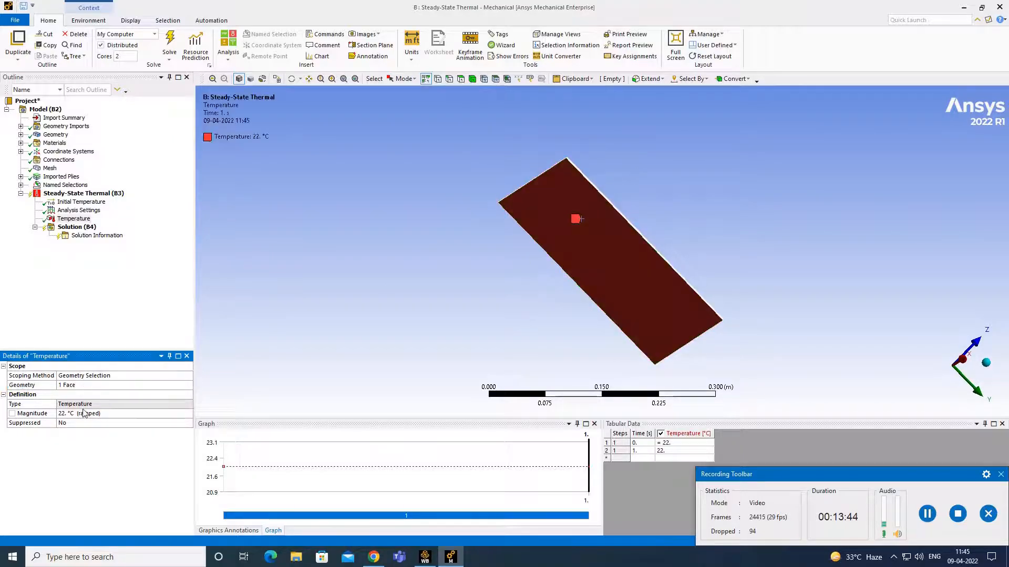
click(85, 413)
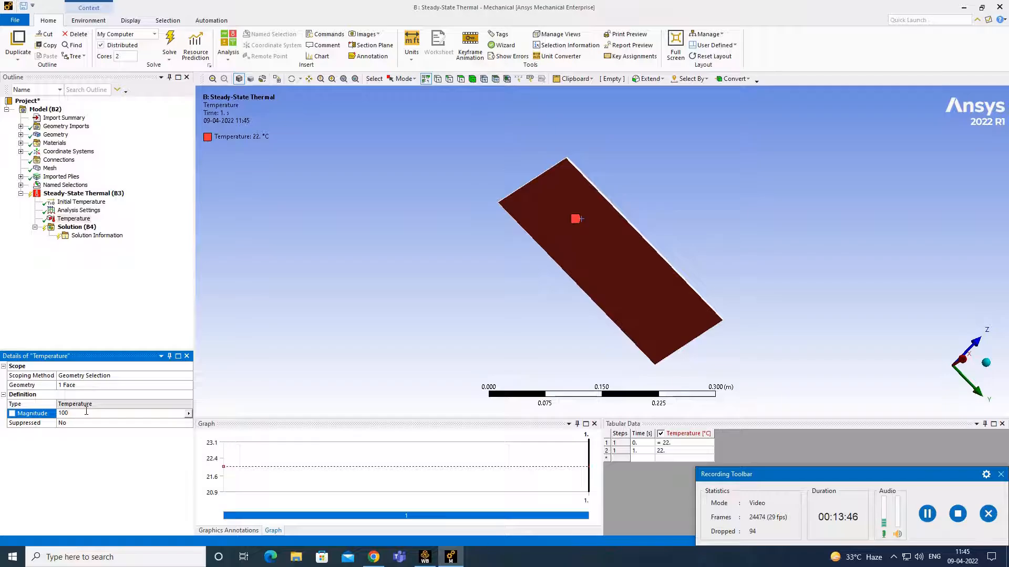
key(Return)
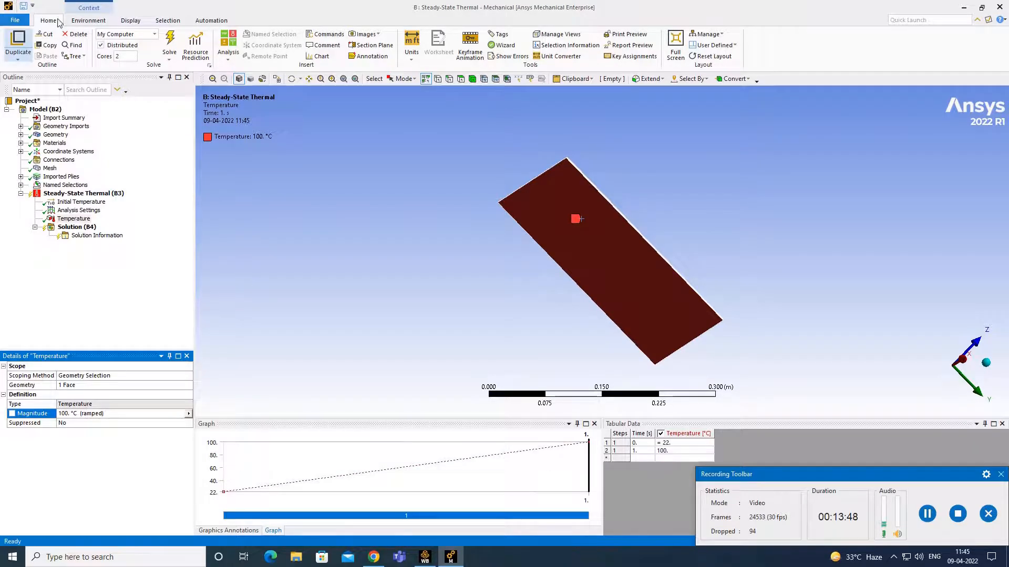
right_click(106, 195)
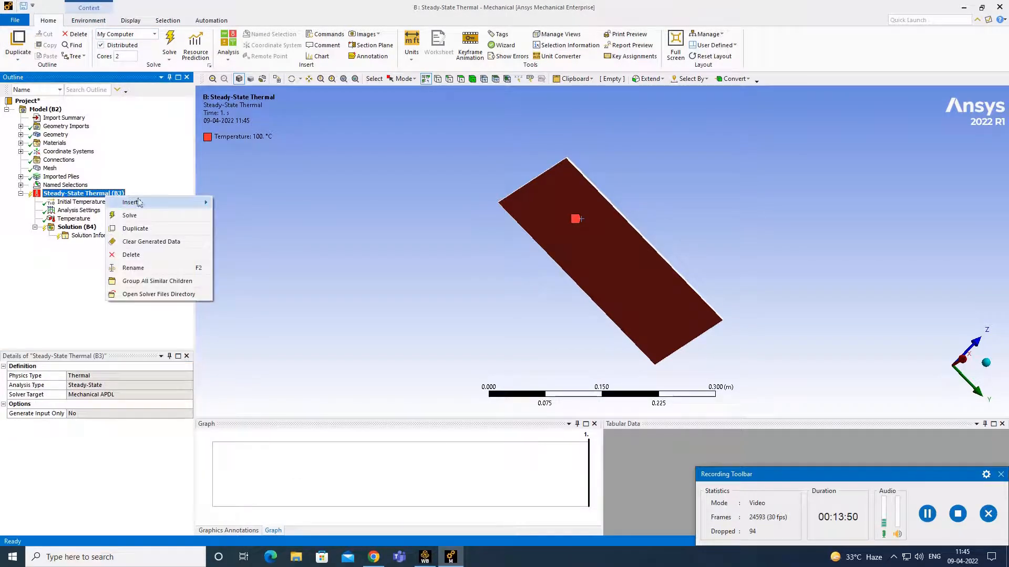
- Insert a Convection load and scope it to the plate face
mouse_move(158, 203)
click(247, 216)
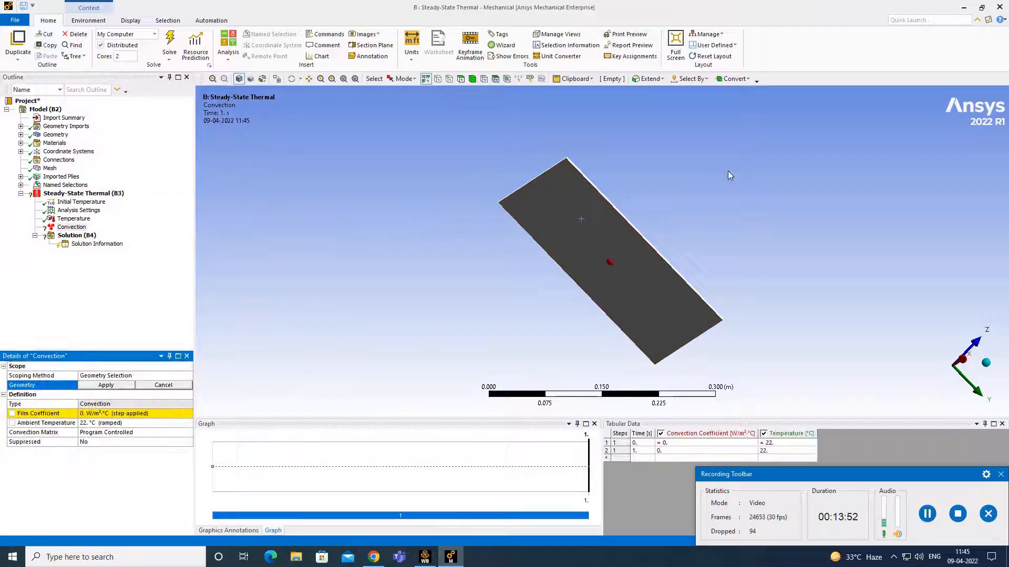
middle_drag(607, 262, 609, 254)
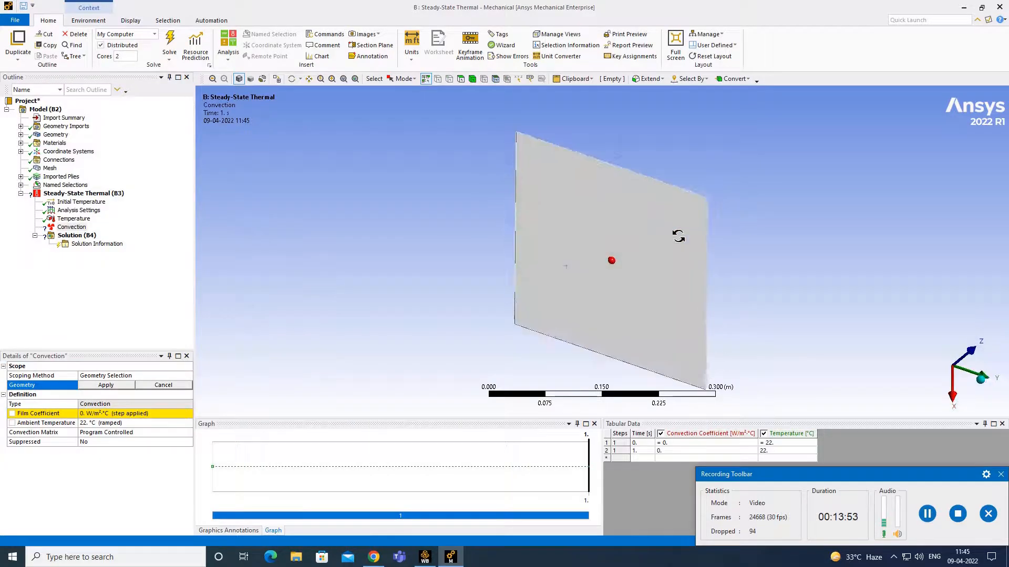
click(605, 243)
click(96, 385)
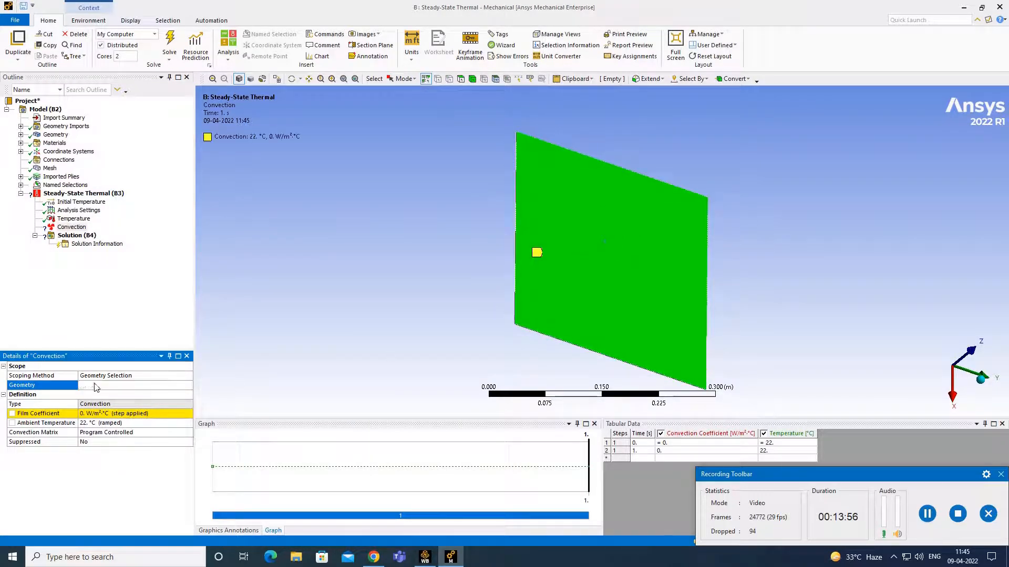
- Set the convection film coefficient to 5 W/m²·°C and ambient temperature to 22 °C
click(108, 413)
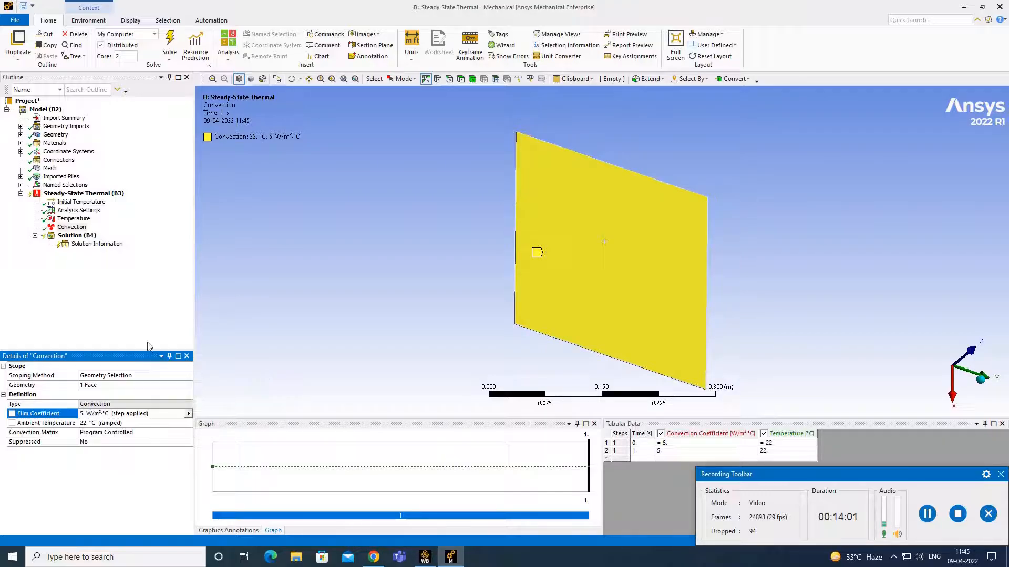
key(Return)
click(128, 424)
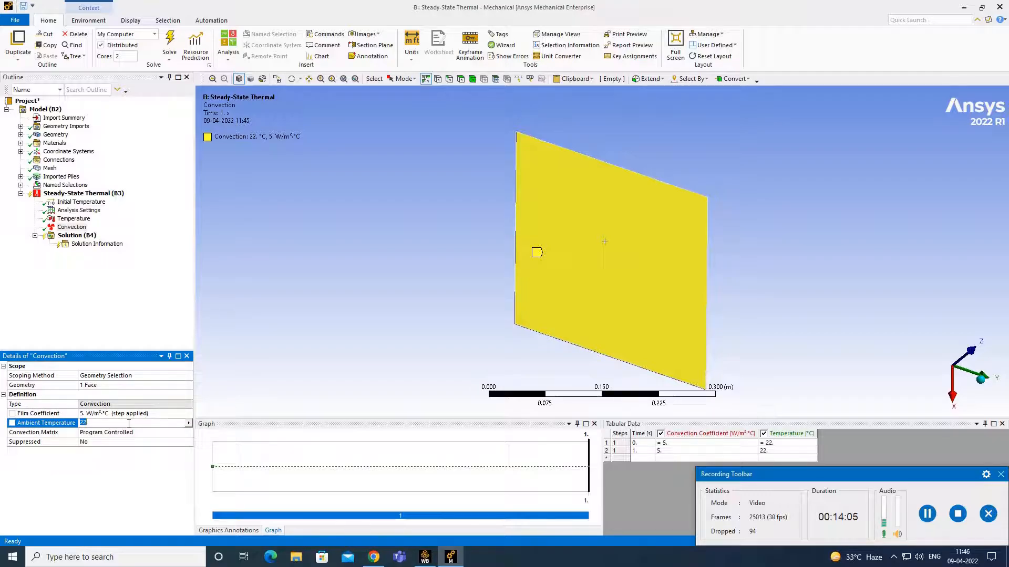
click(218, 402)
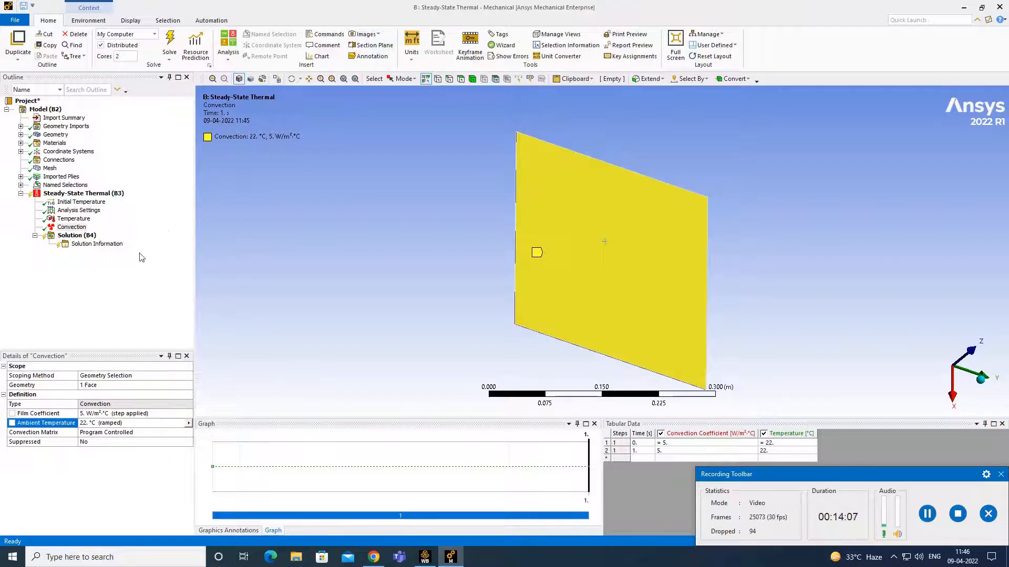
click(85, 238)
- Insert a Thermal > Temperature result under Solution (B4), then solve the analysis
right_click(84, 239)
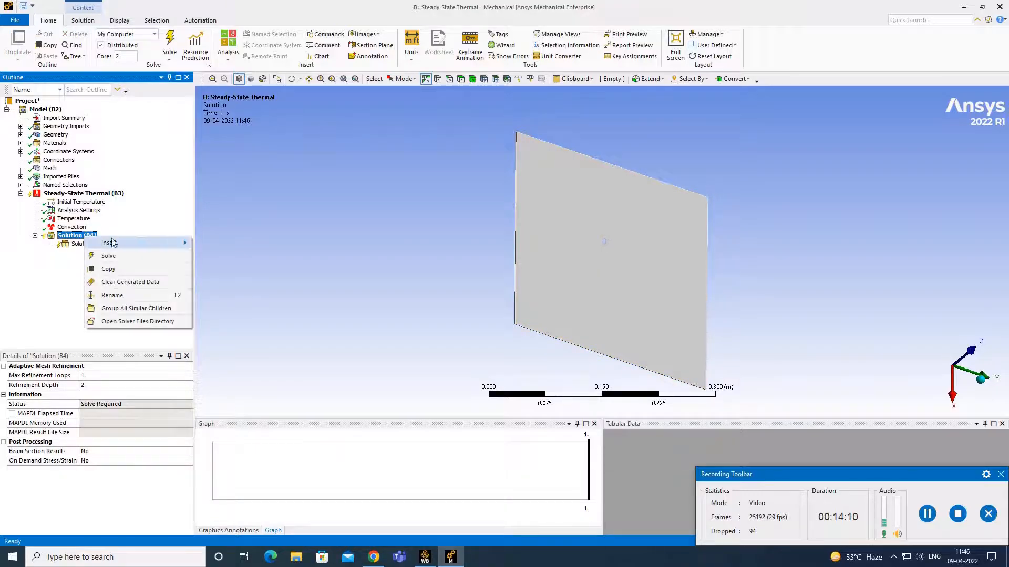
mouse_move(125, 244)
mouse_move(247, 245)
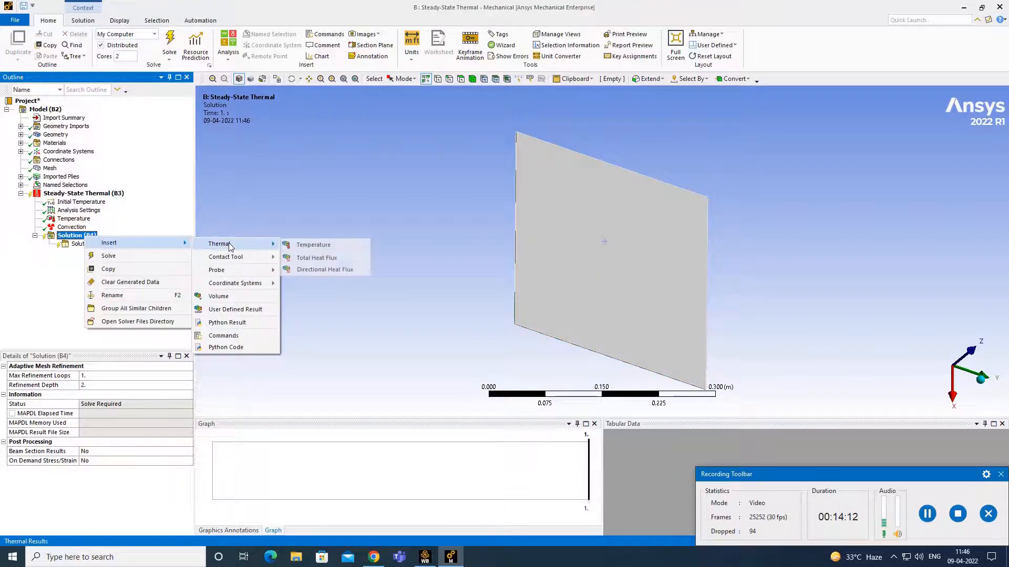
click(310, 245)
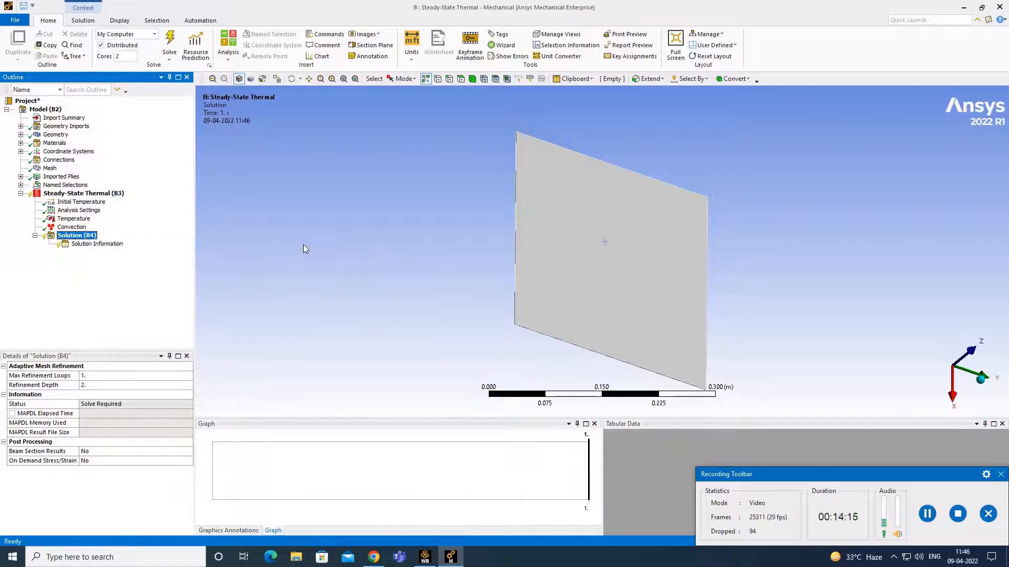
click(92, 236)
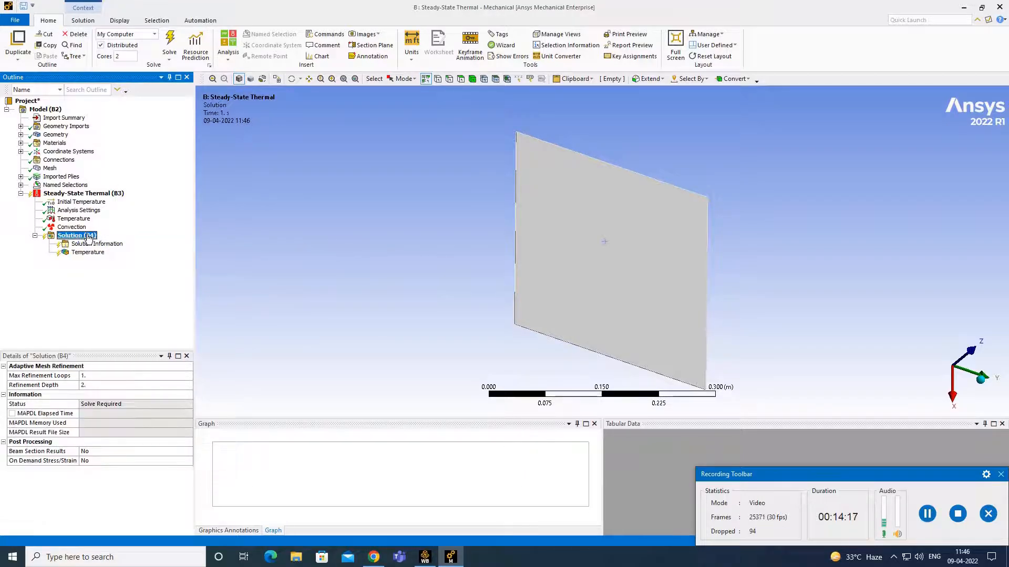
right_click(88, 236)
mouse_move(151, 243)
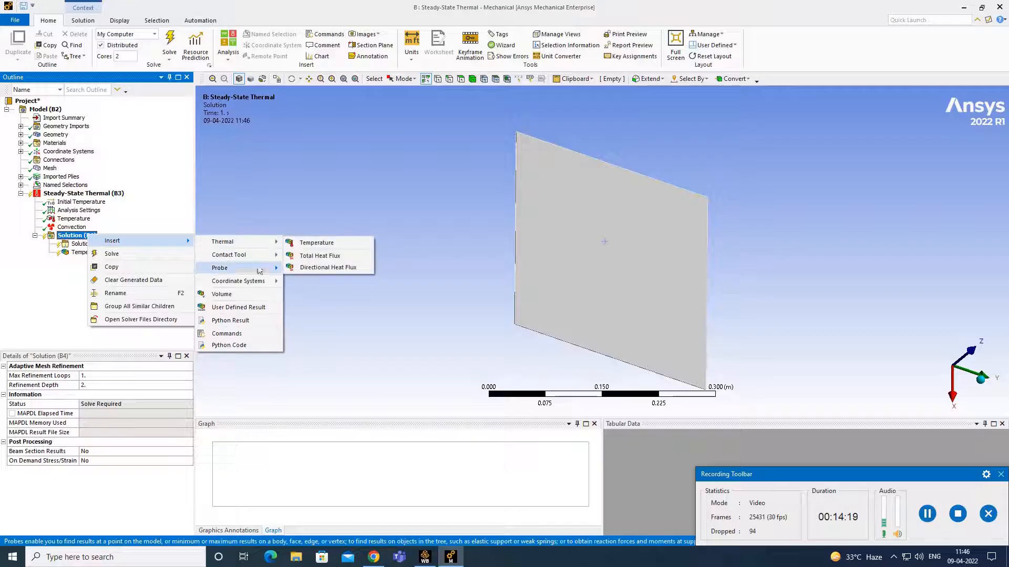
click(360, 262)
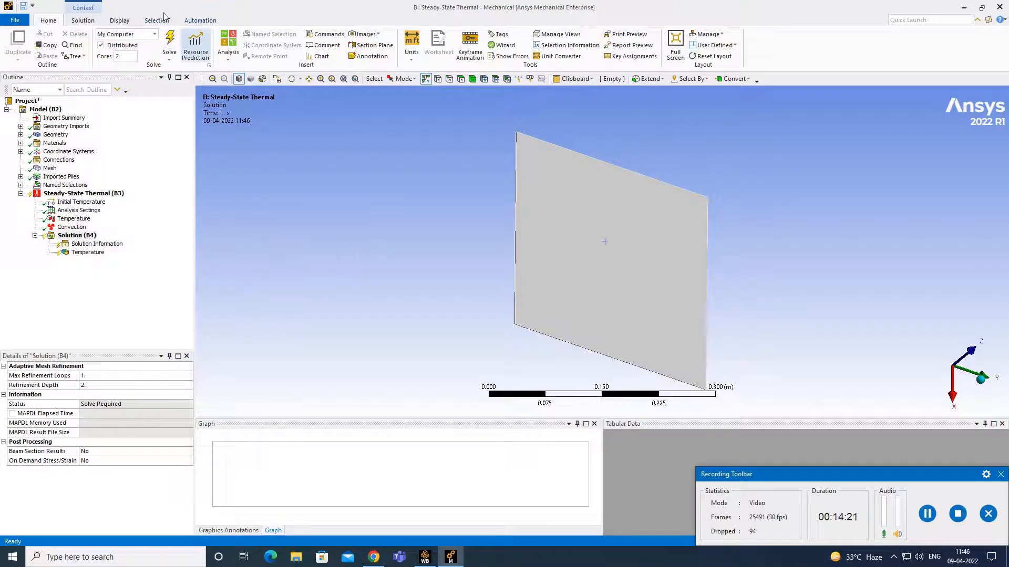
click(170, 42)
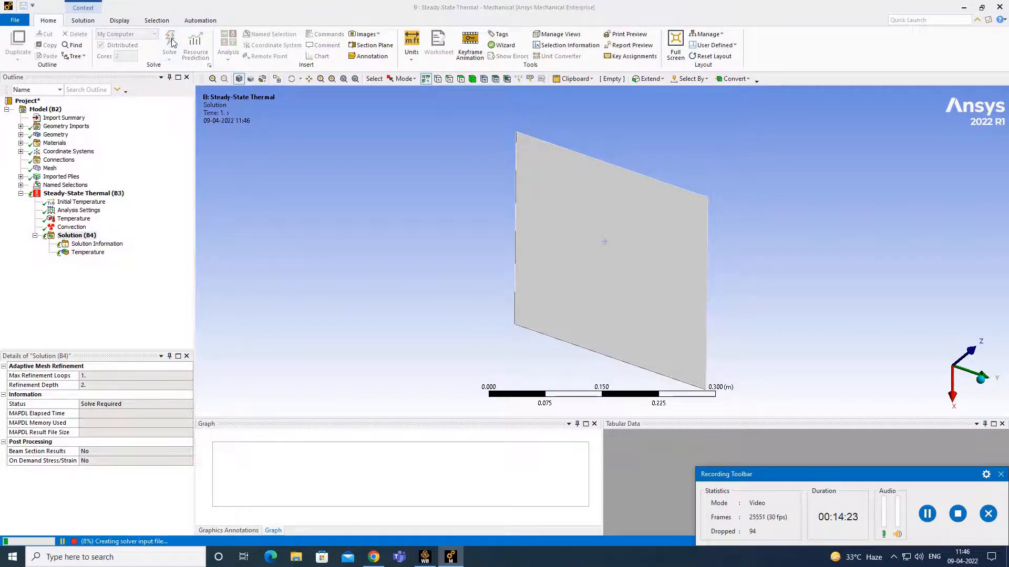
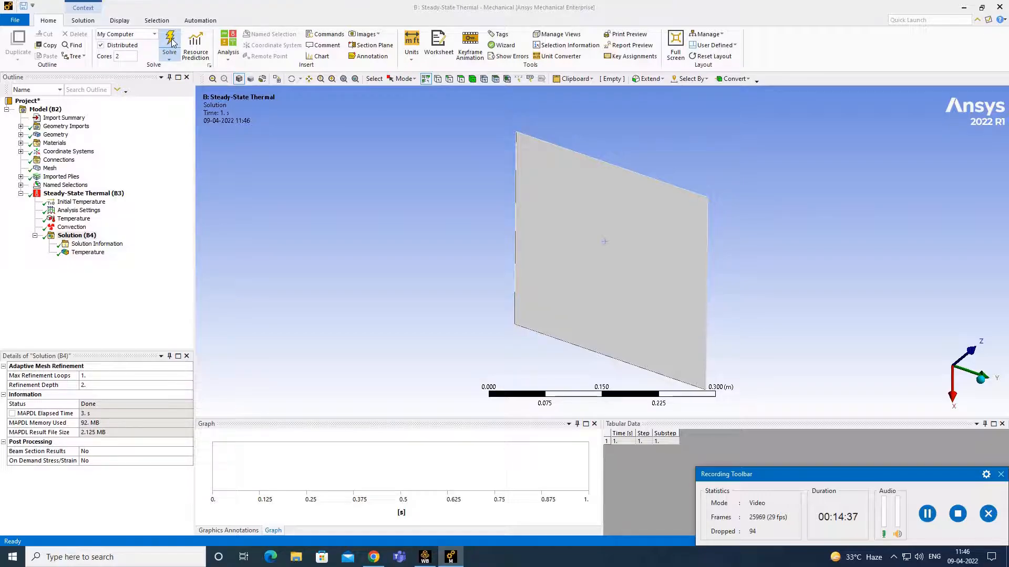
- Show the Temperature result and zoom edge-on into the plate to see the 99.391–100 °C bands
click(96, 257)
middle_drag(440, 229, 529, 276)
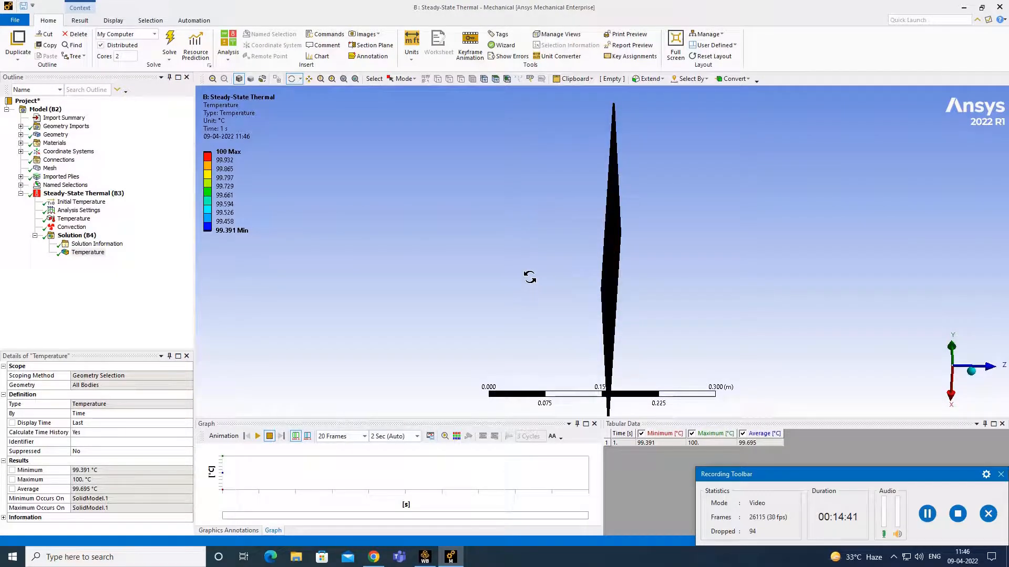
click(996, 366)
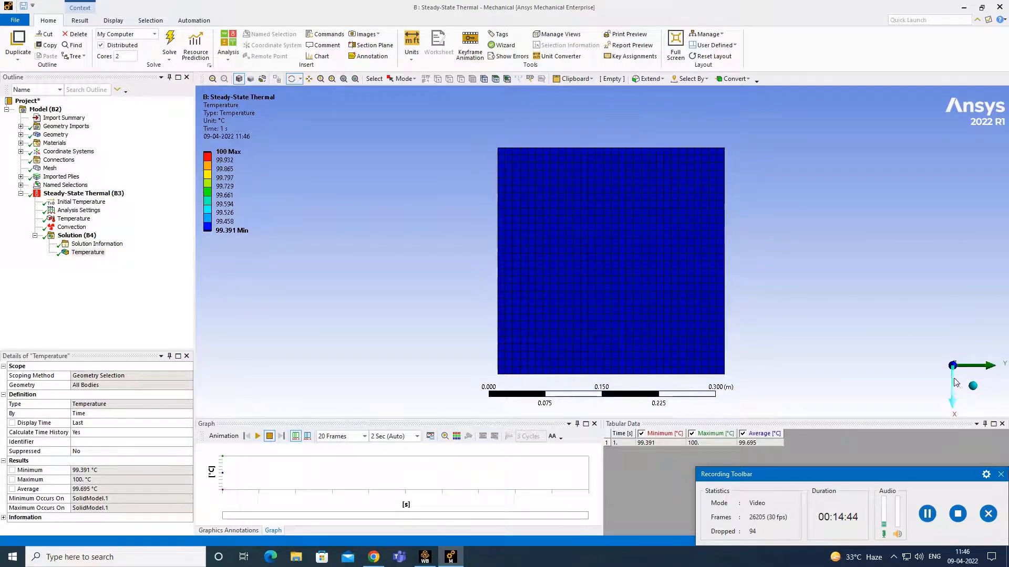
click(973, 386)
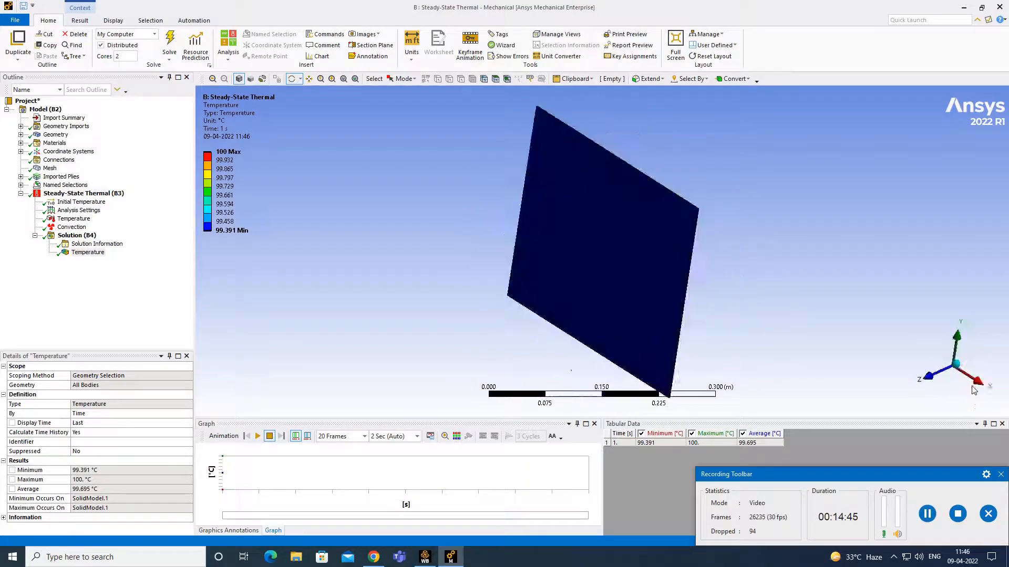
click(929, 381)
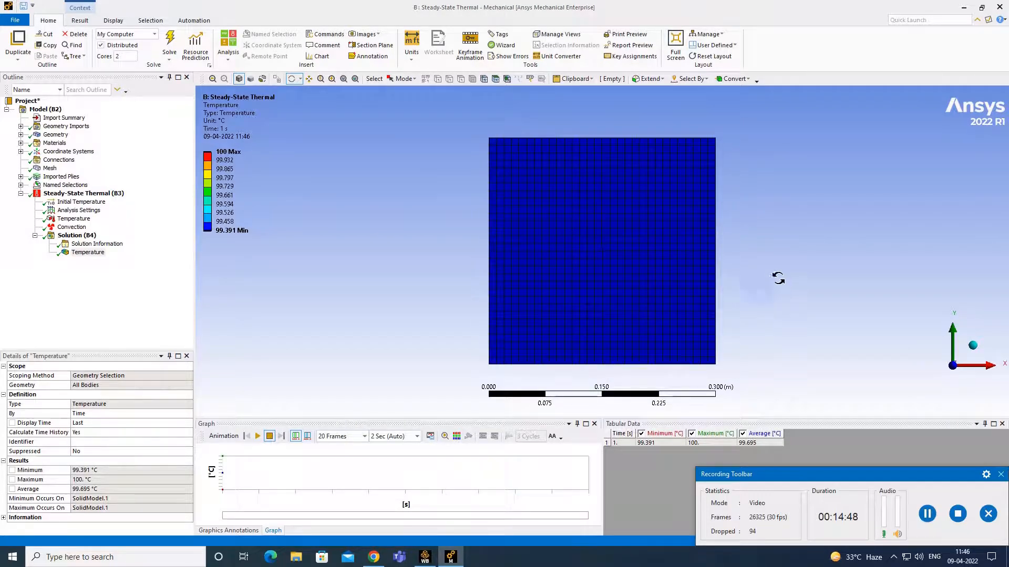
drag(777, 259, 566, 274)
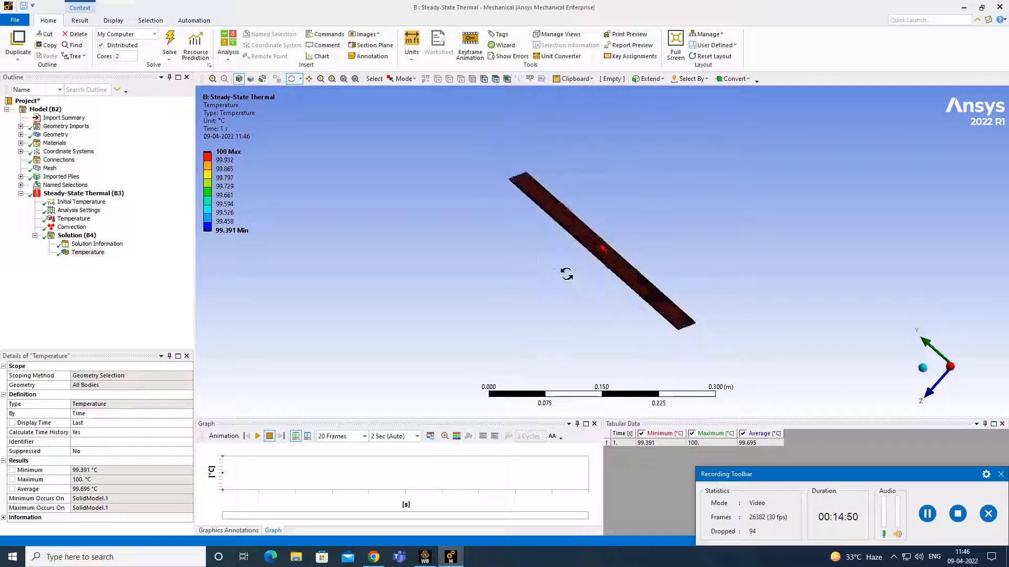
click(933, 347)
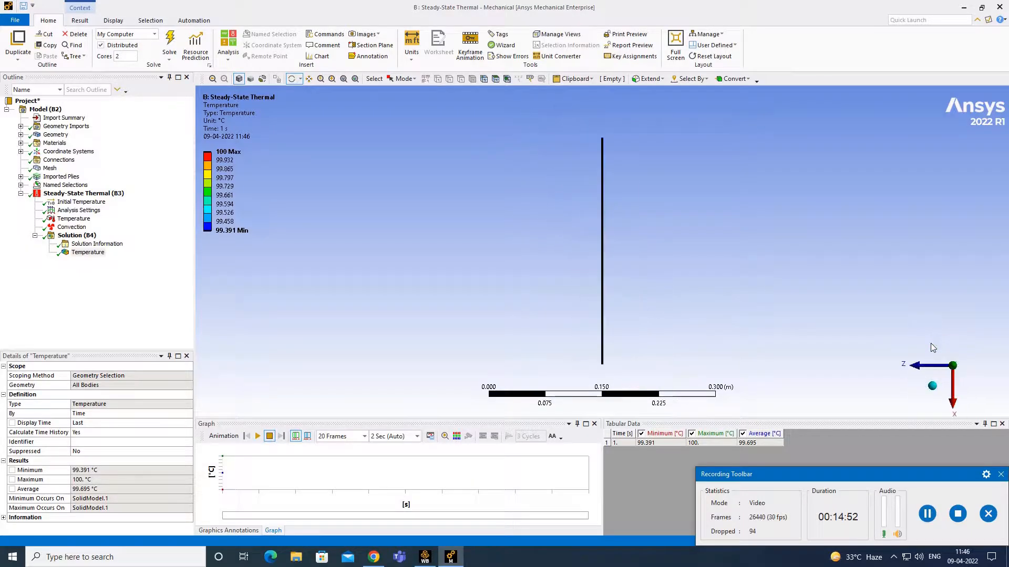
scroll(626, 291, up, 10)
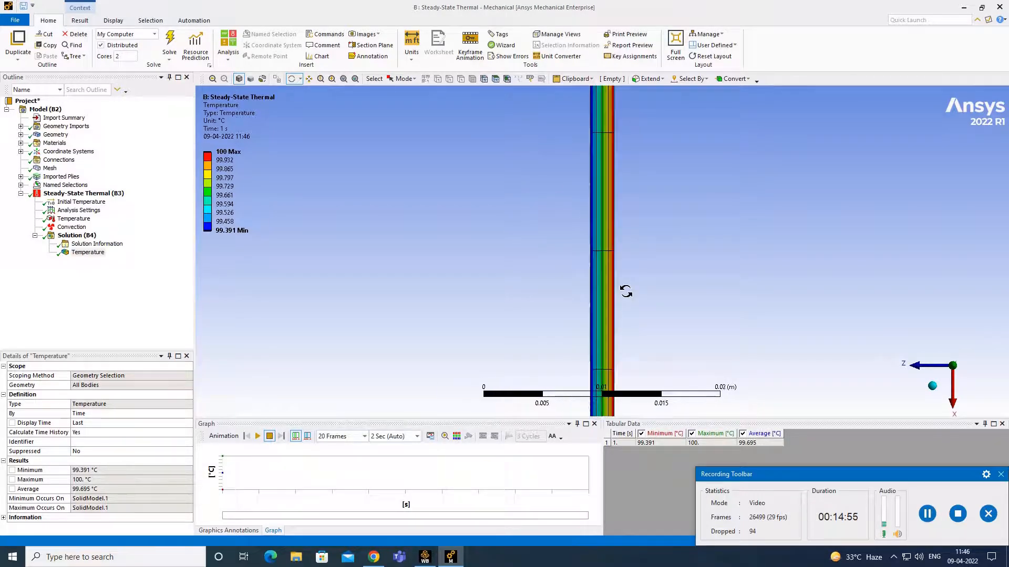
scroll(625, 292, up, 10)
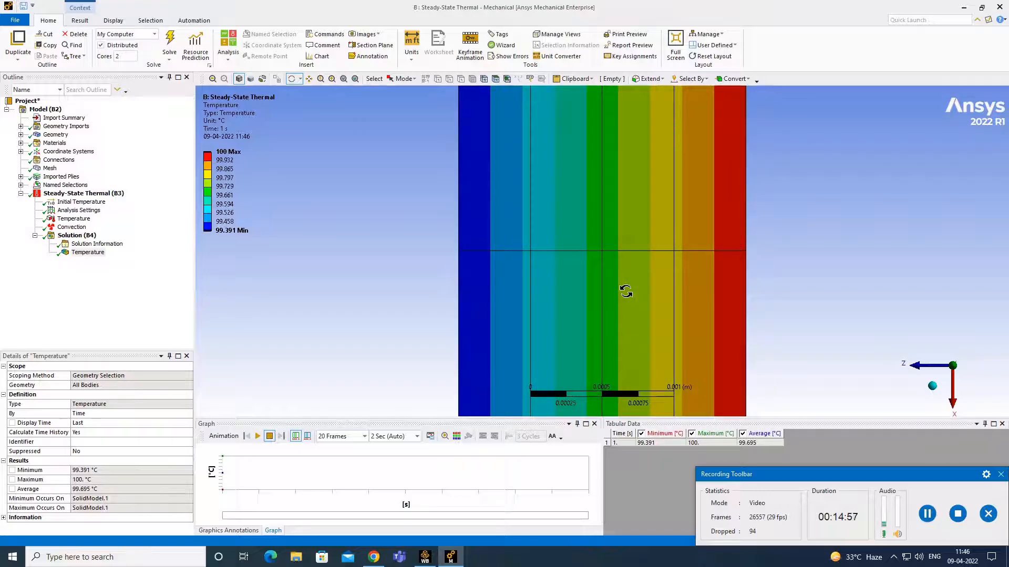
scroll(626, 291, up, 1)
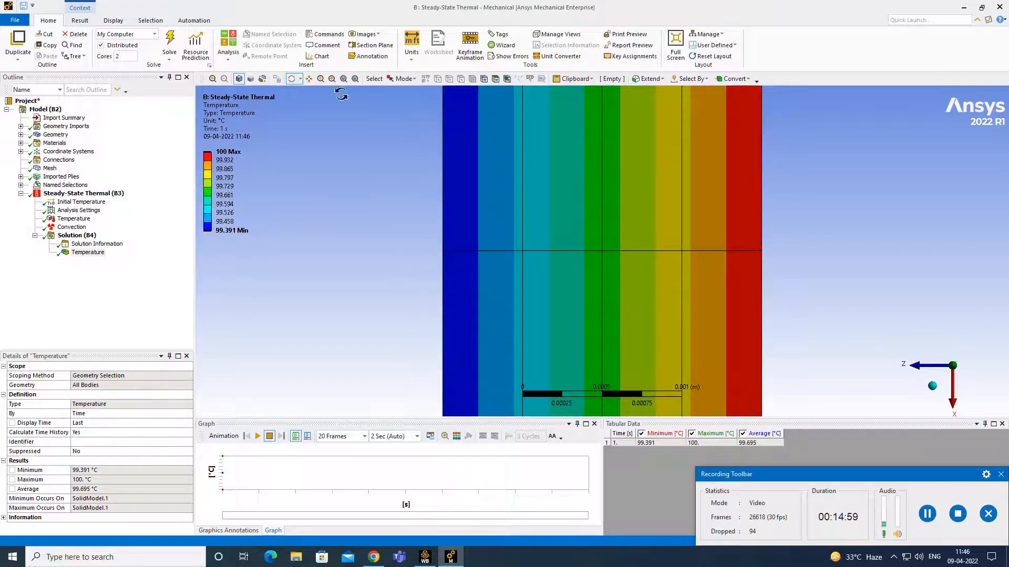
- Probe five thickness points reading 99.997, 99.808, 99.623, 99.496 and 99.397 °C, then review the labels
click(80, 20)
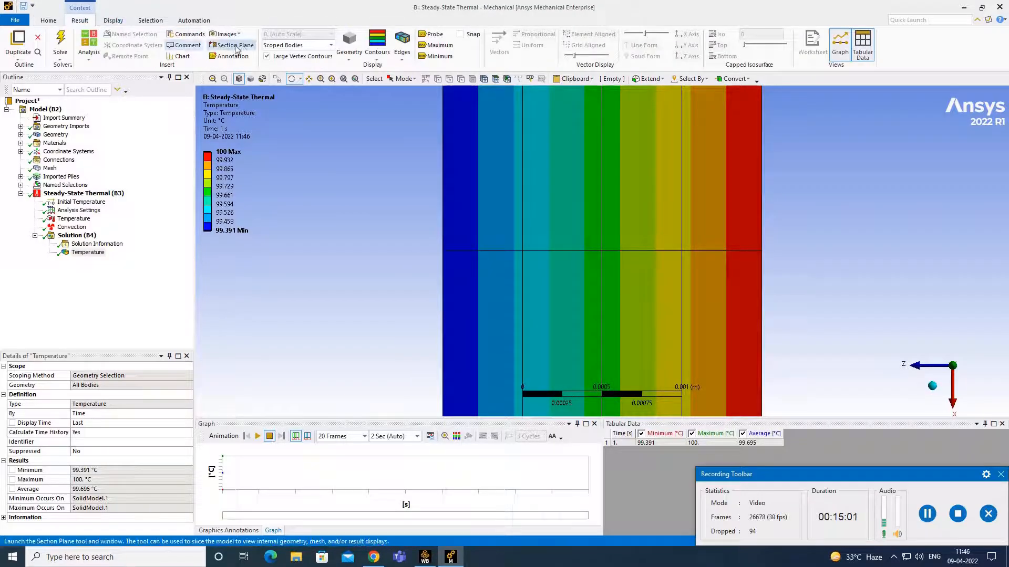
click(432, 34)
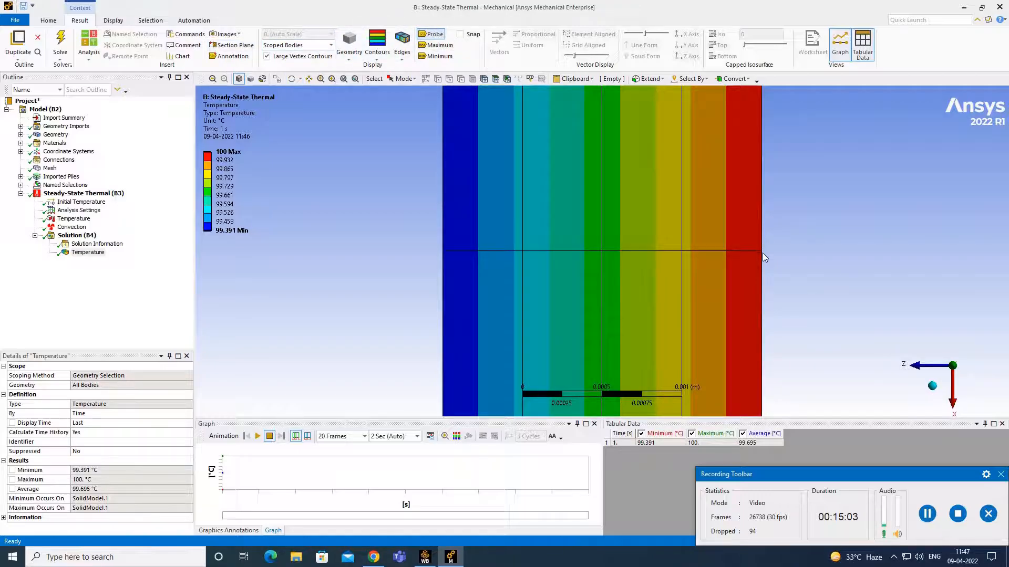
click(736, 252)
click(661, 253)
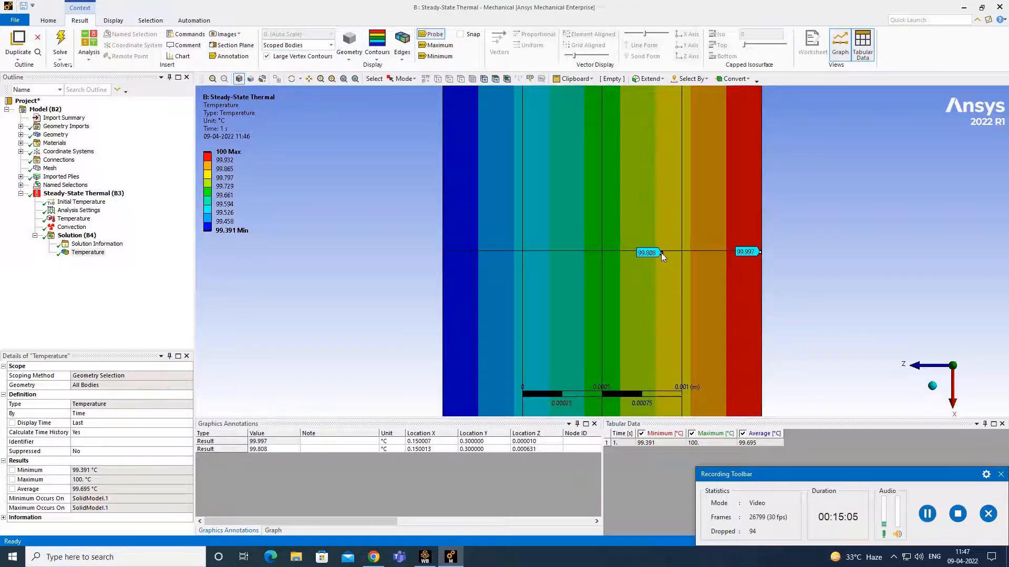
click(564, 253)
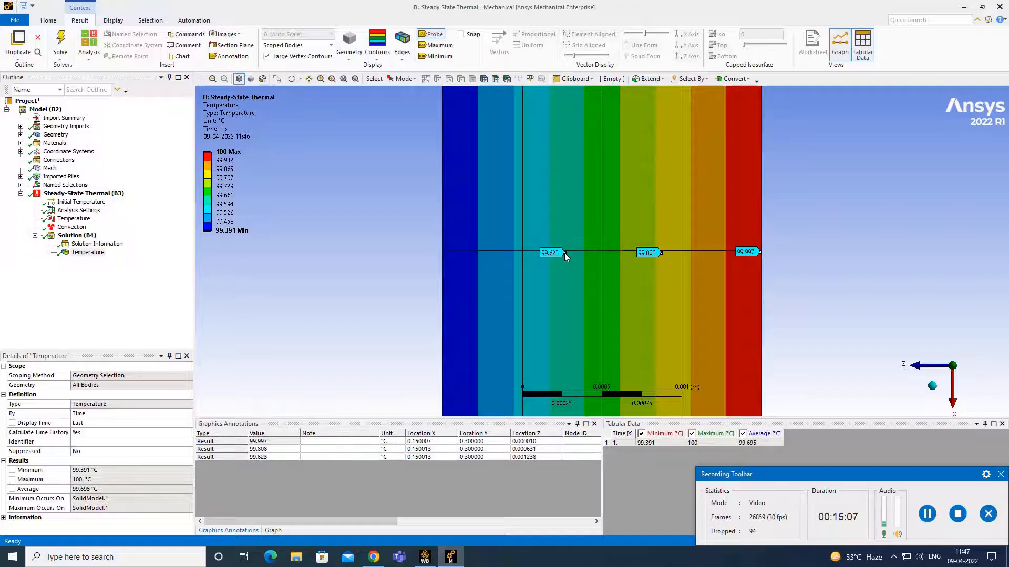
click(499, 256)
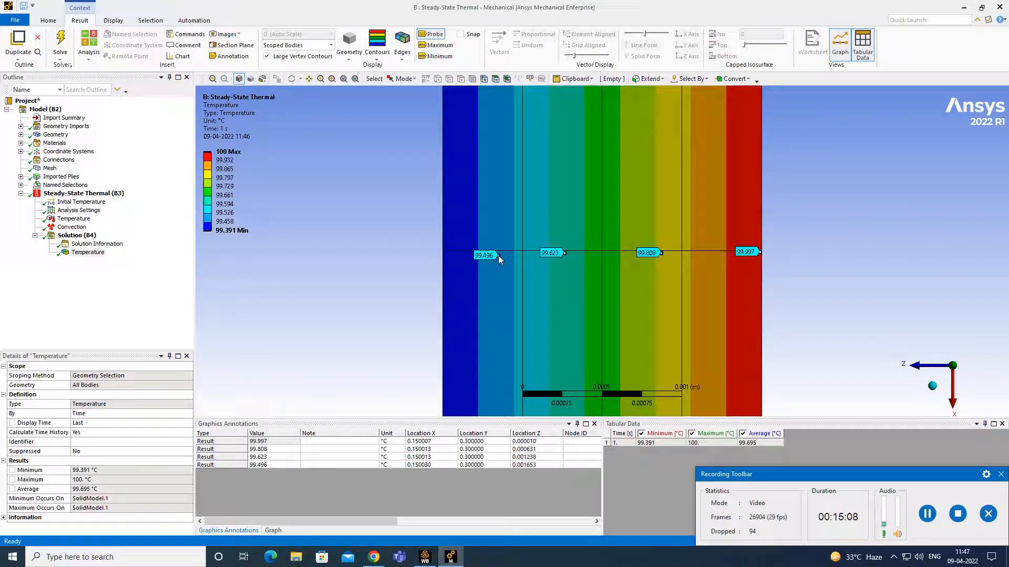
click(446, 258)
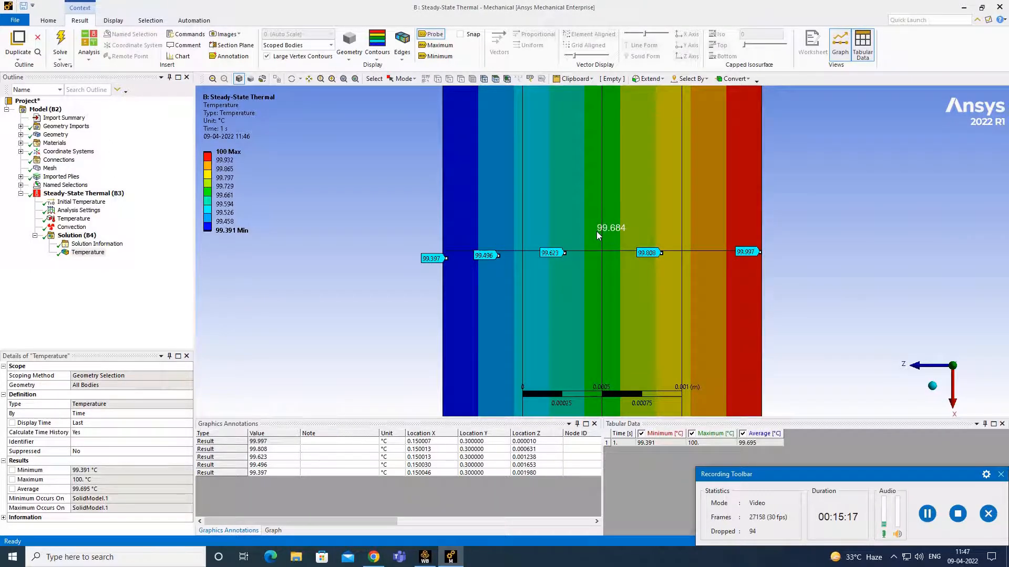
scroll(597, 233, down, 10)
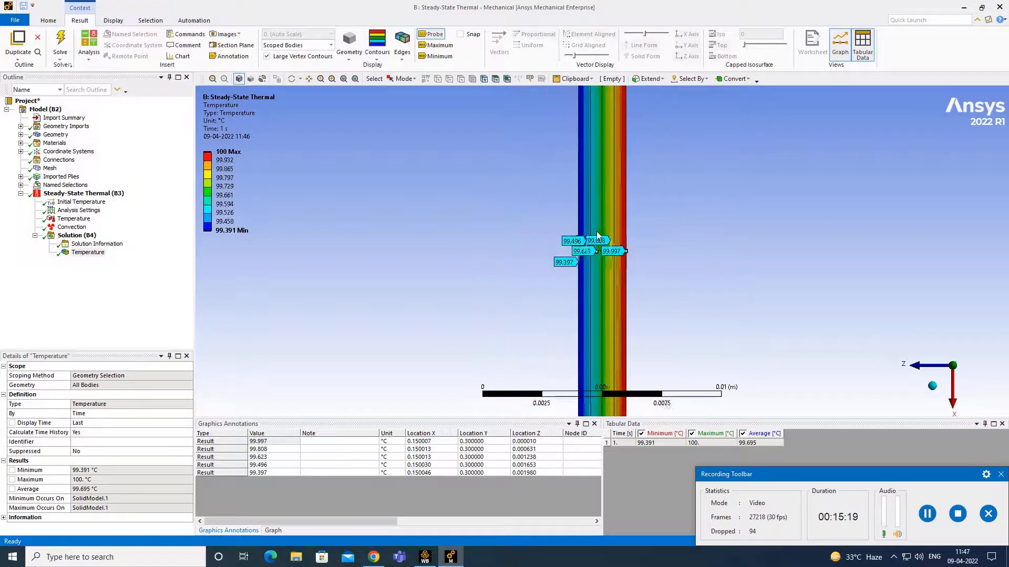
scroll(597, 233, down, 12)
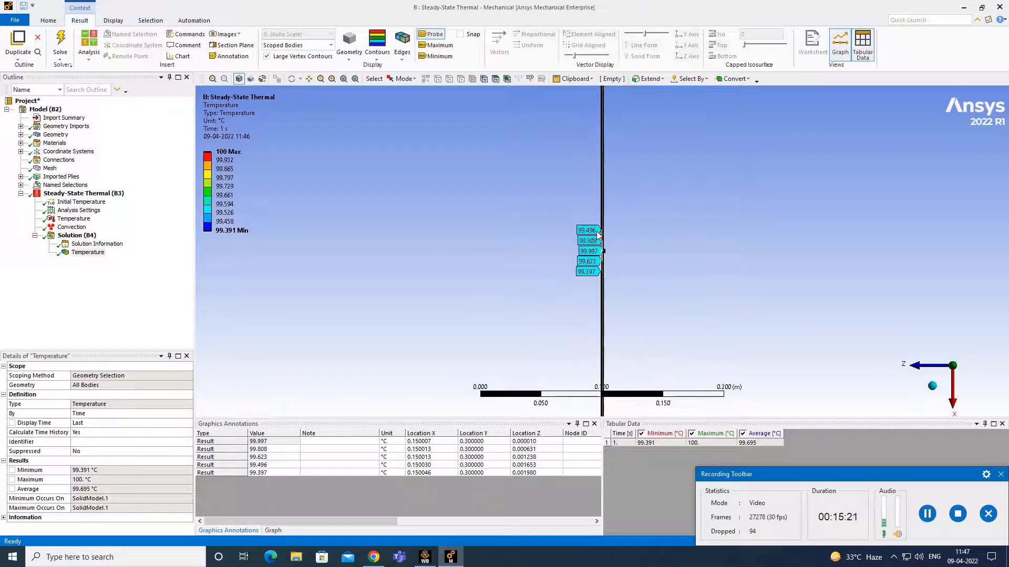
scroll(597, 234, up, 12)
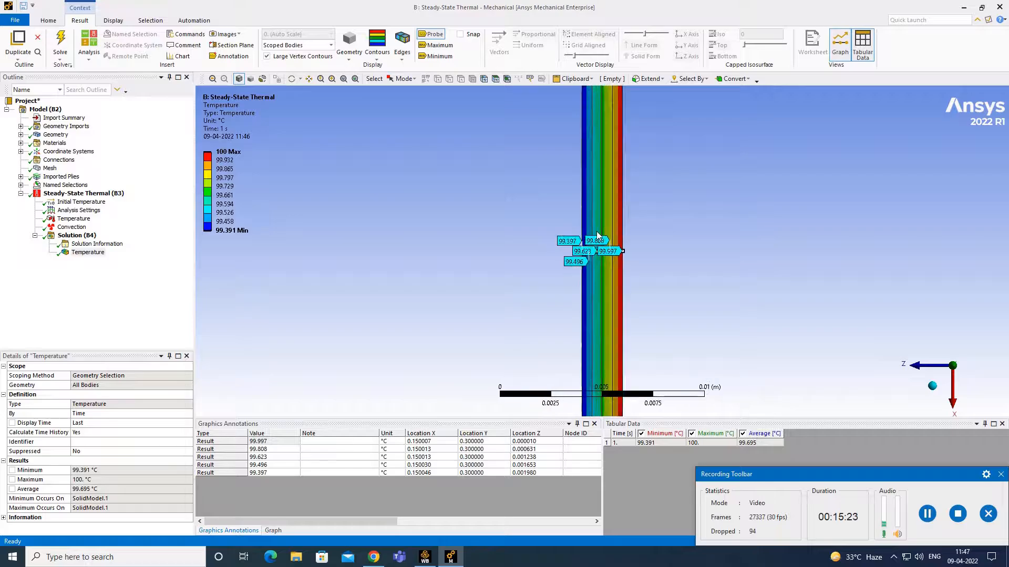
scroll(596, 235, up, 3)
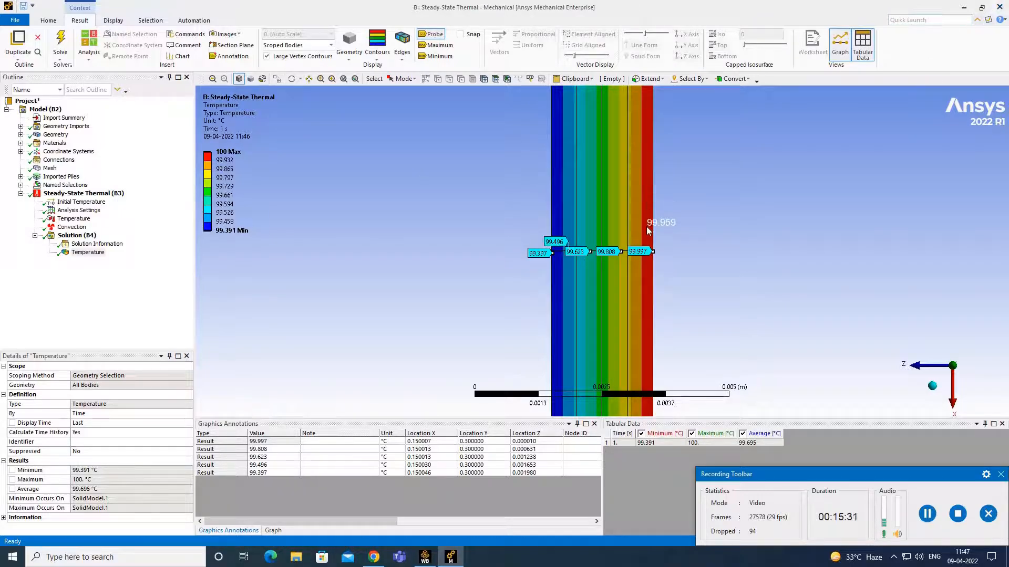
scroll(648, 231, up, 2)
- Dismiss the Solution (B4) insert menu without adding anything and close Mechanical
right_click(84, 236)
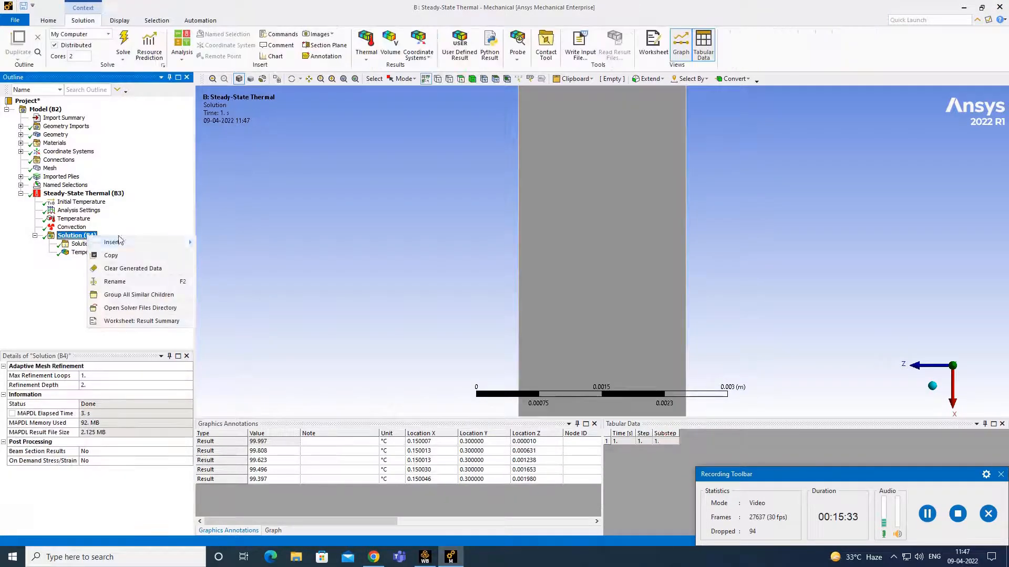
mouse_move(156, 245)
mouse_move(252, 244)
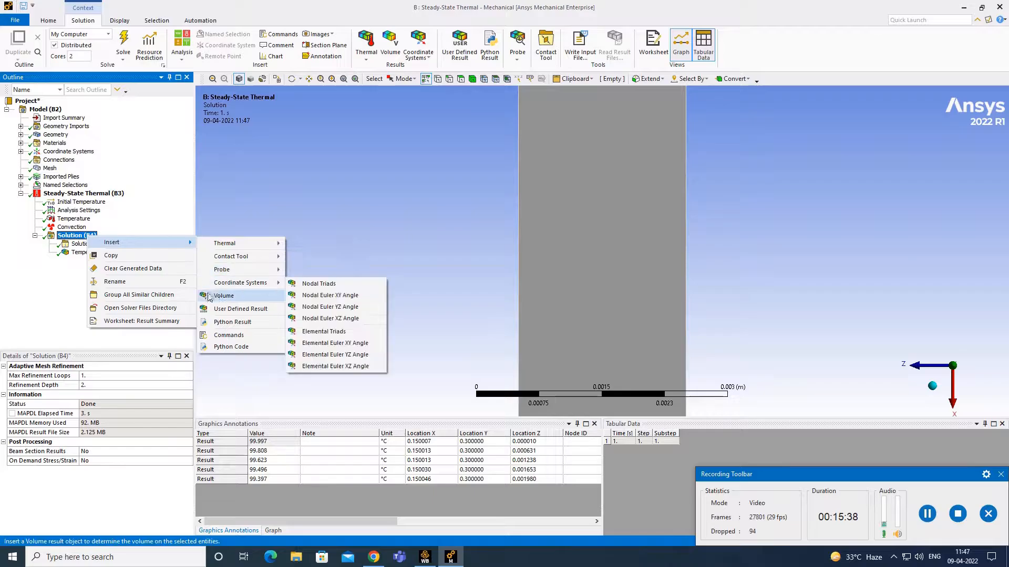
click(305, 219)
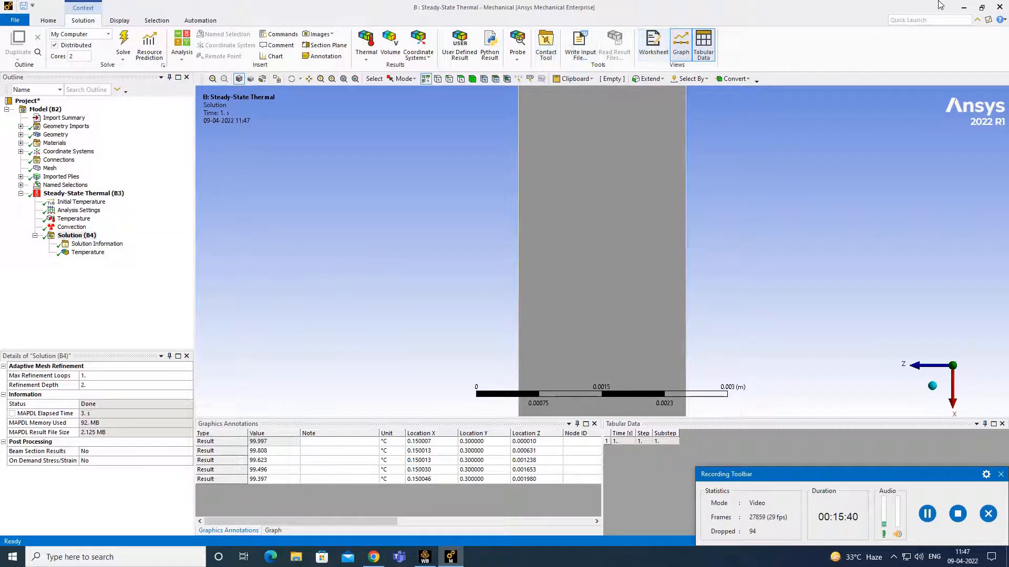
click(999, 9)
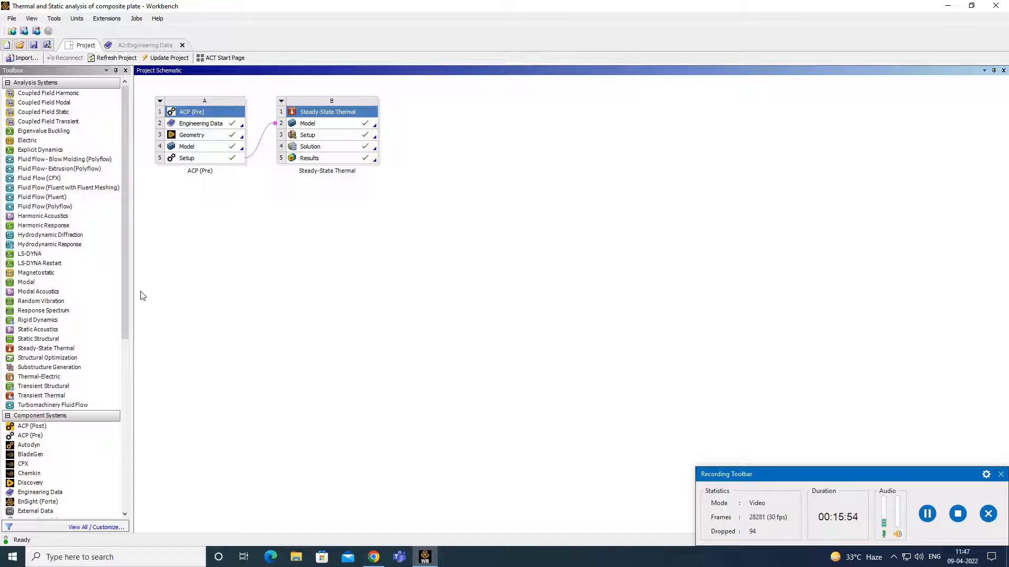
- Link a new Static Structural system to the thermal B4 Solution and edit its C3 Setup in Mechanical
click(50, 340)
drag(50, 340, 361, 150)
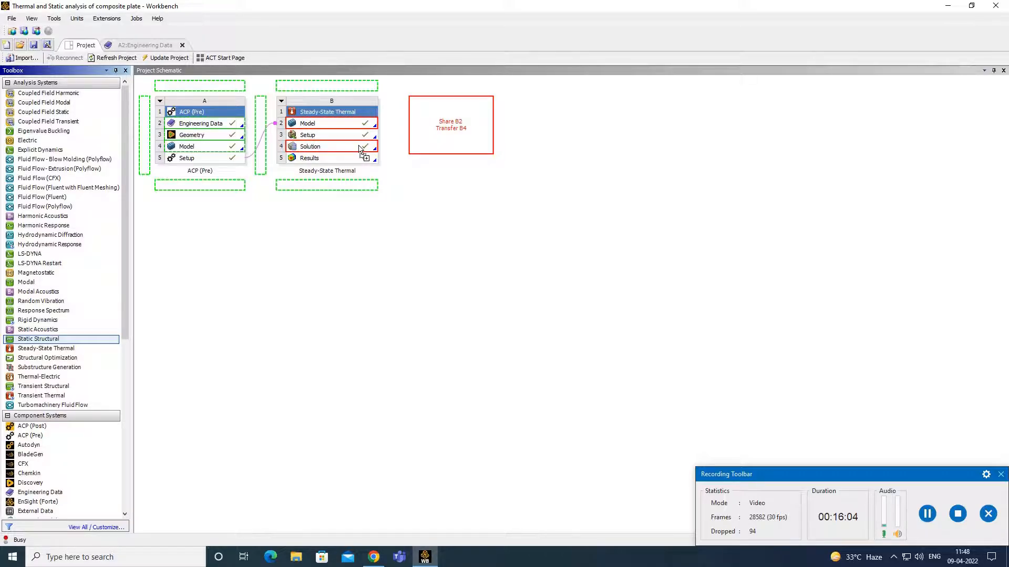
drag(360, 149, 360, 149)
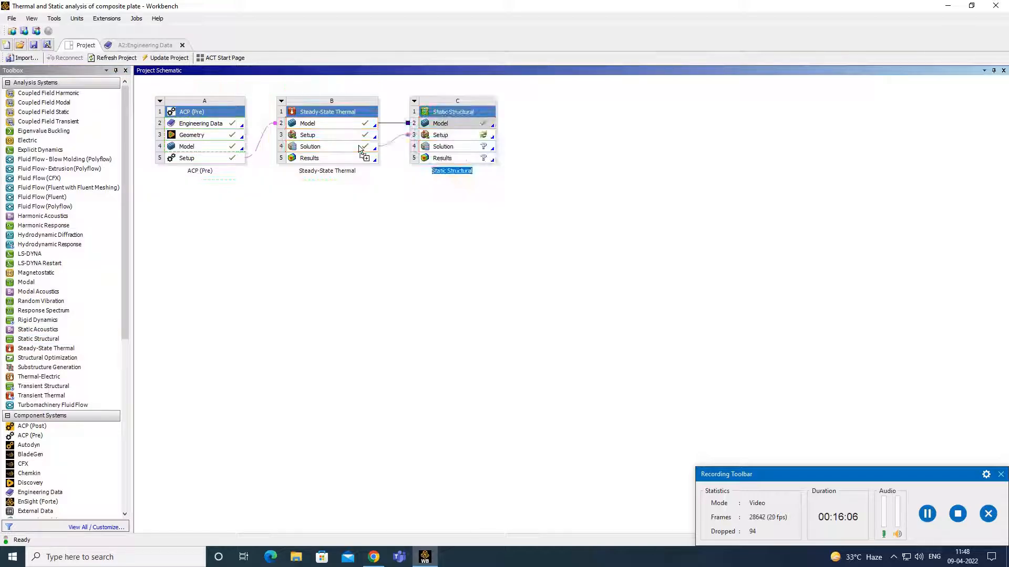
right_click(452, 136)
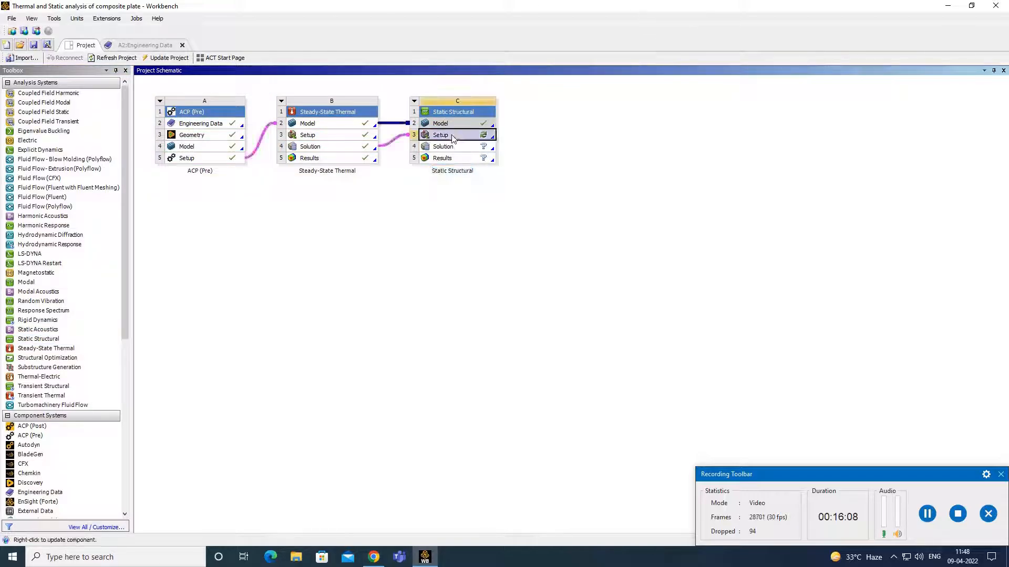
click(474, 141)
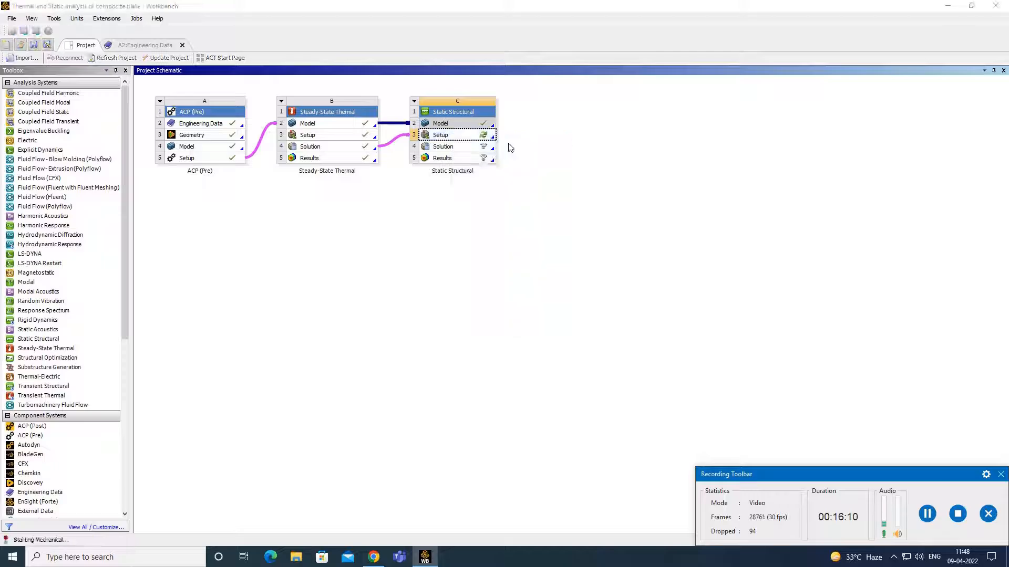
right_click(479, 132)
- Zoom out and set an isometric view so the whole composite plate fits on screen
click(648, 148)
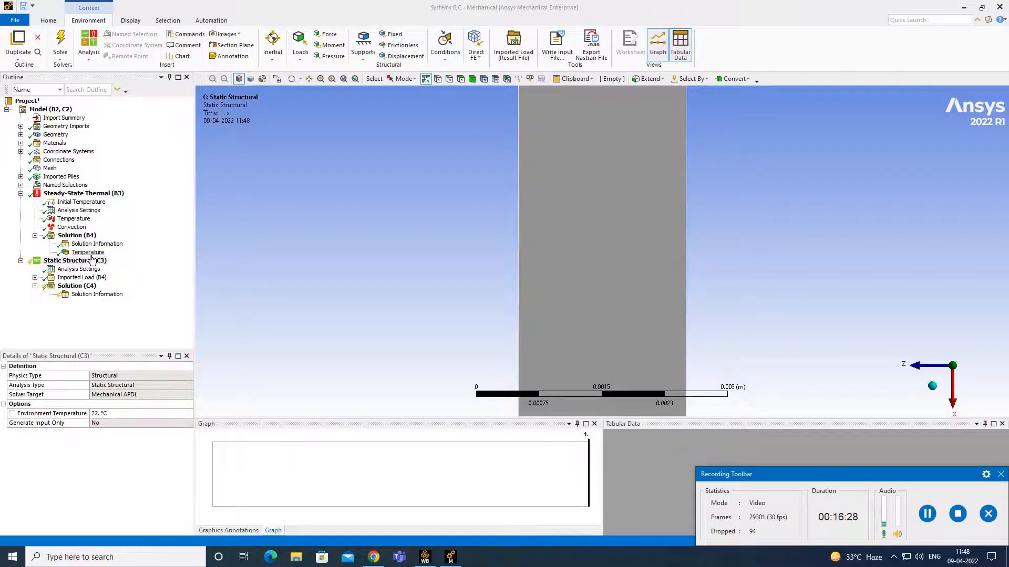
right_click(102, 262)
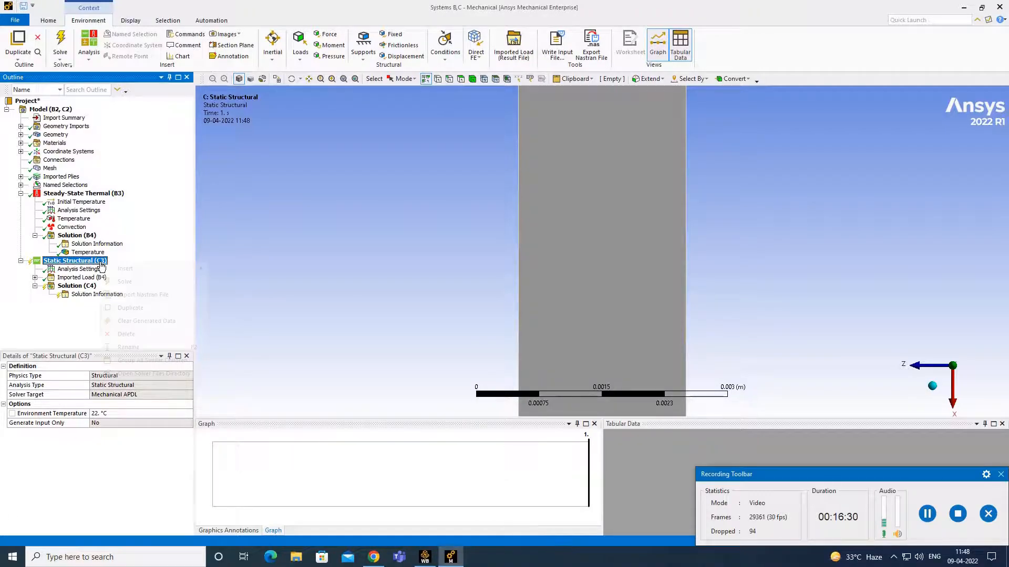
click(313, 266)
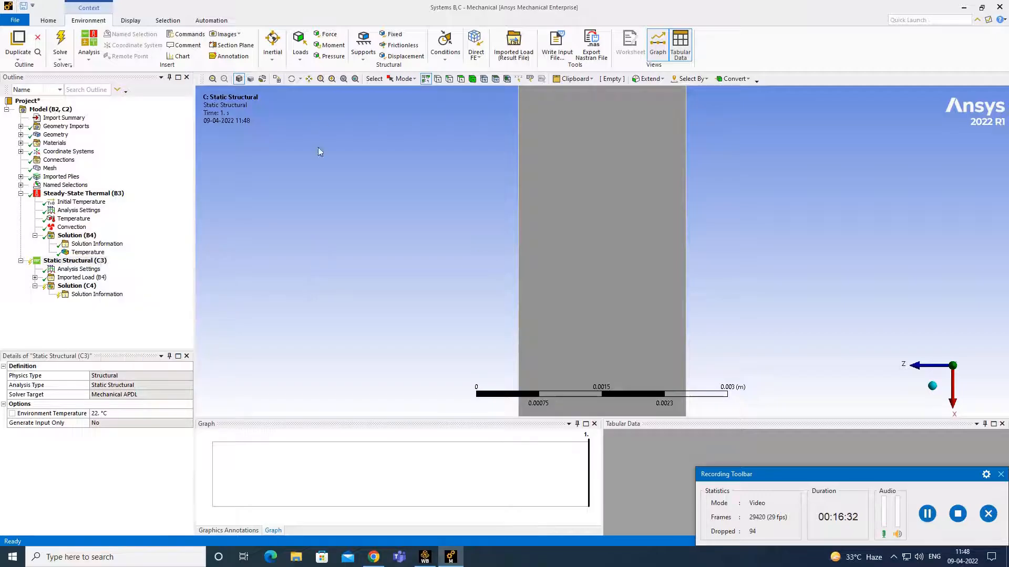
scroll(567, 209, down, 5)
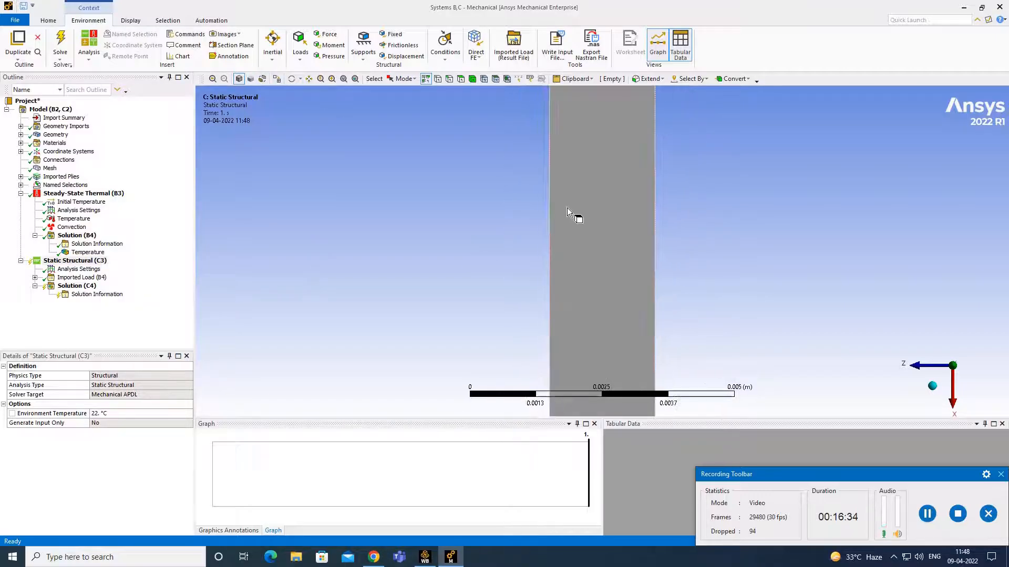
click(933, 388)
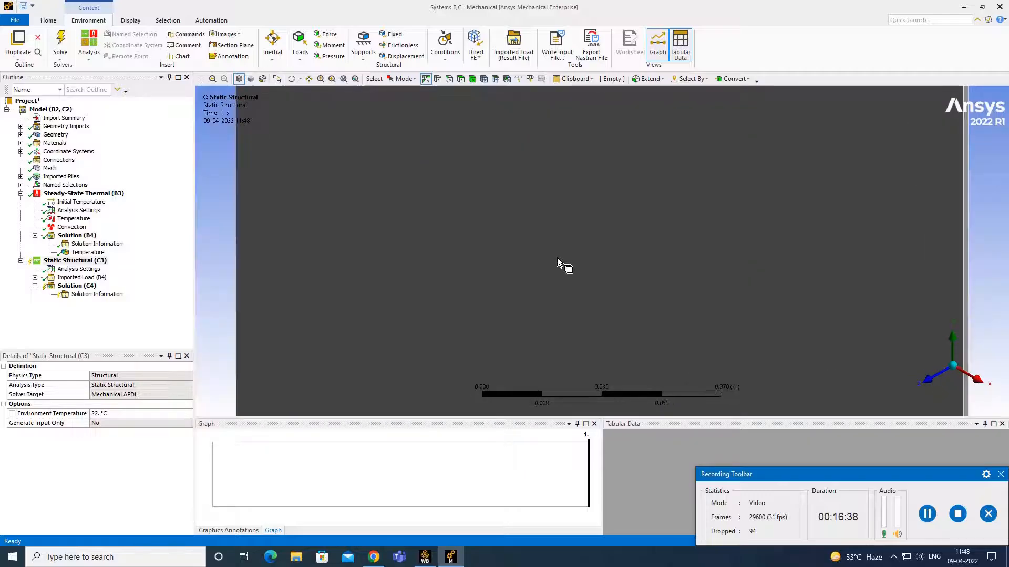
scroll(557, 258, down, 5)
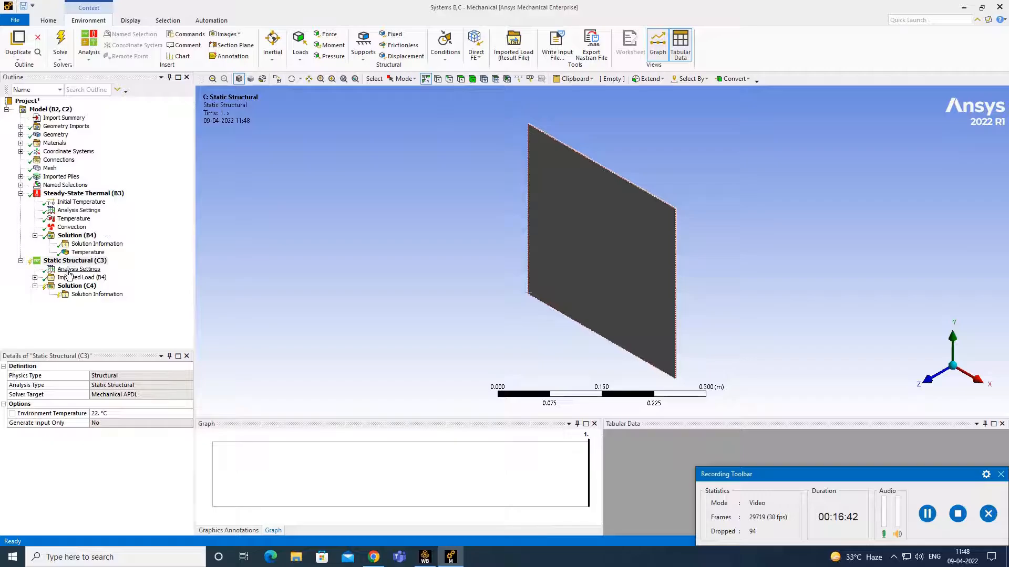
- Insert a Fixed Support under Static Structural (C3) and tilt the plate to expose its edges
right_click(84, 261)
mouse_move(150, 271)
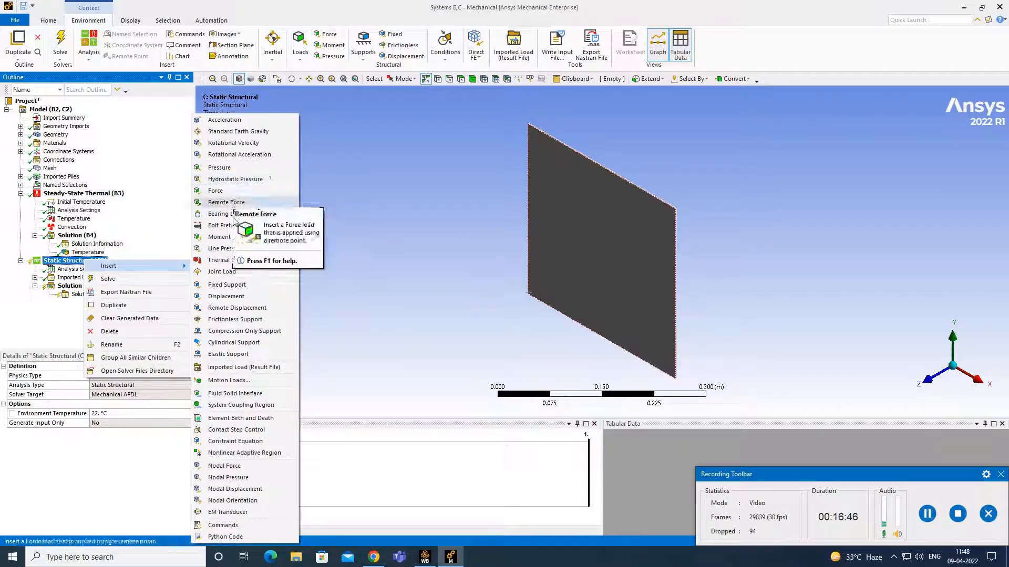
click(235, 285)
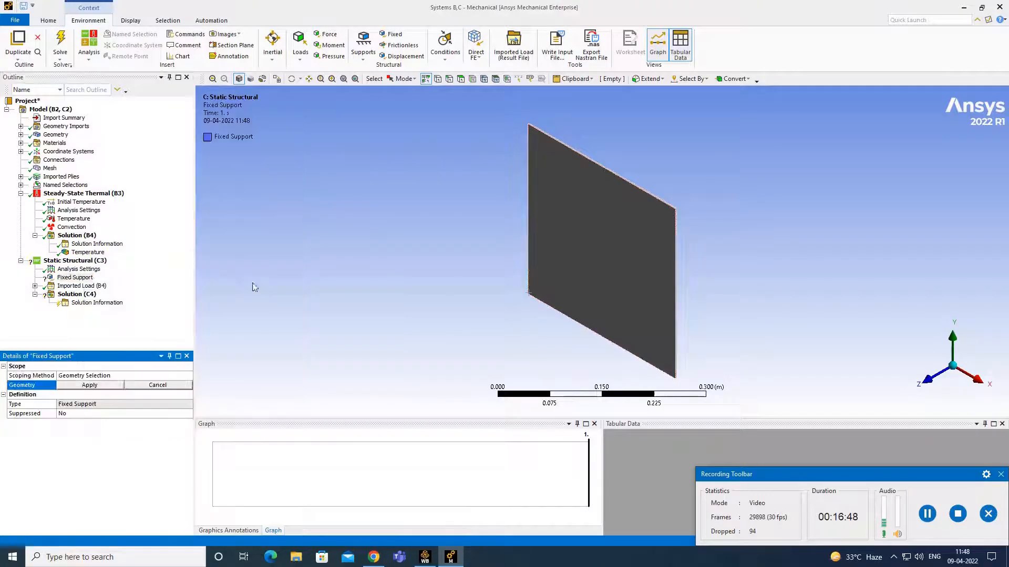
middle_drag(602, 251, 576, 262)
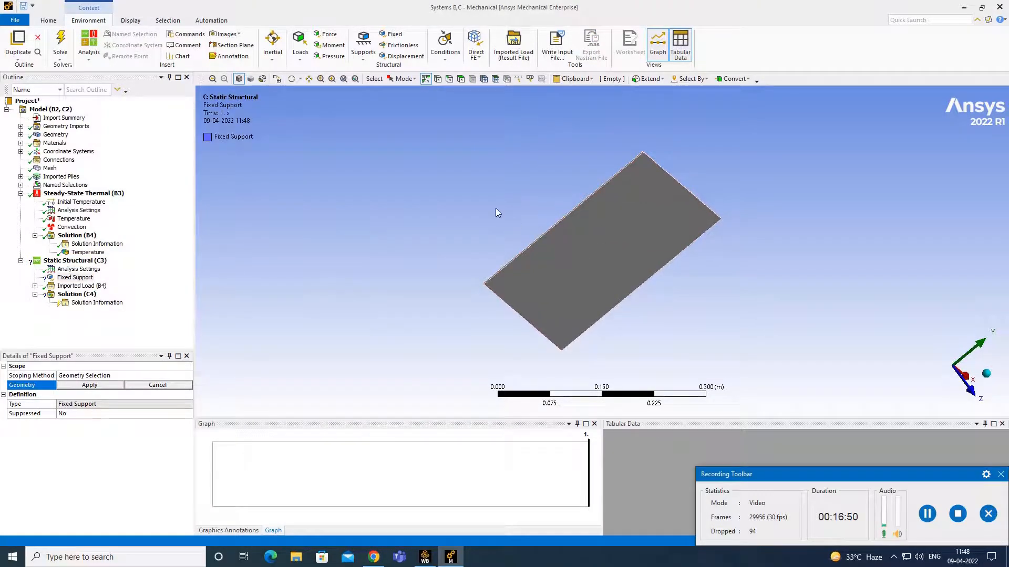
scroll(496, 208, up, 5)
middle_drag(500, 207, 516, 225)
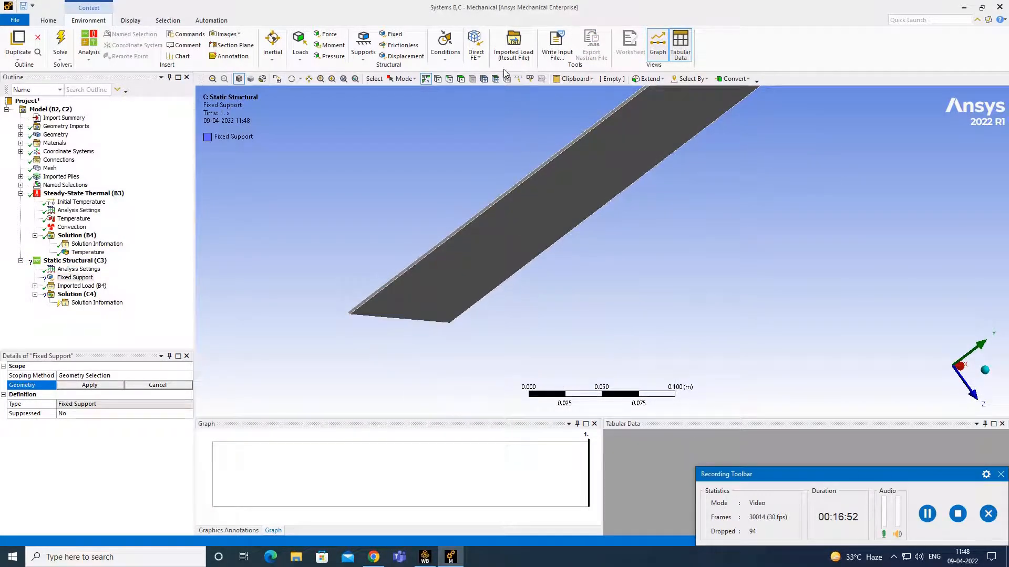
- Select the plate's four side edges with the Edge filter and apply them as the support scope
click(462, 80)
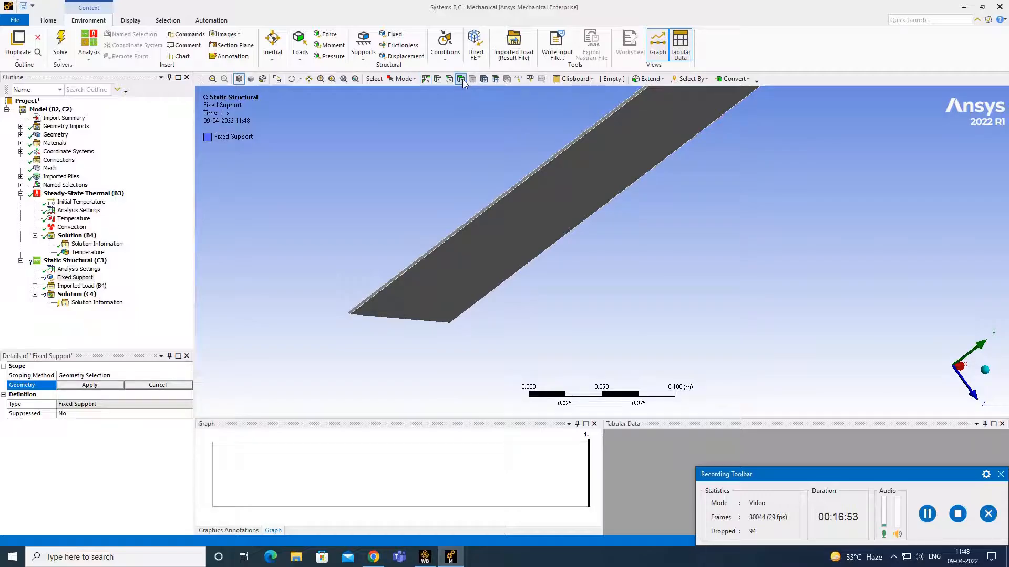
click(510, 188)
scroll(746, 231, down, 3)
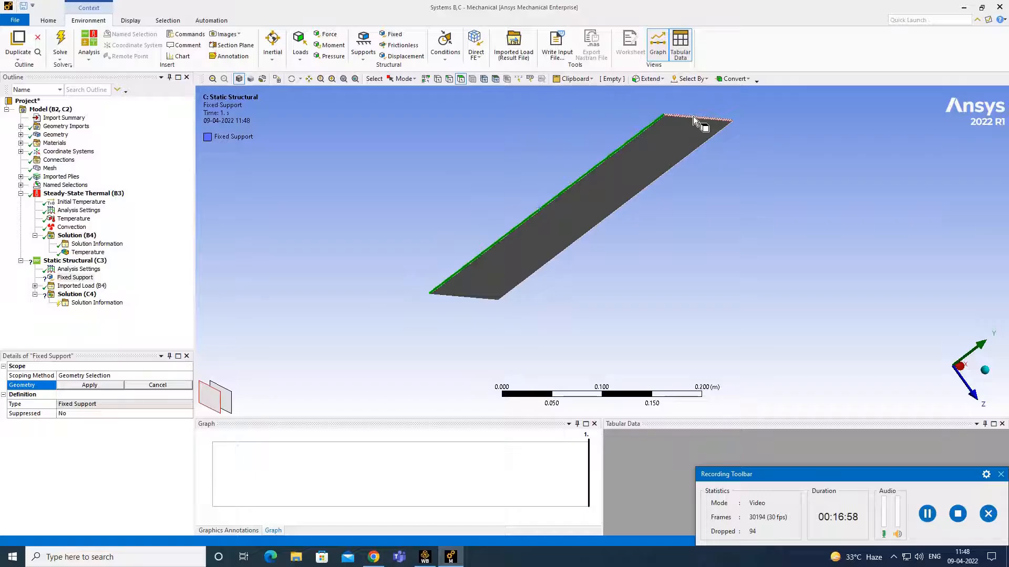
middle_drag(786, 142, 668, 205)
ctrl+click(682, 189)
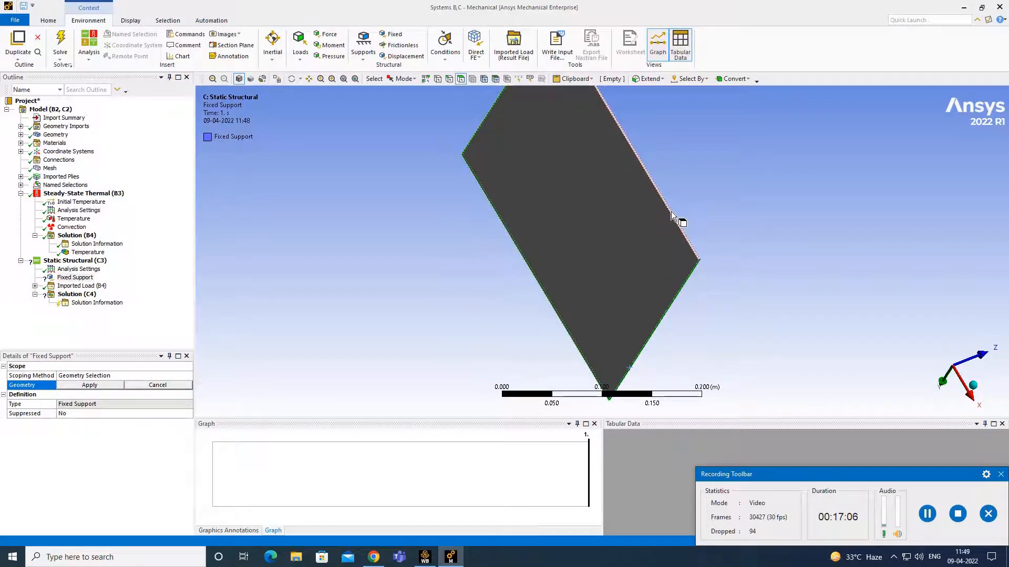
ctrl+click(671, 211)
middle_drag(708, 216, 422, 307)
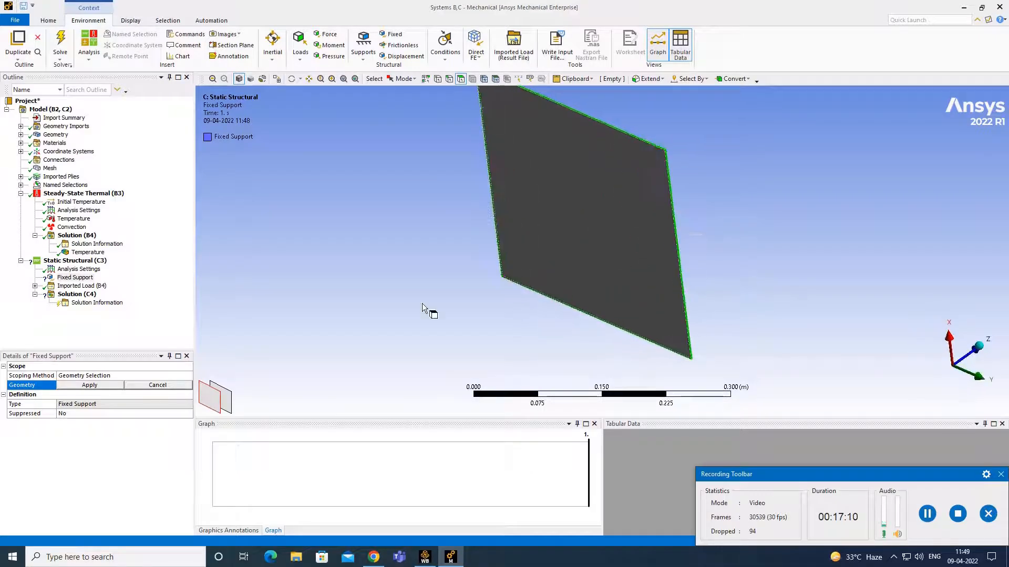
click(81, 383)
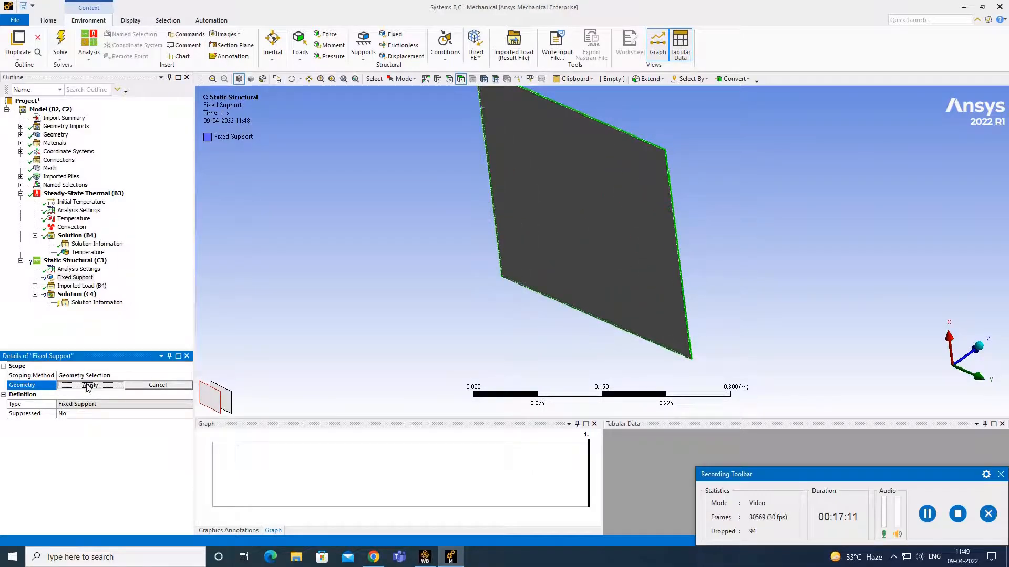
click(94, 261)
right_click(94, 262)
- Insert a Force and scope it to a single element face with the mesh displayed
mouse_move(157, 266)
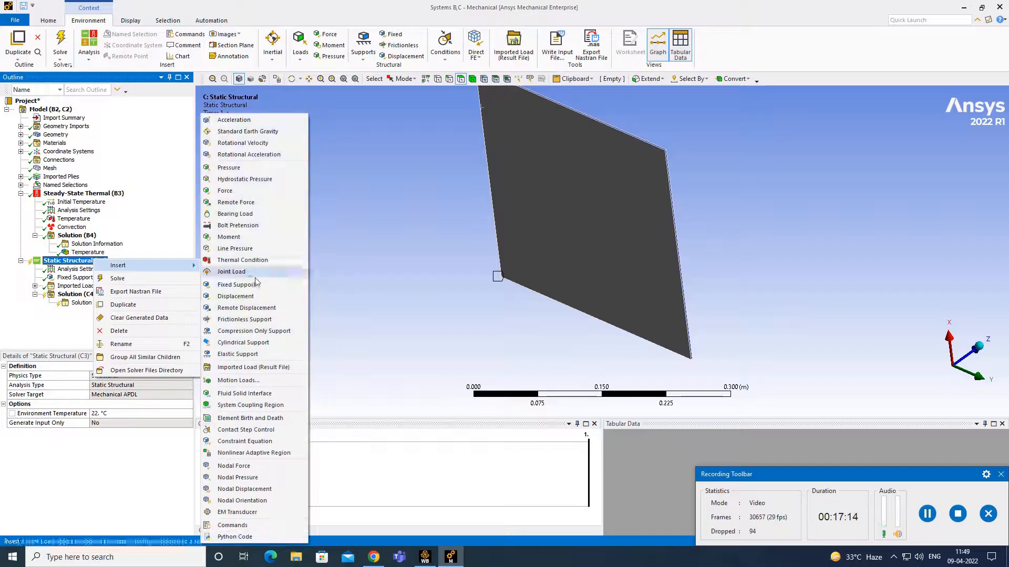
click(238, 191)
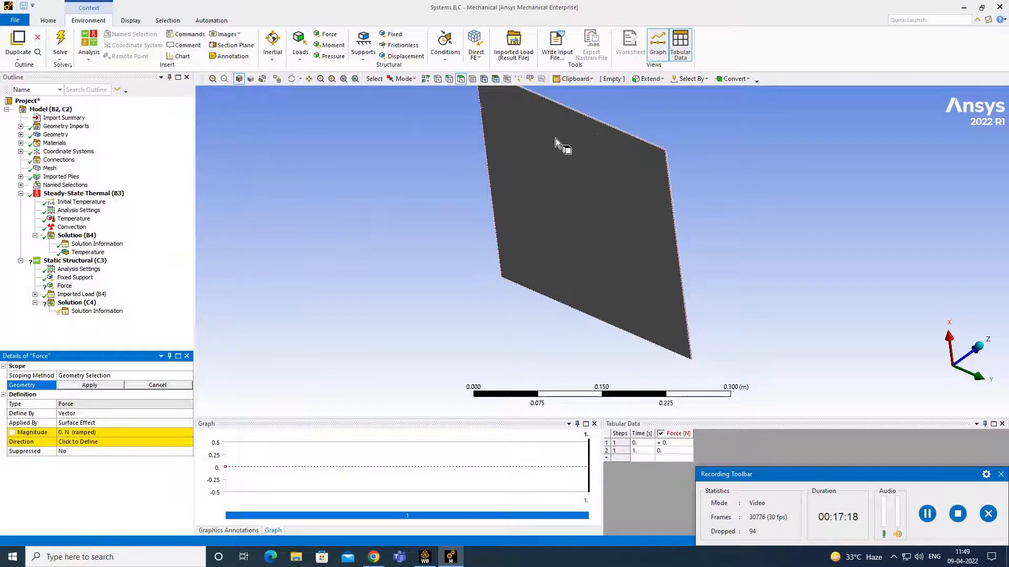
middle_drag(584, 213, 500, 187)
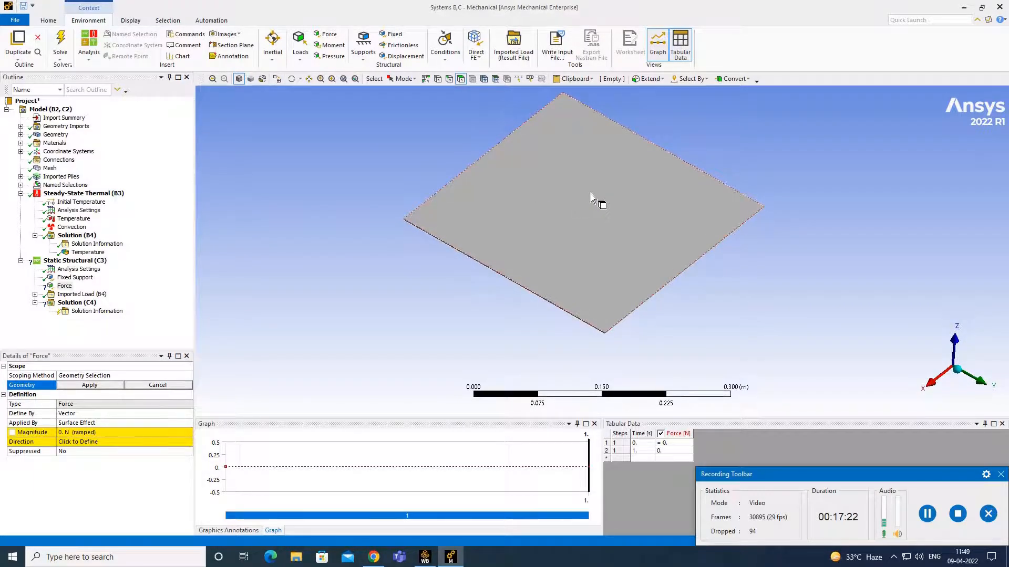
click(495, 80)
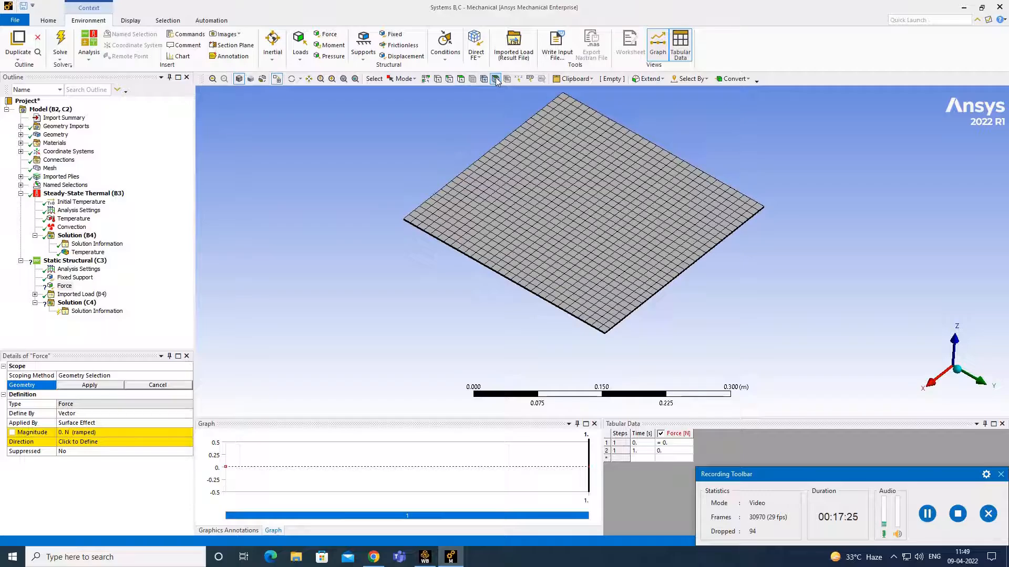
click(576, 203)
middle_drag(730, 140, 652, 159)
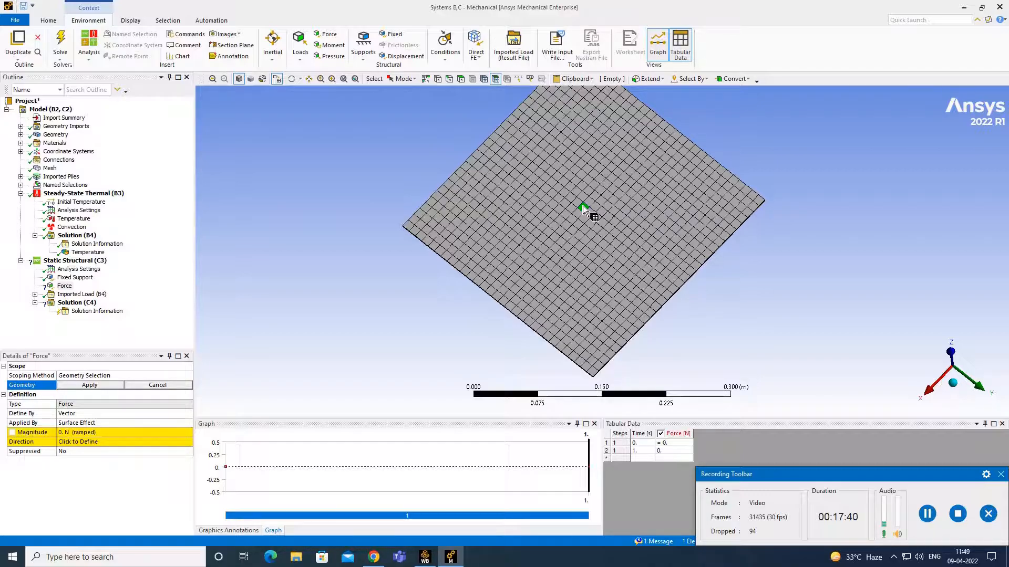
click(87, 386)
- Set the force to 1000 N along Z, then reverse its magnitude to -1000 N
click(78, 435)
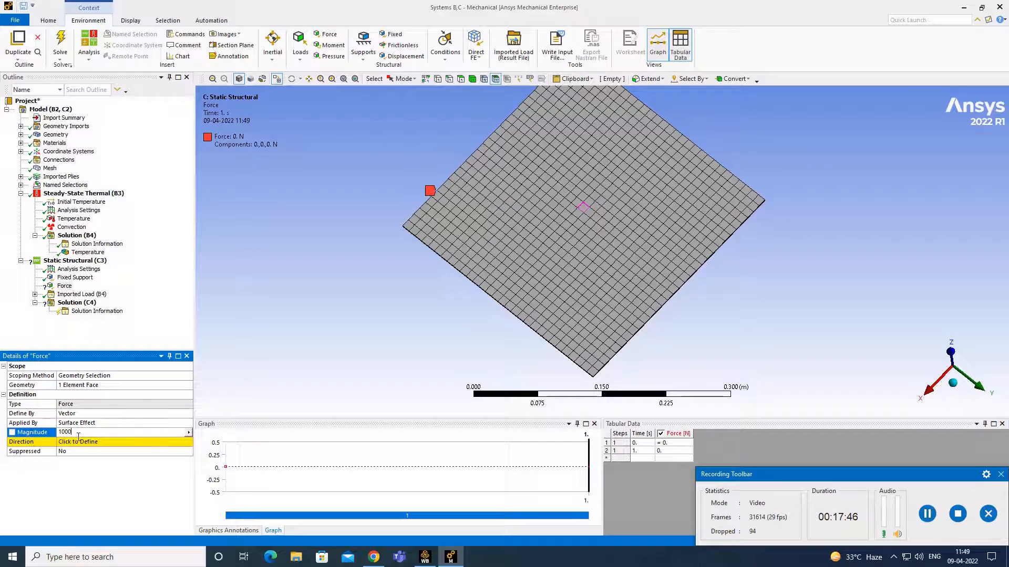
text(1000)
key(Return)
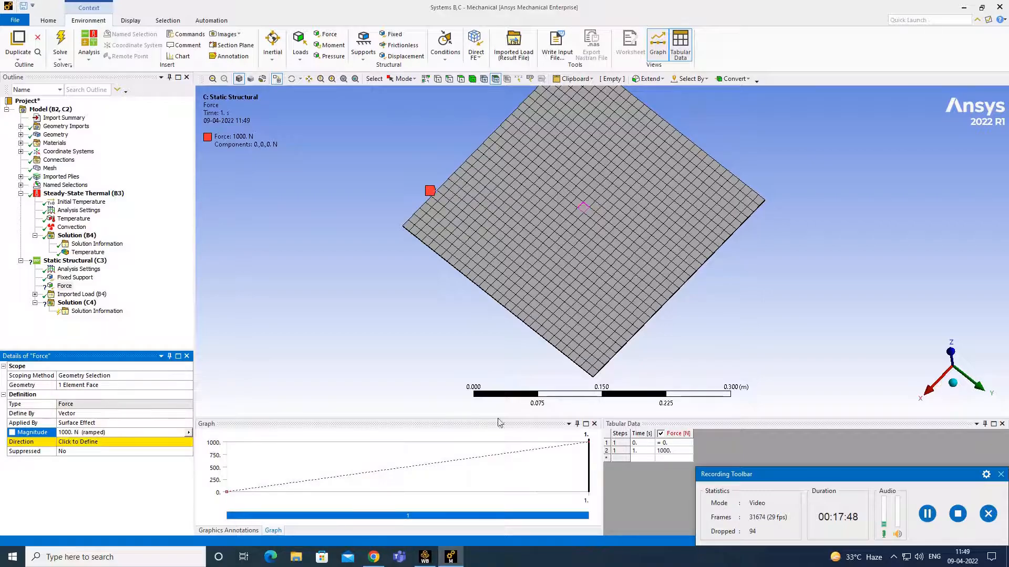
middle_drag(636, 321, 599, 254)
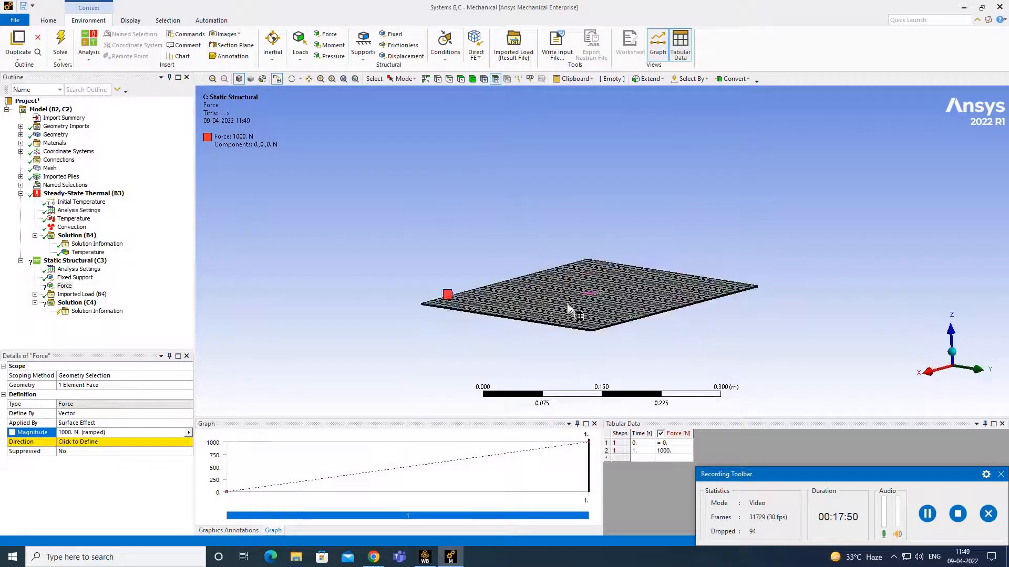
click(124, 440)
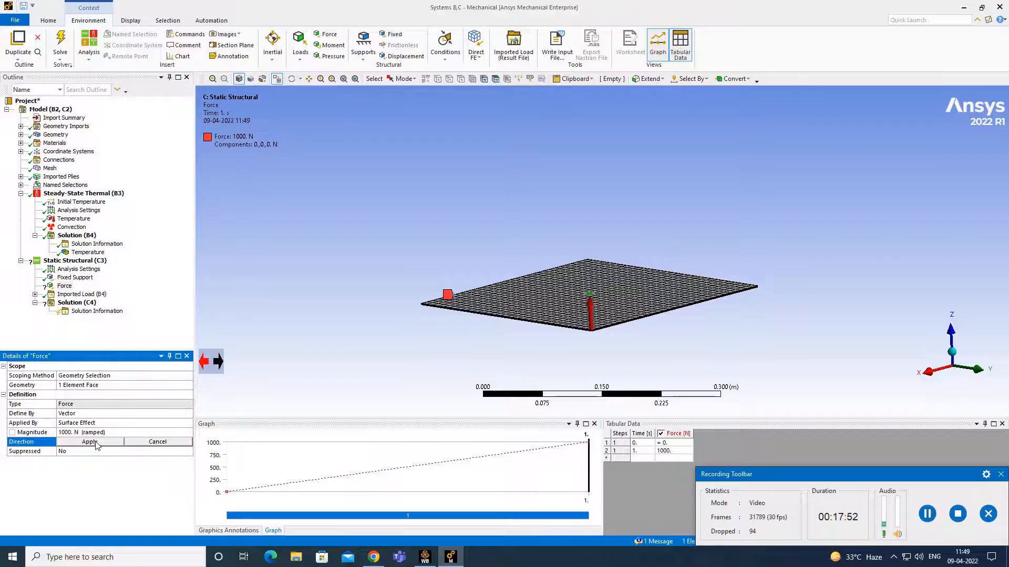
click(104, 444)
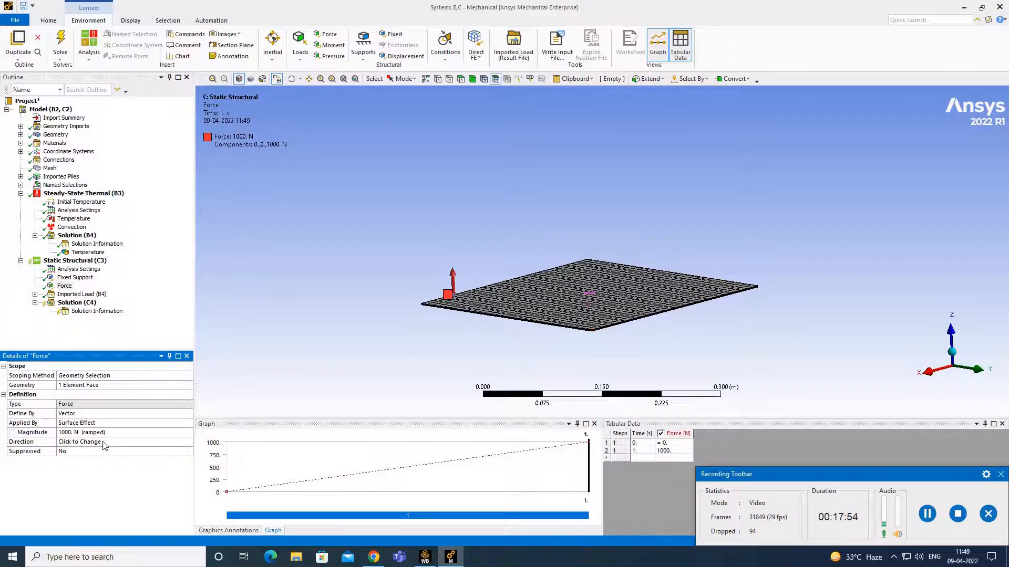
middle_drag(666, 215, 562, 294)
click(63, 432)
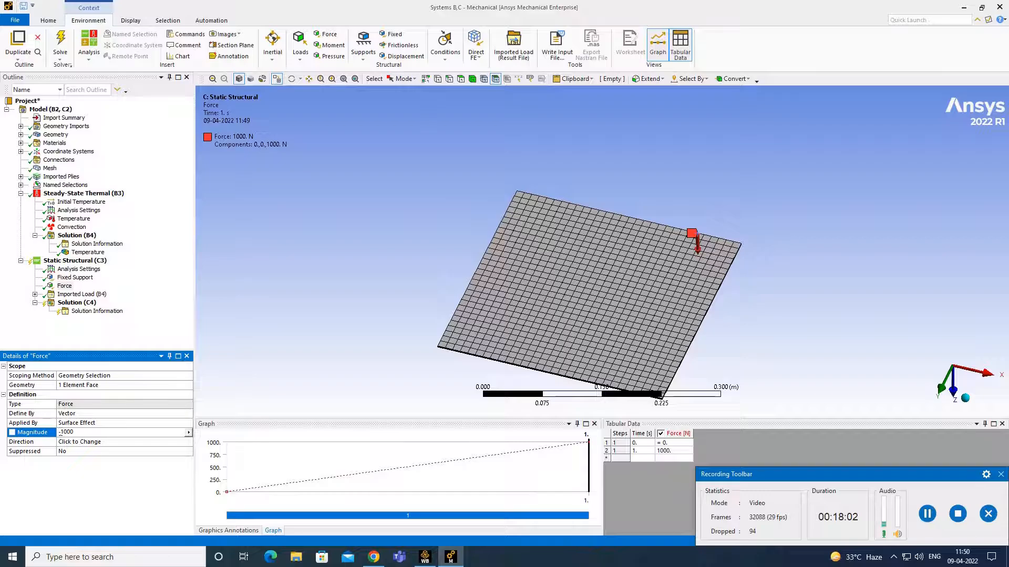
key(Return)
middle_drag(870, 265, 463, 204)
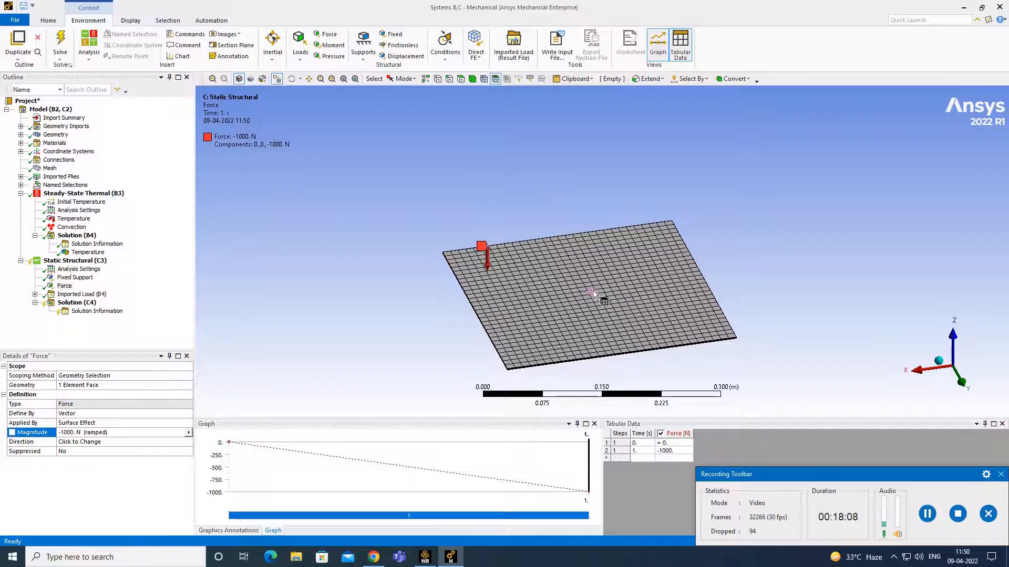
- Add a Total Deformation result to Solution (C4)
click(73, 303)
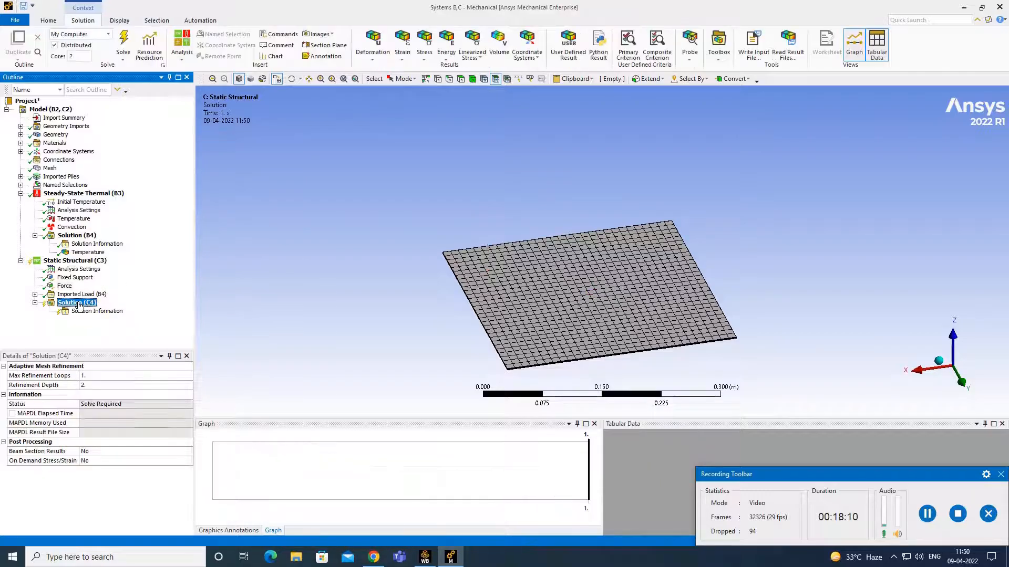
right_click(79, 304)
mouse_move(105, 311)
mouse_move(271, 312)
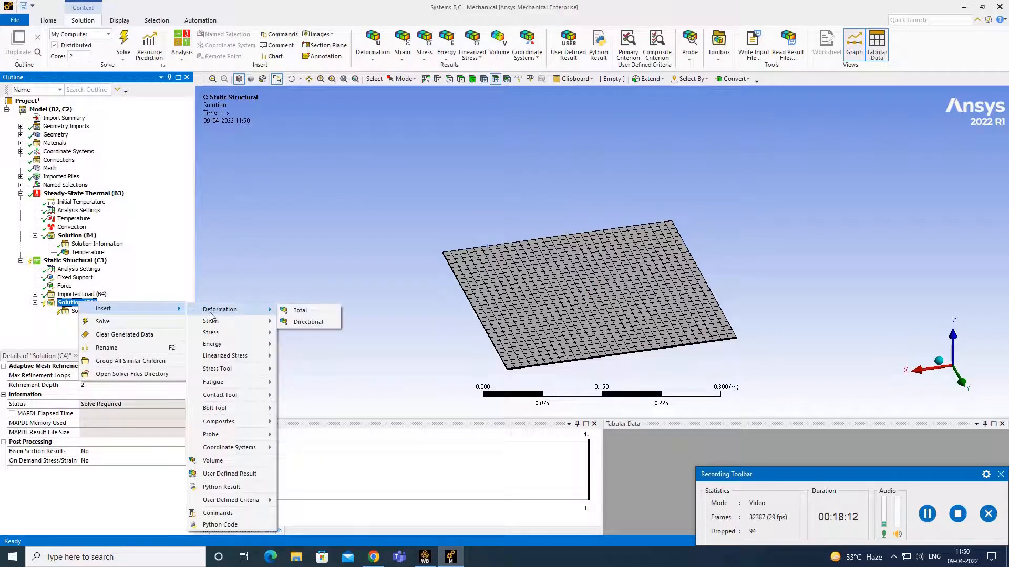
click(302, 312)
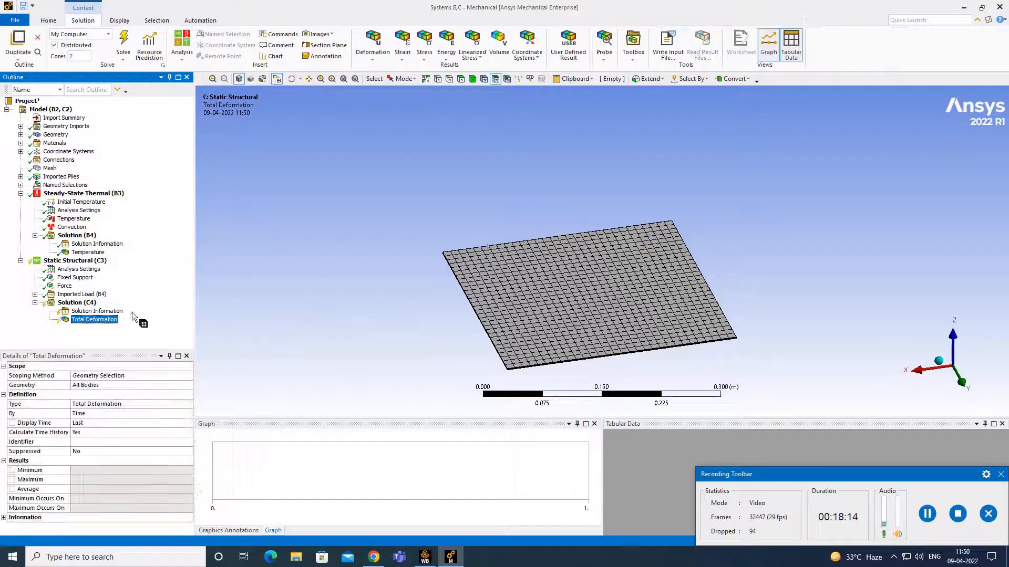
- Add an Equivalent Elastic Strain result with Sub Scope By set to Layer
right_click(90, 306)
mouse_move(113, 308)
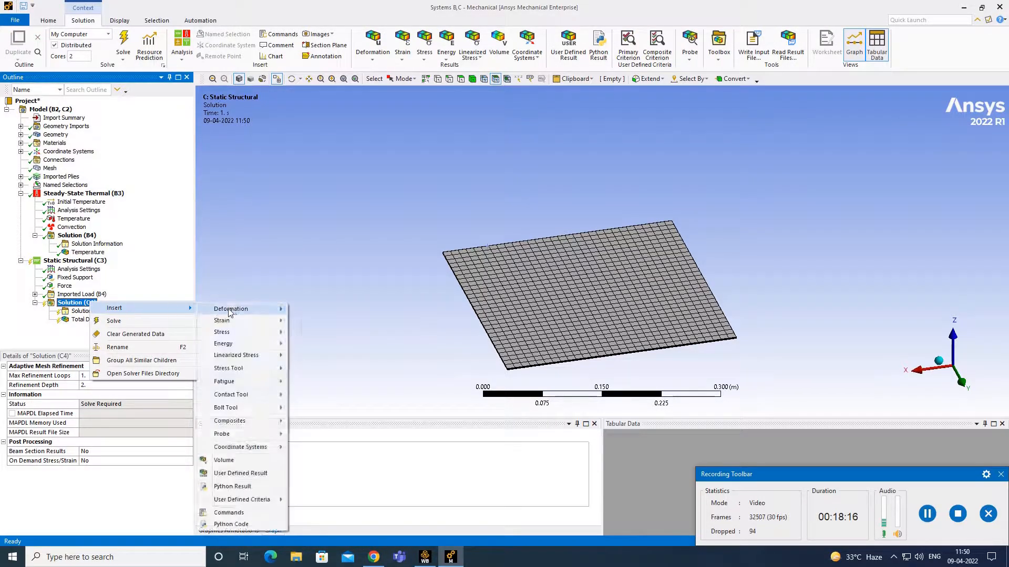
mouse_move(237, 318)
click(320, 321)
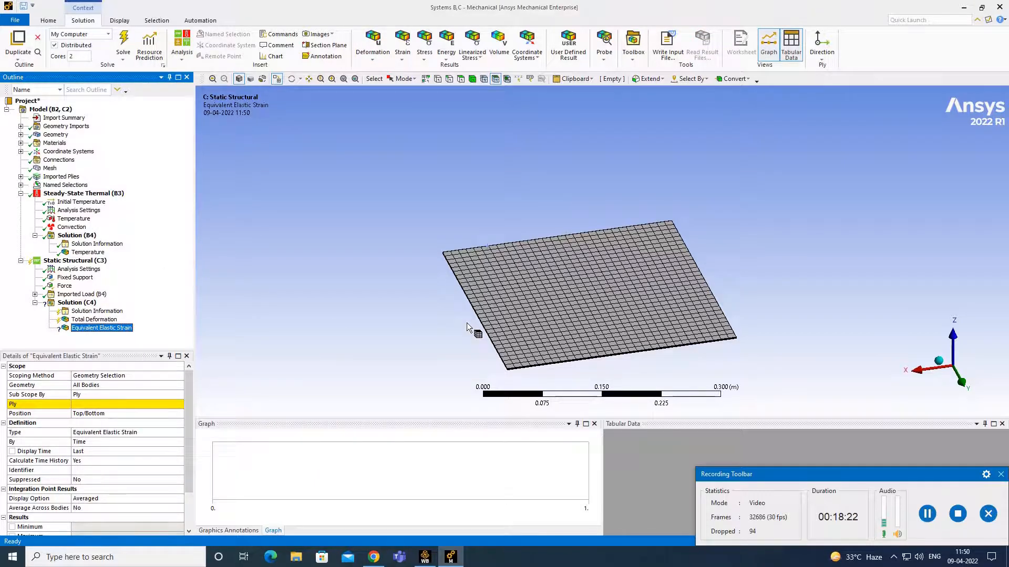
middle_drag(468, 327, 480, 290)
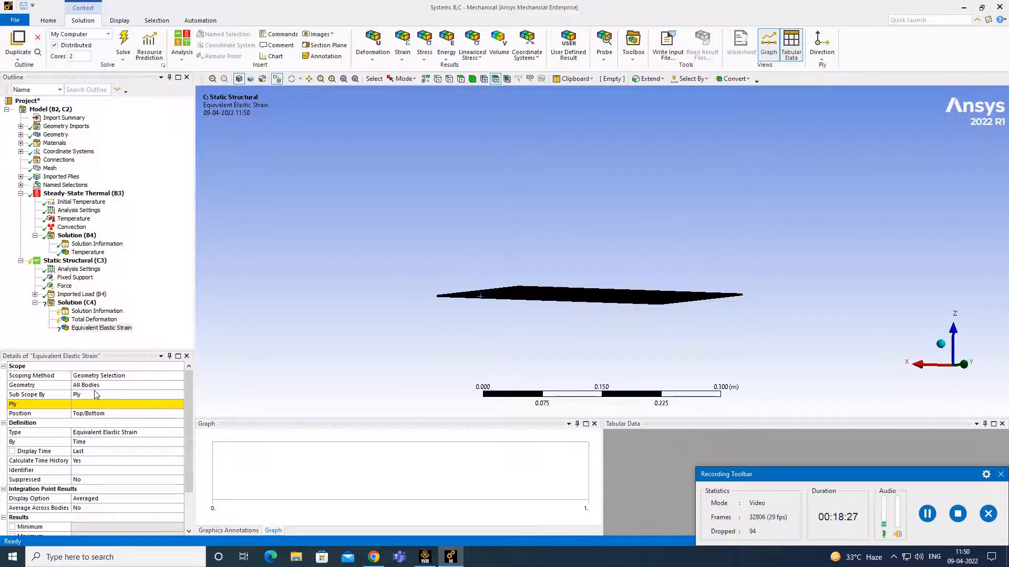
click(151, 394)
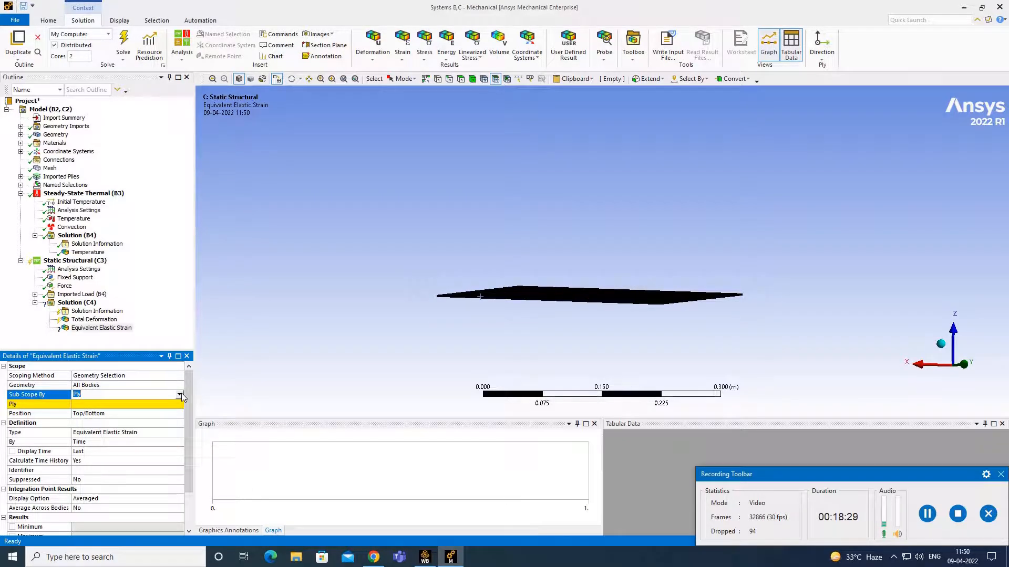
click(179, 395)
click(154, 410)
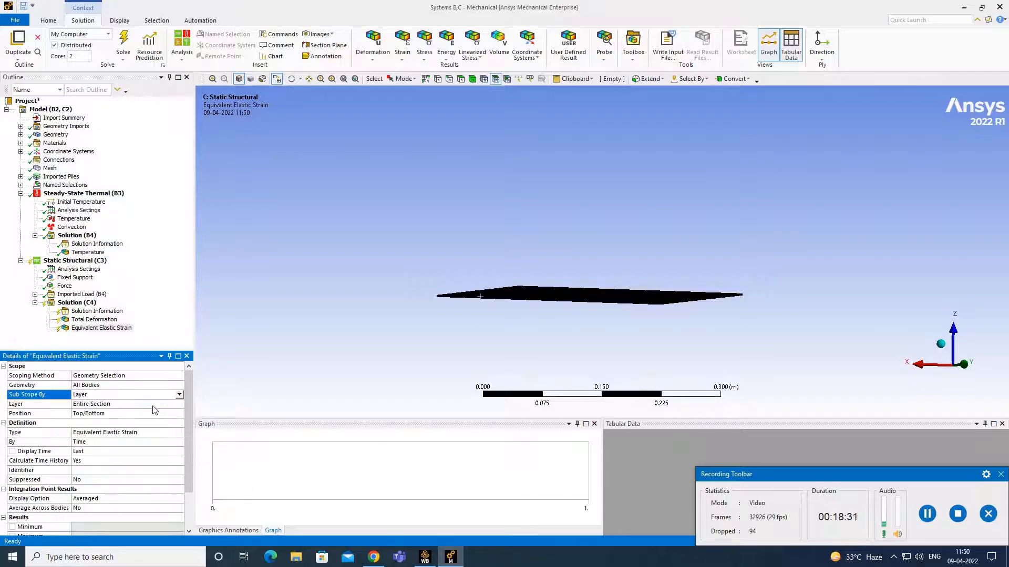
- Add an Equivalent (von-Mises) Stress result with Sub Scope By set to Layer
right_click(86, 304)
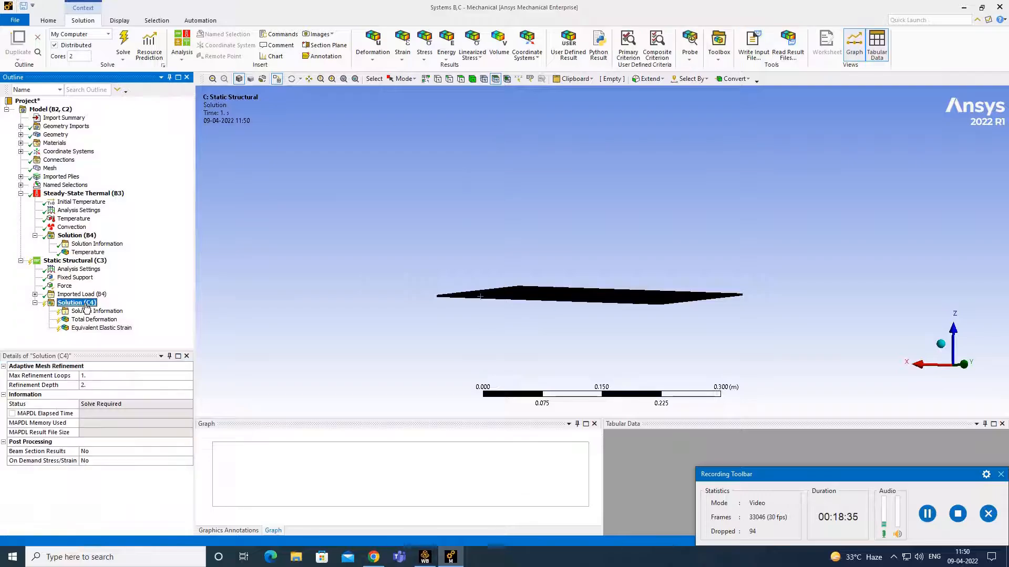
mouse_move(121, 310)
mouse_move(212, 324)
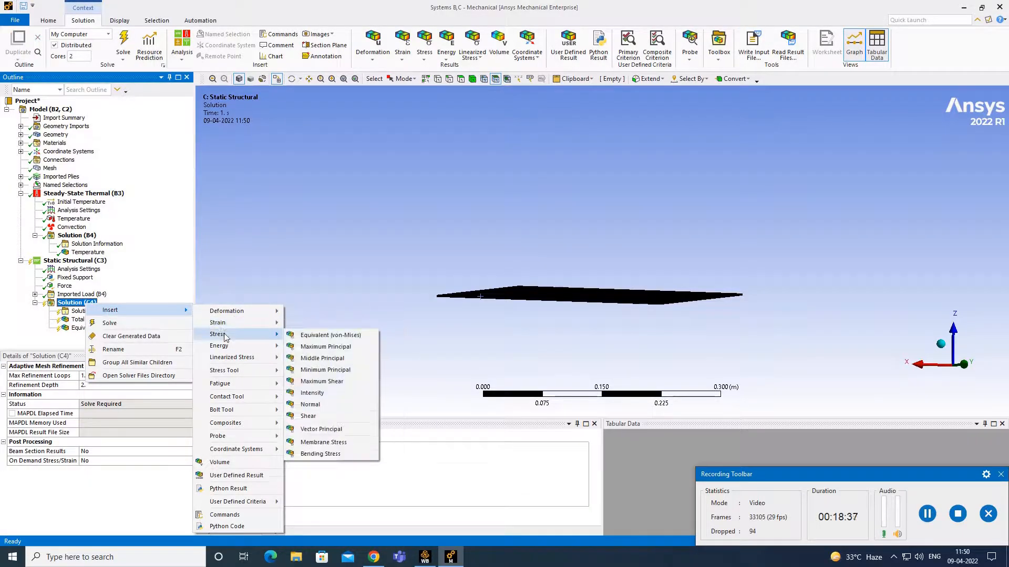
click(328, 336)
click(149, 395)
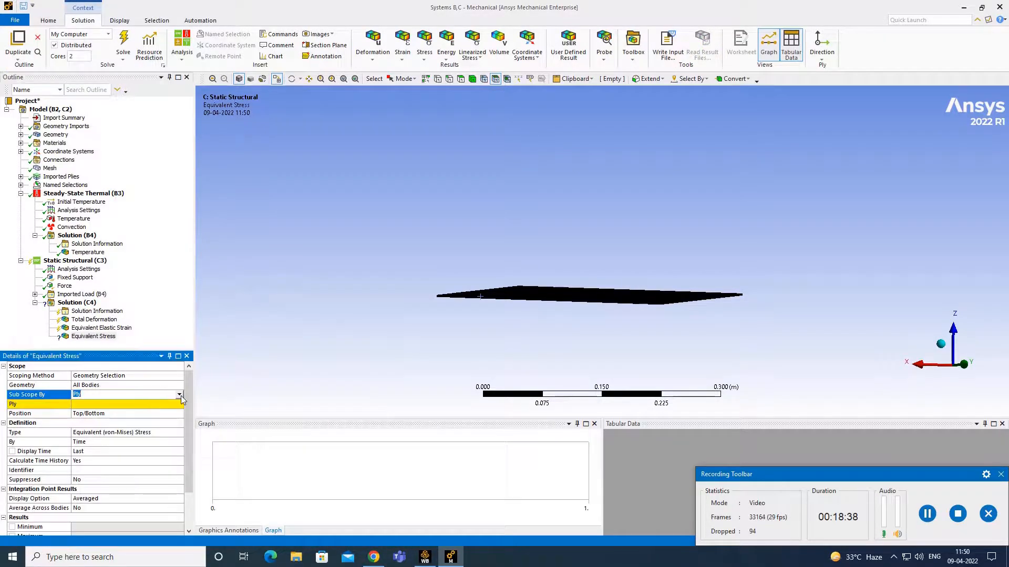
click(180, 396)
click(130, 410)
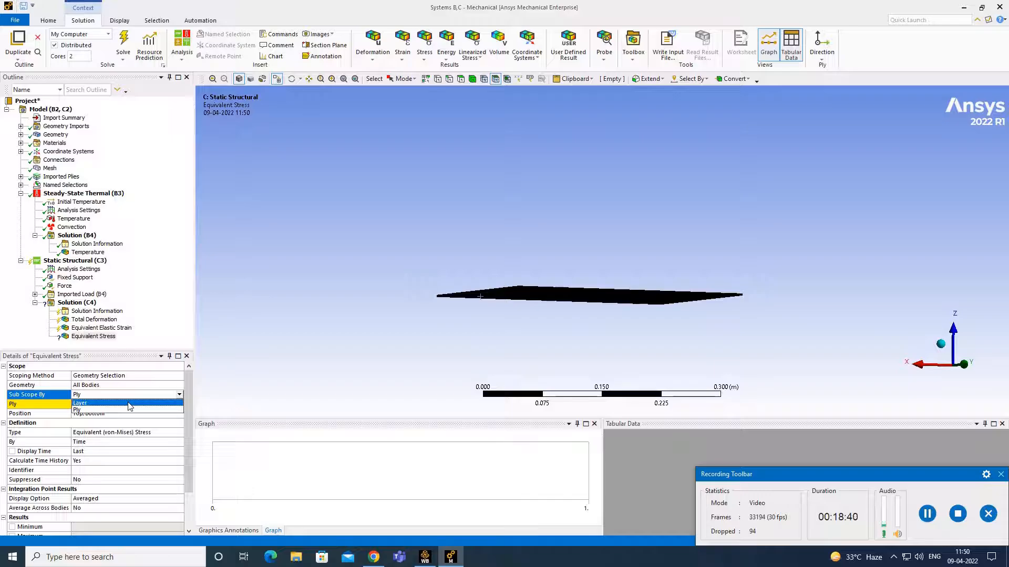
- Add a second Equivalent Elastic Strain result to Solution (C4)
click(72, 303)
right_click(84, 304)
mouse_move(118, 313)
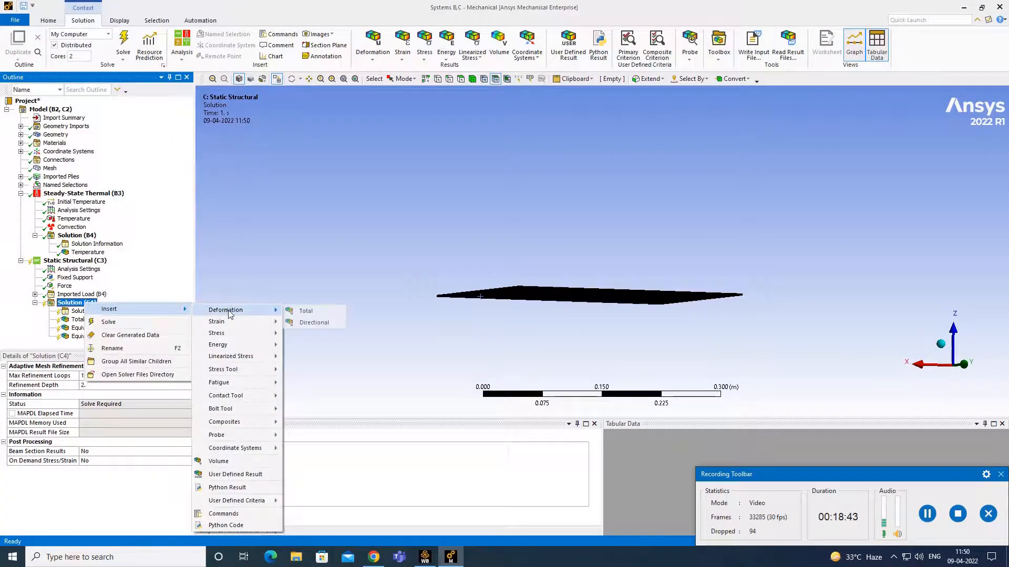
mouse_move(232, 324)
click(318, 323)
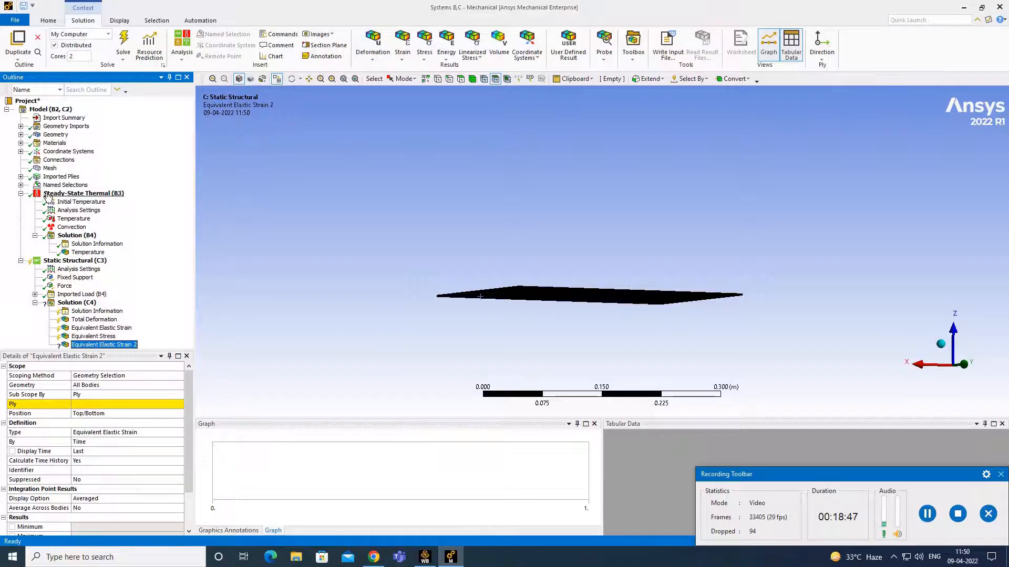
click(21, 185)
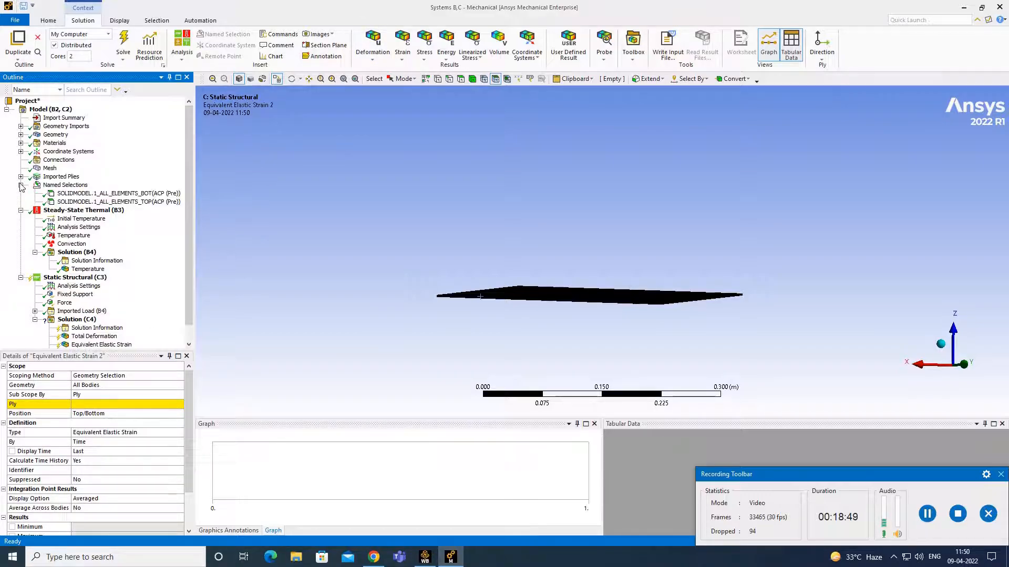
- Expand Imported Plies from ACP (Pre) down to the P1L1 layer of ModelingPly.1 through ModelingPly.4
click(20, 177)
click(35, 185)
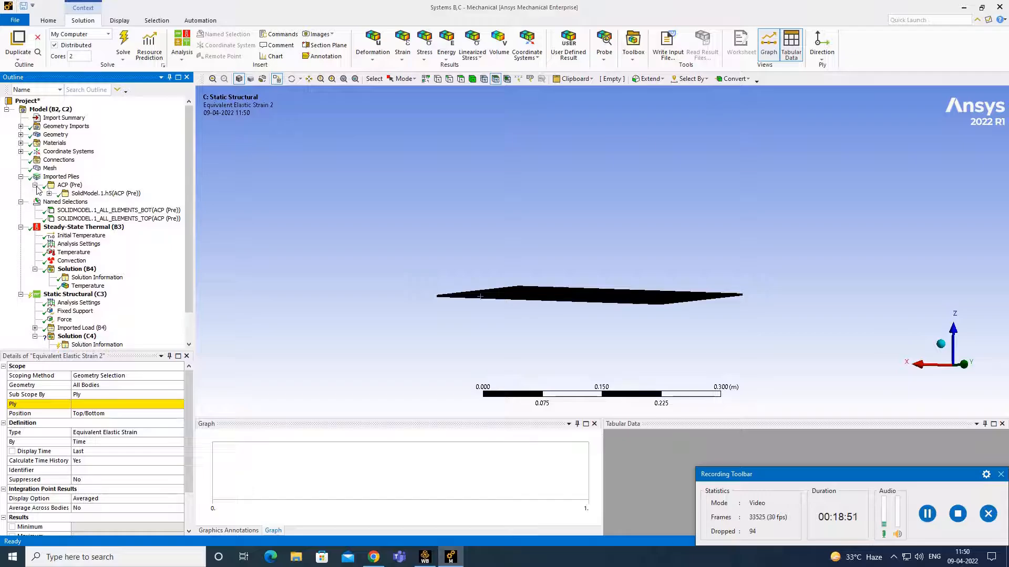
click(49, 193)
click(63, 202)
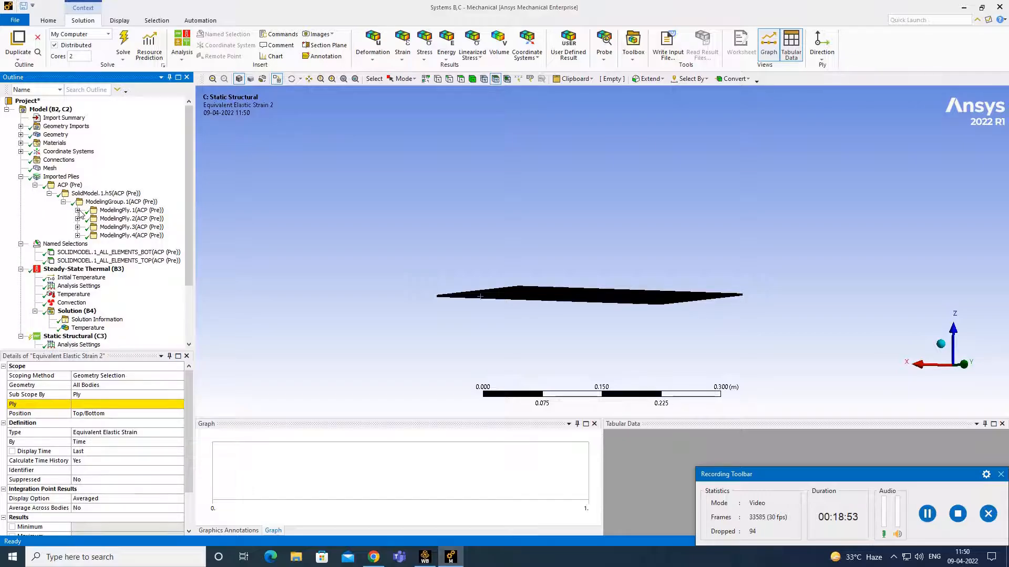
click(77, 210)
click(91, 218)
click(77, 235)
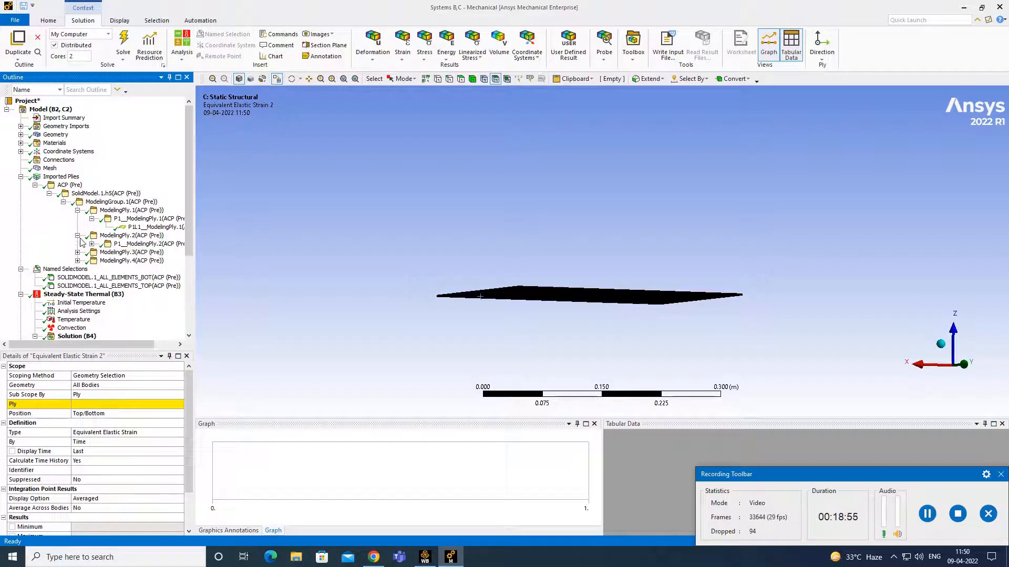
click(92, 244)
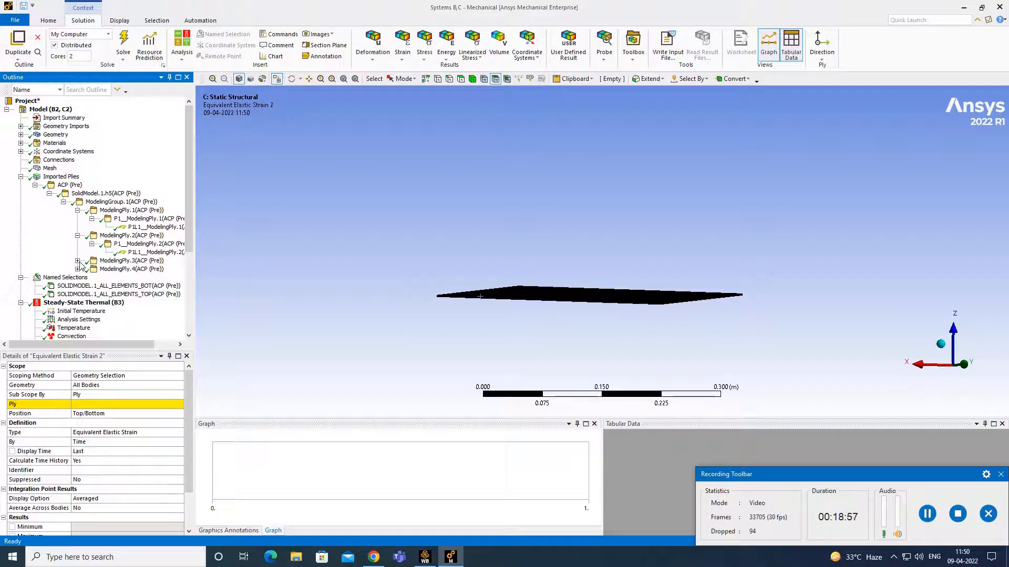
click(78, 261)
click(92, 269)
click(78, 286)
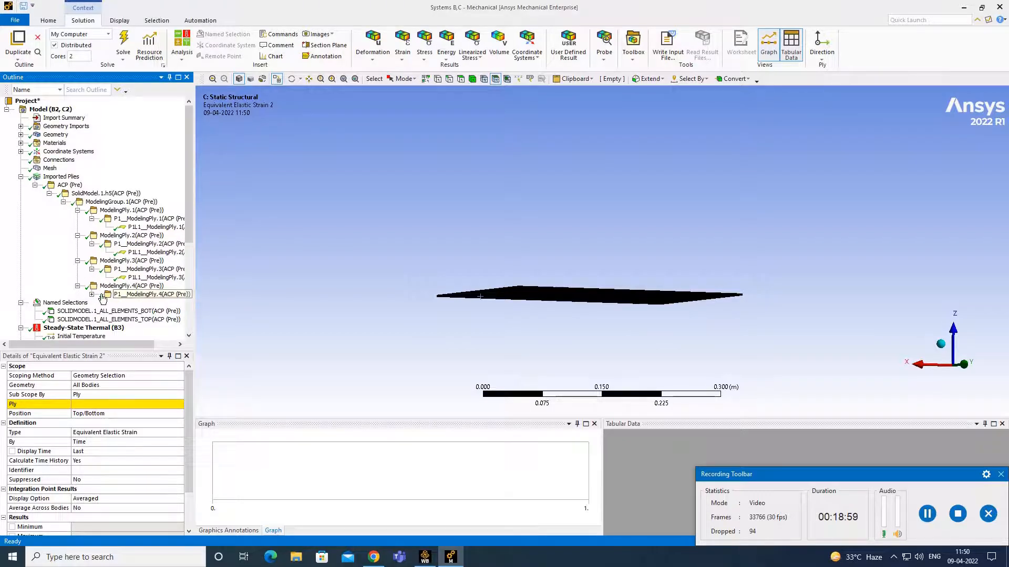
click(92, 295)
scroll(119, 273, down, 2)
scroll(118, 273, down, 2)
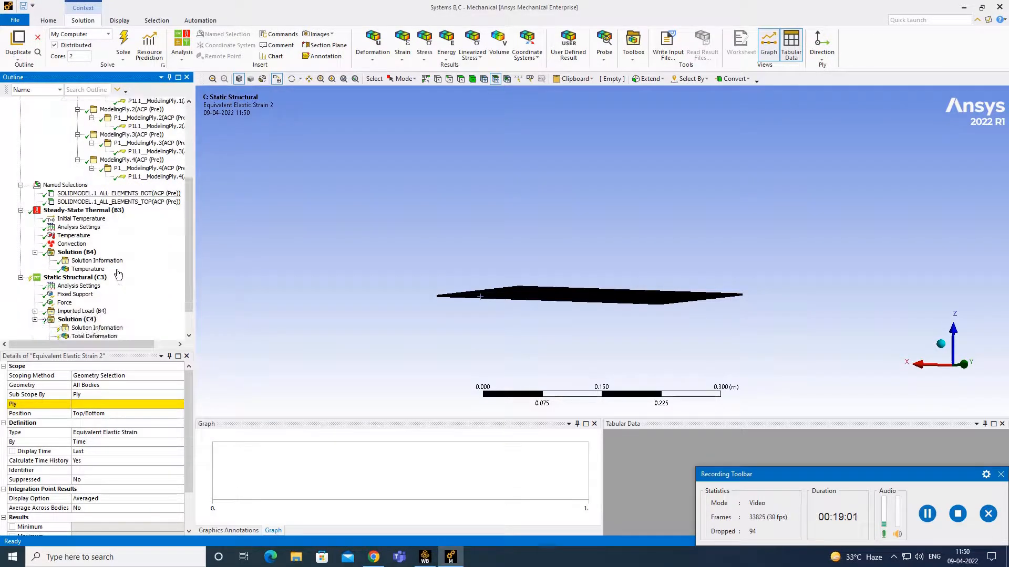
- Set Equivalent Elastic Strain 2's Ply scope to P1L1_ModelingPly.3
click(106, 329)
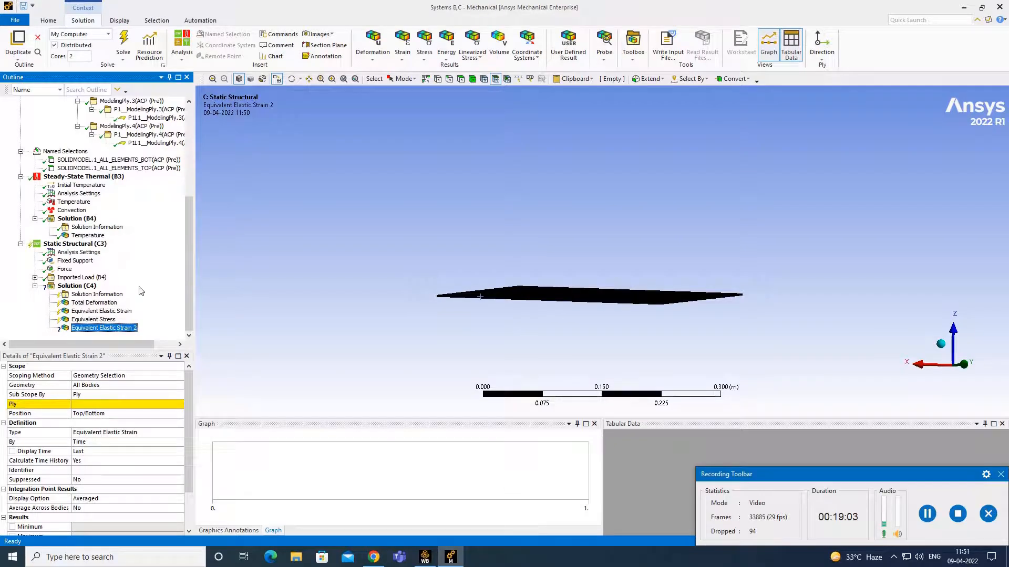
scroll(141, 289, up, 1)
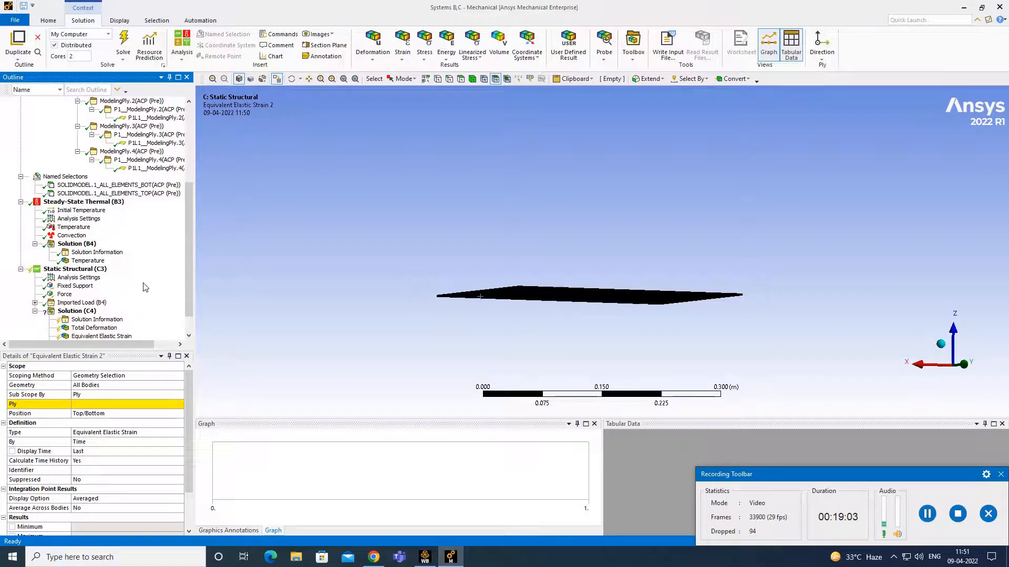
click(152, 144)
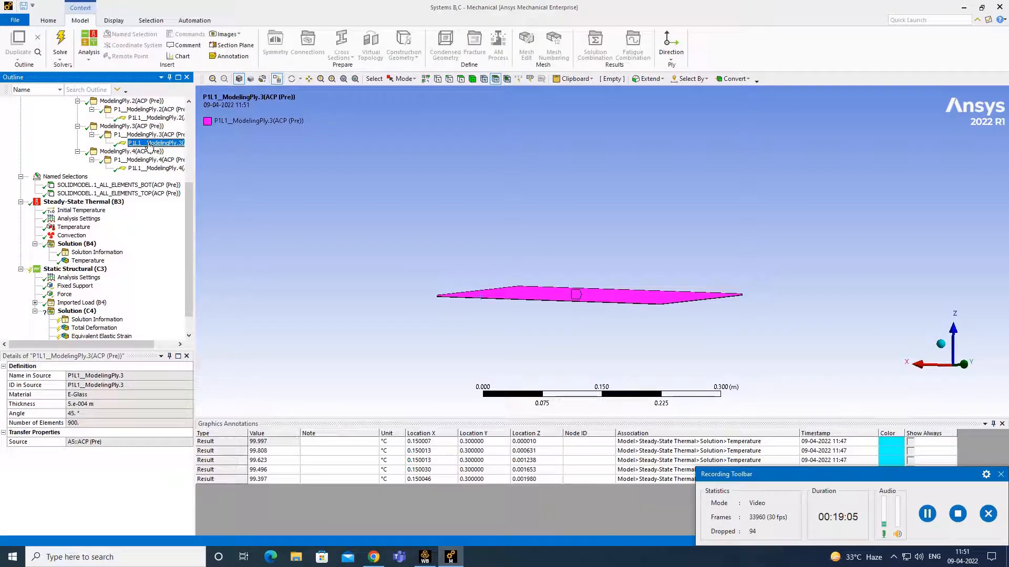
scroll(102, 317, down, 1)
click(103, 328)
click(90, 404)
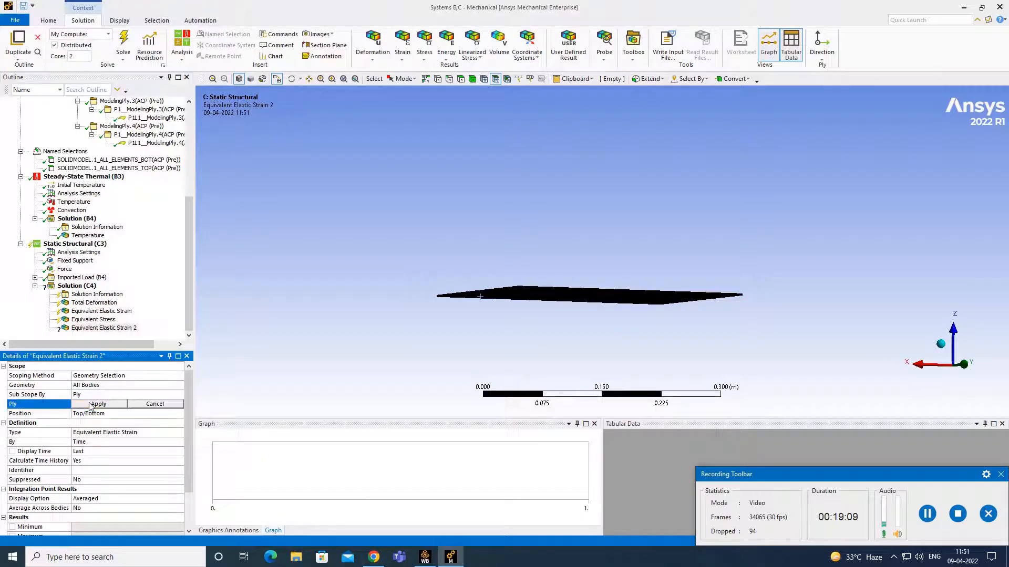
click(153, 118)
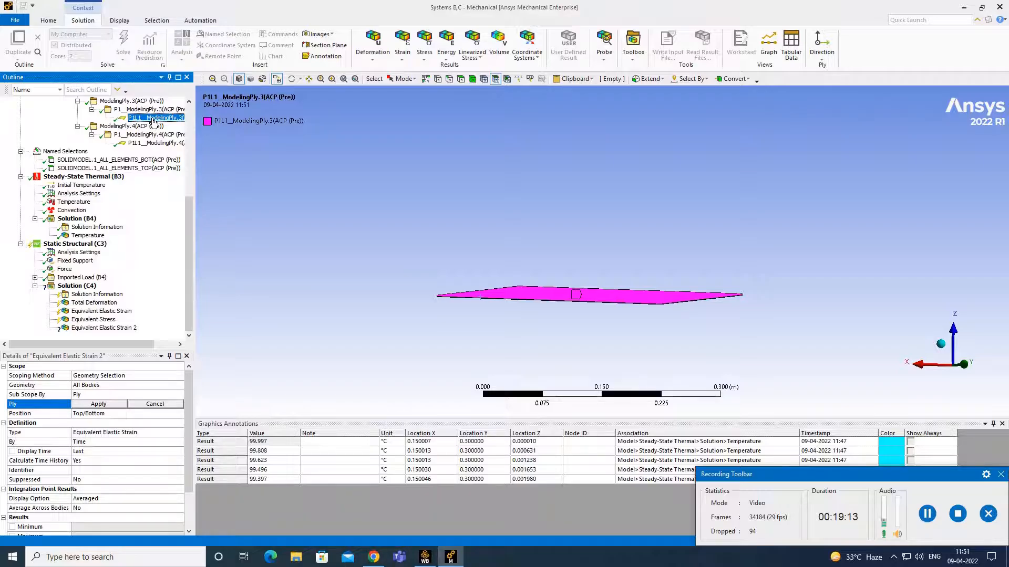
click(96, 404)
- Insert Equivalent Stress 2 with its Ply set to P1L1_ModelingPly.3, then solve Solution (C4)
click(88, 286)
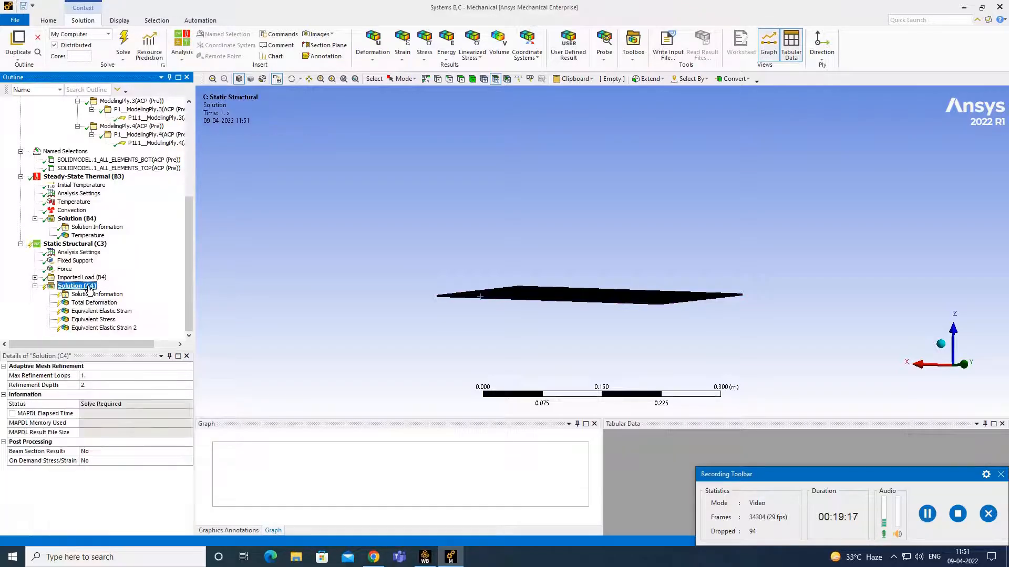
right_click(88, 288)
mouse_move(130, 293)
mouse_move(237, 316)
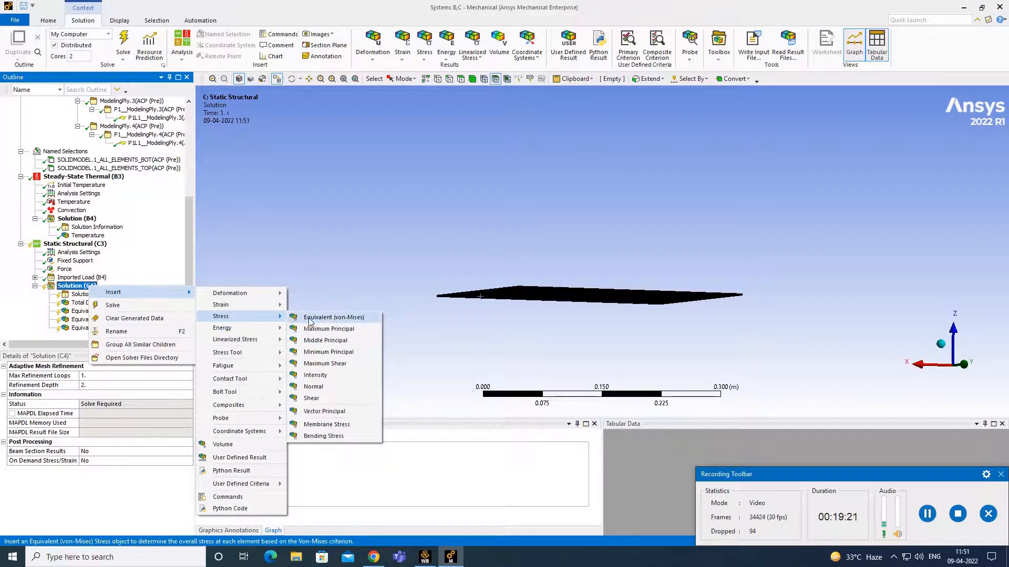
click(310, 318)
click(91, 402)
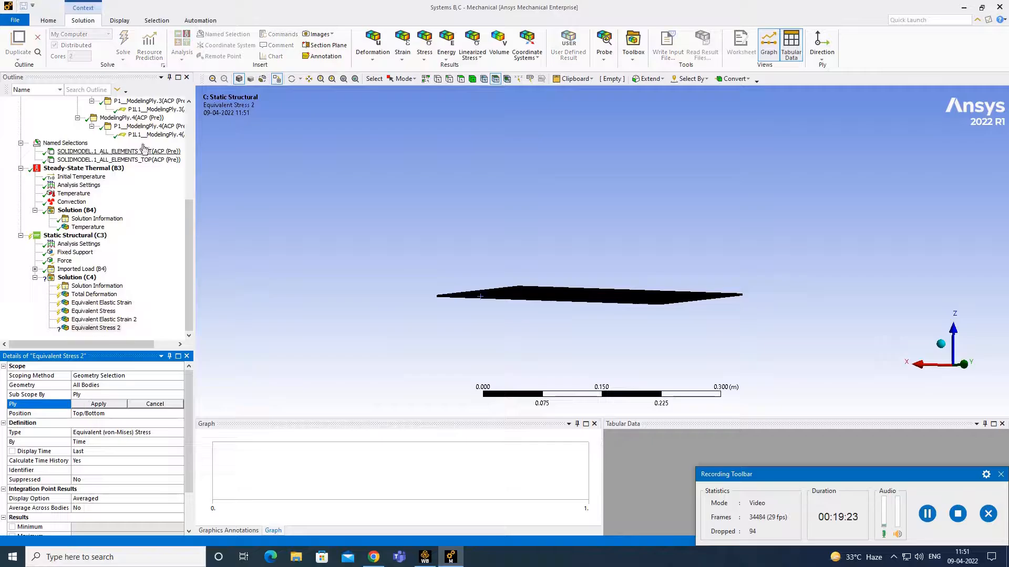
click(156, 109)
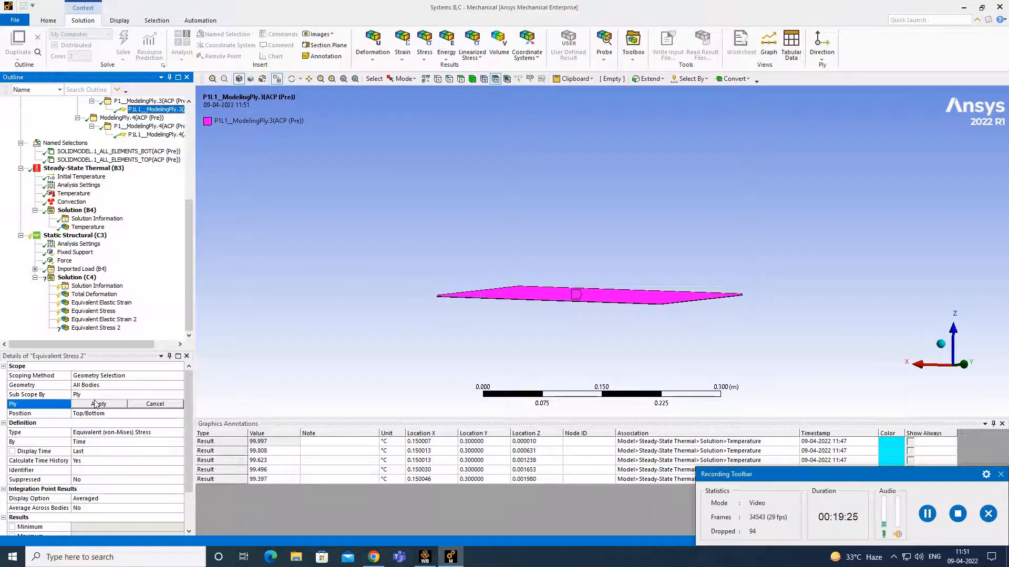
click(96, 403)
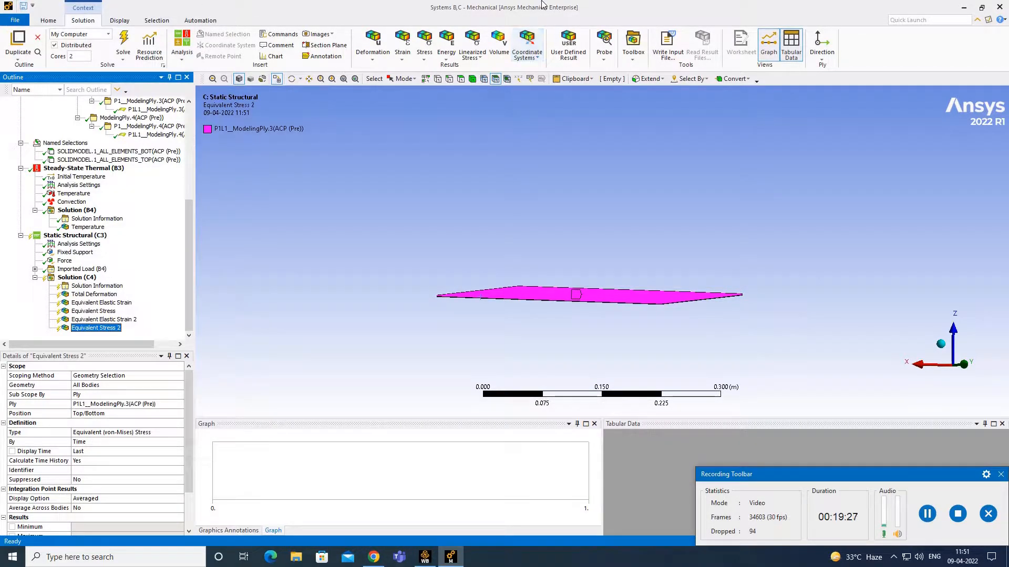
click(124, 43)
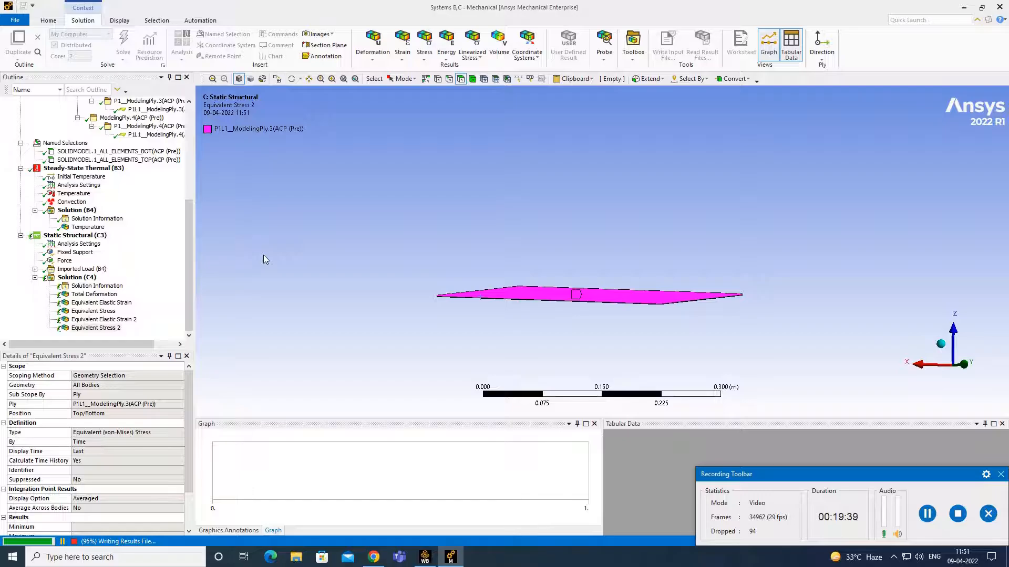
- Review the Total Deformation, Equivalent Elastic Strain and Equivalent Stress contours while rotating the plate
click(121, 293)
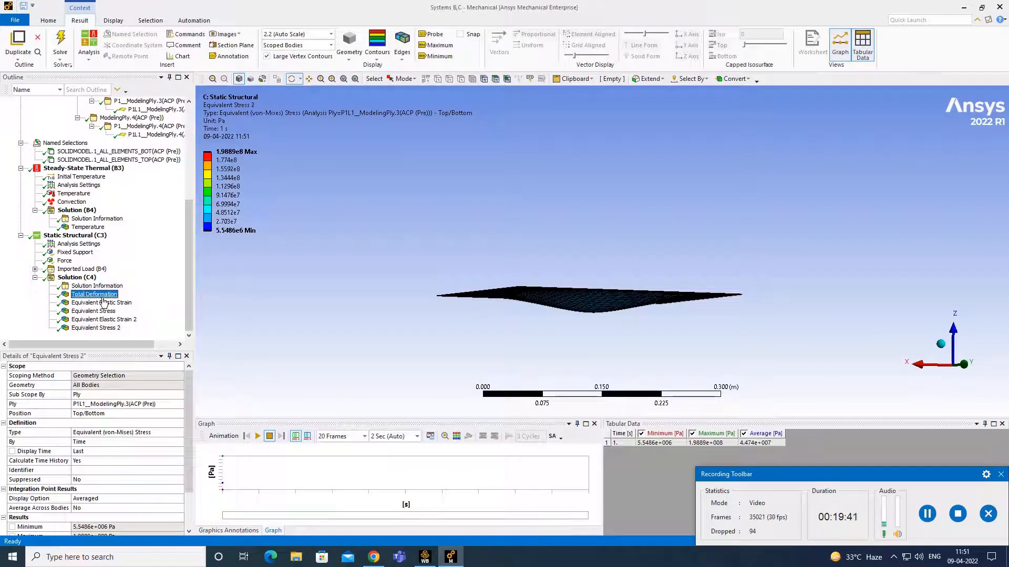
drag(631, 219, 587, 237)
scroll(604, 287, up, 3)
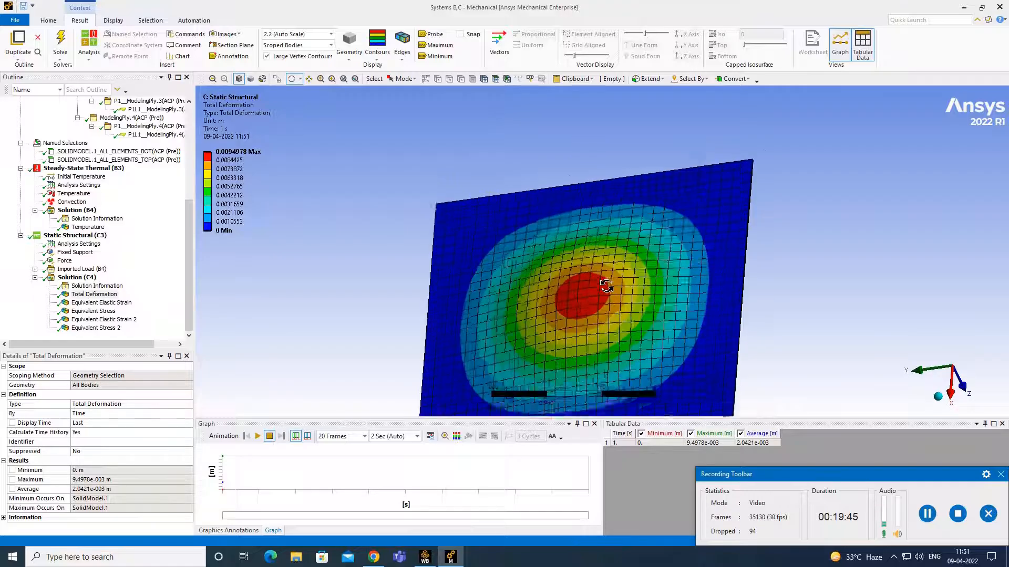
click(117, 304)
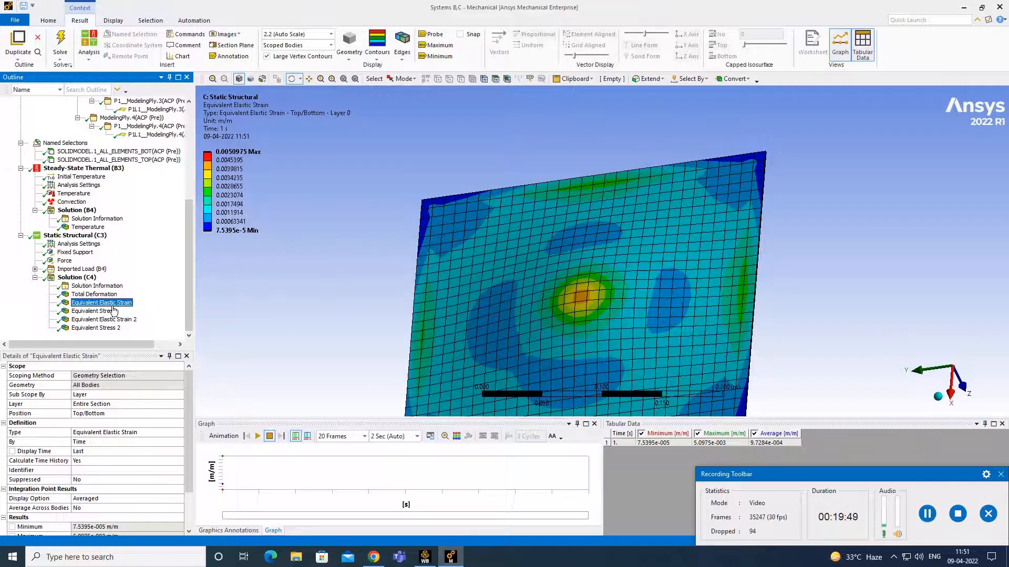
click(100, 311)
drag(546, 247, 584, 216)
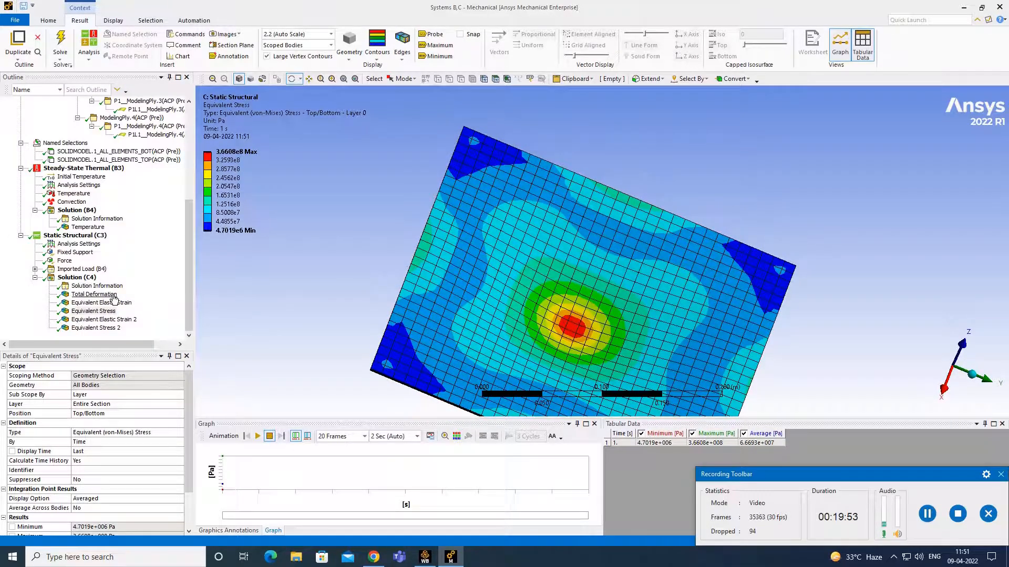
- Inspect the ply-scoped Equivalent Elastic Strain 2 and Equivalent Stress 2 contours from edge-on and face-on views
click(124, 320)
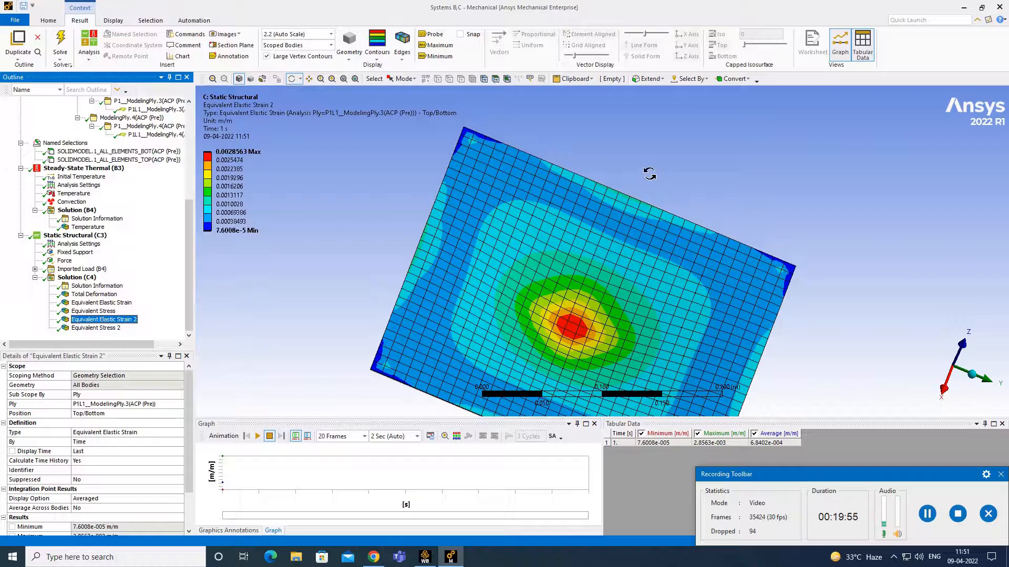
drag(581, 171, 412, 268)
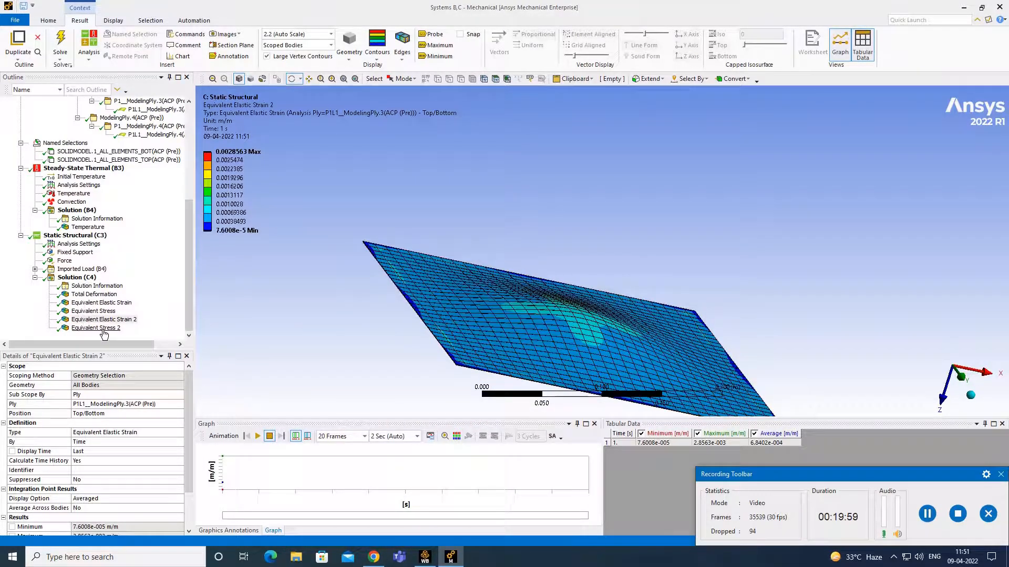
click(103, 328)
drag(456, 300, 576, 253)
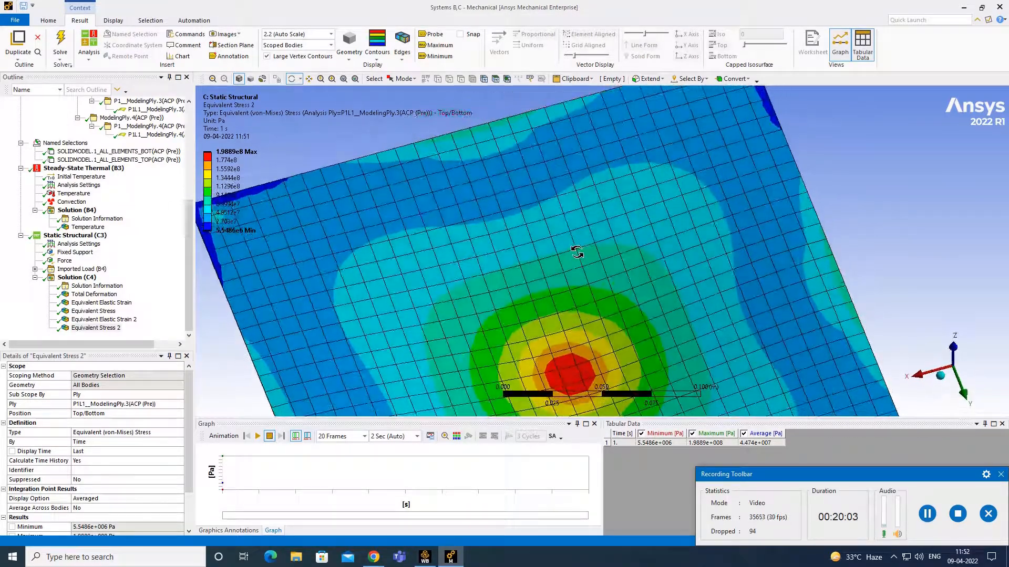
- Animate the Equivalent Stress 2 result while orbiting the plate, then bring up the Solution Information solver output
click(258, 436)
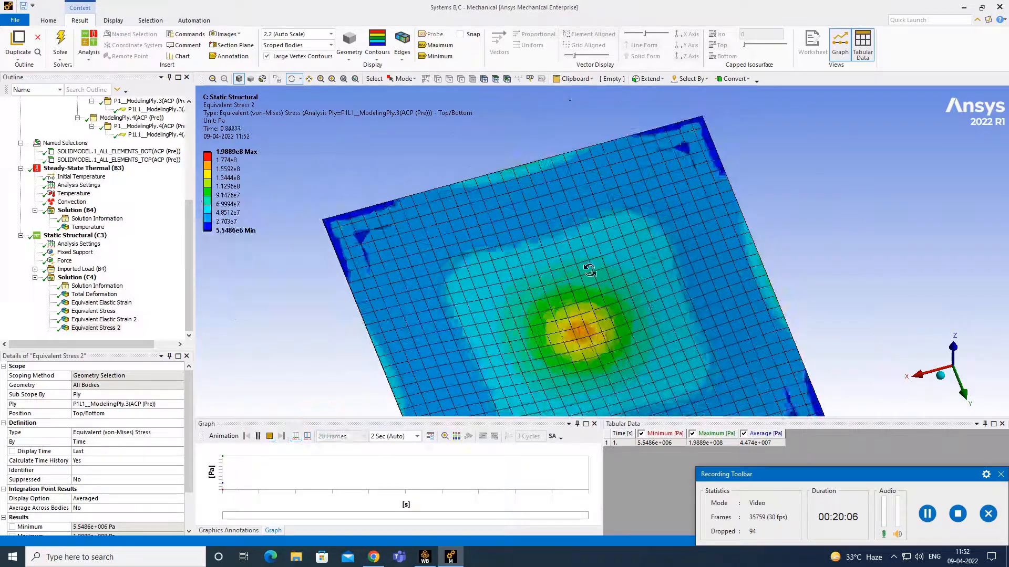
drag(802, 260, 530, 272)
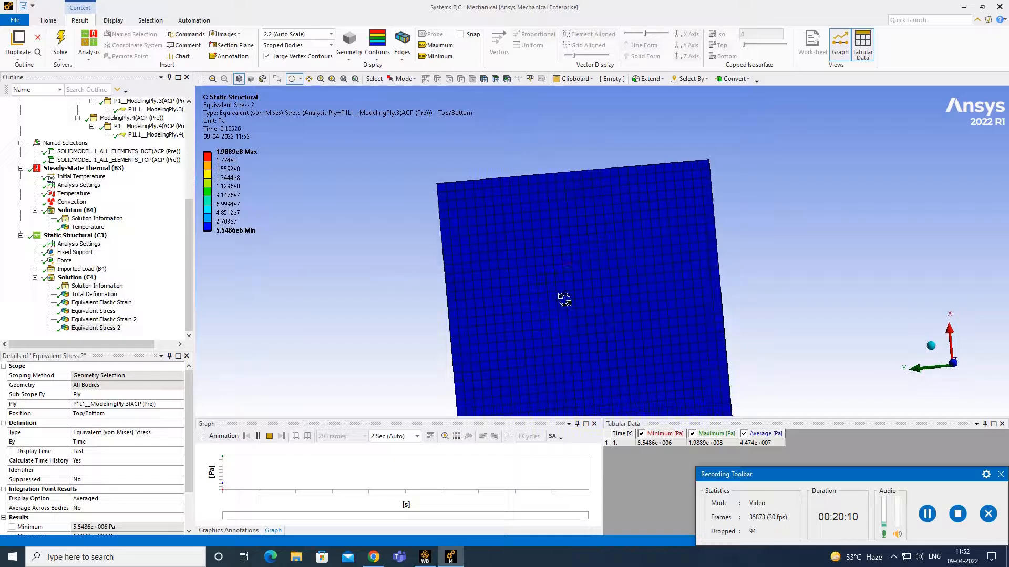
drag(570, 300, 664, 297)
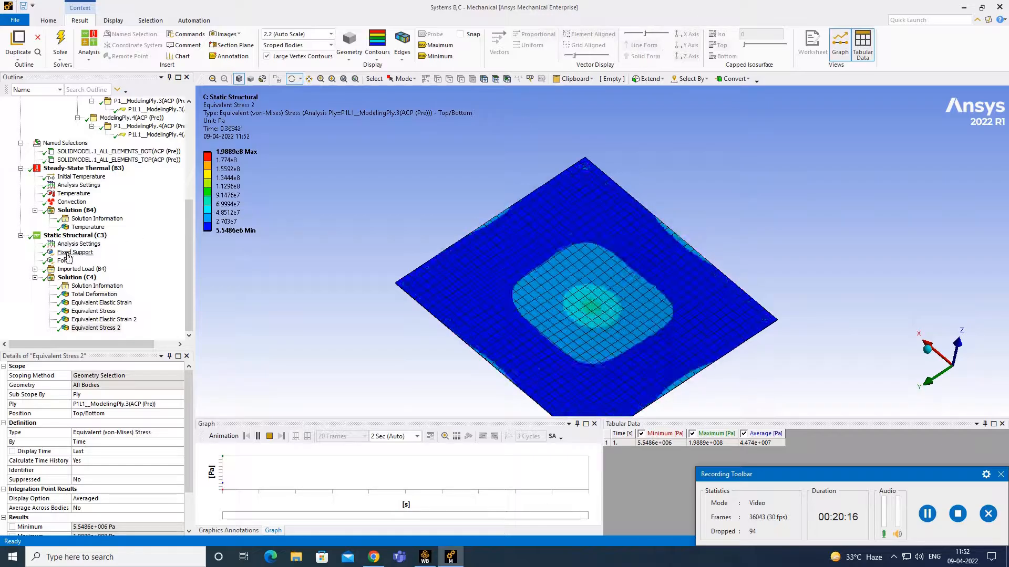
click(100, 286)
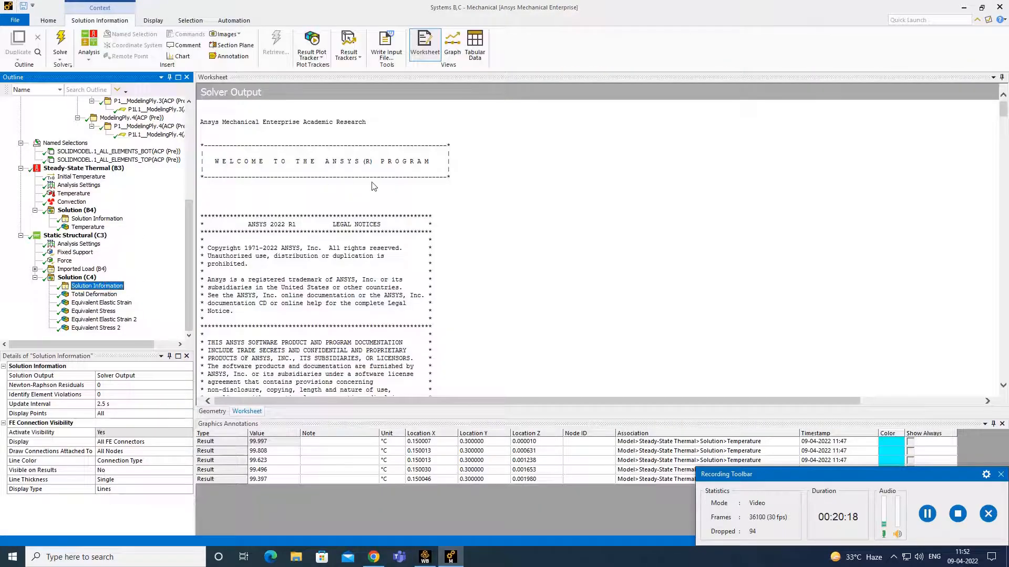
- Read the solver output down to the DISTRIBUTED ANSYS RUN COMPLETED statistics, then show Total Deformation (max 9.4978e-003 m)
scroll(373, 186, down, 12)
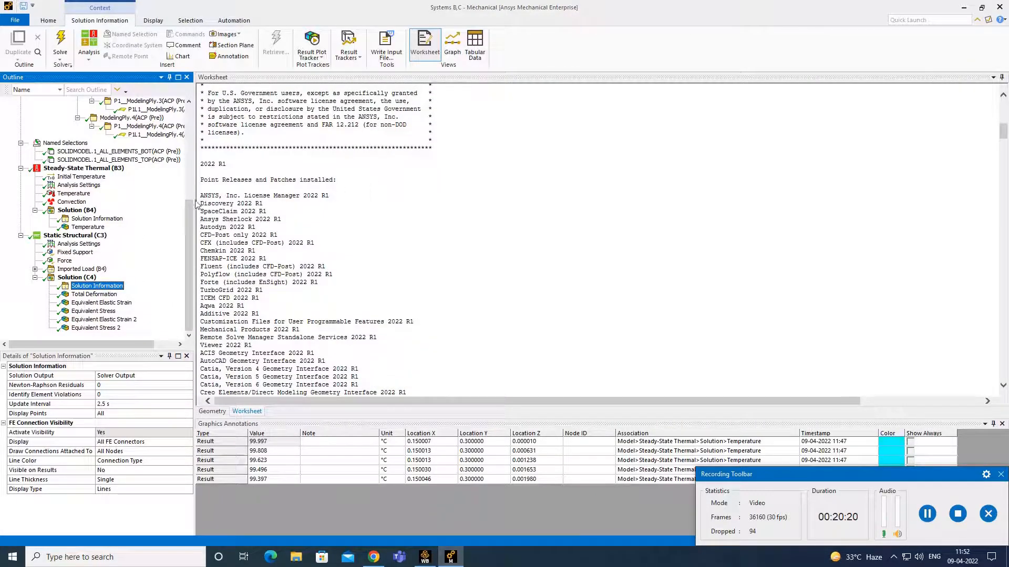
scroll(363, 226, down, 10)
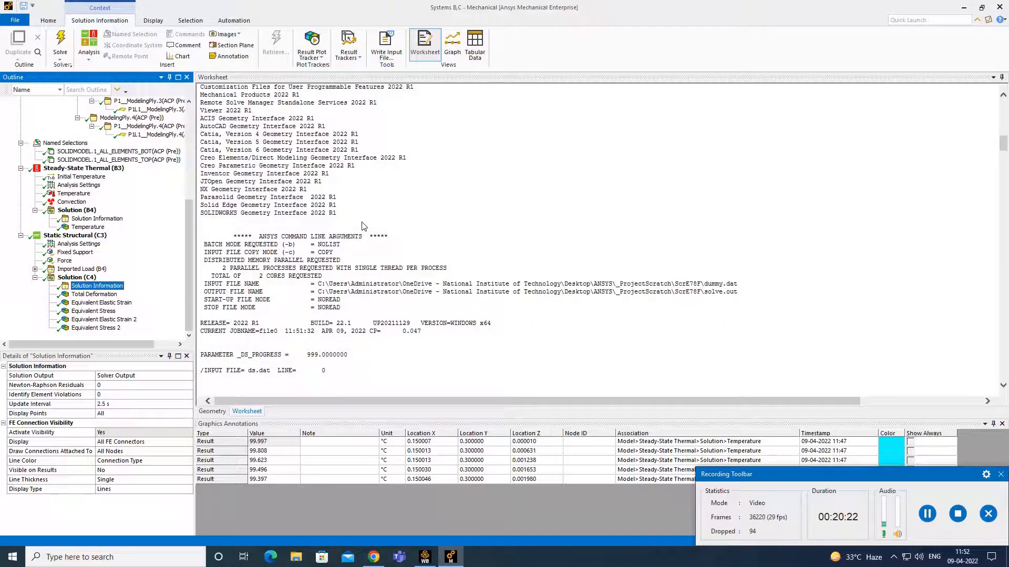
scroll(362, 226, down, 12)
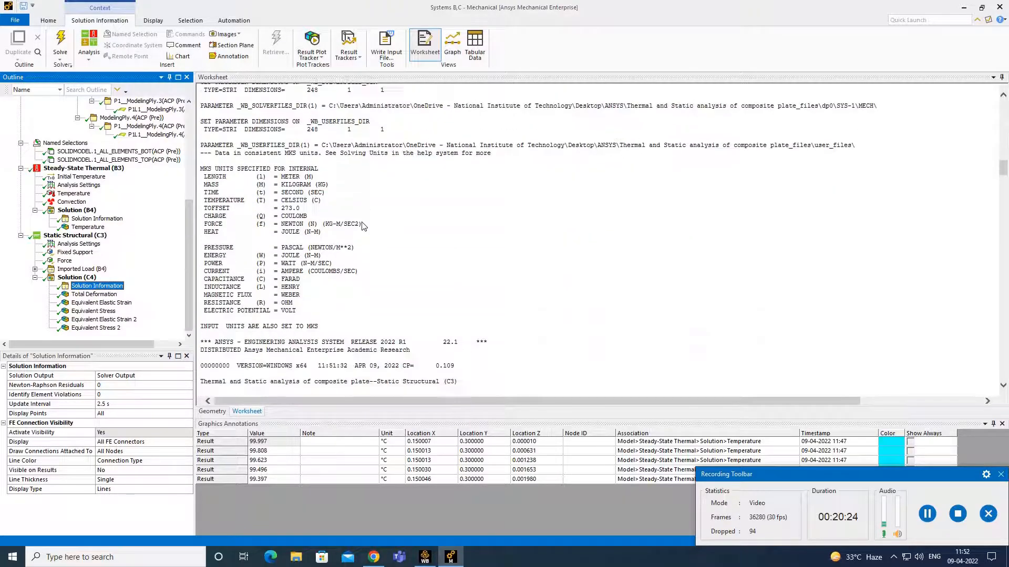
scroll(363, 226, down, 12)
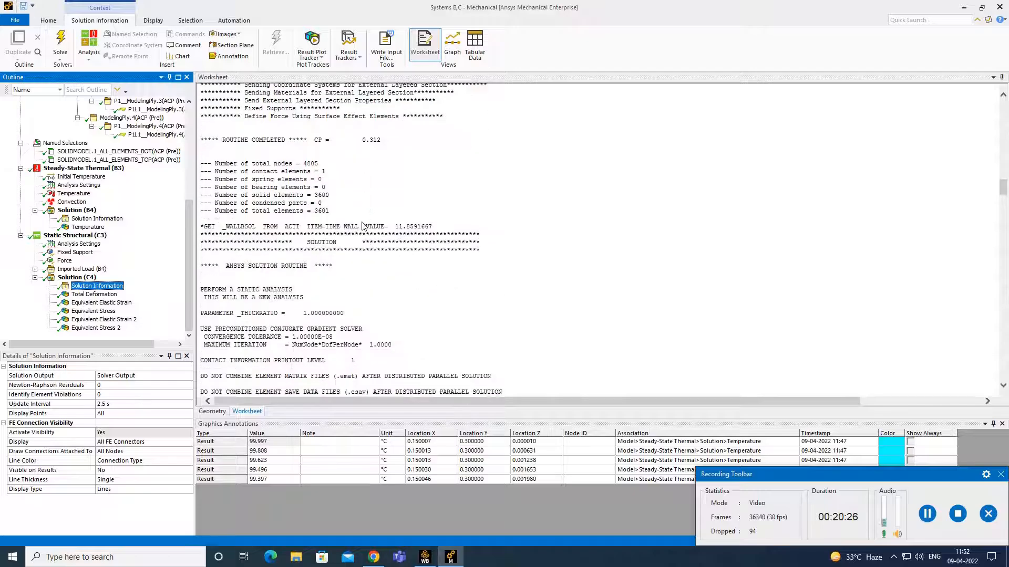
scroll(363, 226, down, 15)
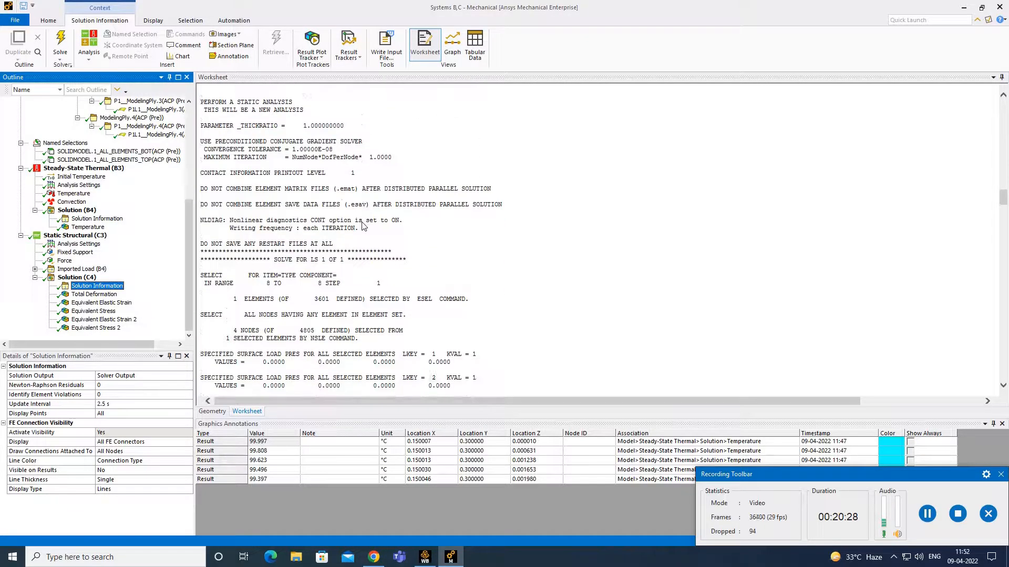
scroll(363, 226, down, 15)
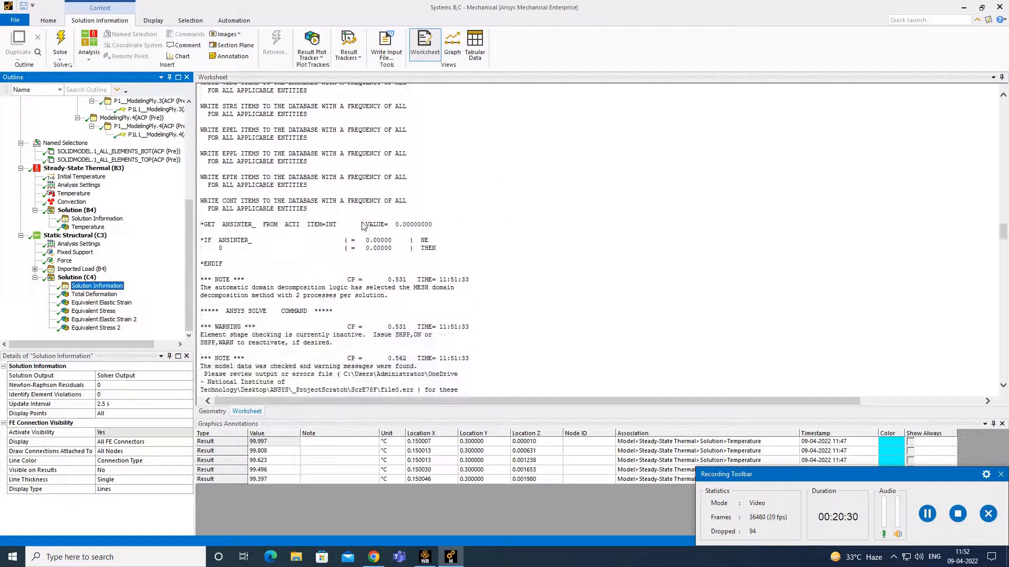
scroll(362, 226, down, 15)
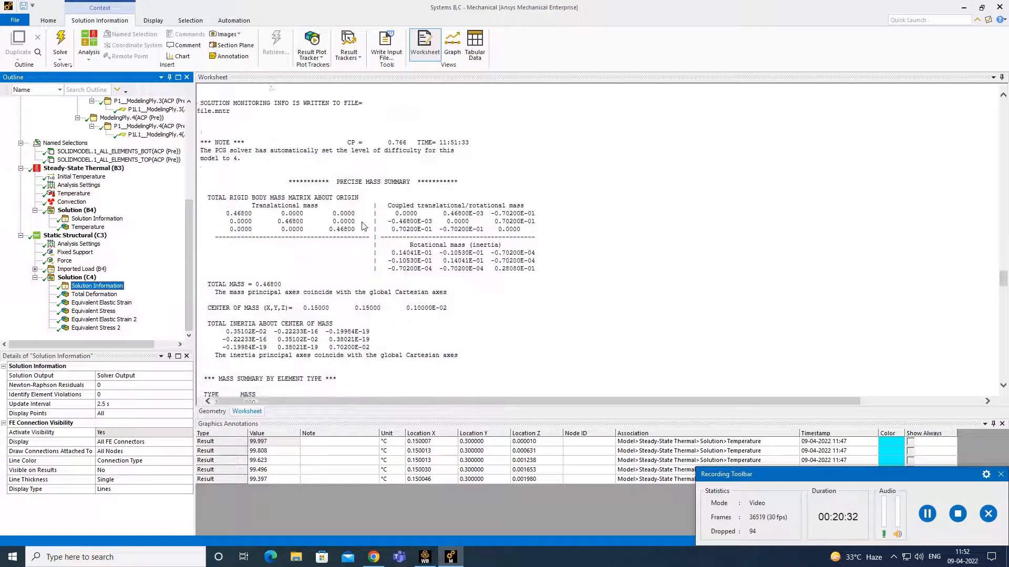
scroll(363, 226, down, 15)
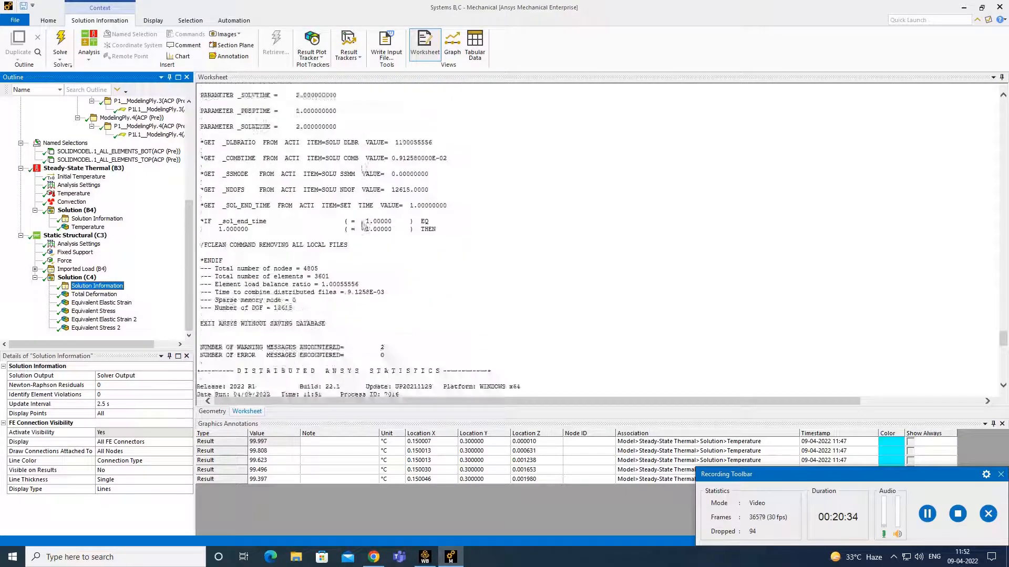
click(103, 295)
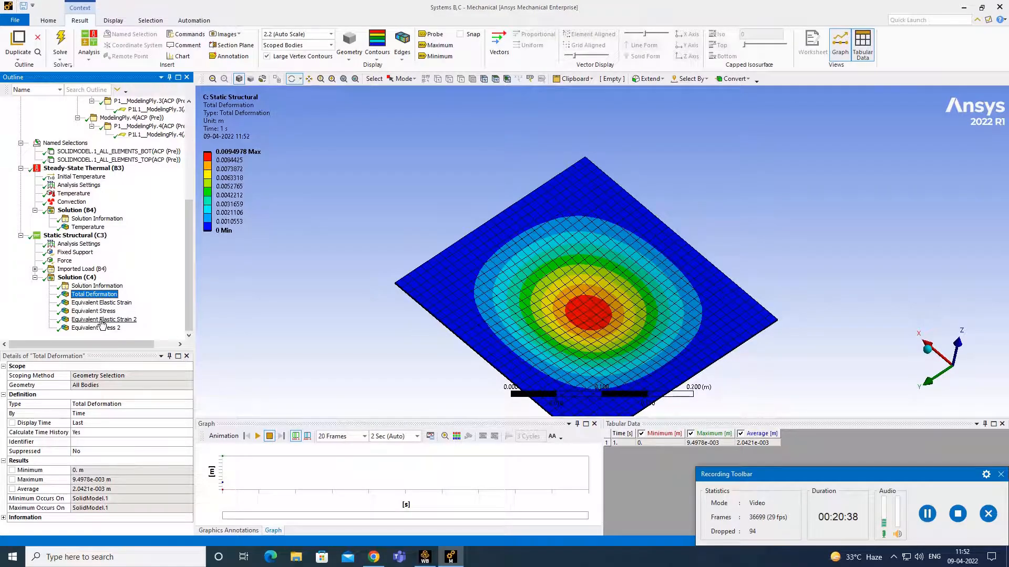
- Display the Equivalent Elastic Strain 2 contour, then return to the solver output showing 1.906 s CP time
click(112, 320)
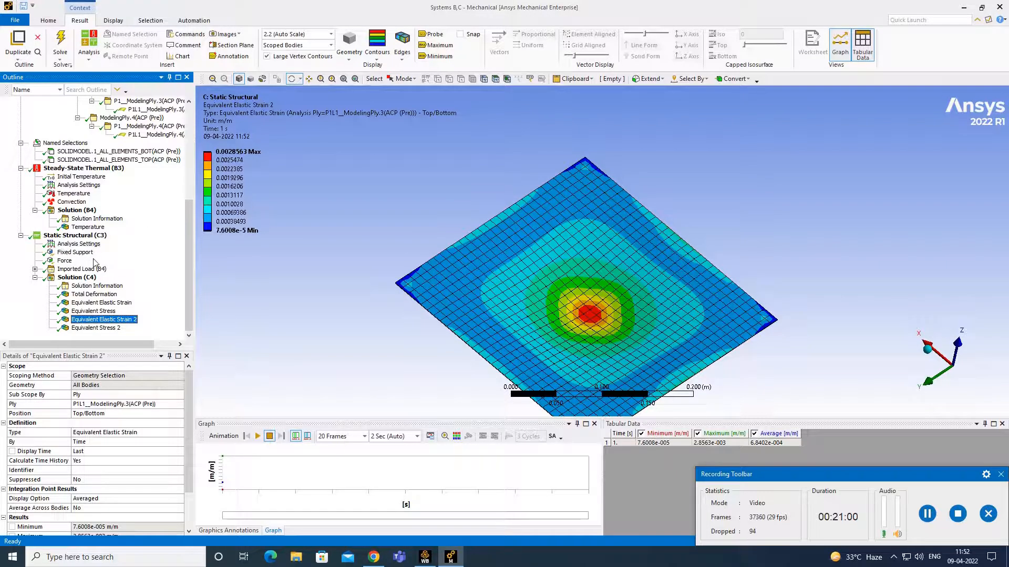
scroll(96, 264, up, 4)
scroll(95, 263, down, 4)
click(90, 286)
- Open the Result Summary worksheet for the Solution (C4) branch
right_click(100, 287)
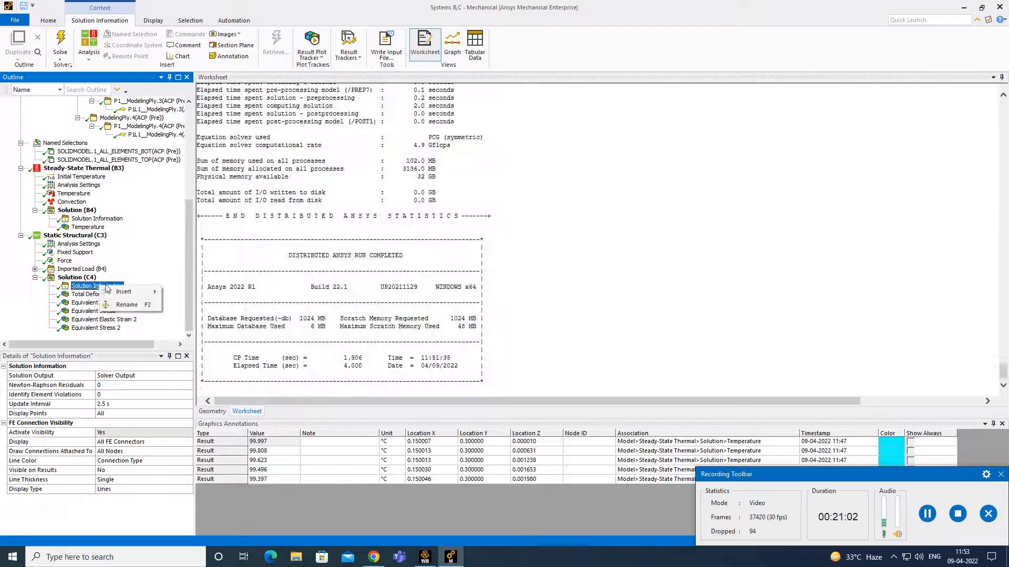
mouse_move(129, 293)
click(147, 265)
right_click(84, 277)
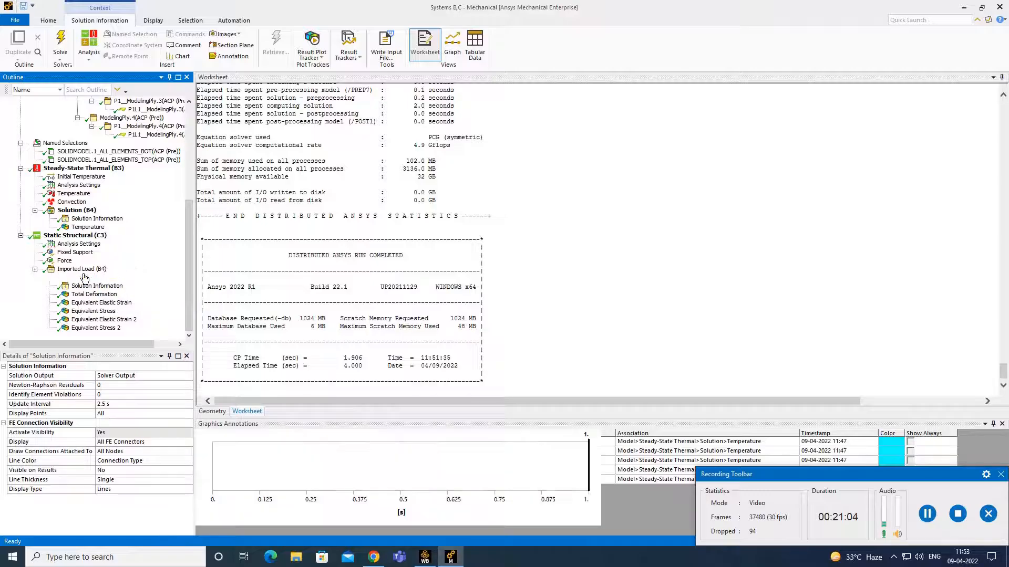
mouse_move(147, 281)
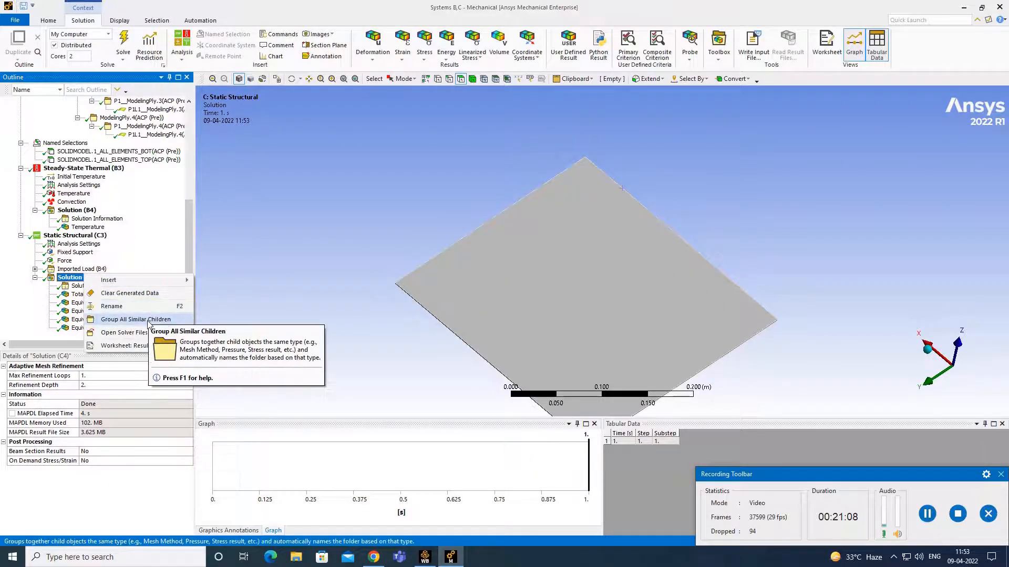
click(124, 345)
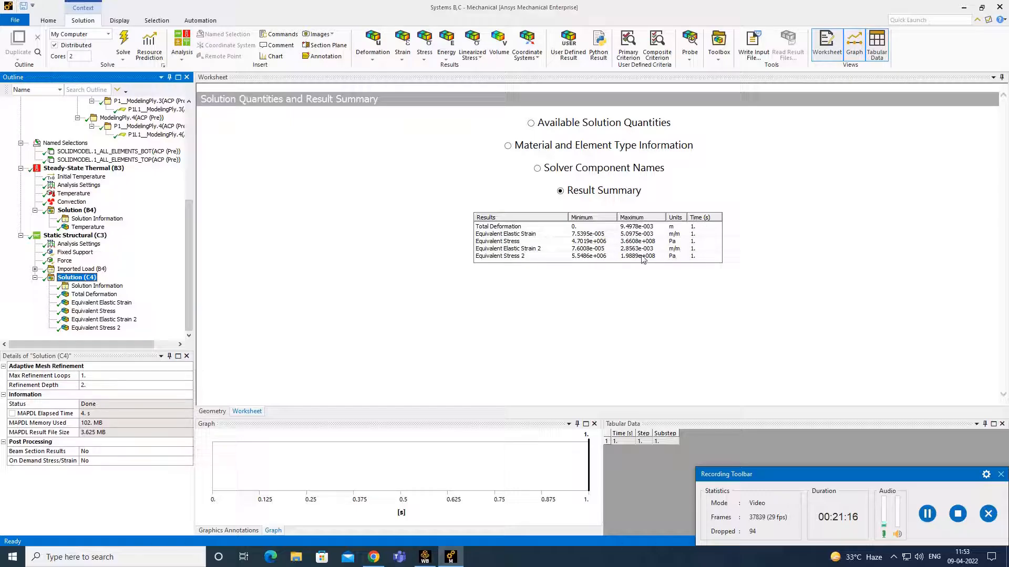
- List the solver component names, element types and available quantities, then animate the Total Deformation result
click(536, 169)
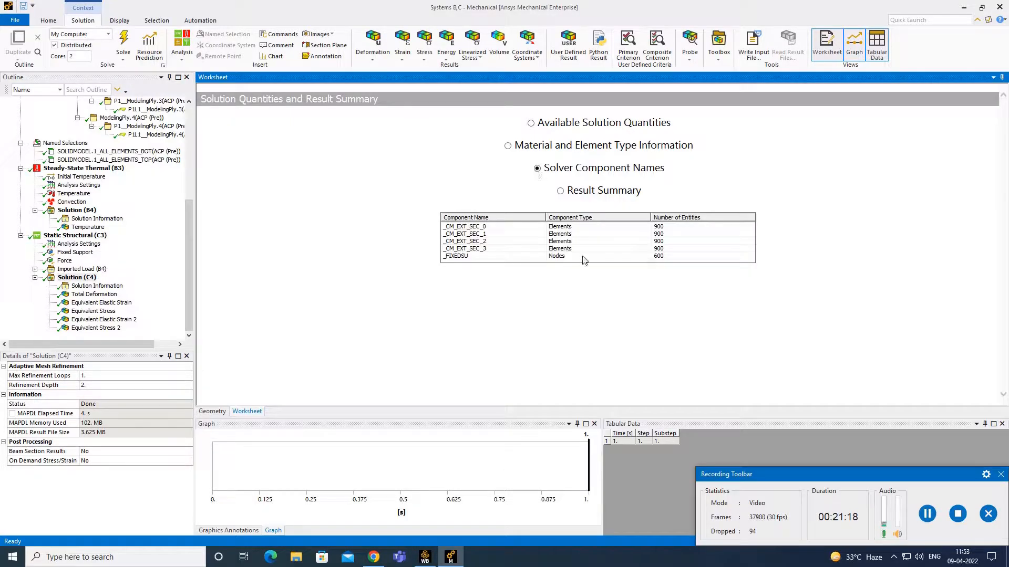
click(507, 147)
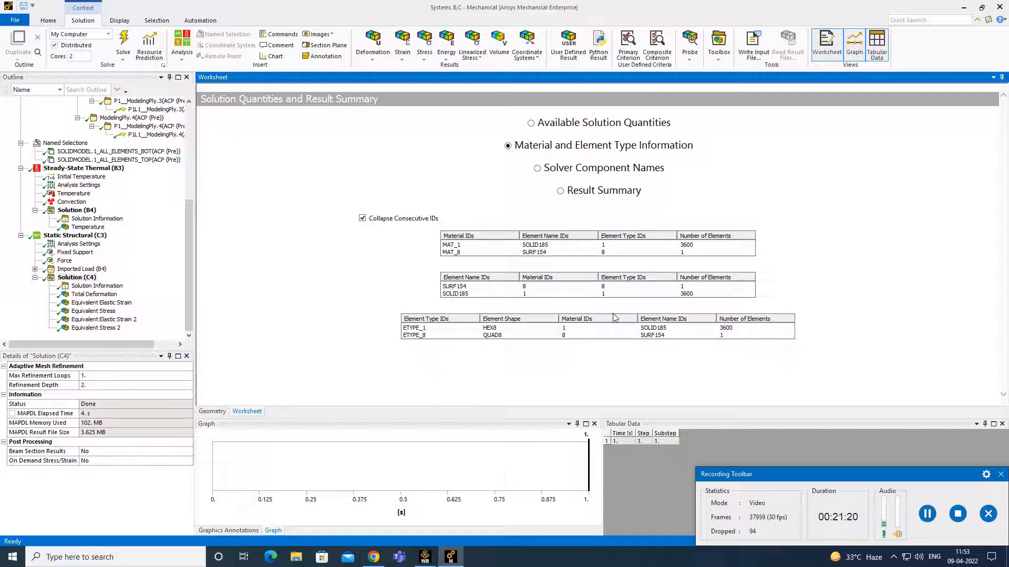
click(531, 123)
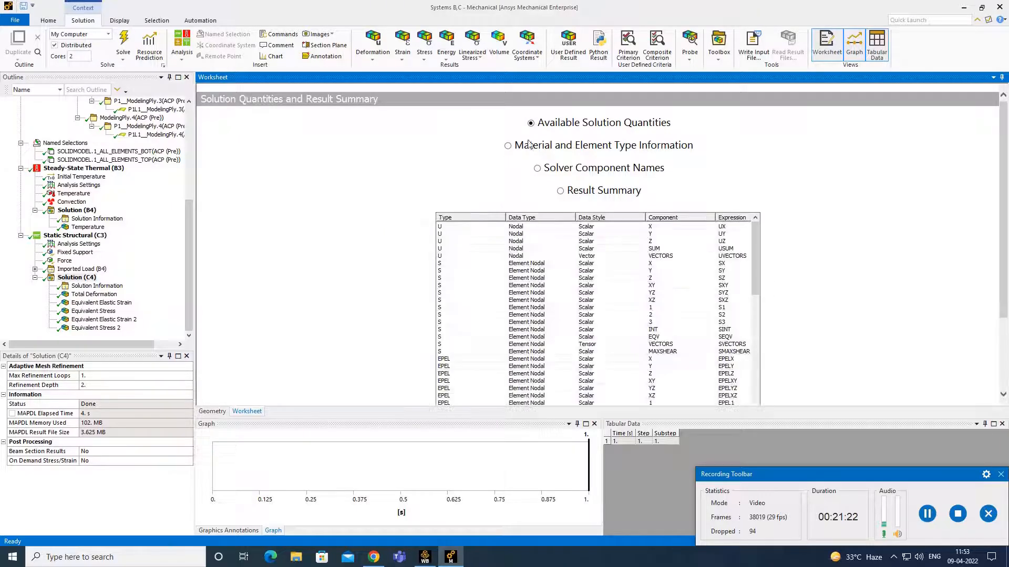
scroll(593, 299, down, 15)
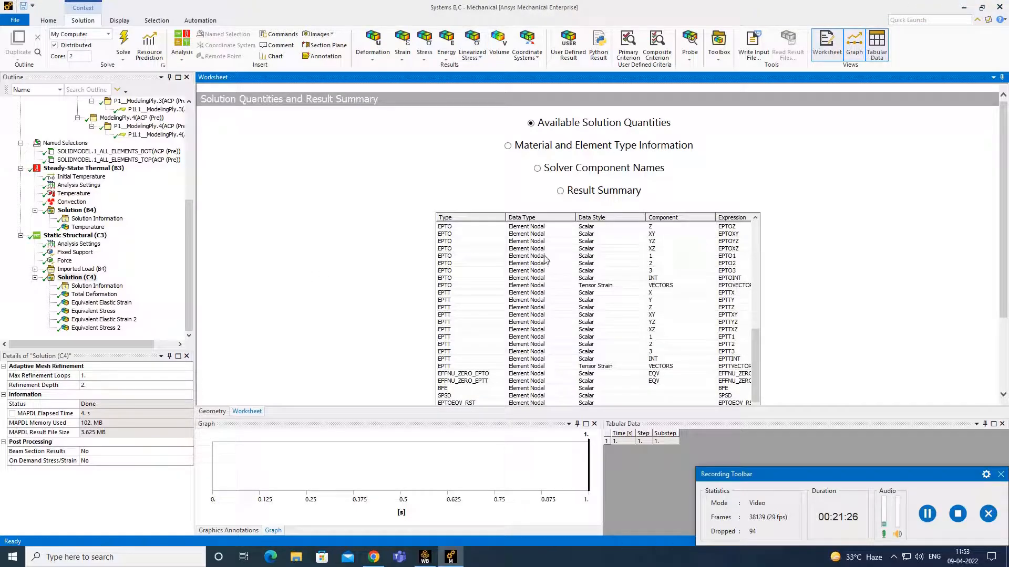
scroll(544, 260, up, 15)
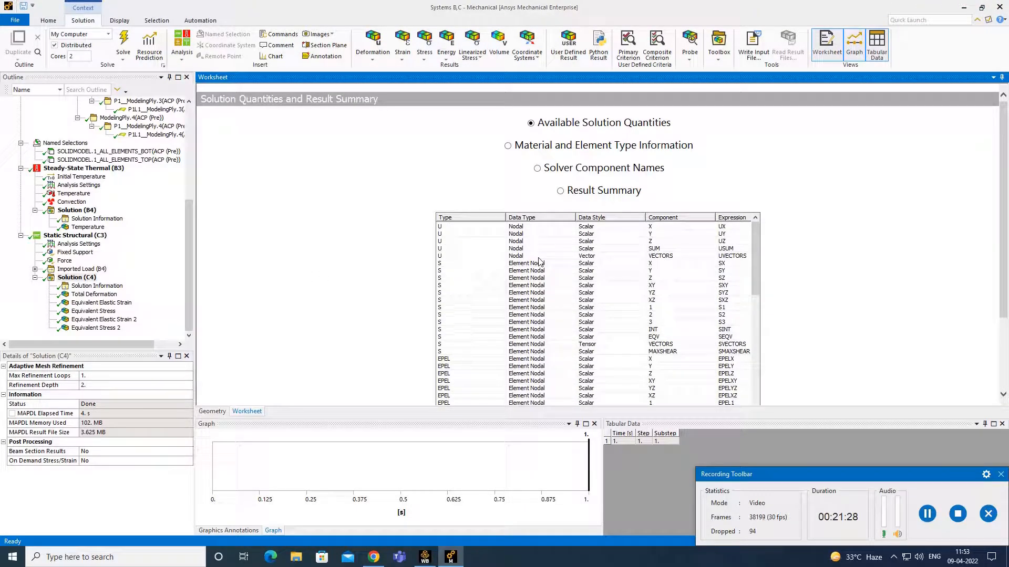
scroll(539, 261, down, 10)
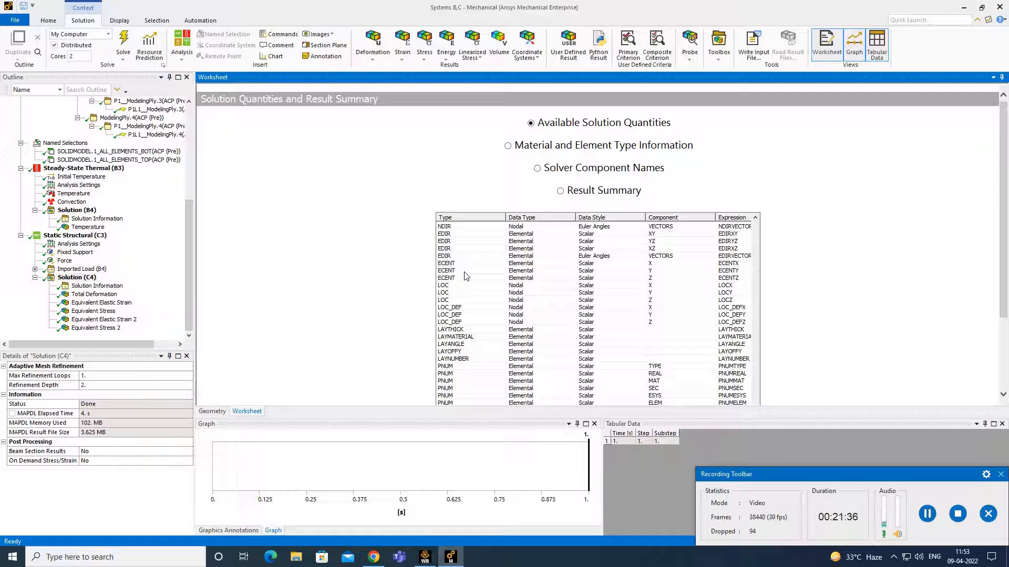
click(95, 294)
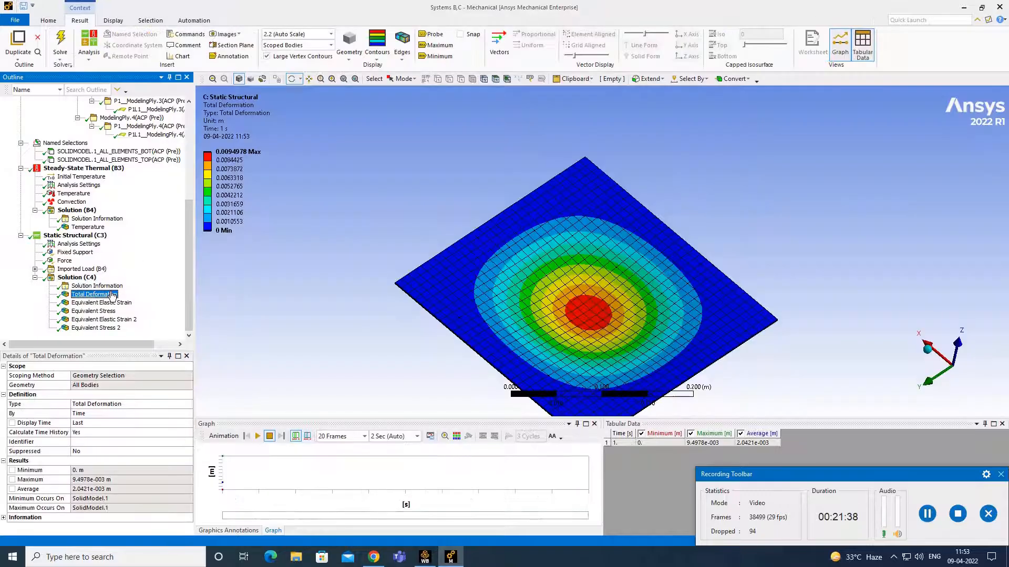
click(256, 436)
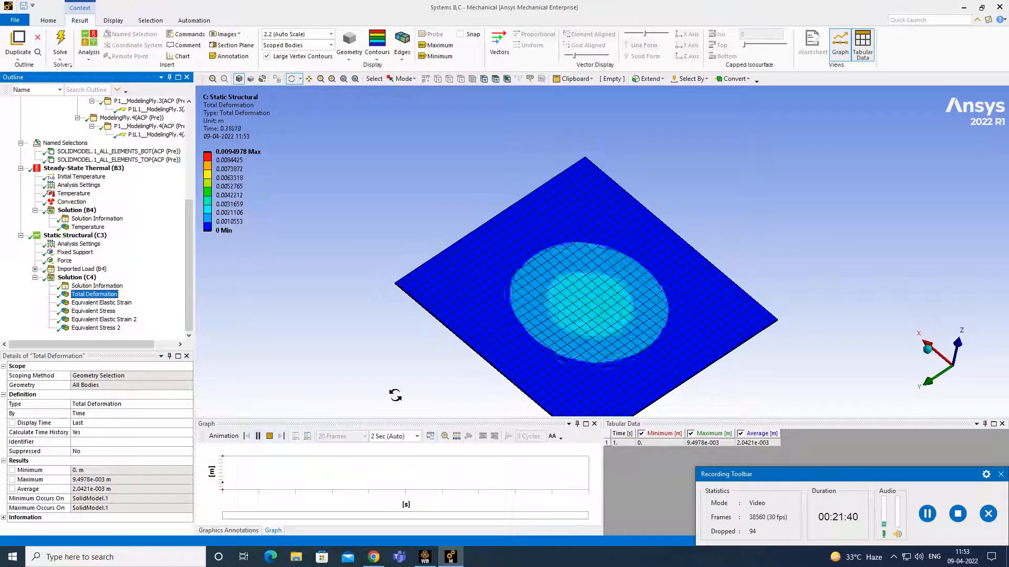